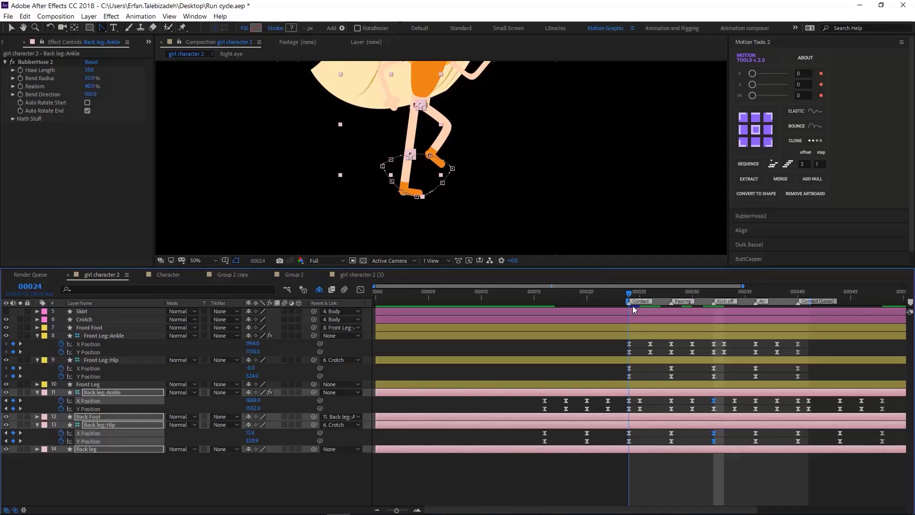
Step: Play the run cycle from frame 00024 and expand Ellipse 3's Mask 1
click(633, 305)
key(space)
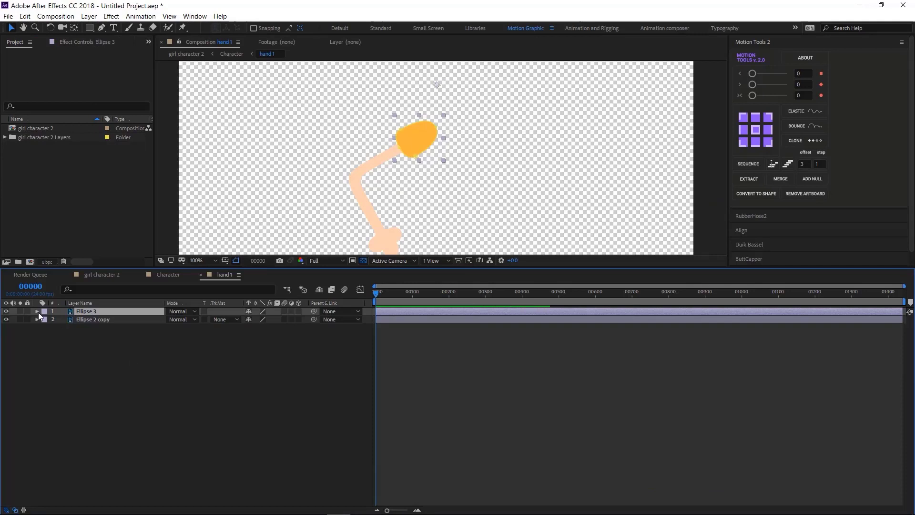
click(37, 311)
click(46, 319)
Step: Create a pen shape layer and paste Ellipse 3's Mask Path into Shape Layer 1
click(101, 27)
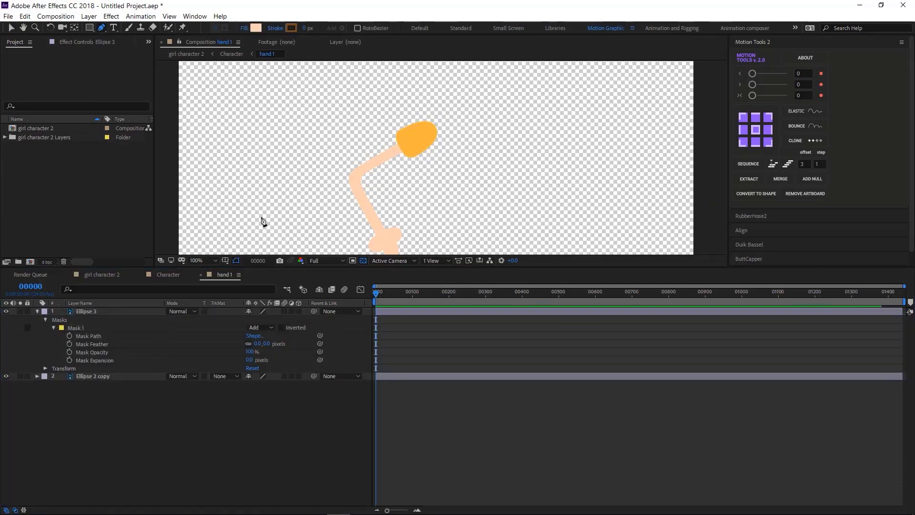
click(295, 148)
click(97, 343)
key(ctrl+c)
click(37, 311)
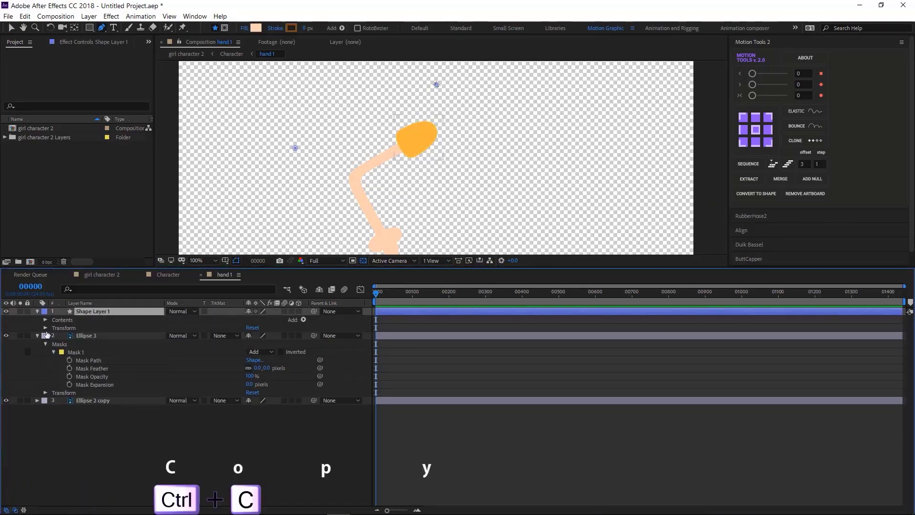
click(45, 320)
key(ctrl+v)
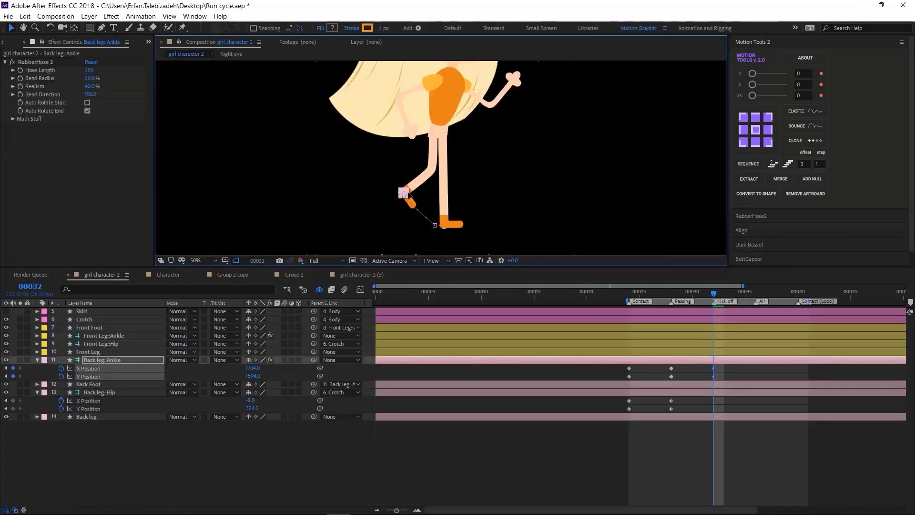
Step: At frame 00036, pose the back ankle for Air and split the hip Position into X/Y, reshaping its curve
key(k)
drag(403, 193, 471, 199)
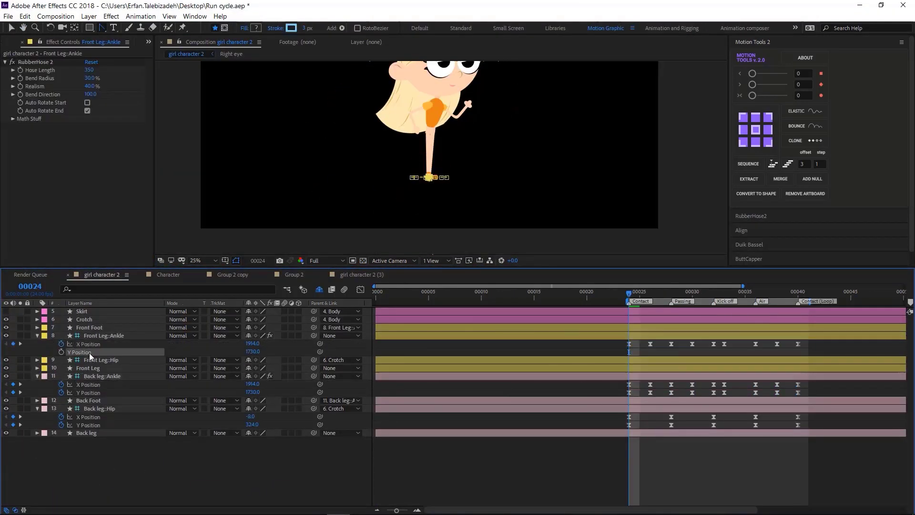
right_click(52, 368)
click(72, 383)
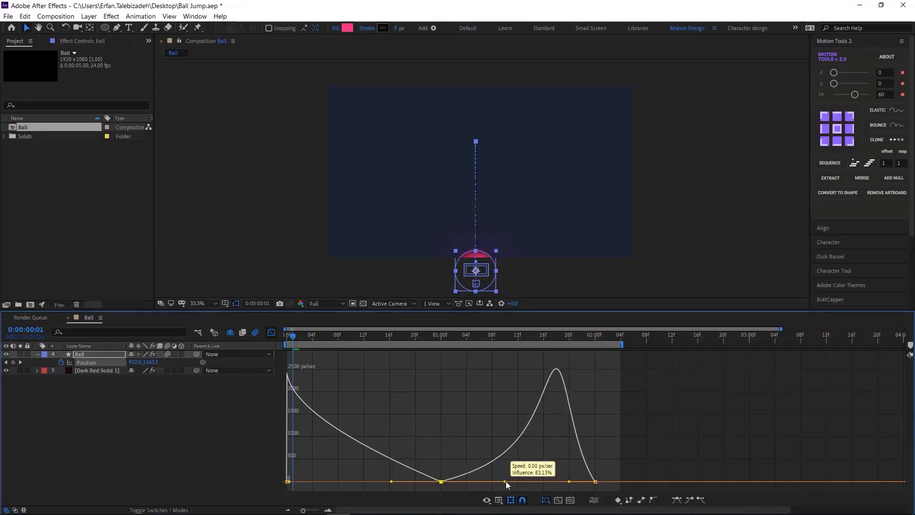
drag(505, 482, 590, 482)
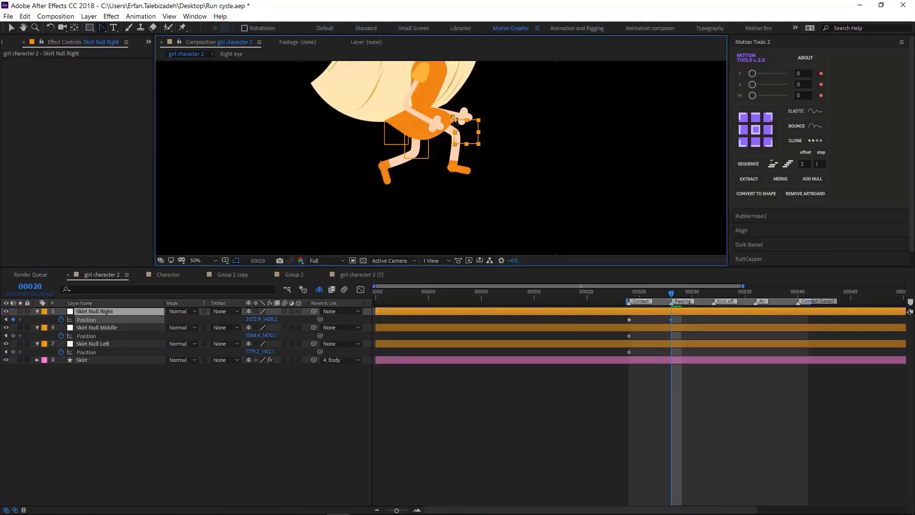
Step: Nudge Skirt Null Middle into place, close the top hair mask path, and select Bottom Hair
click(103, 327)
key(shift+Right)
key(Right)
key(Right)
key(shift+Down)
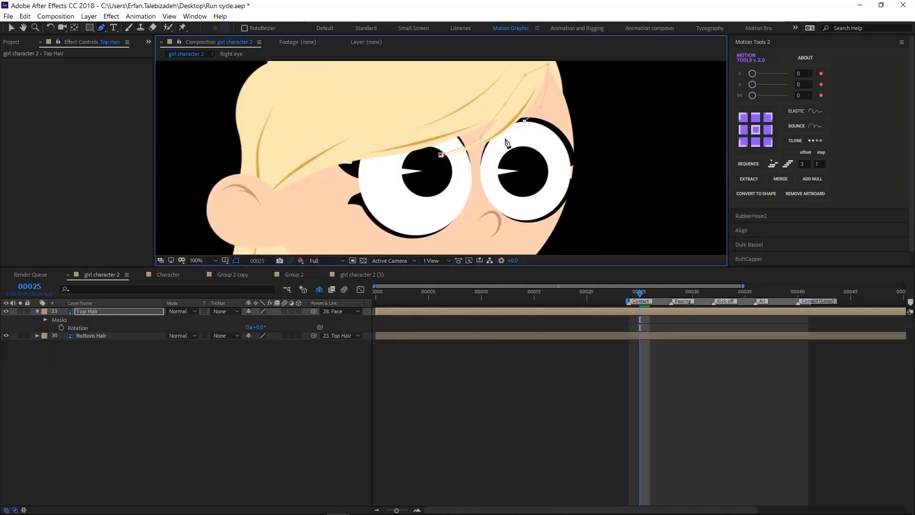
click(548, 64)
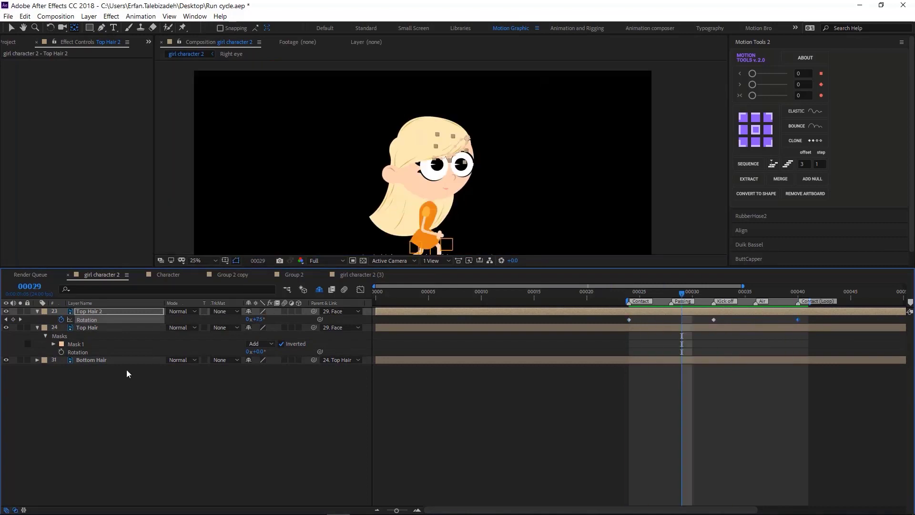
click(110, 360)
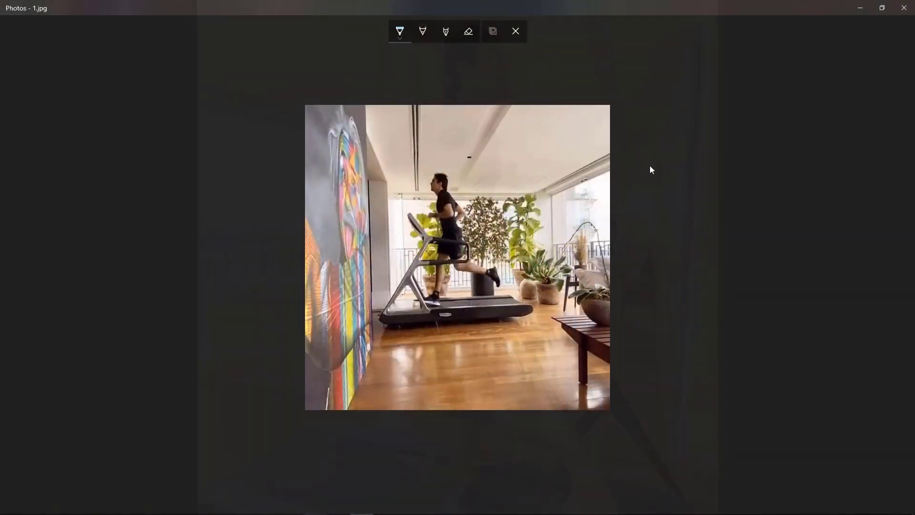
Step: Trace blue ink strokes over the runner's torso, chest, head, front and back legs, and shoe
mouse_move(447, 193)
mouse_down()
mouse_move(442, 231)
mouse_move(460, 227)
mouse_move(448, 193)
mouse_up()
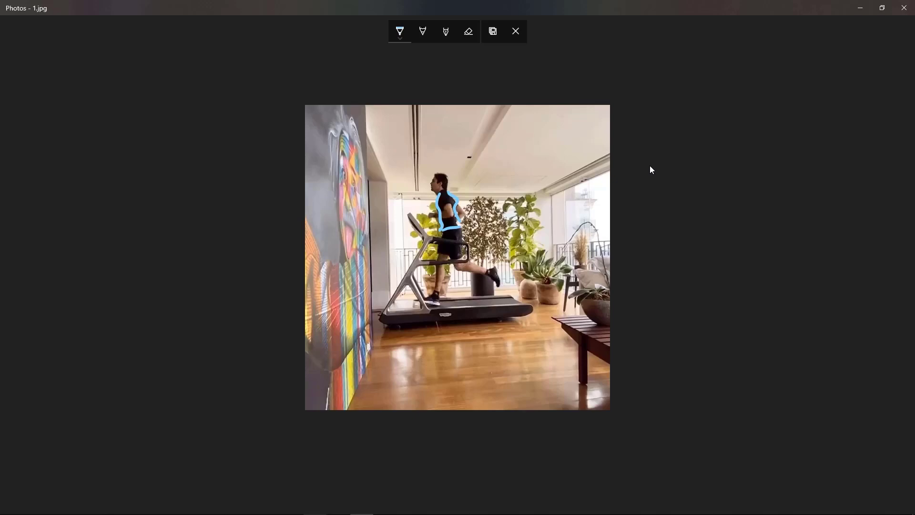
drag(426, 202, 426, 219)
drag(433, 190, 447, 191)
drag(430, 165, 457, 165)
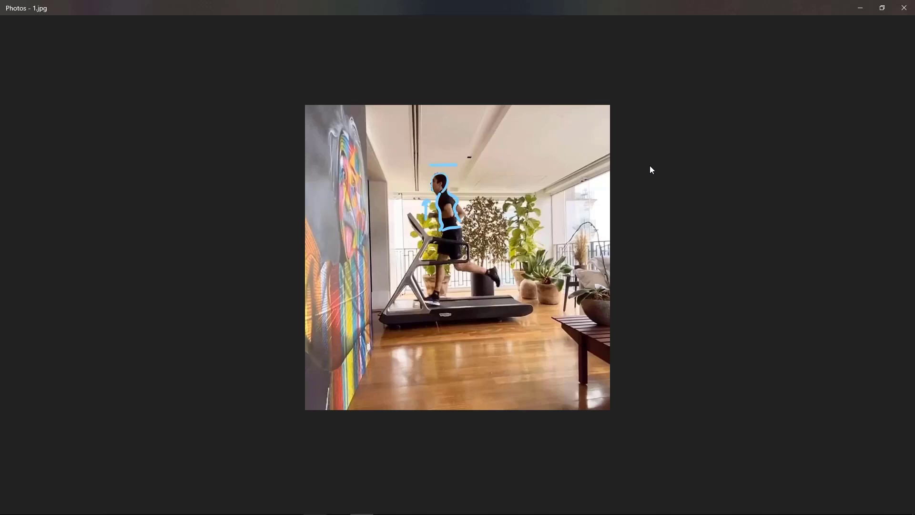
drag(446, 252, 437, 290)
drag(457, 256, 498, 284)
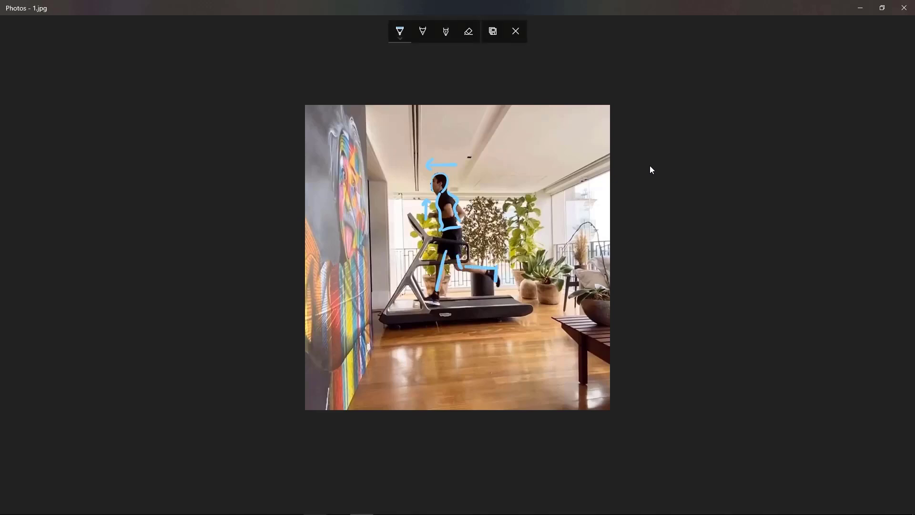
drag(434, 296, 421, 299)
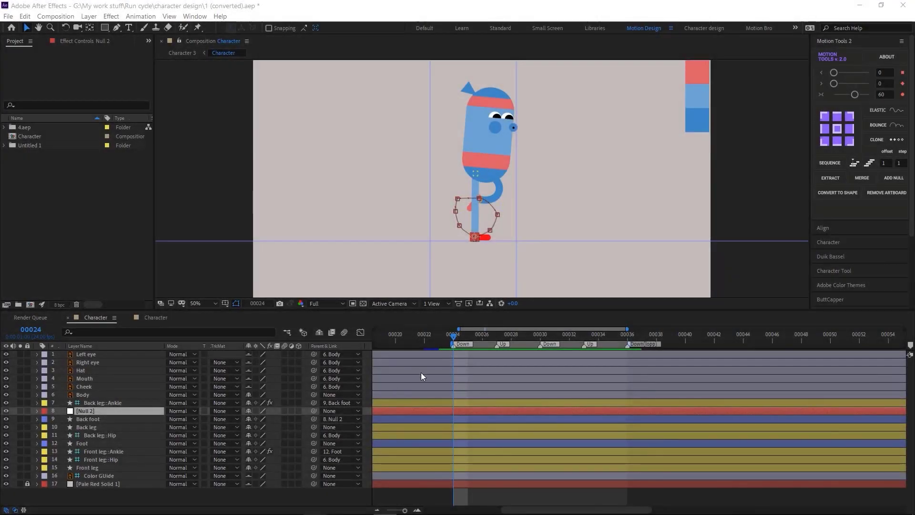
Step: Preview the walk cycle twice, stopping at frame 00028 with the Null 2 foot controller selected
click(453, 334)
click(184, 492)
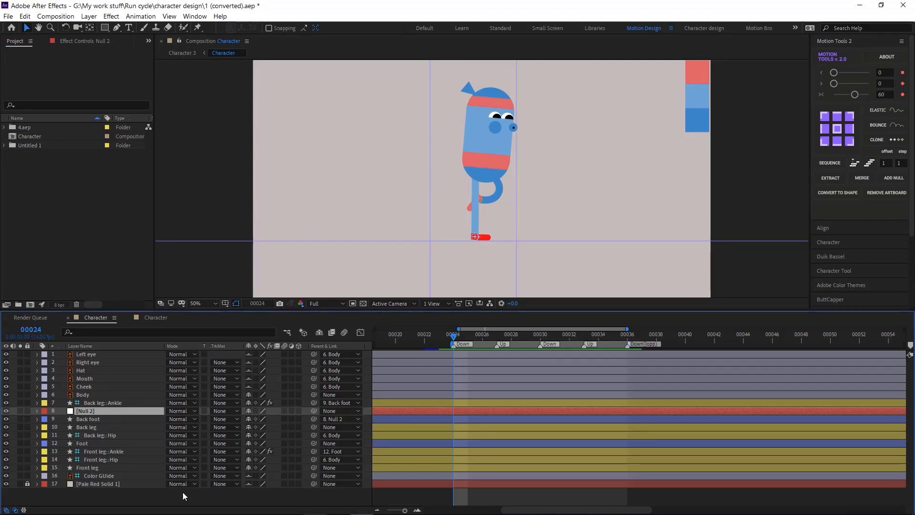
click(182, 491)
key(space)
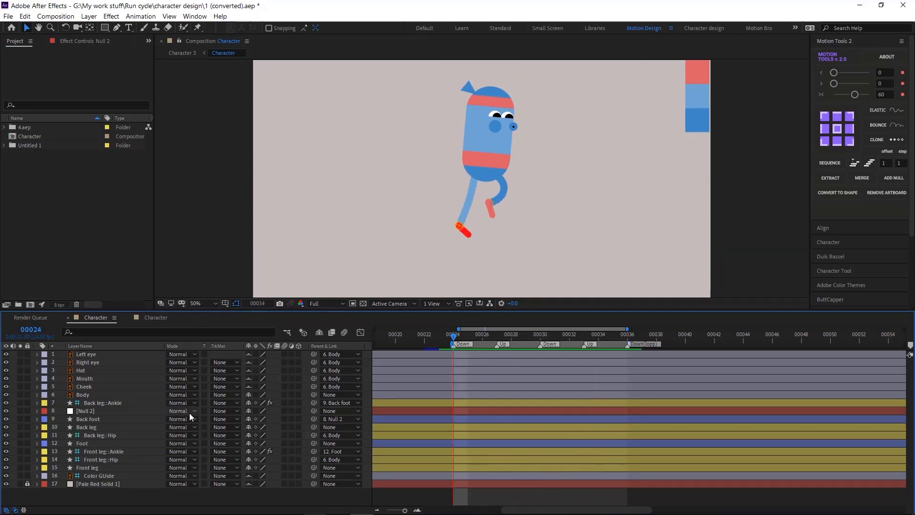
key(space)
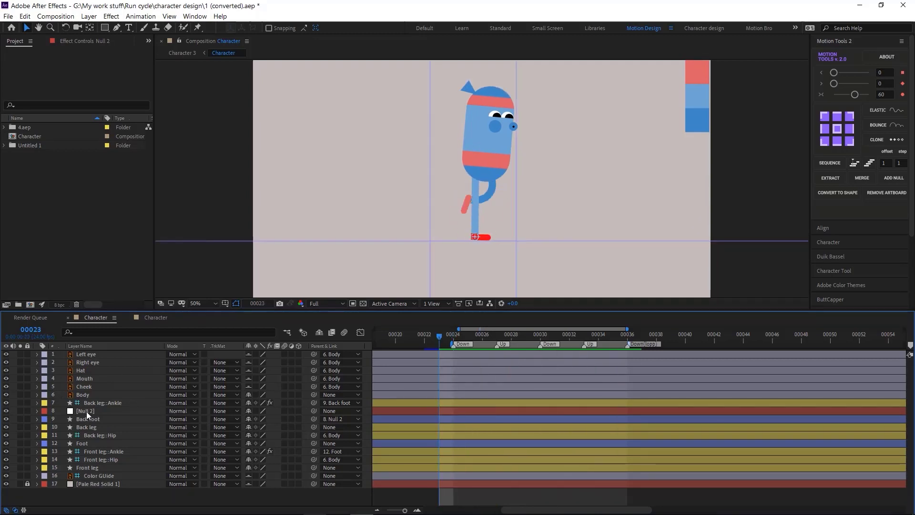
click(86, 411)
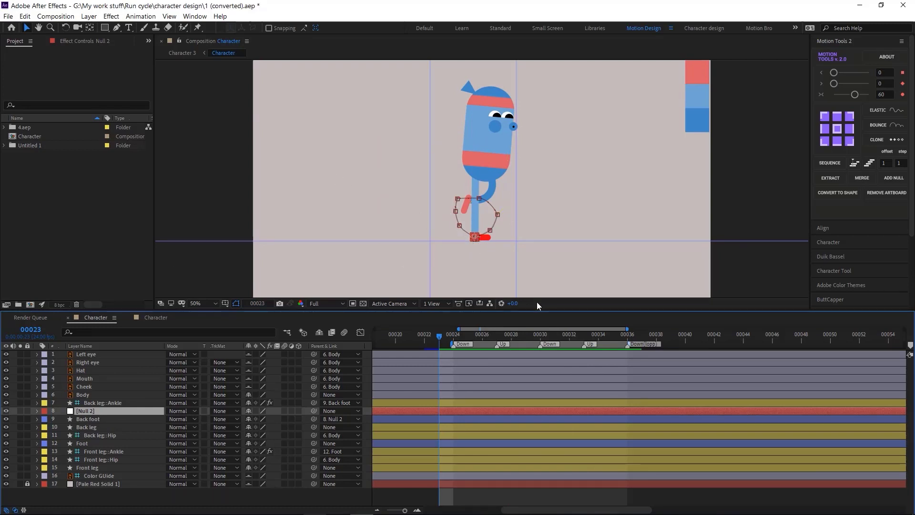
key(space)
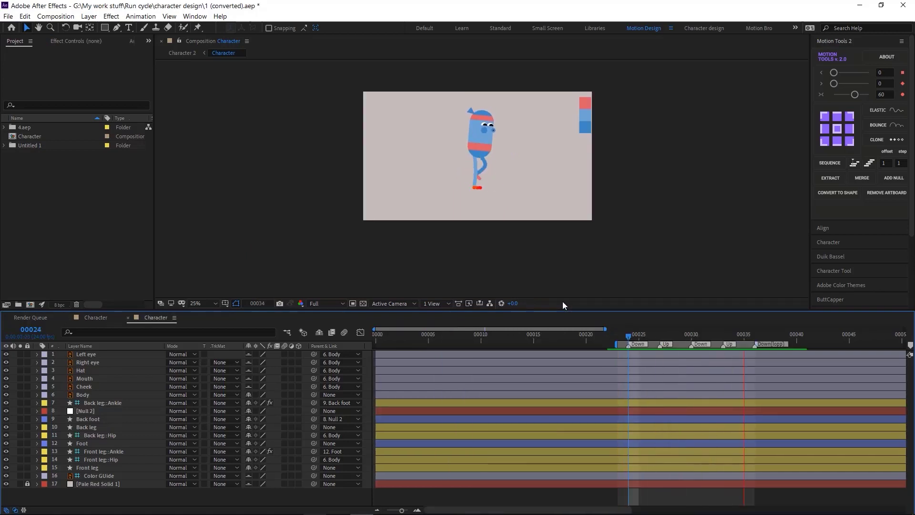
key(space)
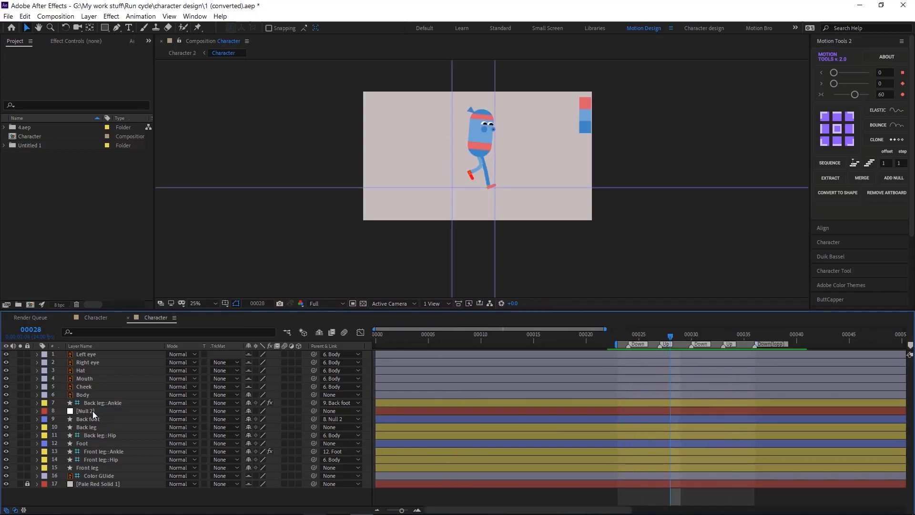
Step: Select Null 2, enlarge the view, and scrub frames 00025–00033 to inspect the stride
click(93, 412)
key(period)
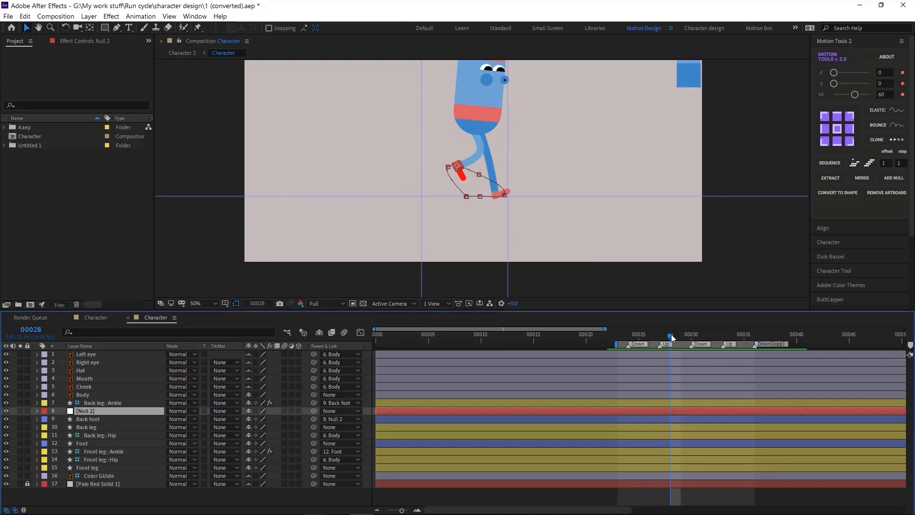
drag(671, 337, 650, 368)
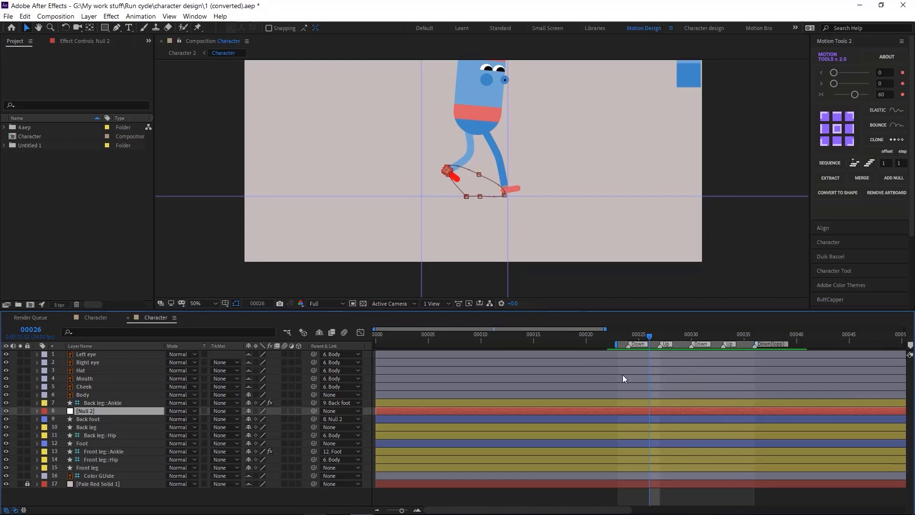
drag(638, 341, 755, 364)
drag(692, 366, 615, 361)
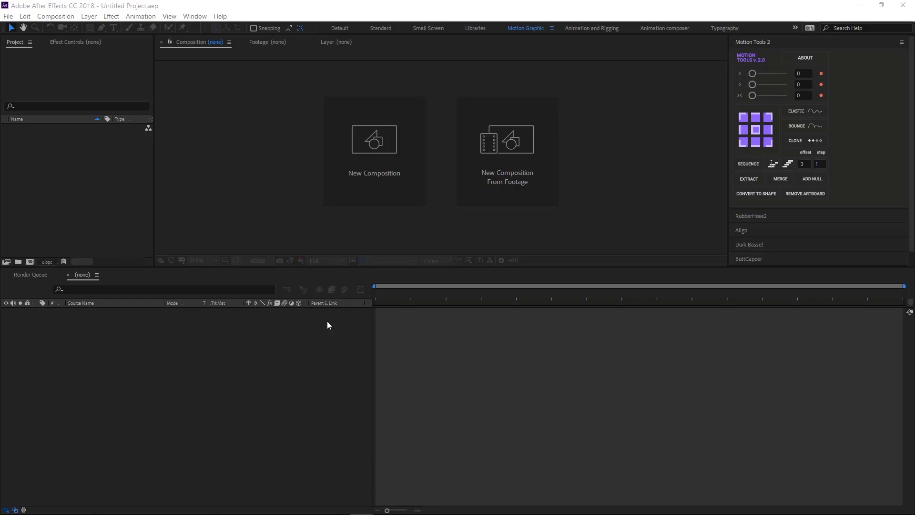
Step: Import the girl character 2 PSD as a composition with editable layer styles
click(6, 18)
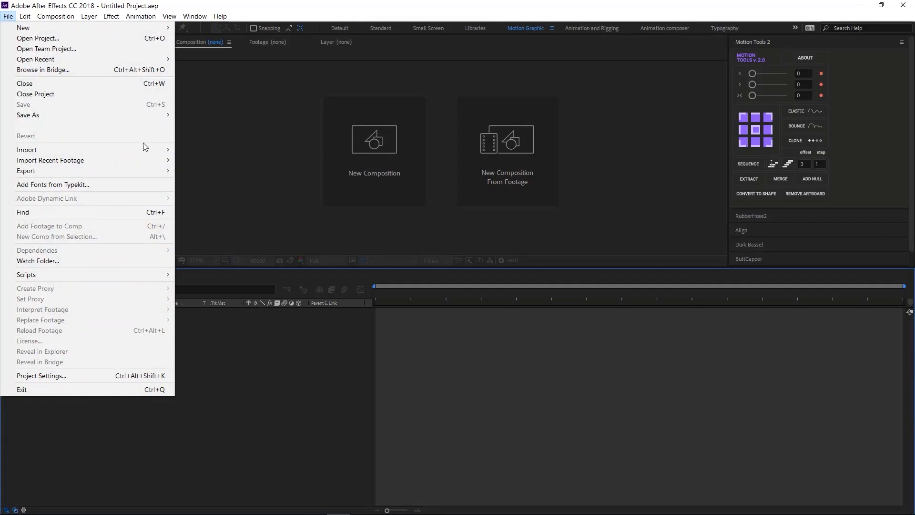
mouse_move(140, 150)
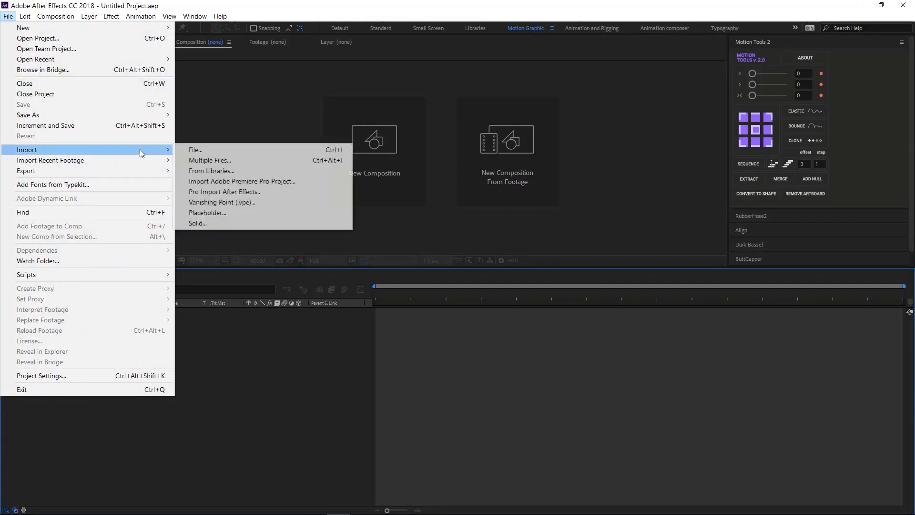
click(223, 151)
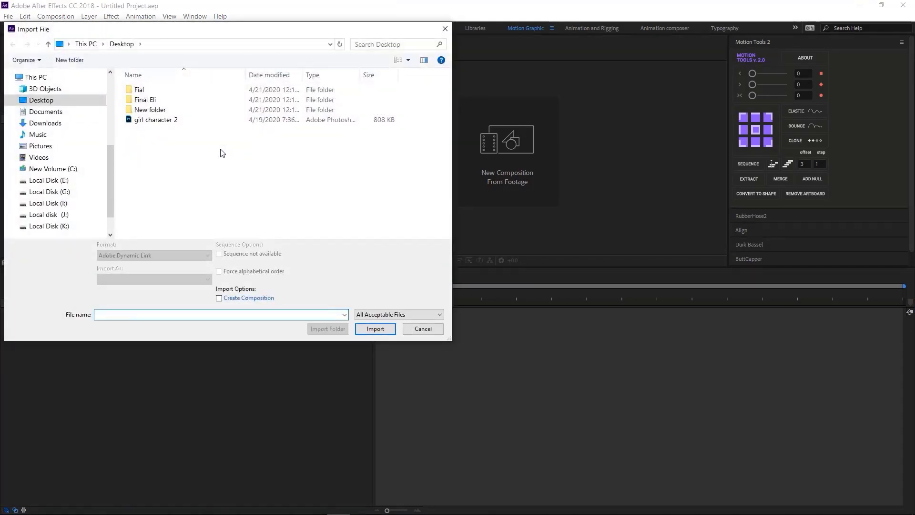
click(154, 123)
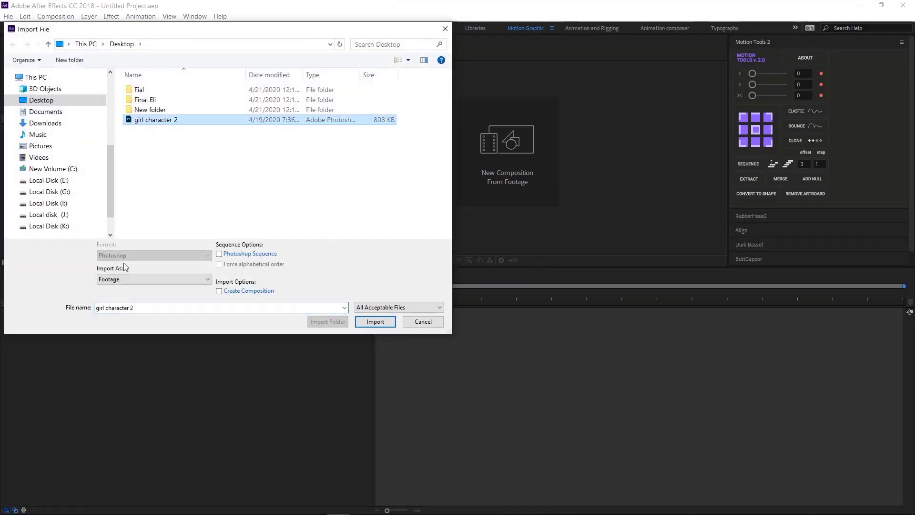
click(381, 323)
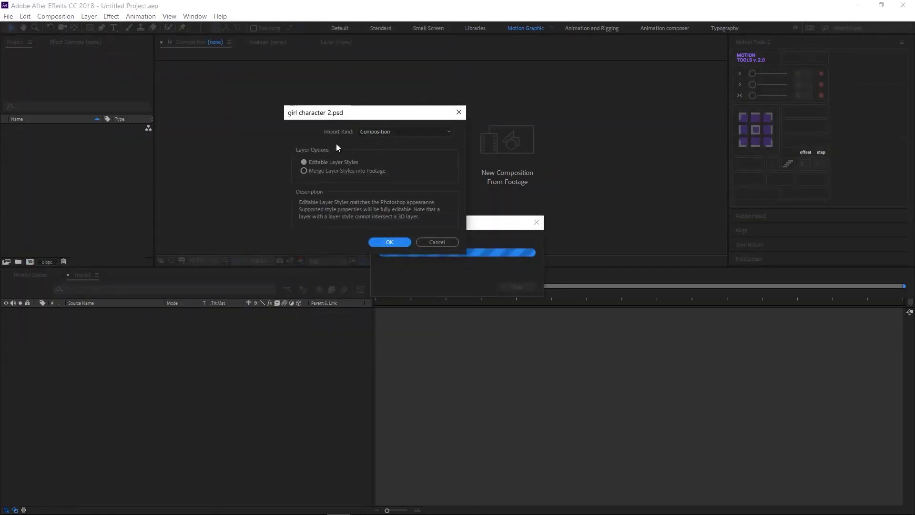
click(372, 131)
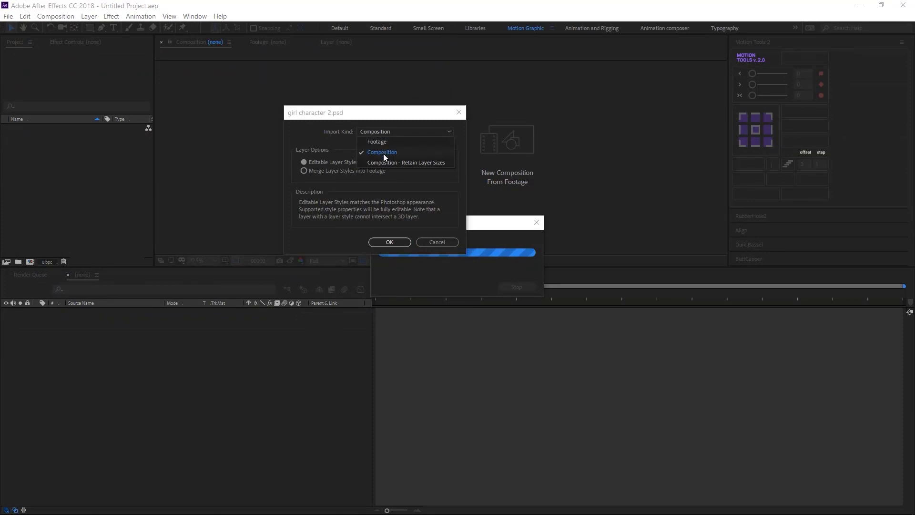
click(383, 152)
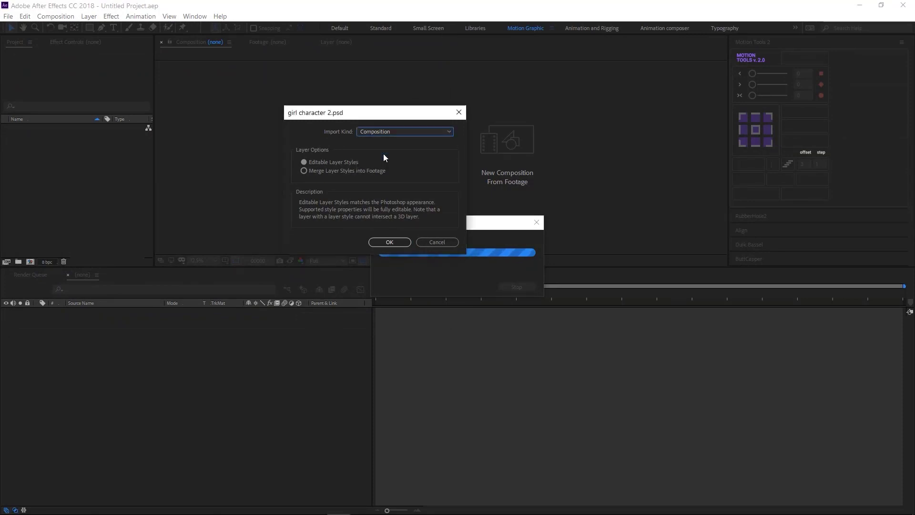
click(310, 162)
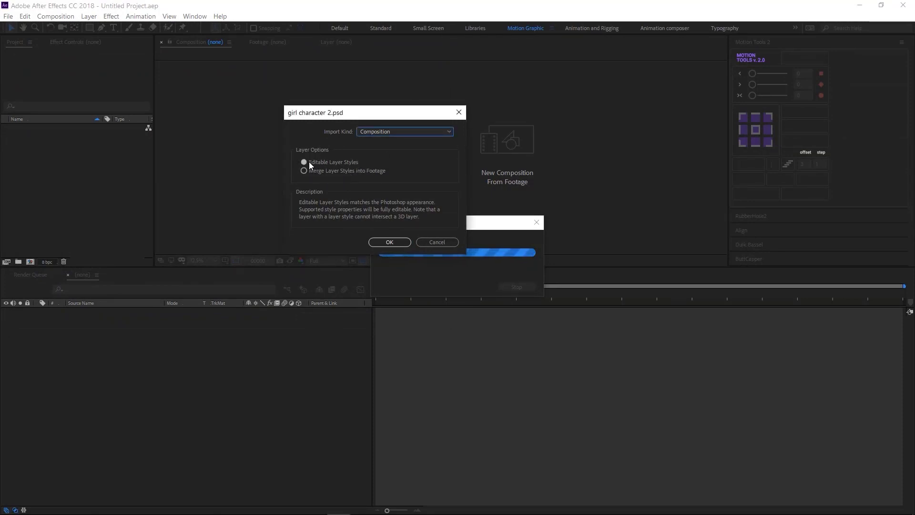
click(399, 244)
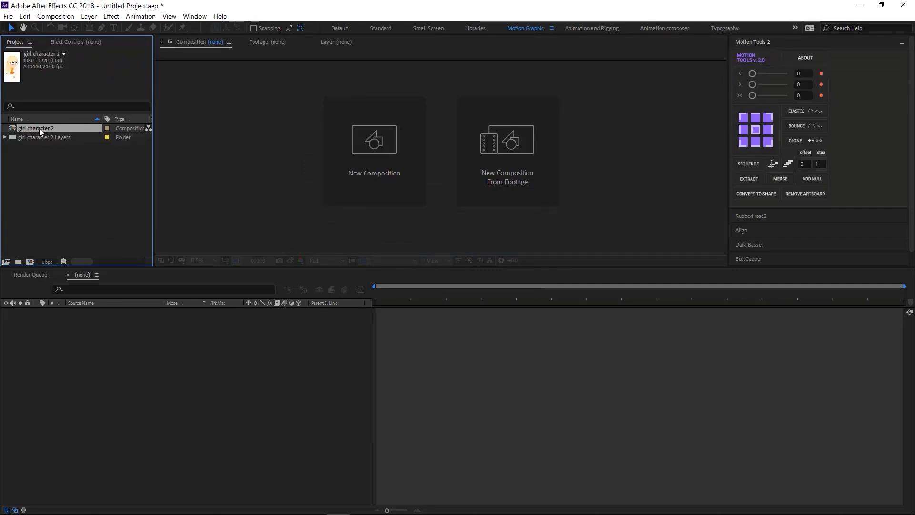
Step: Open the girl character 2 composition at 25% zoom and select the Background layer
double_click(39, 127)
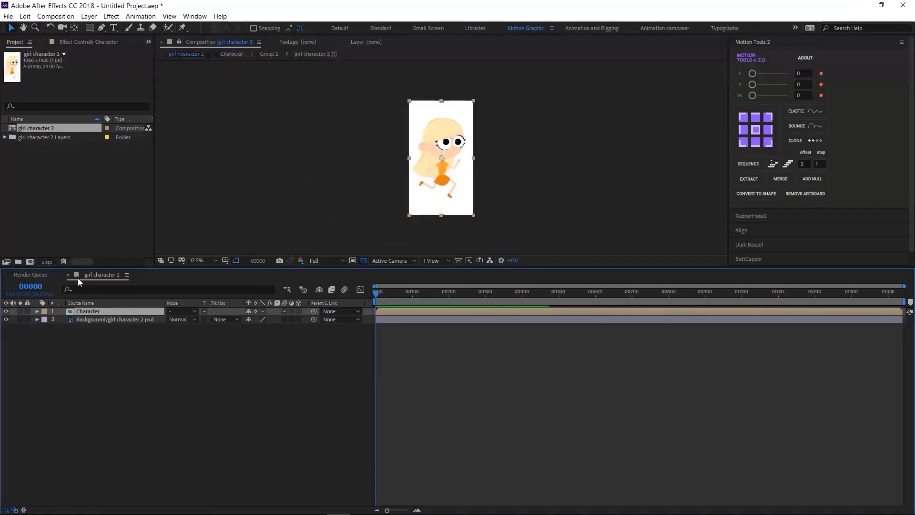
key(period)
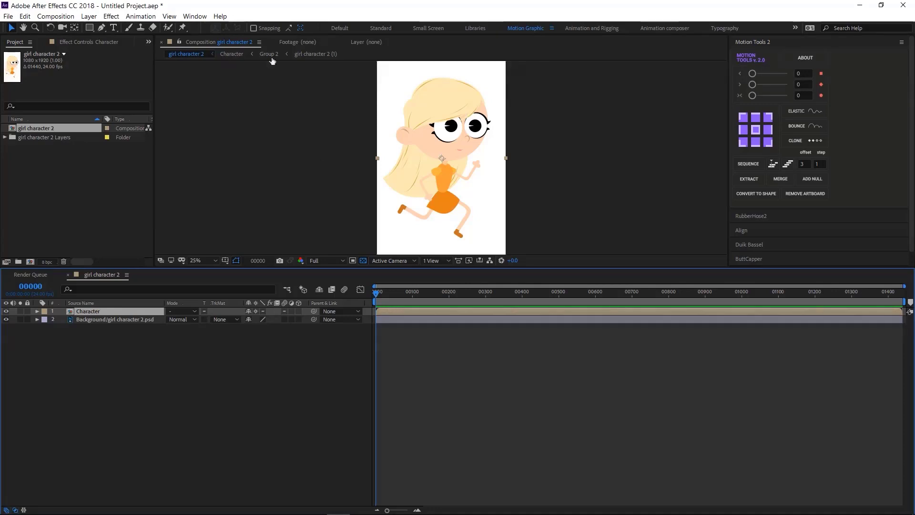
click(106, 319)
Step: Dismiss the Background layer's context menu and open the Character precomp
right_click(105, 320)
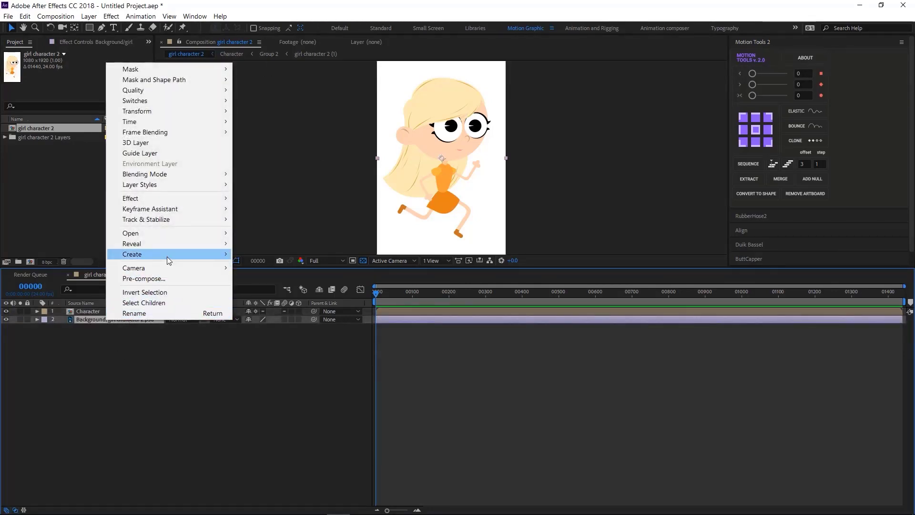
mouse_move(169, 256)
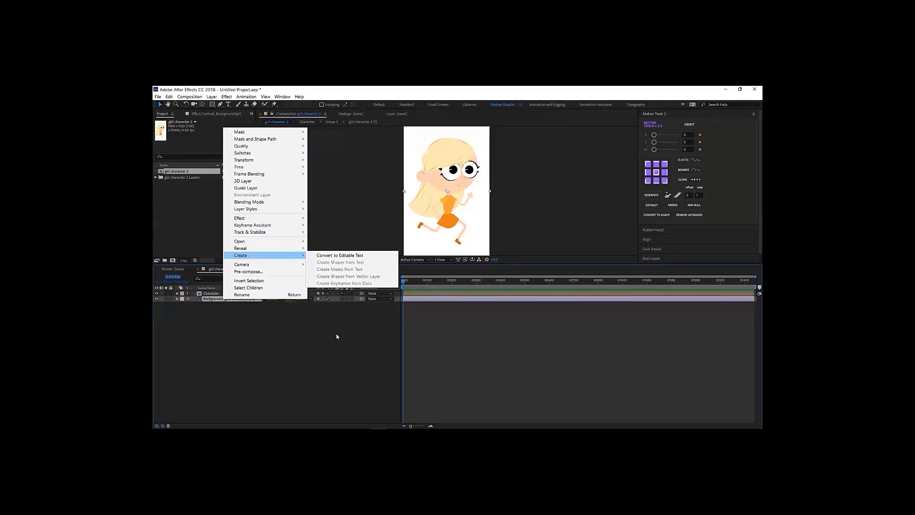
click(337, 334)
double_click(118, 312)
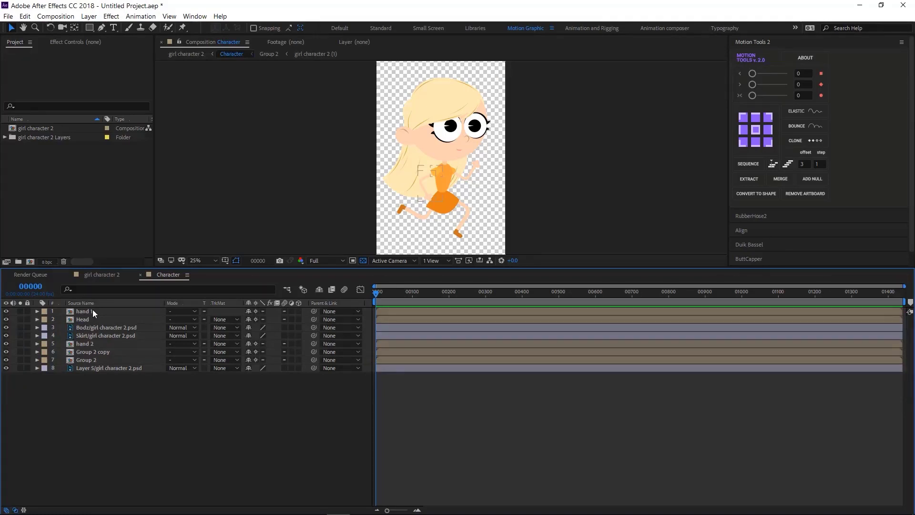
Step: Open hand 1, zoom to 100%, and select Ellipse 3's Mask 1 Mask Path
double_click(93, 309)
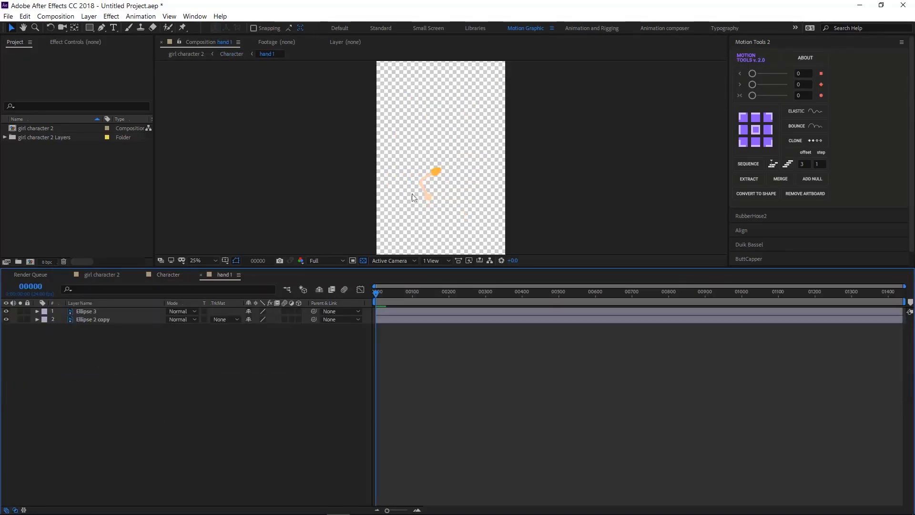
scroll(411, 199, up, 4)
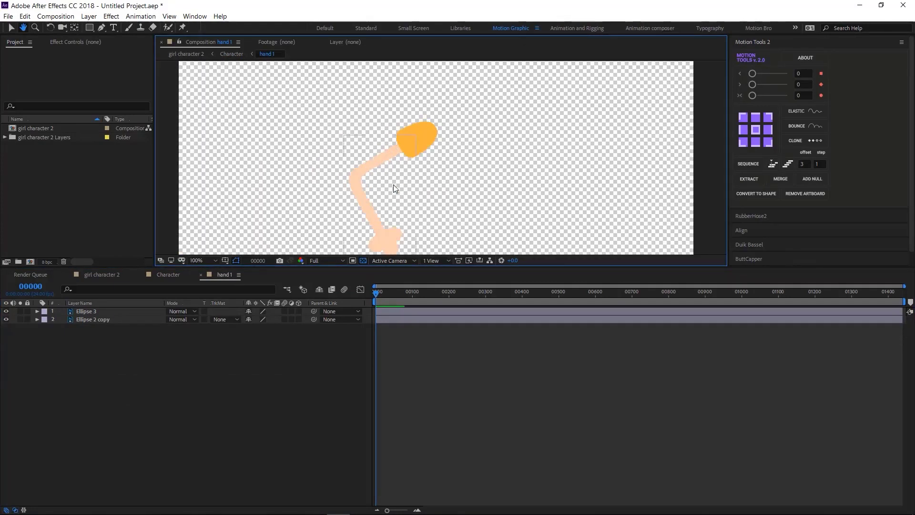
key(v)
click(102, 313)
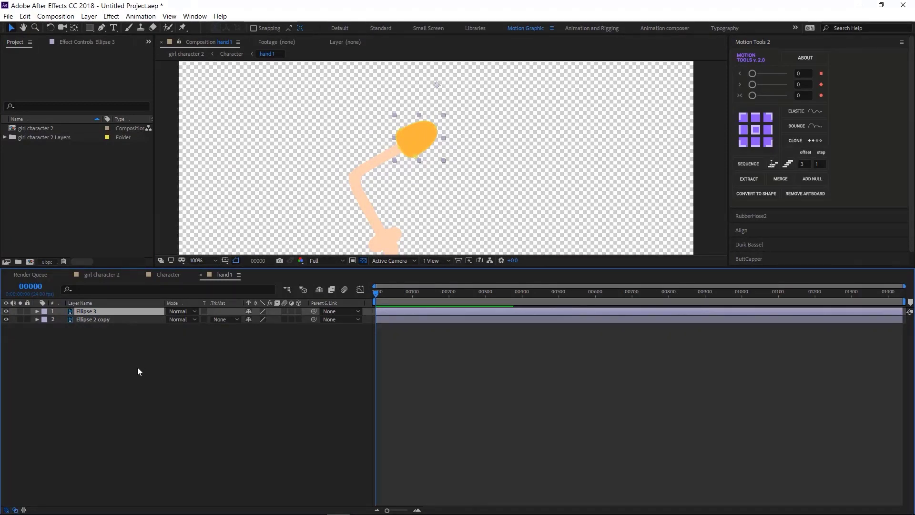
click(38, 311)
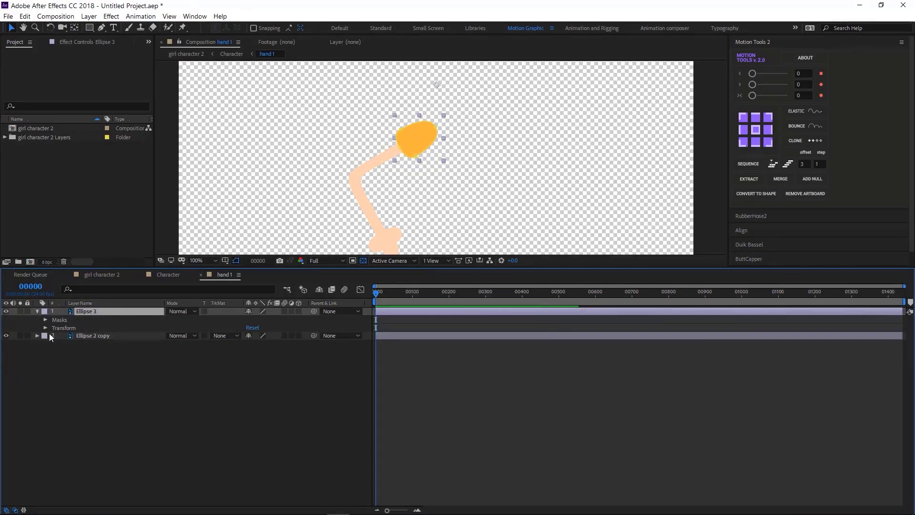
click(45, 320)
click(76, 327)
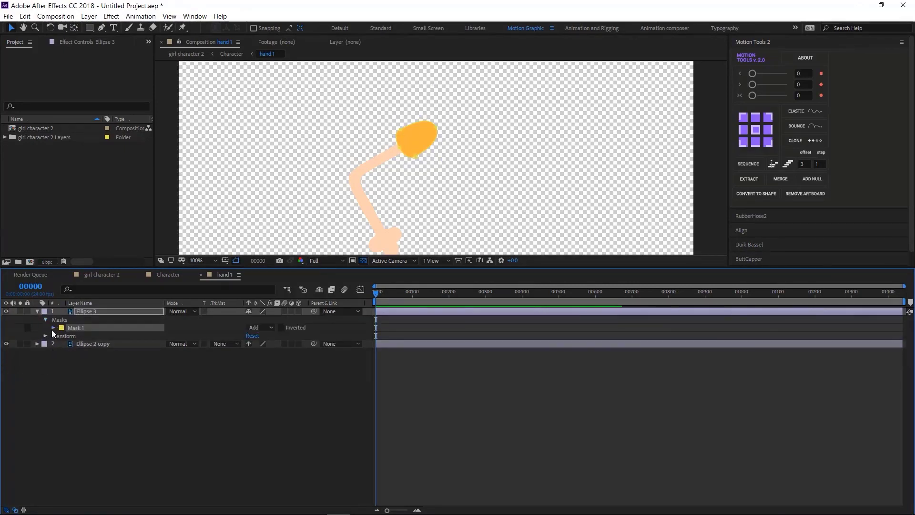
click(54, 328)
click(88, 336)
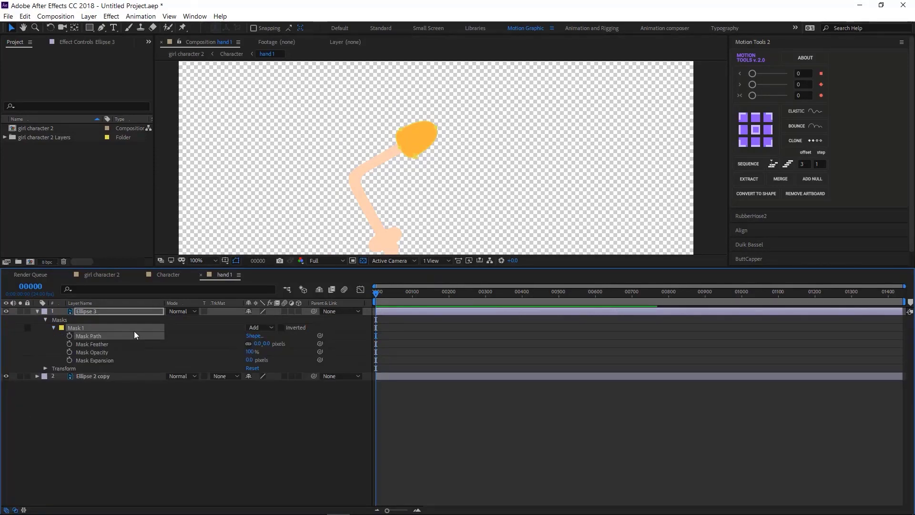
Step: Create Shape Layer 1 with a single Pen vertex and copy Ellipse 3's Mask Path
click(173, 388)
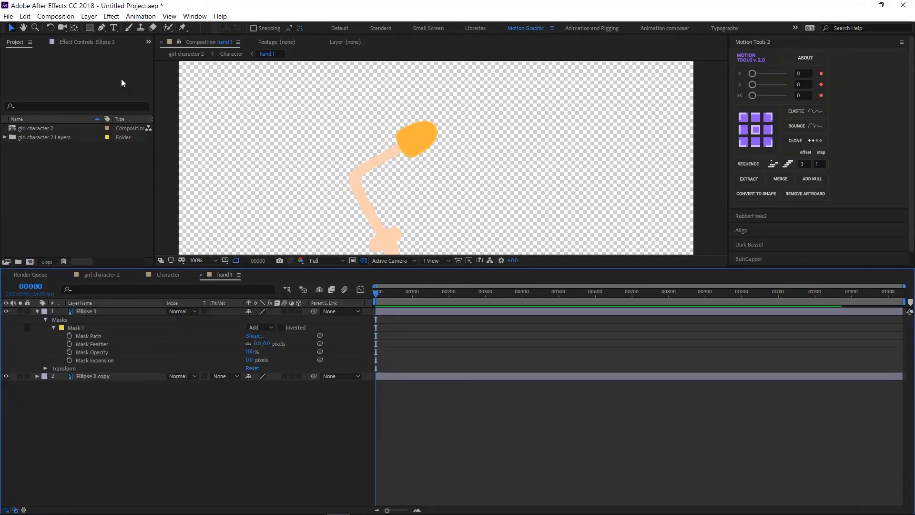
click(102, 30)
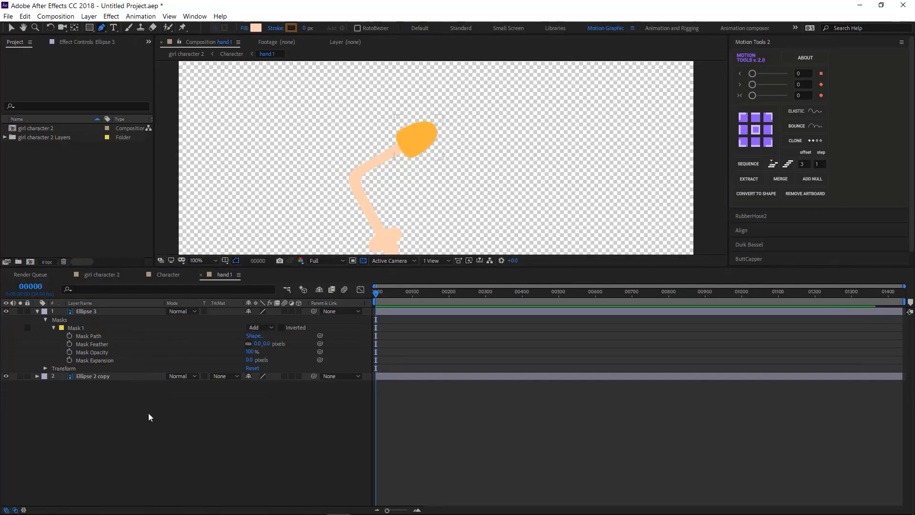
click(295, 148)
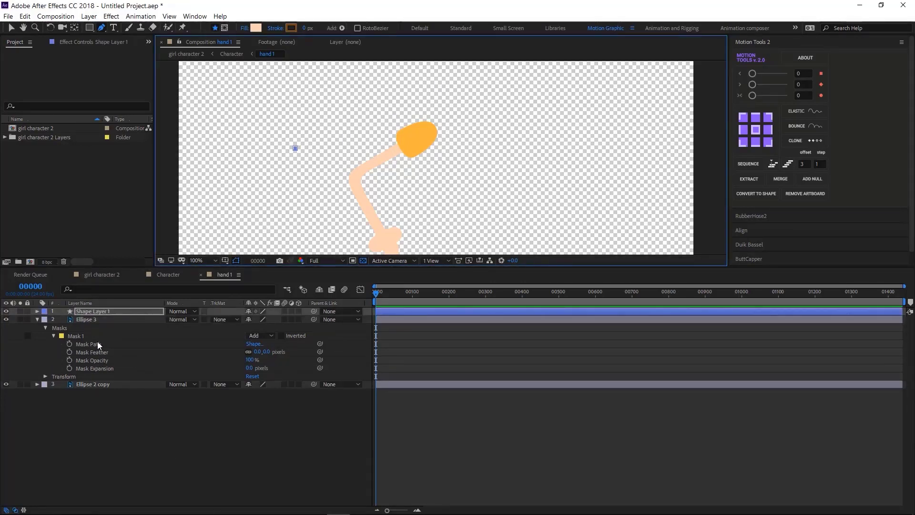
click(100, 343)
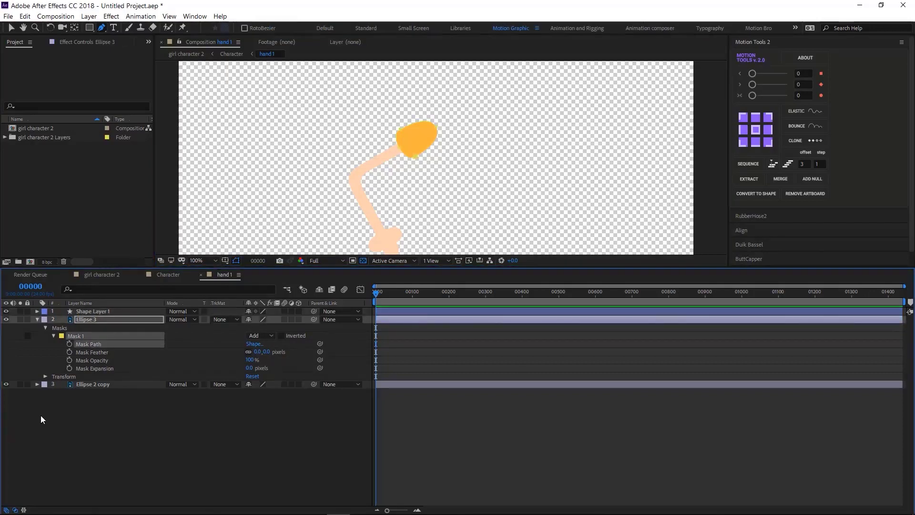
key(ctrl+c)
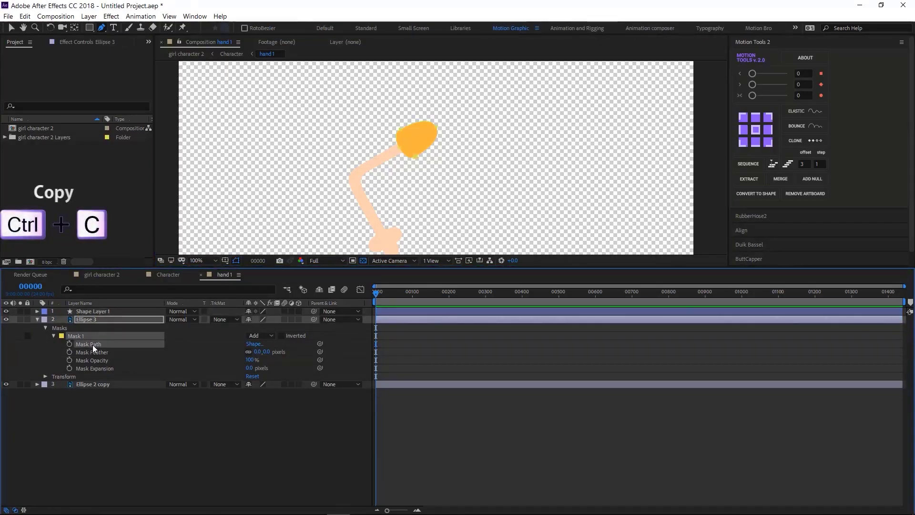
Step: Paste the mask outline into Shape Layer 1's Shape 1 > Path 1 > Path
click(90, 311)
click(37, 311)
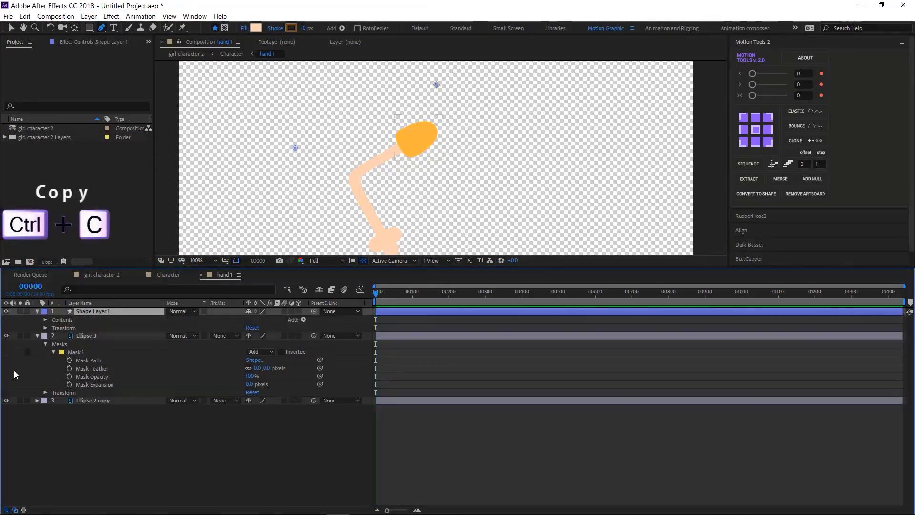
click(46, 320)
click(69, 328)
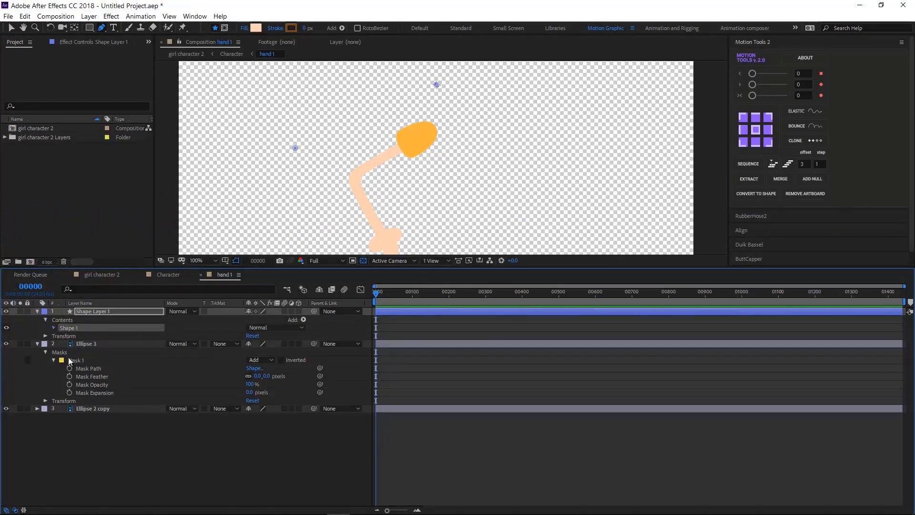
click(53, 327)
click(75, 336)
click(62, 336)
click(89, 343)
key(ctrl+v)
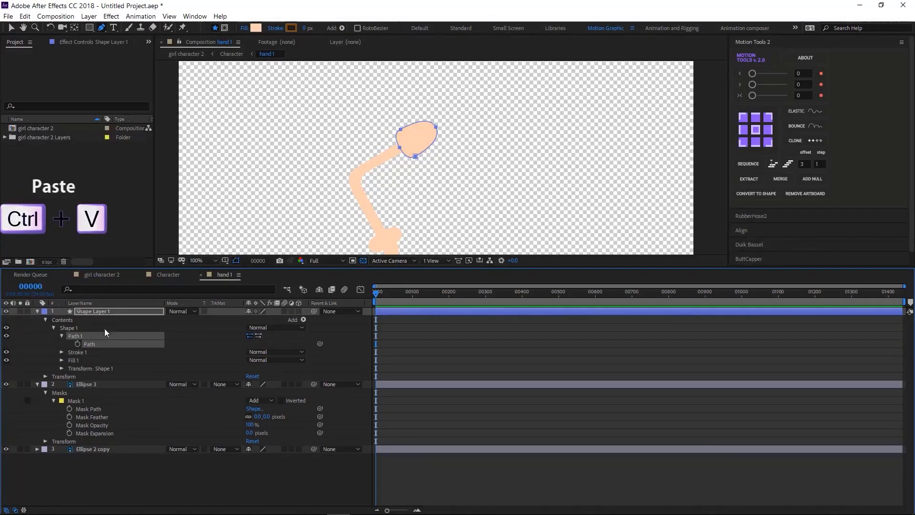
Step: Toggle solo on the new shape, deselect the path, and show its free-transform handles
click(19, 312)
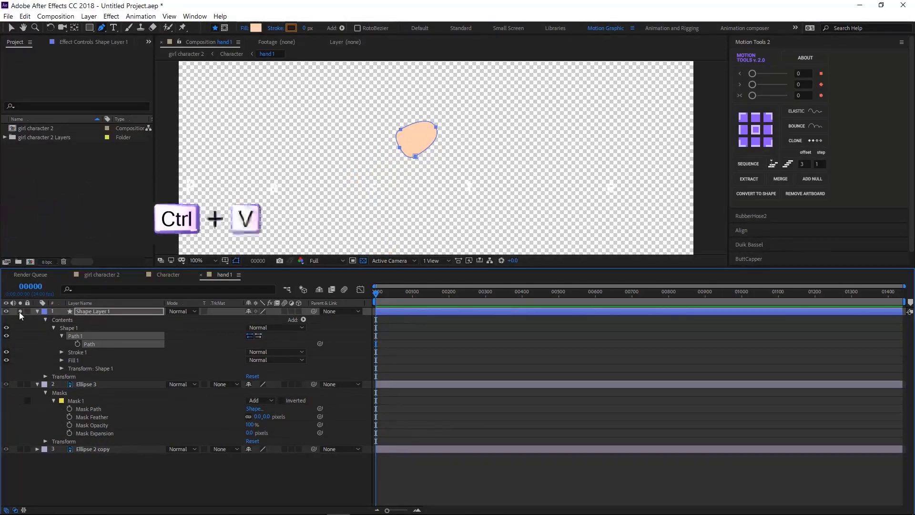
click(19, 312)
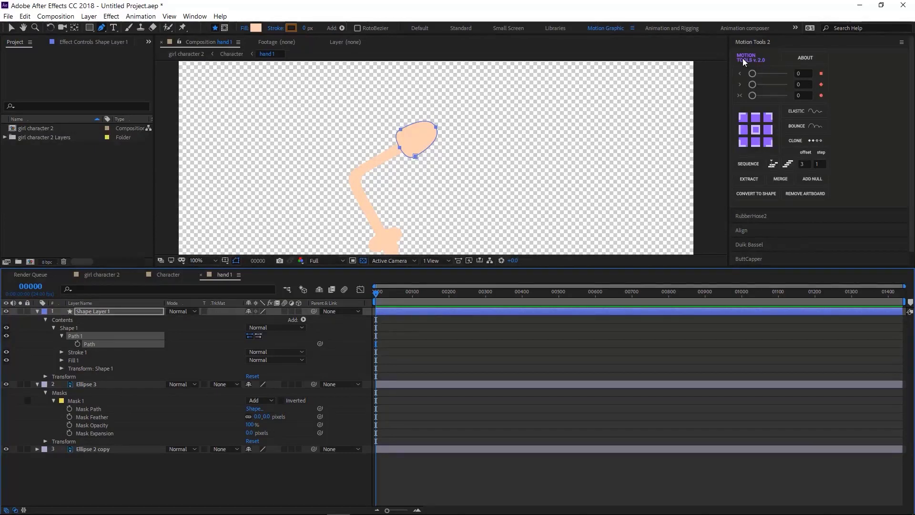
click(765, 118)
click(161, 296)
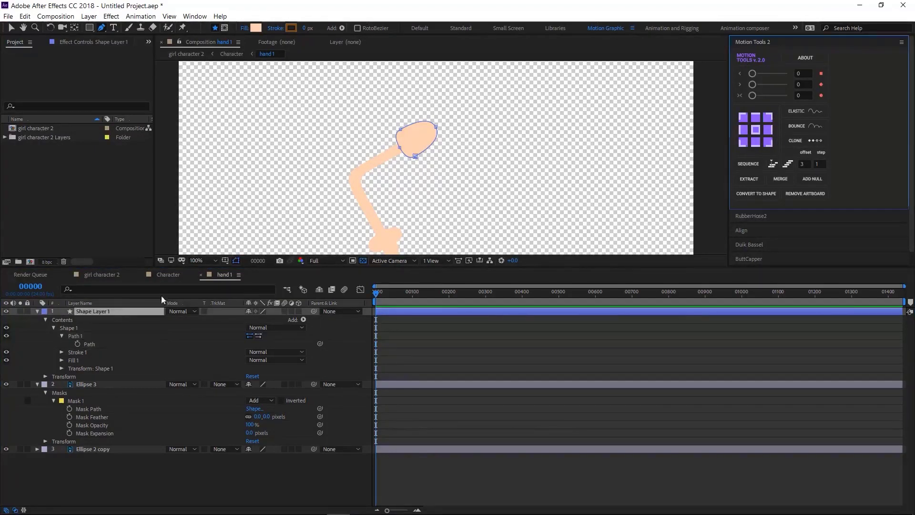
key(ctrl+t)
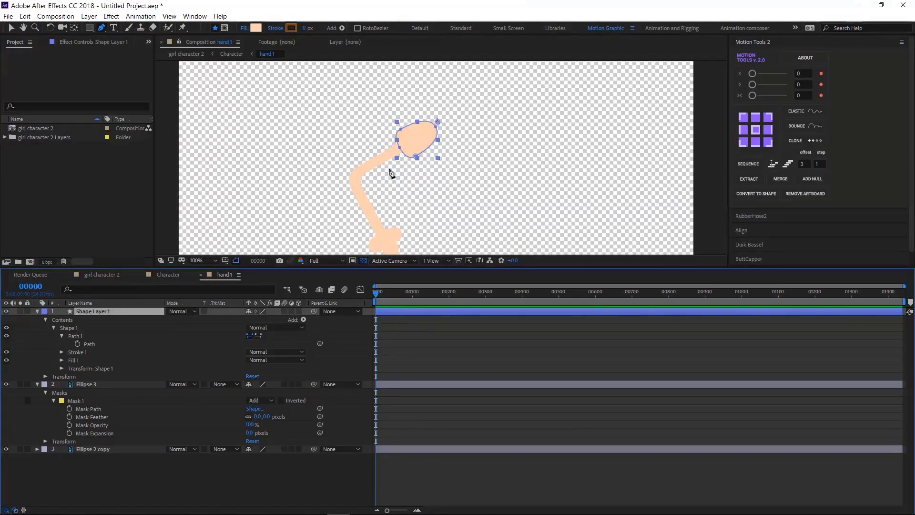
Step: Fill the new shape with the hand's orange, sampled with the eyedropper
click(20, 384)
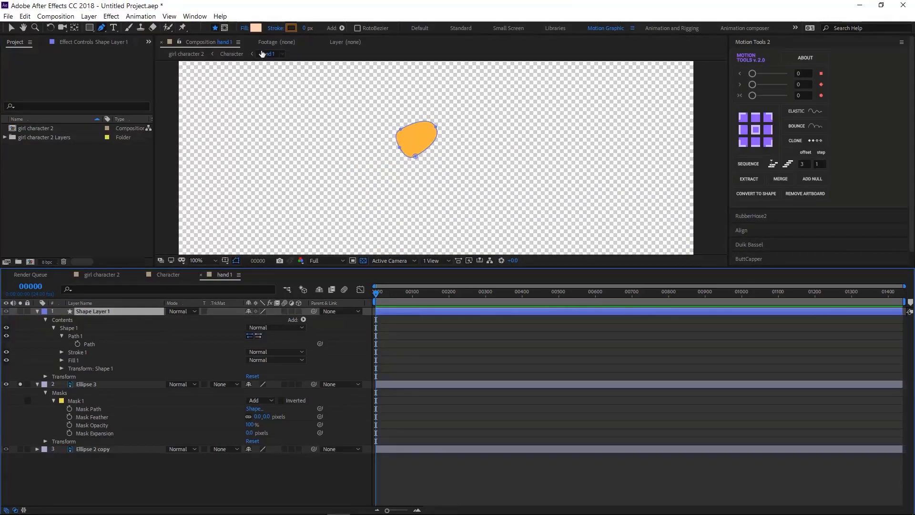
click(256, 28)
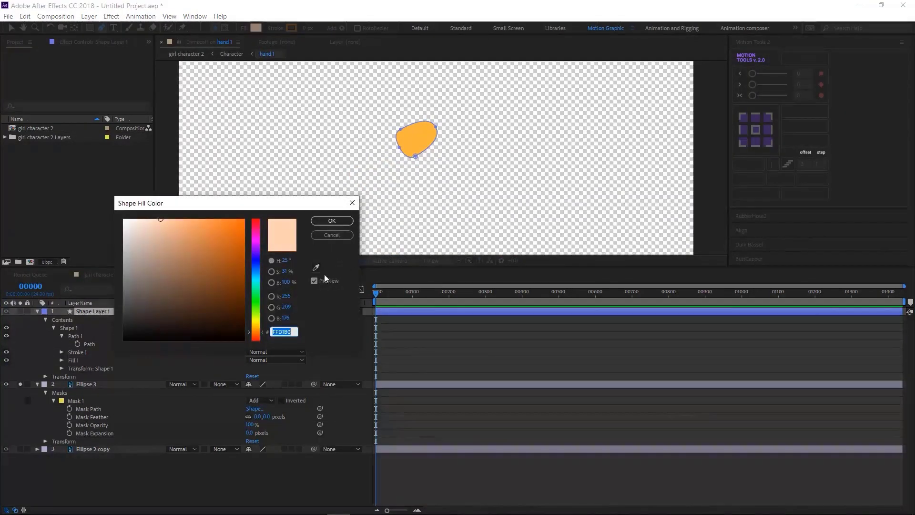
click(414, 134)
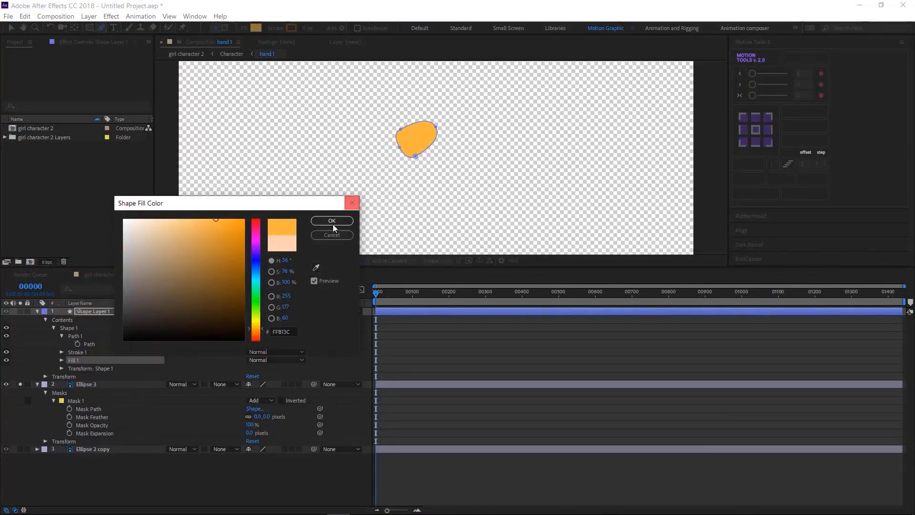
click(332, 221)
Step: Rename the shape layer 'Shoulder' and delete the original Ellipse 3 layer
click(77, 385)
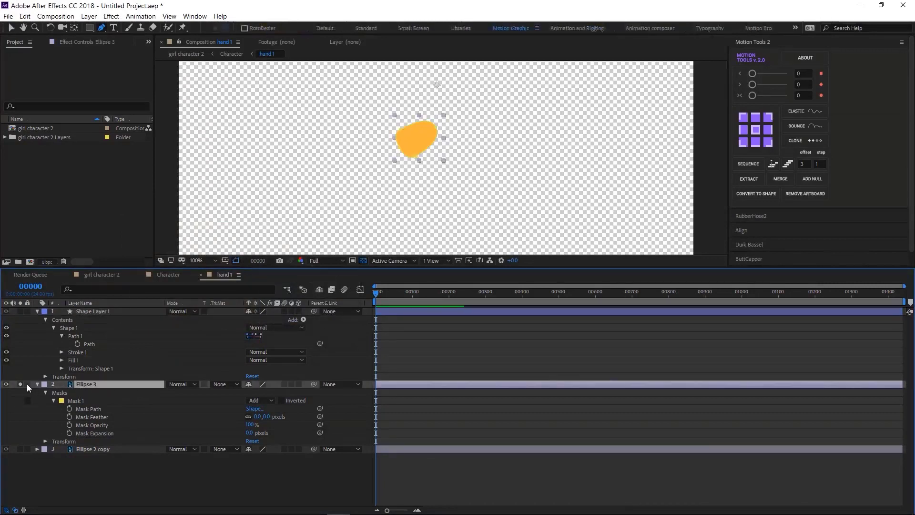
click(124, 311)
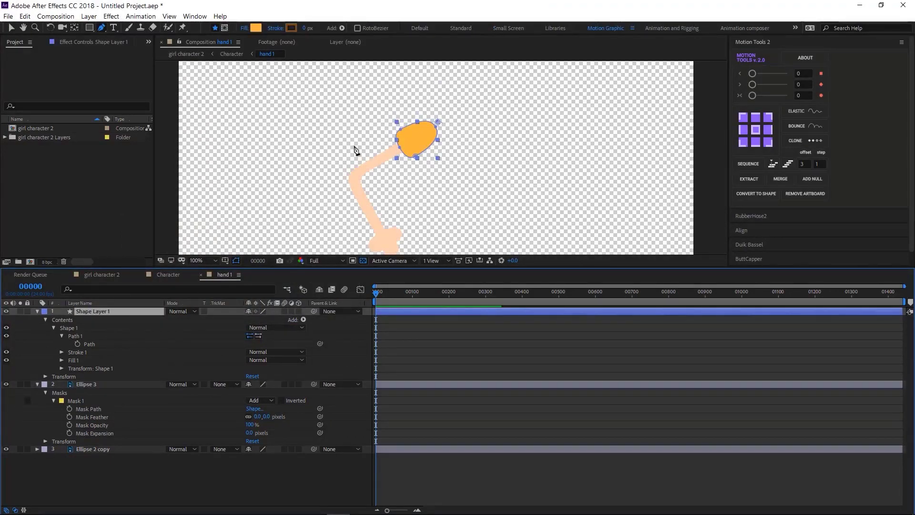
key(Return)
text(Sho)
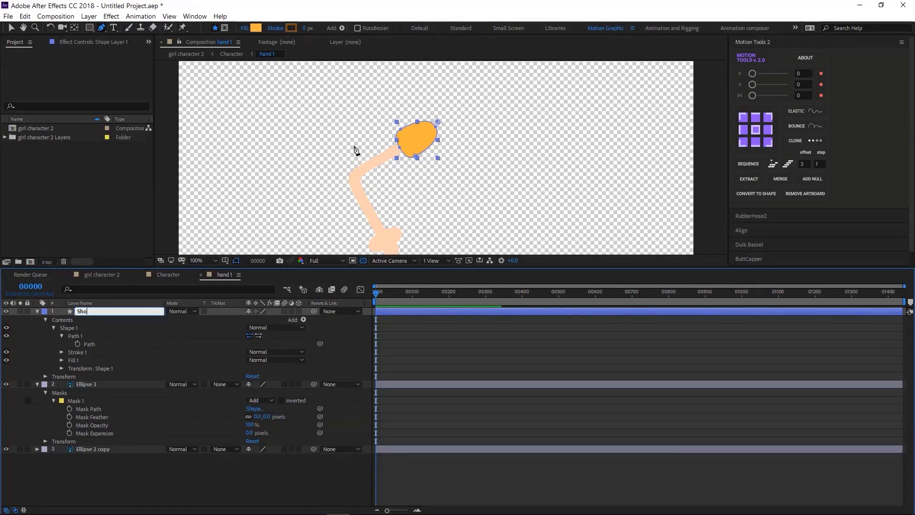
text(ulder)
key(Return)
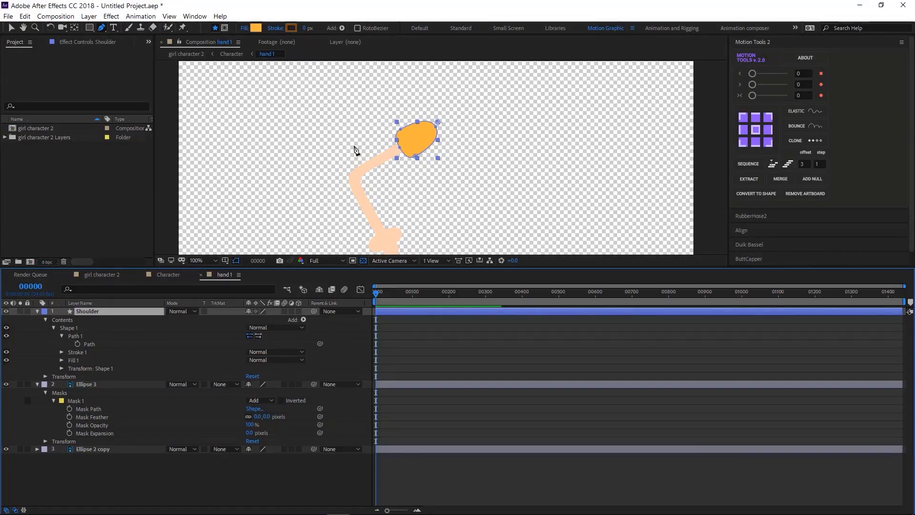
click(88, 384)
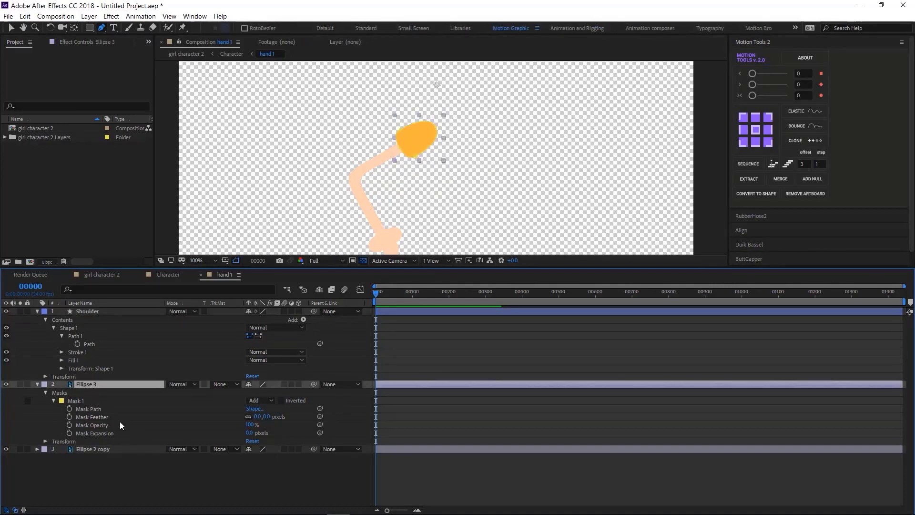
key(Delete)
Step: Delete Ellipse 3 and expand Ellipse 2 copy to select its Mask 1
click(91, 384)
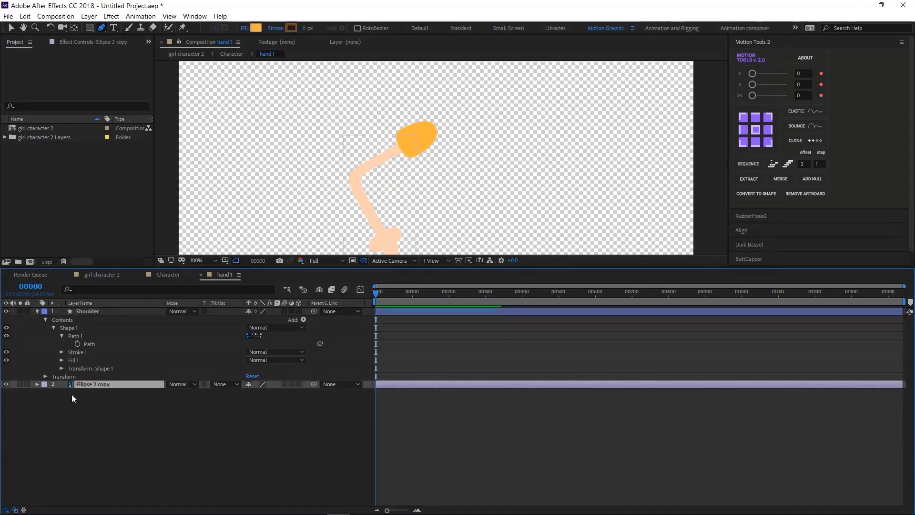
click(37, 385)
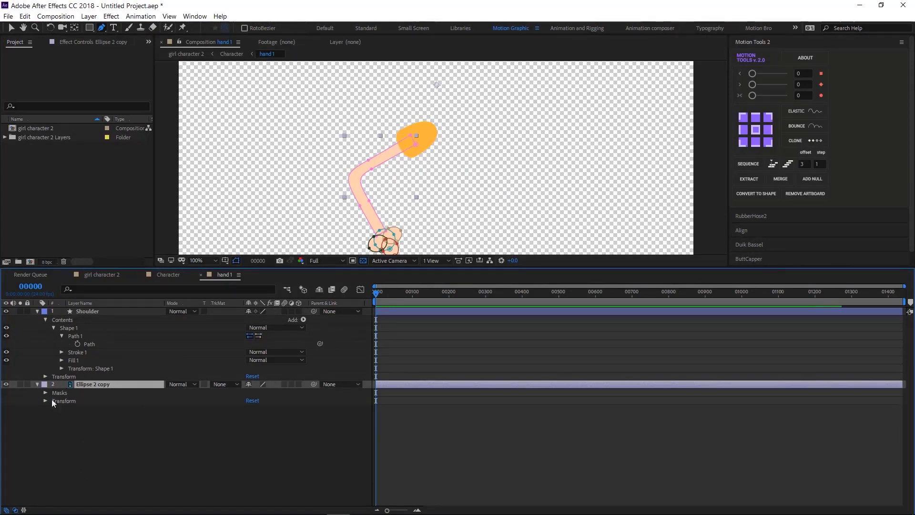
click(45, 392)
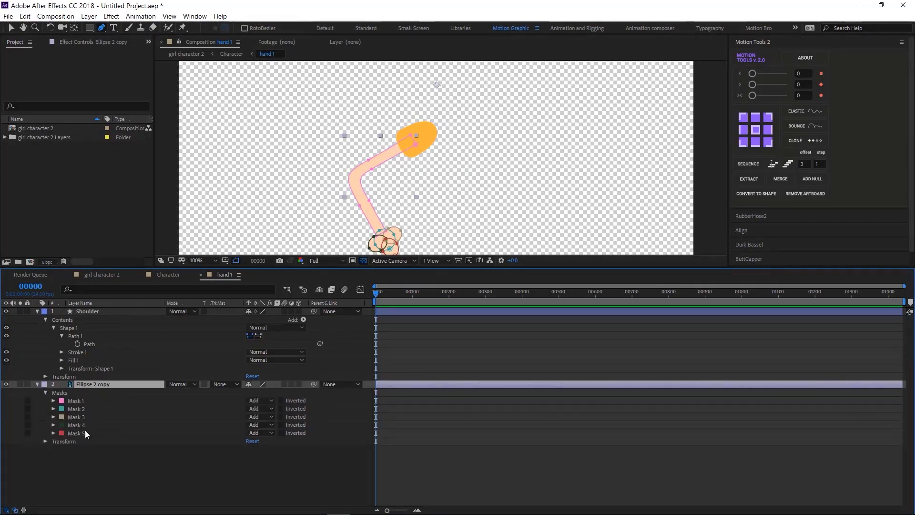
click(76, 400)
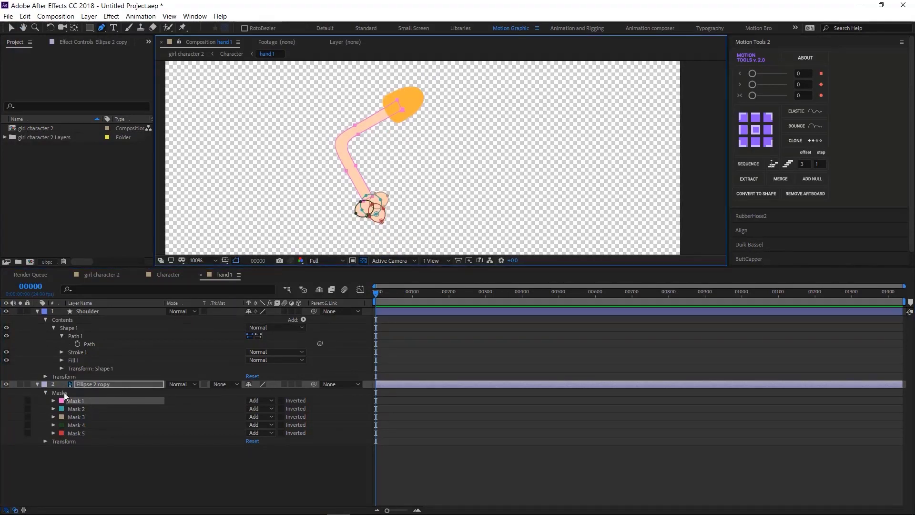
Step: Create five empty shape layers, Shape Layer 1 through 5, above Shoulder
click(120, 450)
click(257, 131)
click(164, 490)
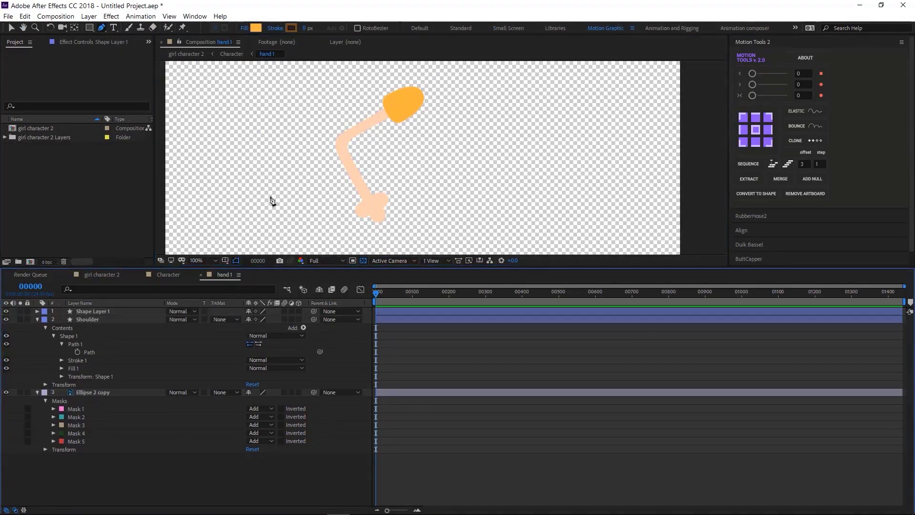
click(271, 196)
click(144, 498)
key(ctrl+d)
key(ctrl+d)
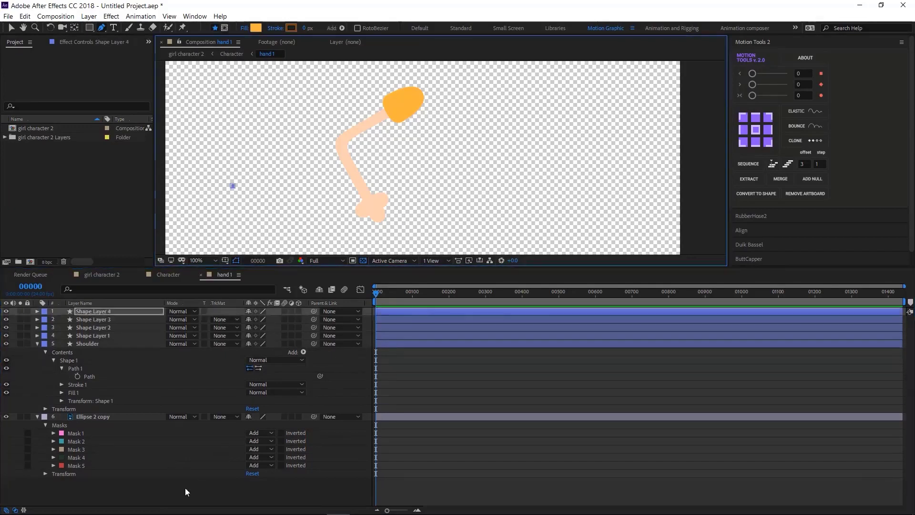
click(93, 441)
Step: Paste the arm mask outline into Shape Layer 1's Path property
click(52, 442)
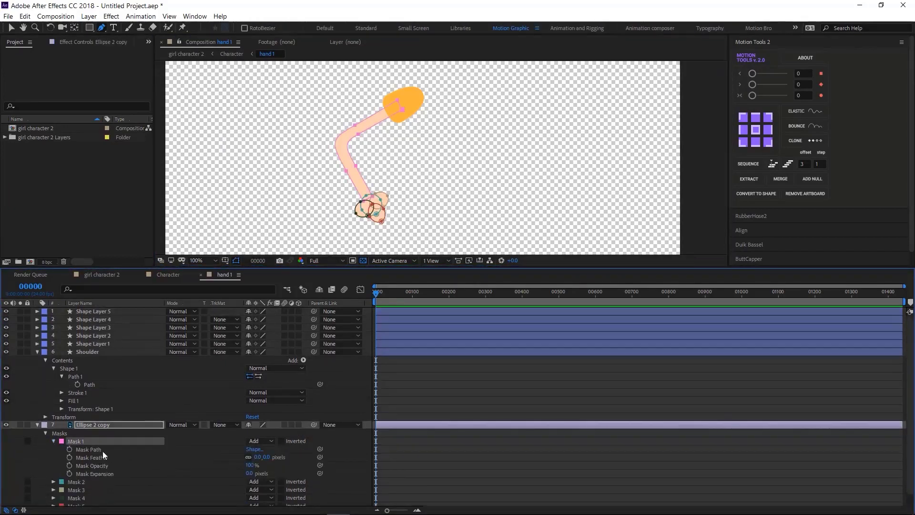
click(92, 343)
click(37, 344)
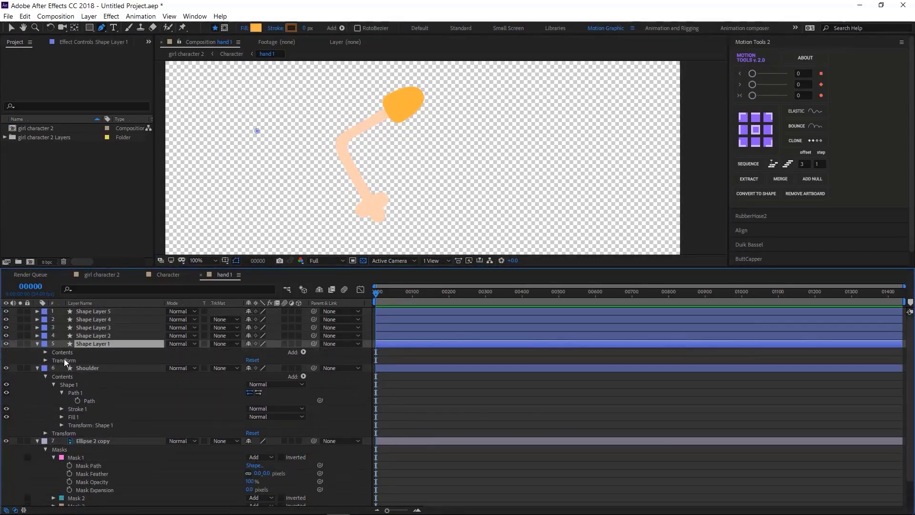
click(127, 289)
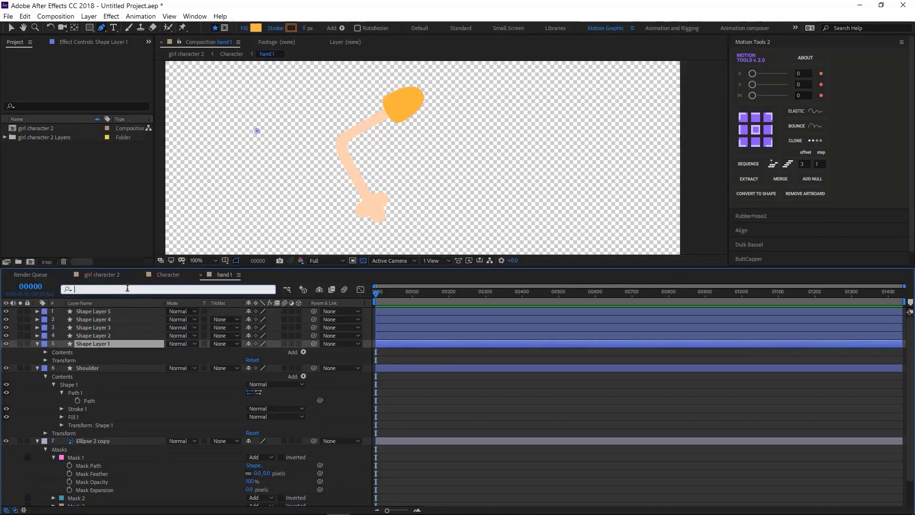
text(path)
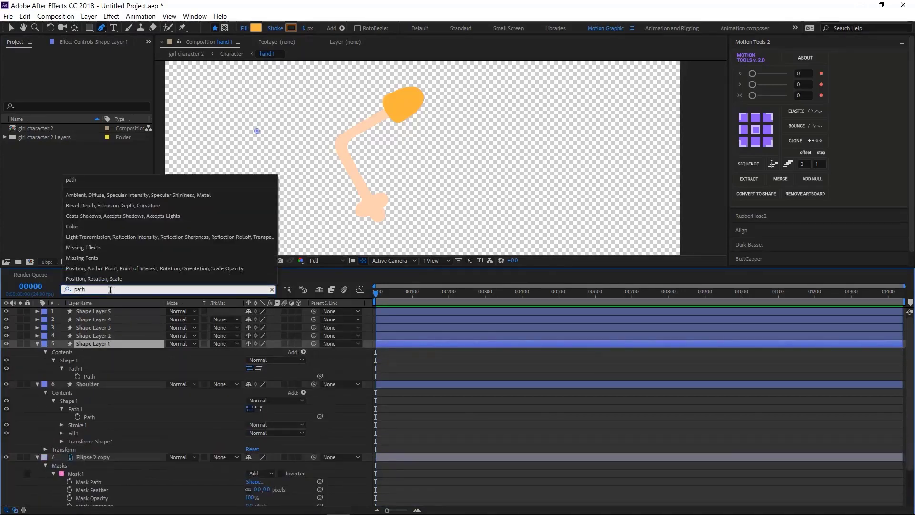
click(92, 376)
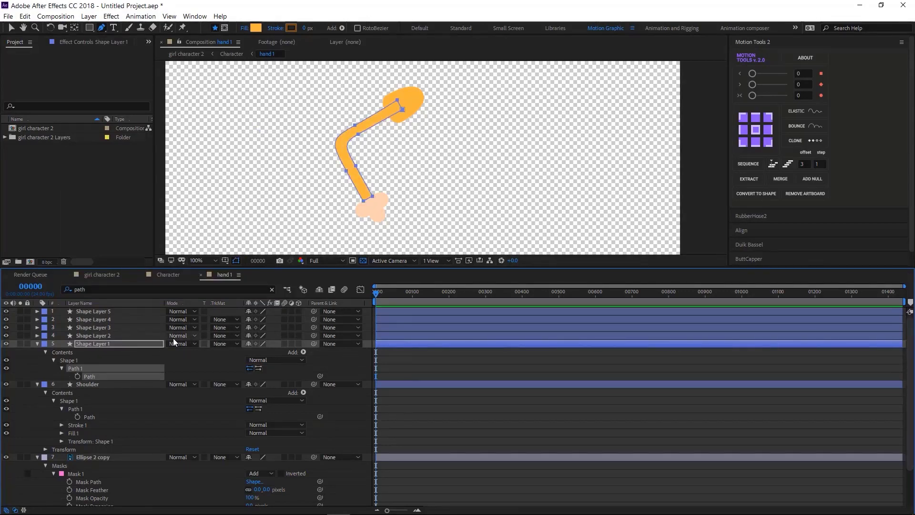
Step: Give the arm shape a peach FFD1B0 fill and rename the layer Arm
click(256, 28)
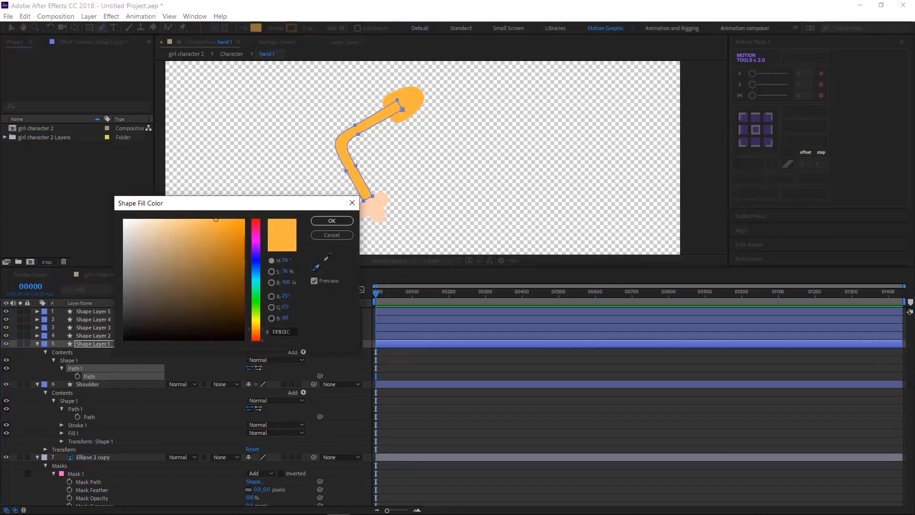
click(332, 221)
key(Return)
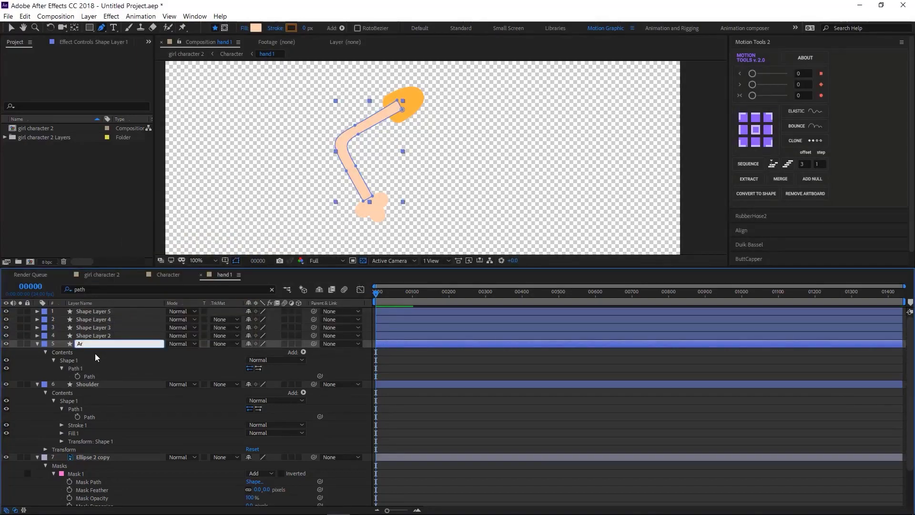
text(Arm)
click(97, 335)
Step: Cut Mask 1 from the hand layer and paste it into Shape Layer 2's Path
scroll(97, 370, down, 3)
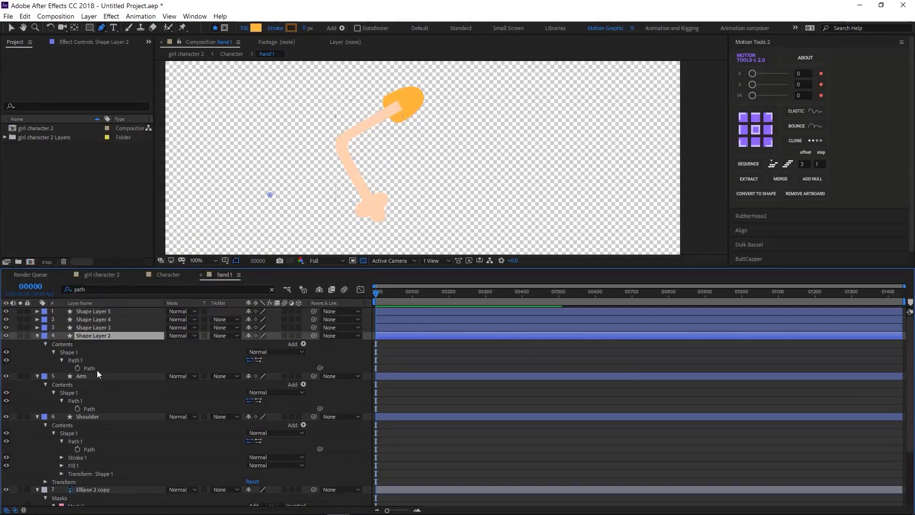
click(37, 359)
click(37, 365)
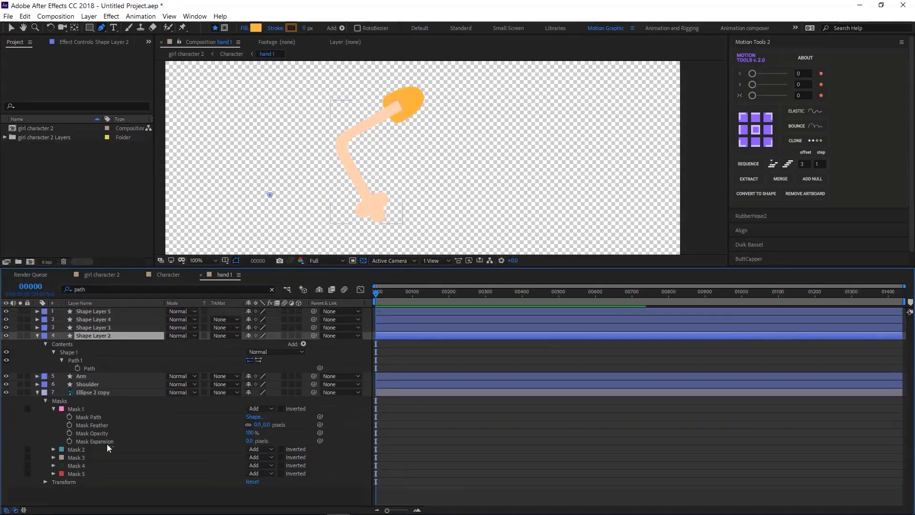
click(76, 409)
key(Delete)
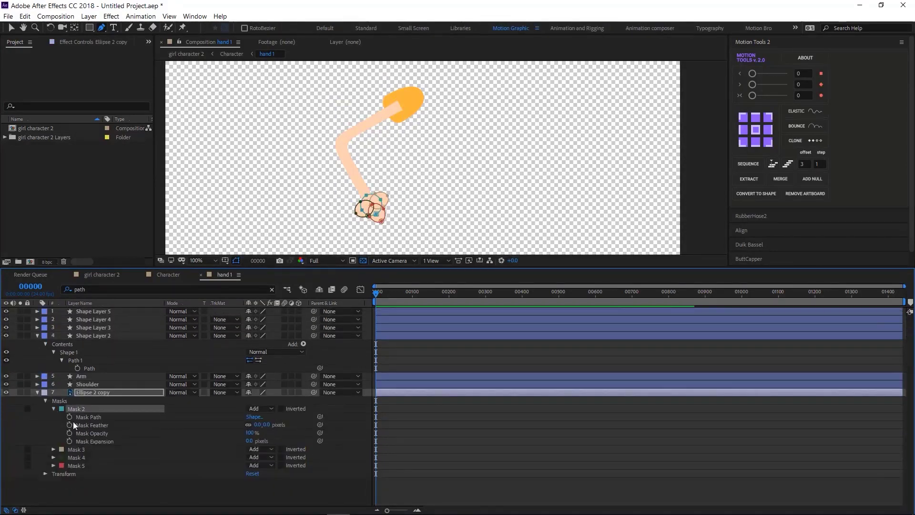
click(130, 360)
key(ctrl+v)
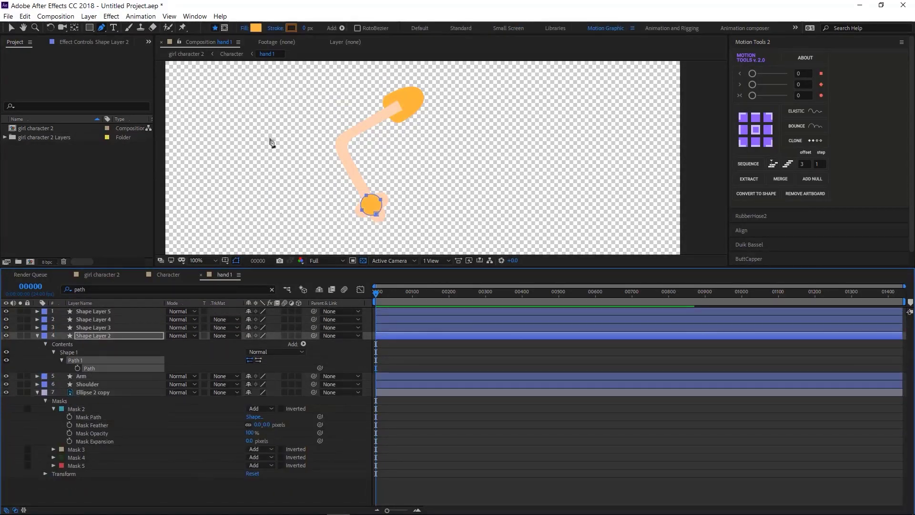
Step: Move Mask 2's shape into Shape Layer 3's path
click(86, 409)
key(Delete)
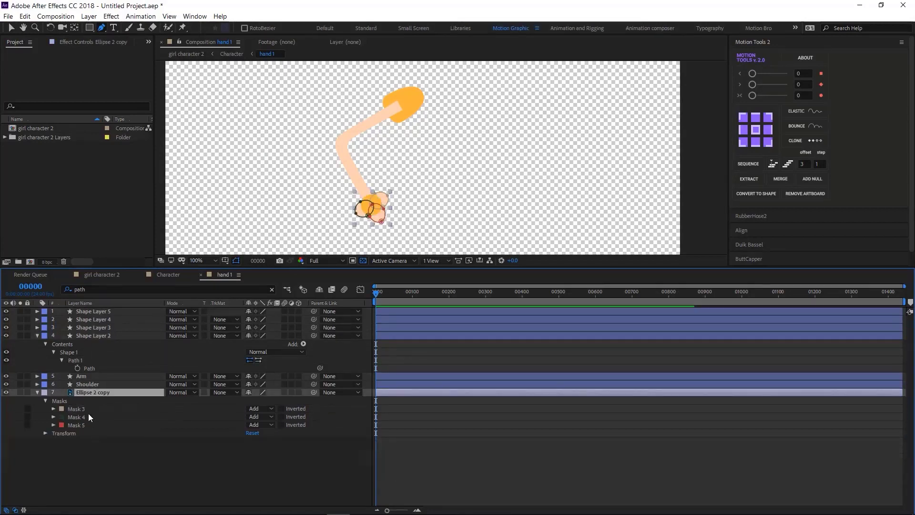
click(93, 417)
click(95, 325)
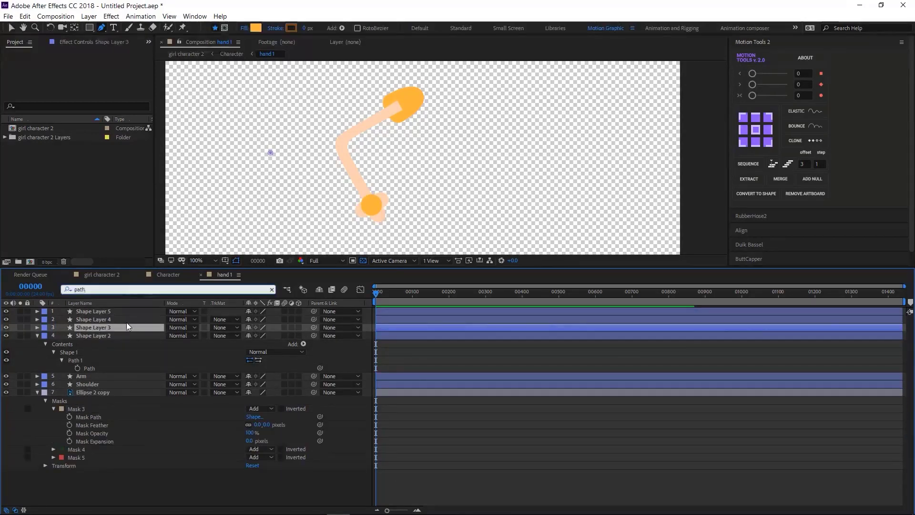
click(37, 328)
click(87, 360)
click(37, 368)
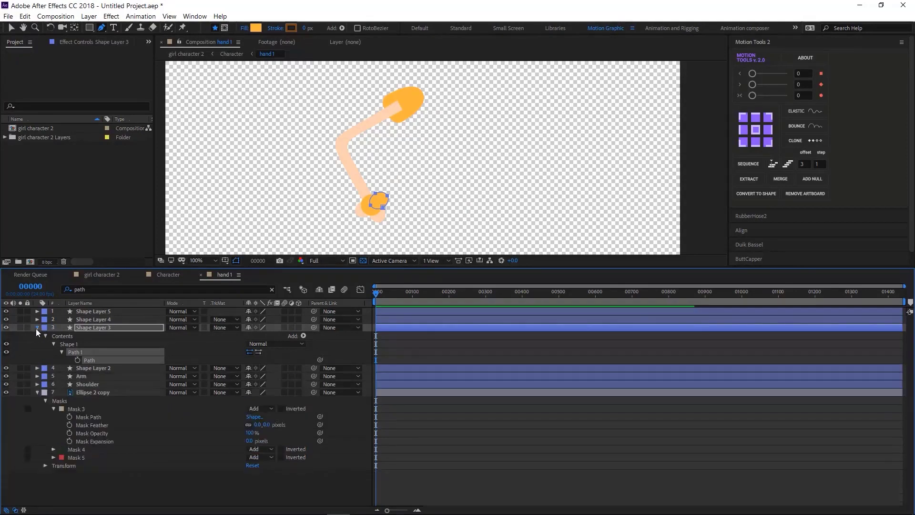
click(36, 327)
Step: Transfer the remaining hand masks into the paths of Shape Layers 4 and 5
click(76, 376)
key(Delete)
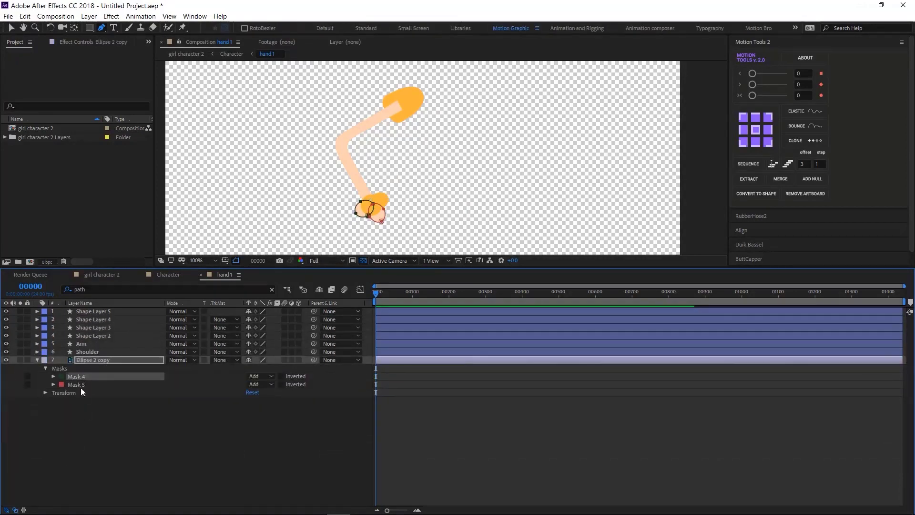
click(54, 377)
click(86, 384)
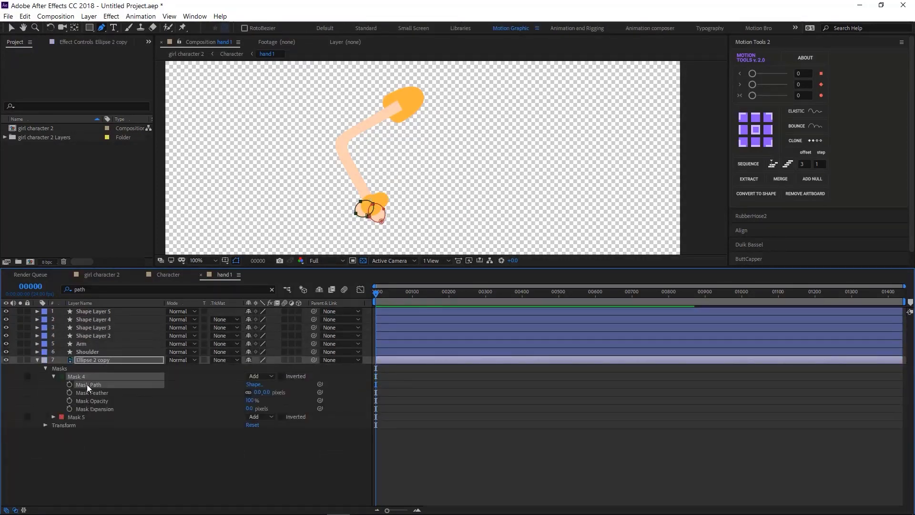
click(100, 318)
click(98, 290)
click(97, 351)
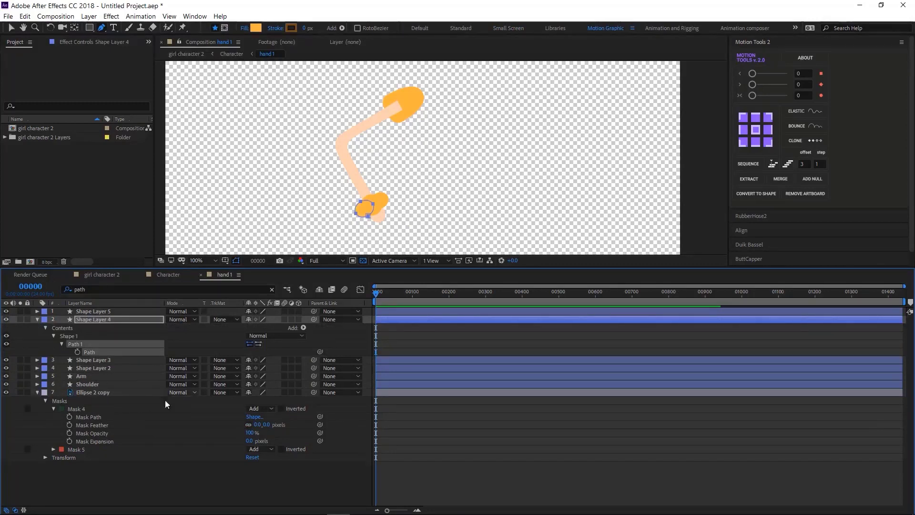
click(88, 409)
key(Delete)
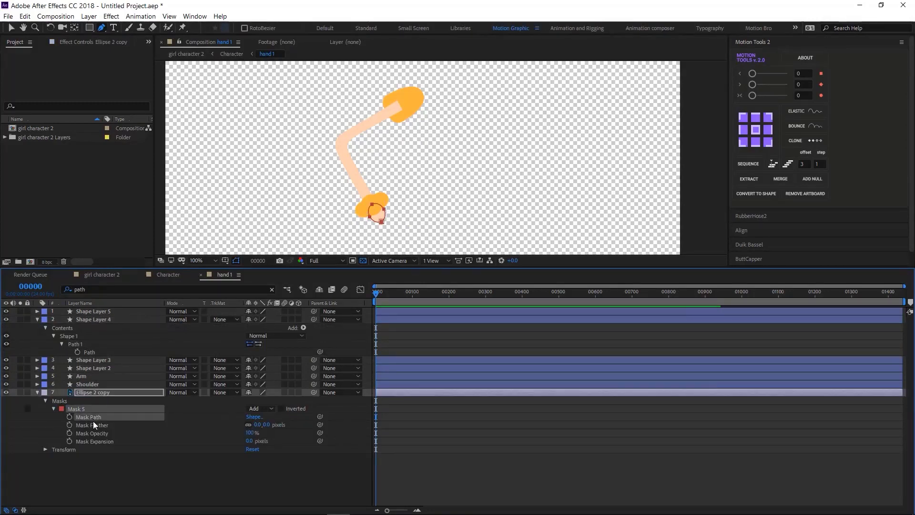
click(54, 312)
click(87, 322)
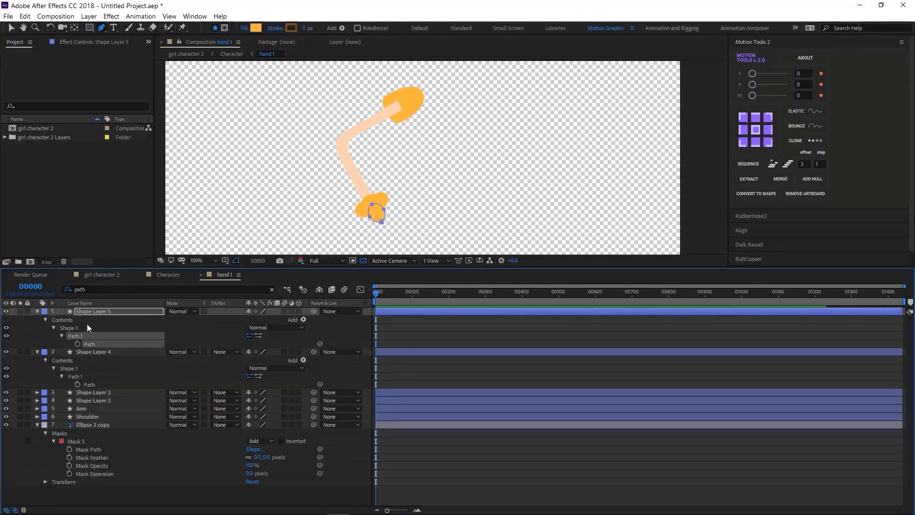
click(38, 319)
Step: Fill Shape Layers 2–5 with the sampled peach skin colour and delete Ellipse 2 copy
shift+click(91, 335)
click(256, 27)
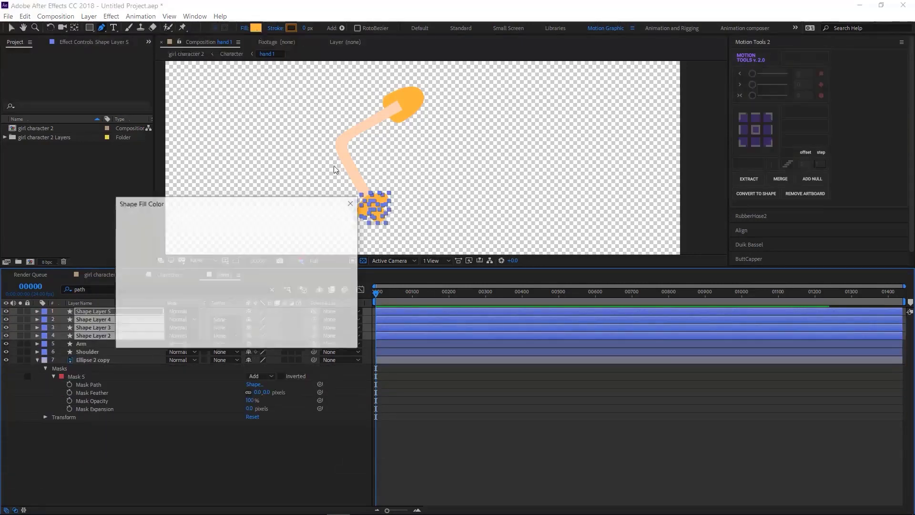
click(346, 194)
click(331, 220)
click(113, 359)
key(Delete)
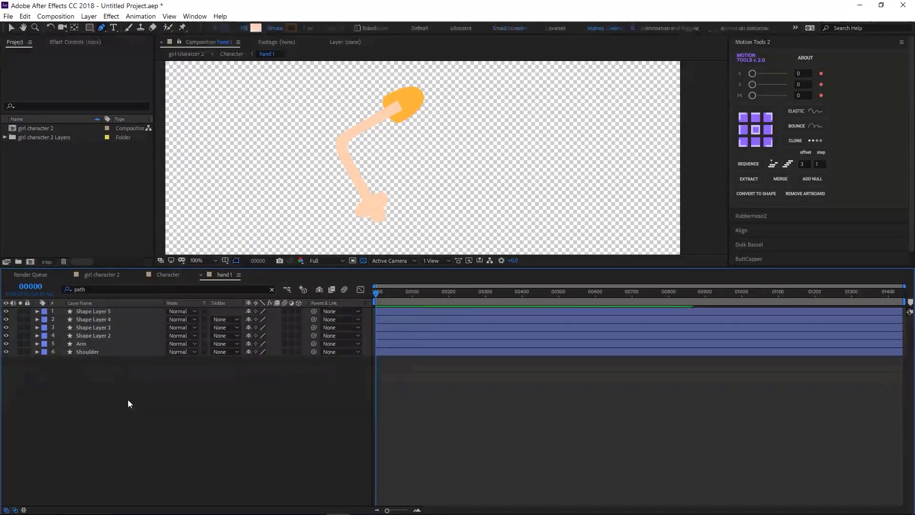
Step: Move the Arm's anchor to its top-right corner and merge Shape Layers 2–5 into one layer
click(113, 343)
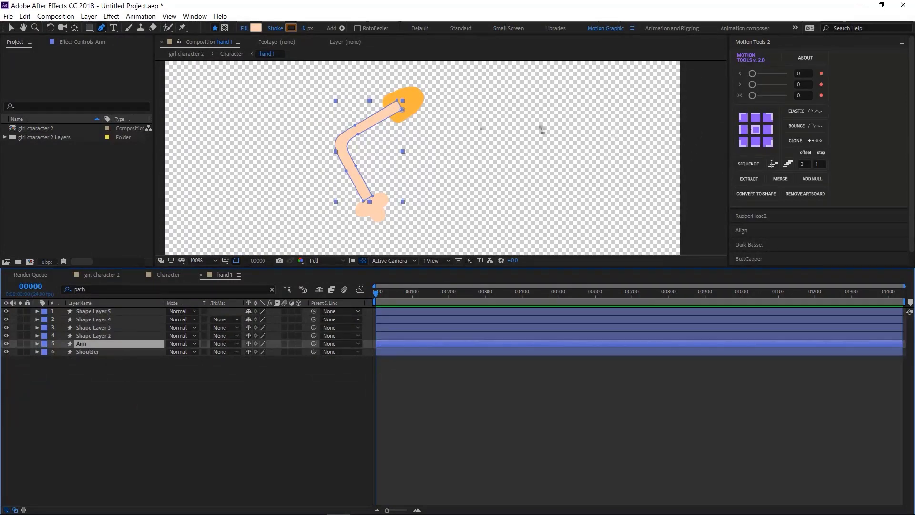
click(767, 117)
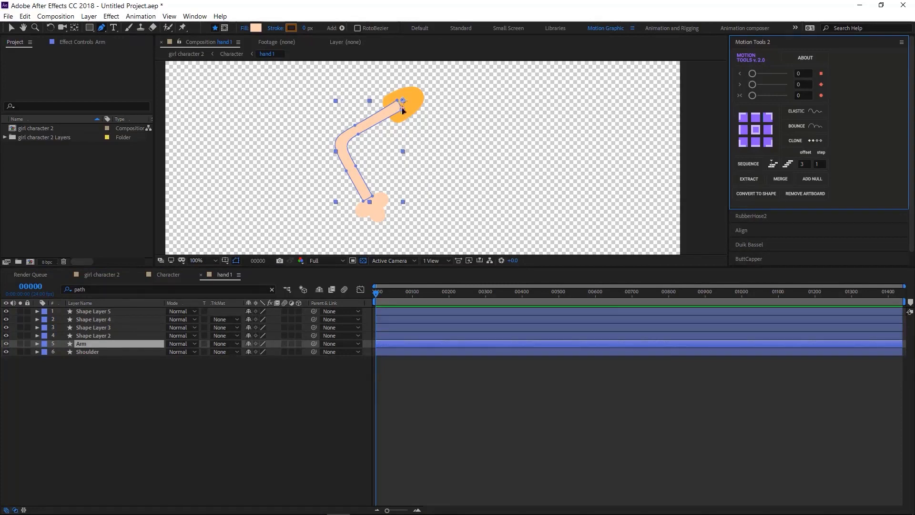
click(124, 337)
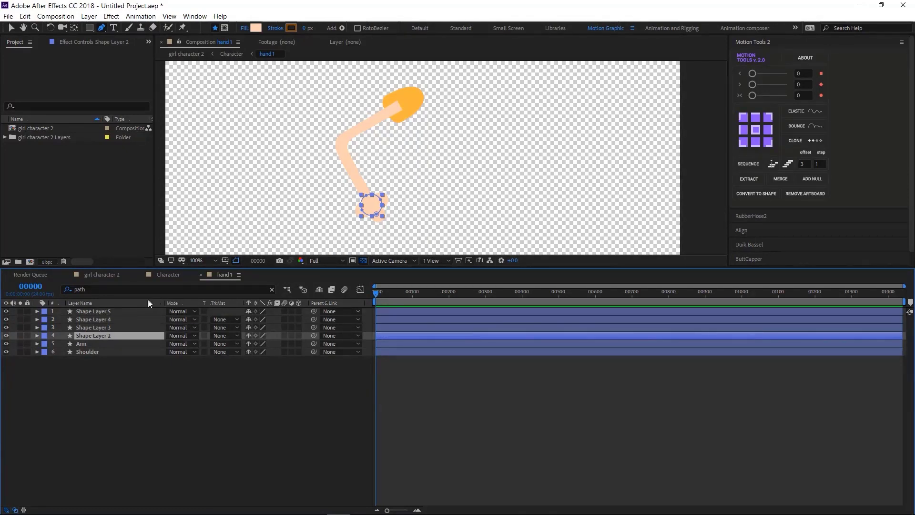
shift+click(118, 309)
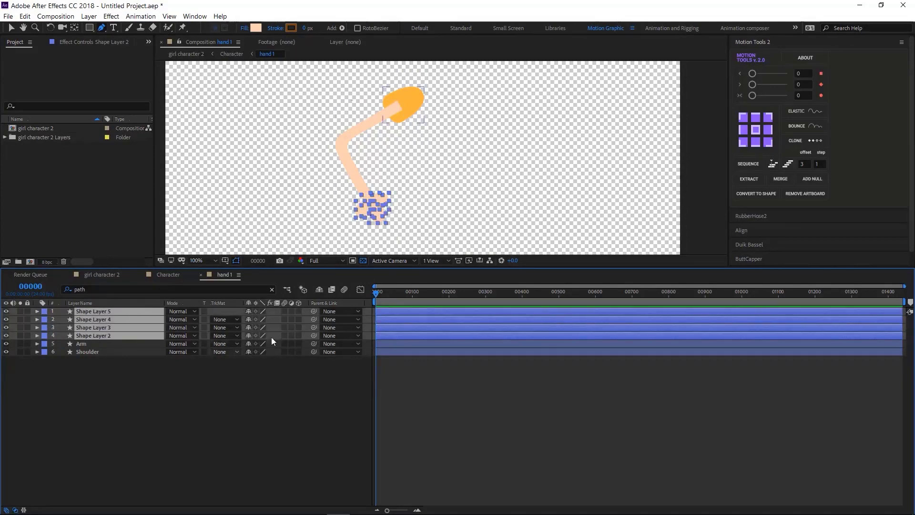
click(780, 178)
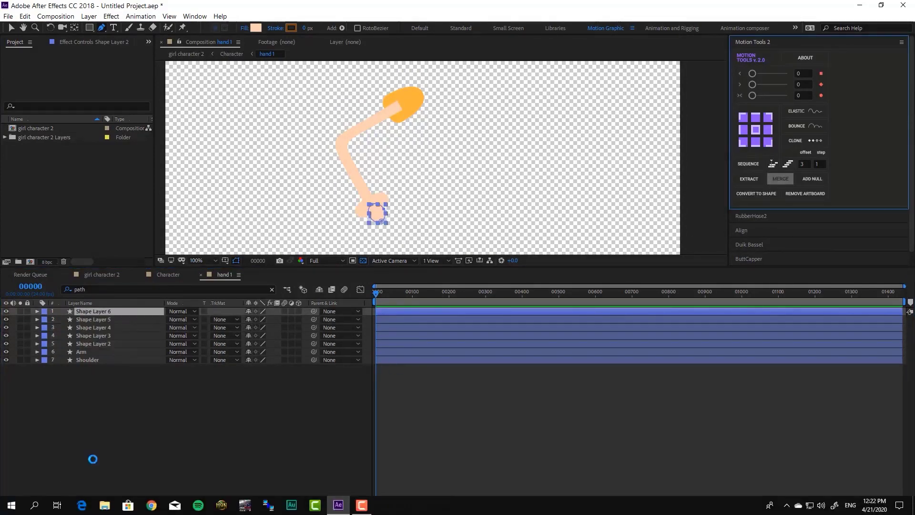
Step: Lock the merged hand layer, check its shapes, and rename it Hand
click(29, 312)
click(37, 311)
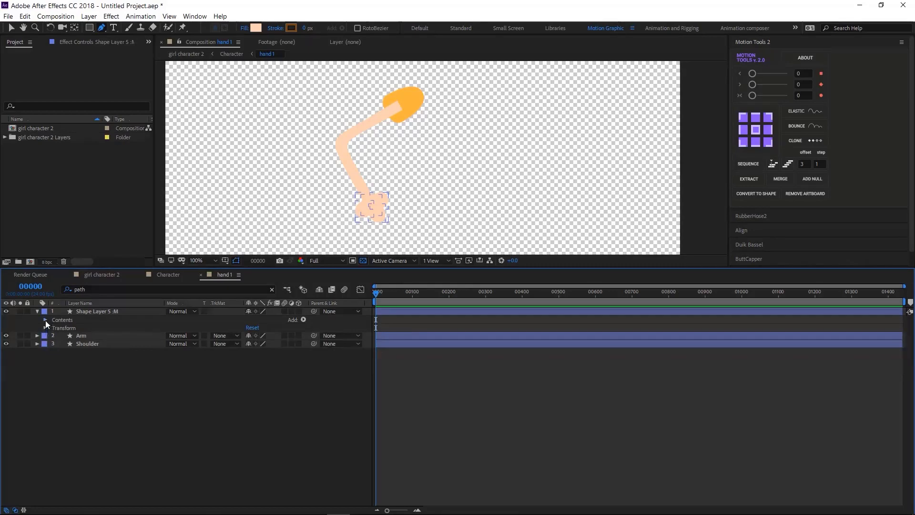
click(45, 320)
click(156, 322)
key(Return)
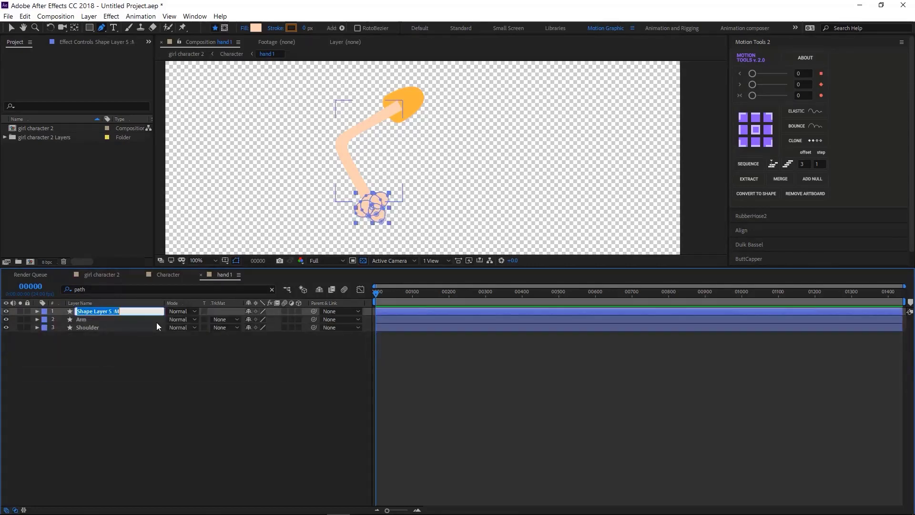
text(Arm)
key(BackSpace)
key(BackSpace)
key(BackSpace)
text(Hand)
key(Return)
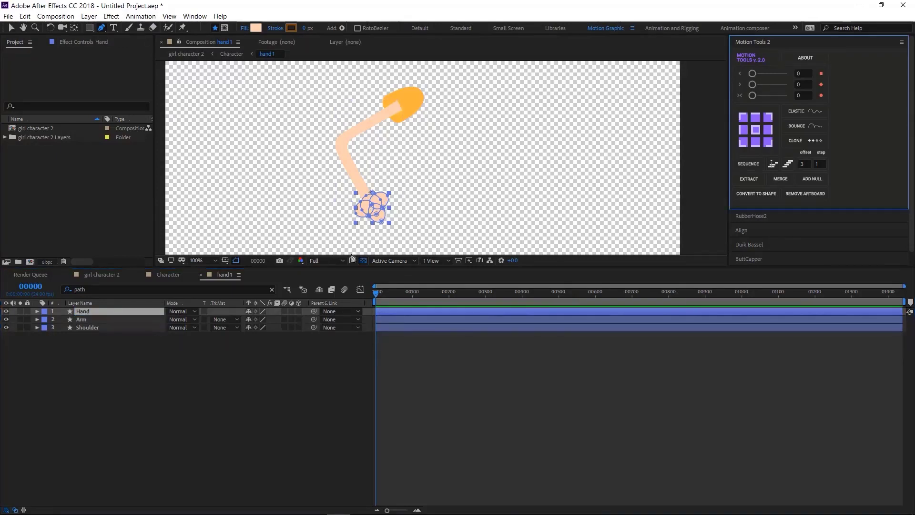
Step: Undo the stray pen point and drag the Hand's anchor point to the wrist with Pan Behind
scroll(419, 194, up, 2)
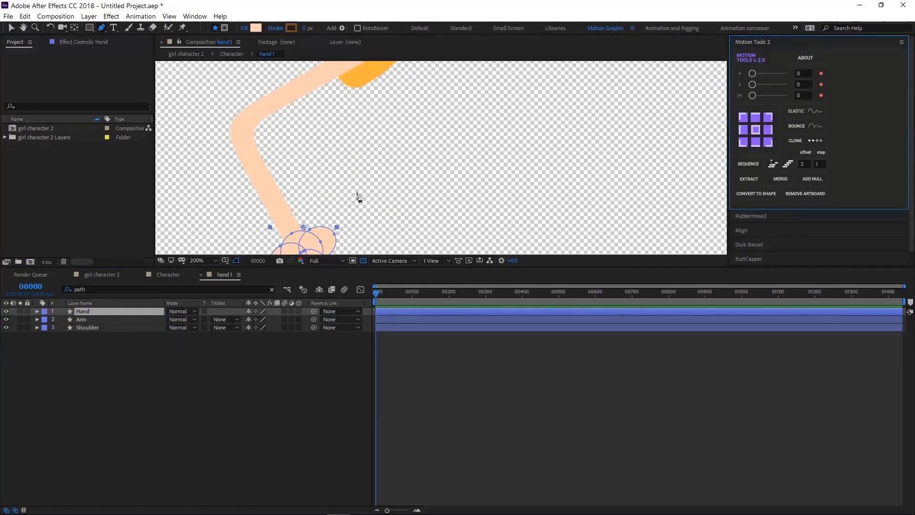
drag(357, 167, 367, 142)
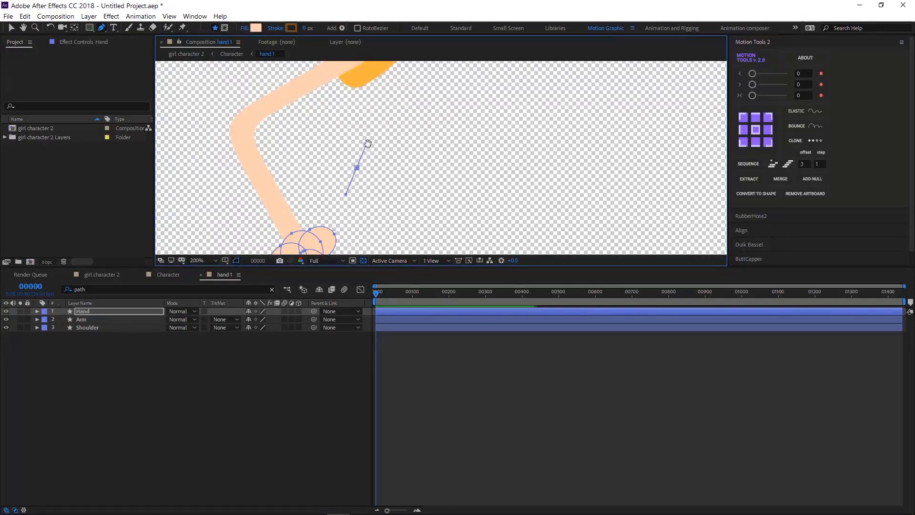
key(ctrl+z)
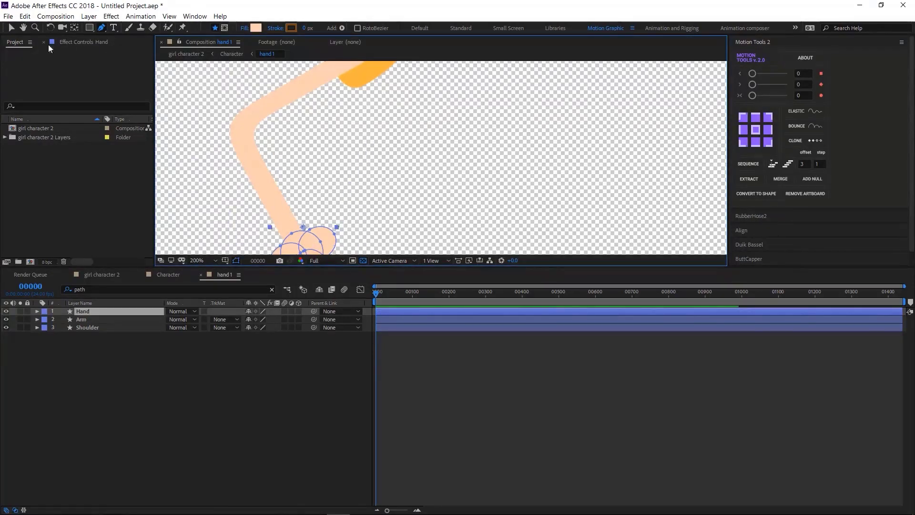
click(11, 27)
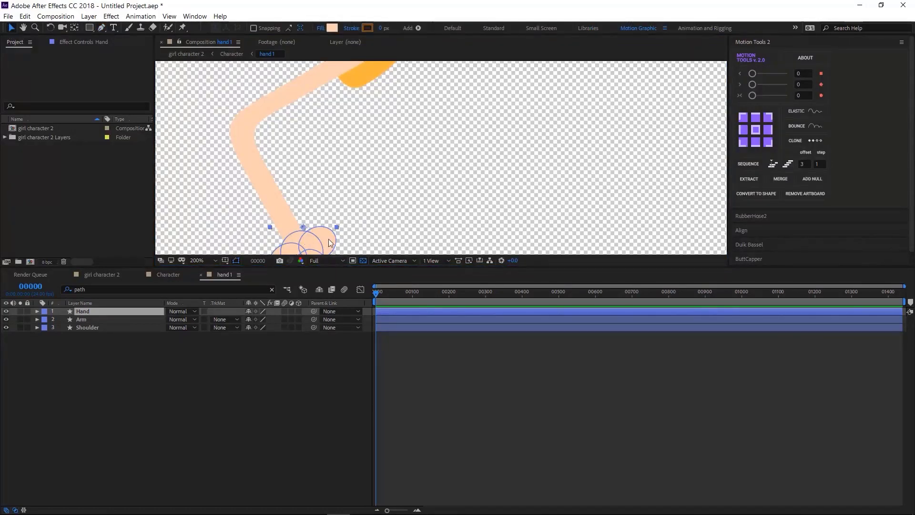
key(y)
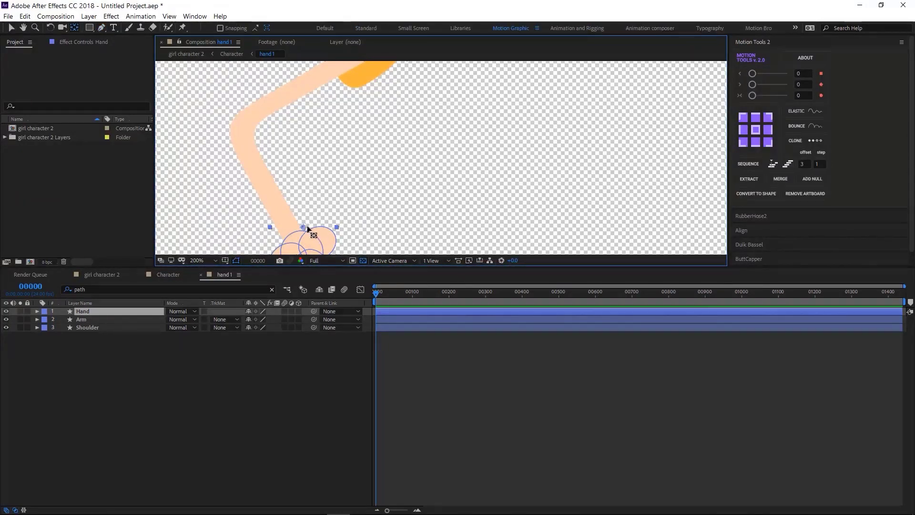
drag(302, 230, 294, 235)
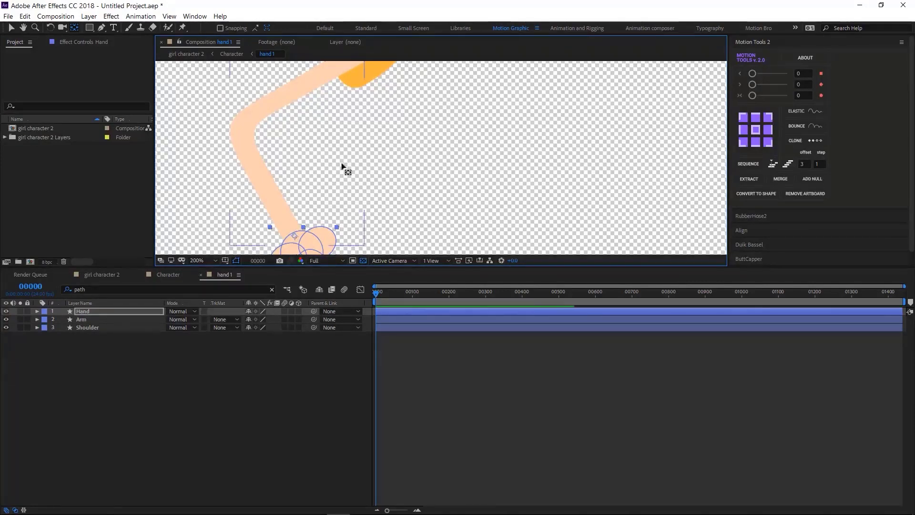
key(comma)
click(99, 336)
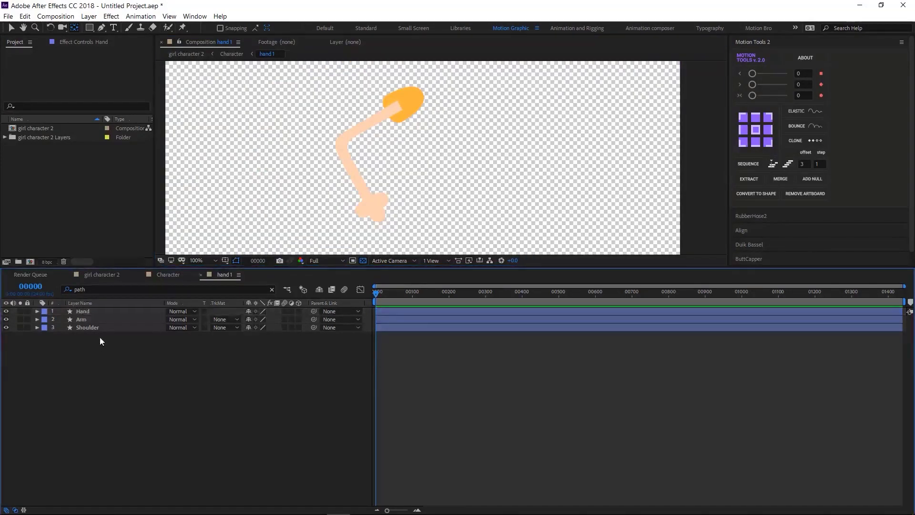
Step: Place the Shoulder layer above Arm in the hand 1 stack
click(98, 327)
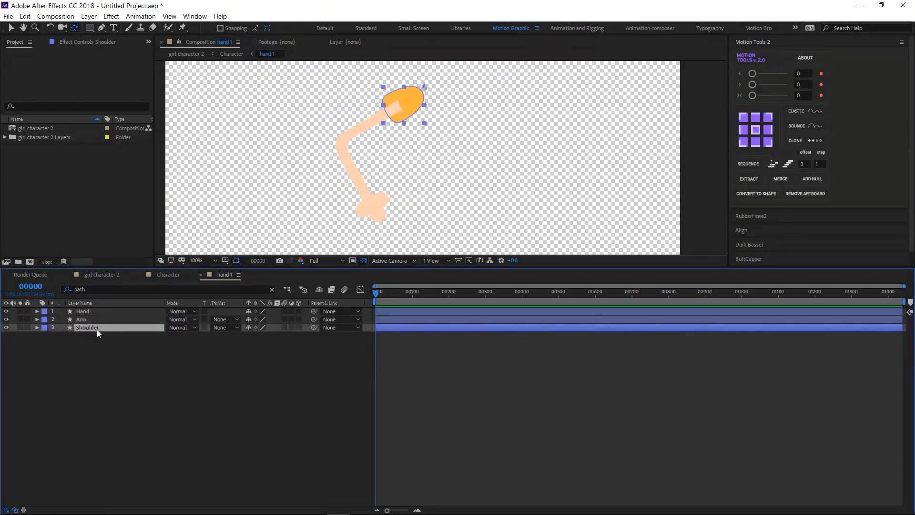
drag(93, 326, 91, 316)
click(106, 348)
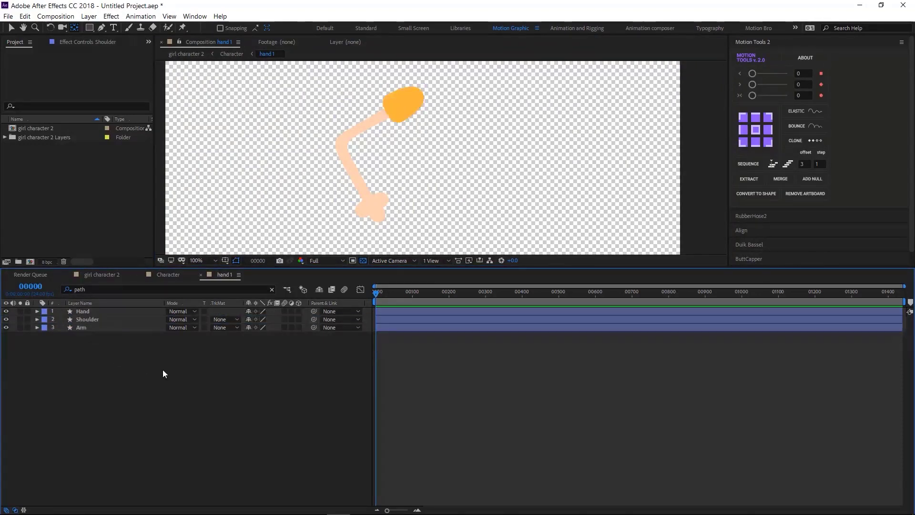
Step: Copy Hand, Shoulder and Arm into girl character 2 and delete hand 1 from Character
drag(129, 356, 95, 314)
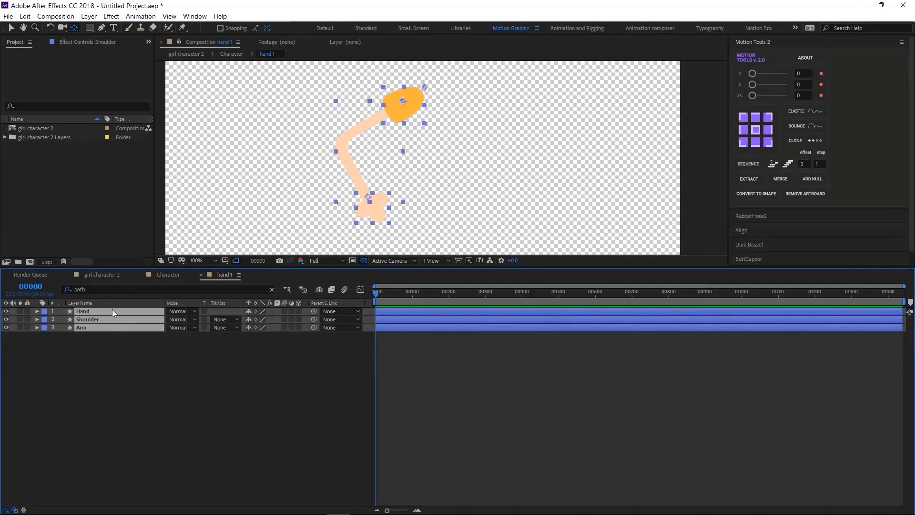
click(101, 274)
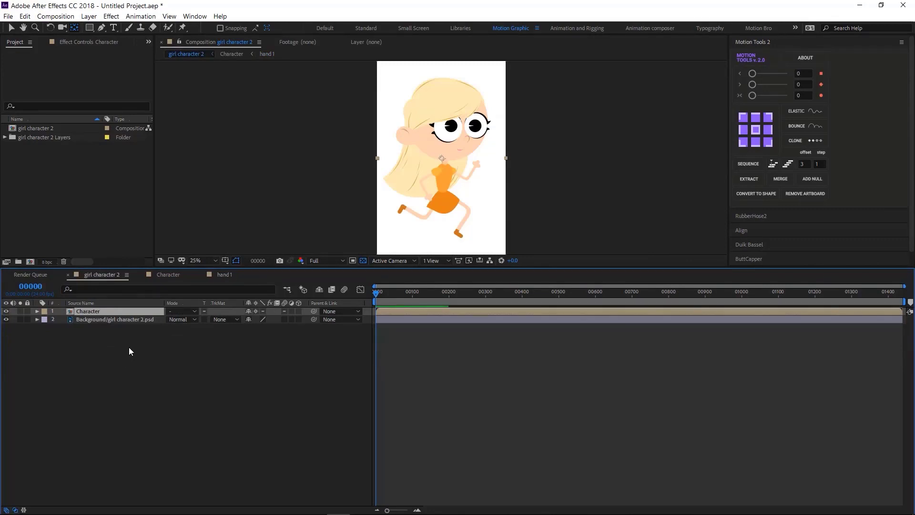
click(130, 352)
key(ctrl+v)
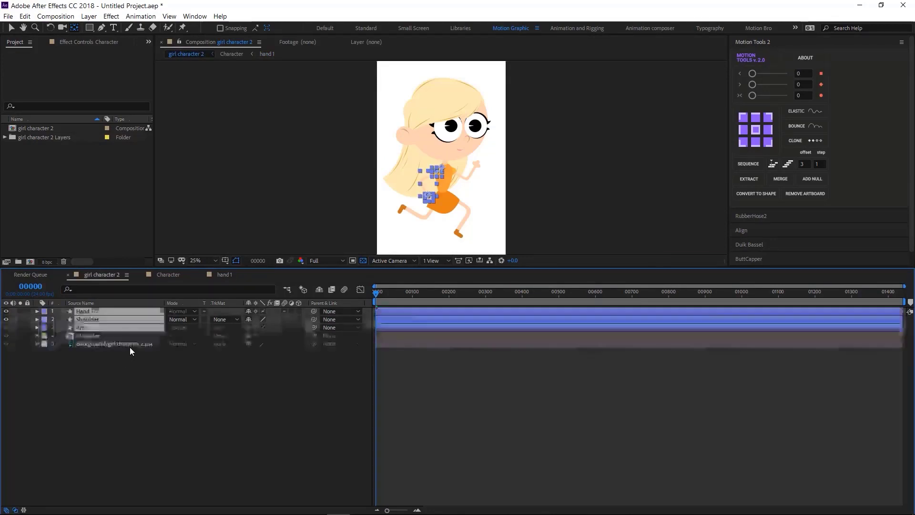
click(168, 274)
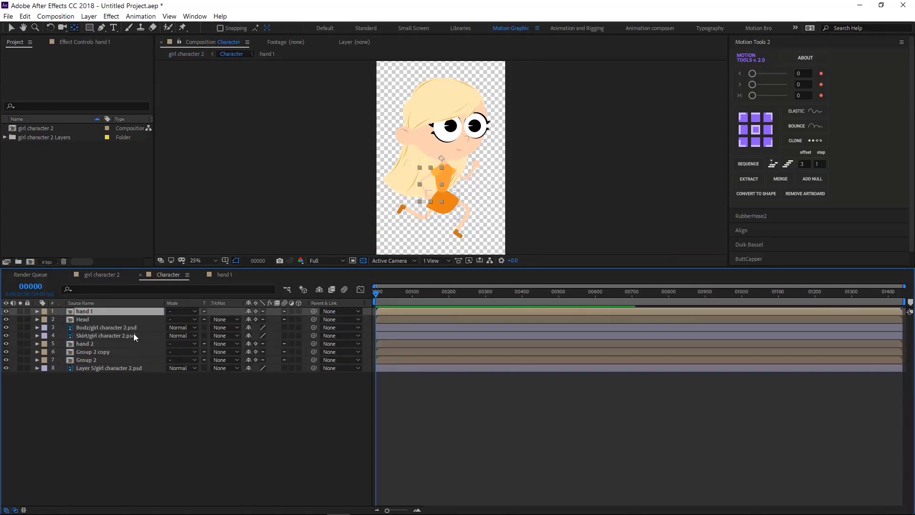
key(Delete)
click(110, 278)
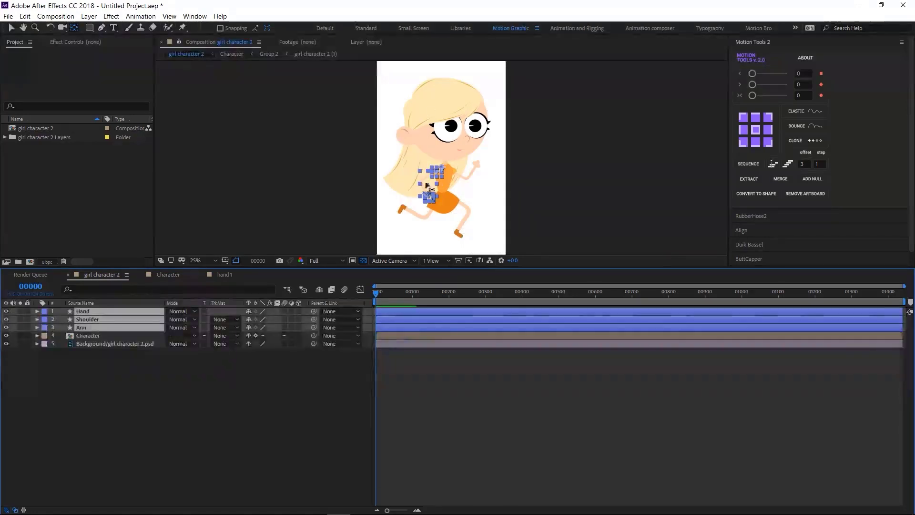
Step: Paste Layer 4 and Ear from the Head's nested ear precomp into girl character 2
click(174, 276)
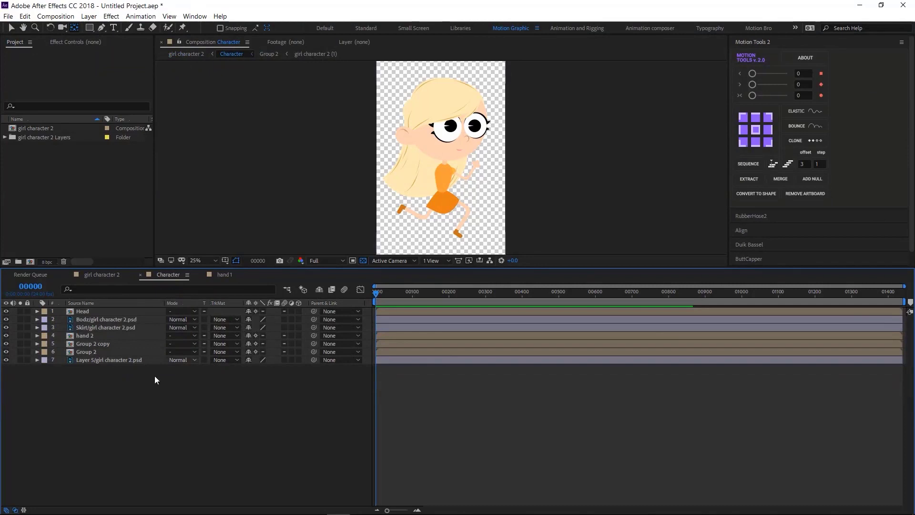
click(91, 311)
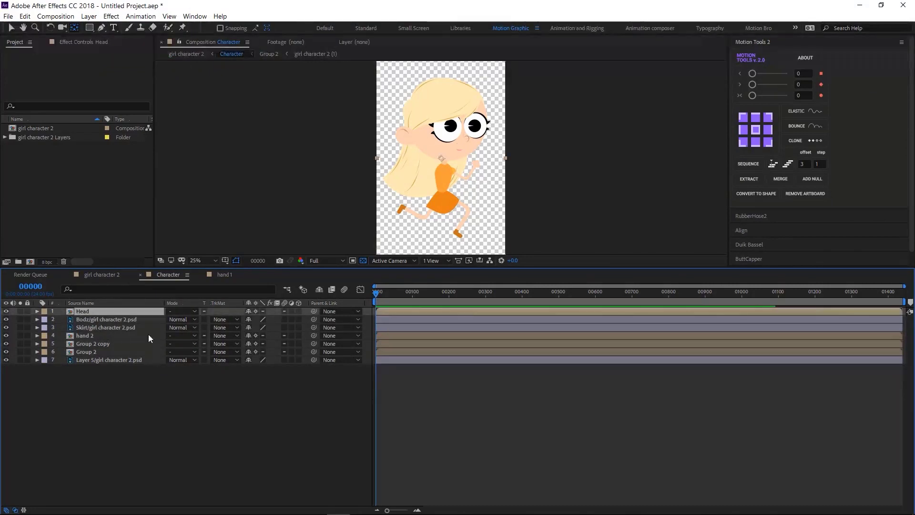
double_click(95, 312)
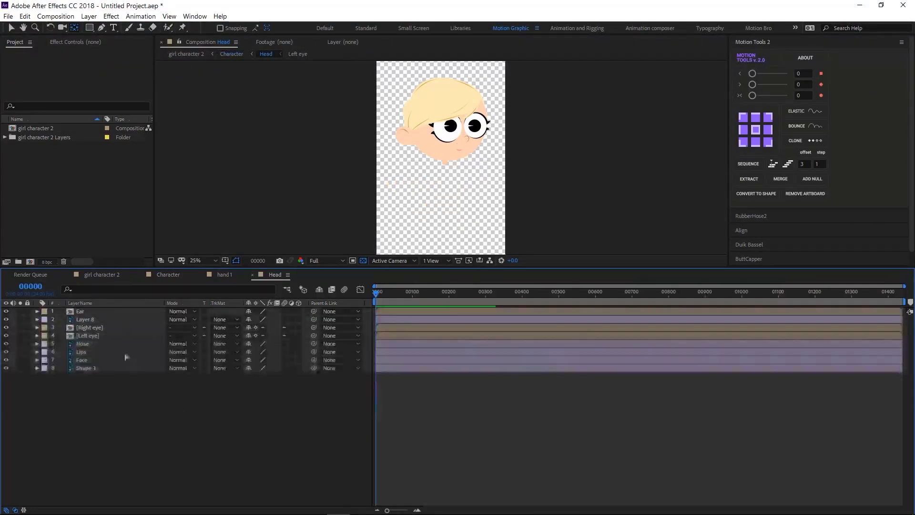
double_click(122, 355)
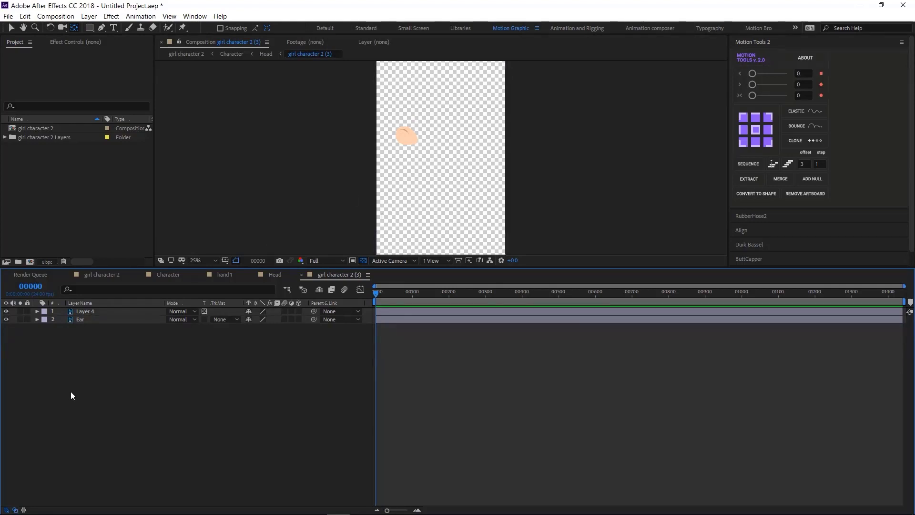
drag(120, 365, 80, 298)
click(167, 274)
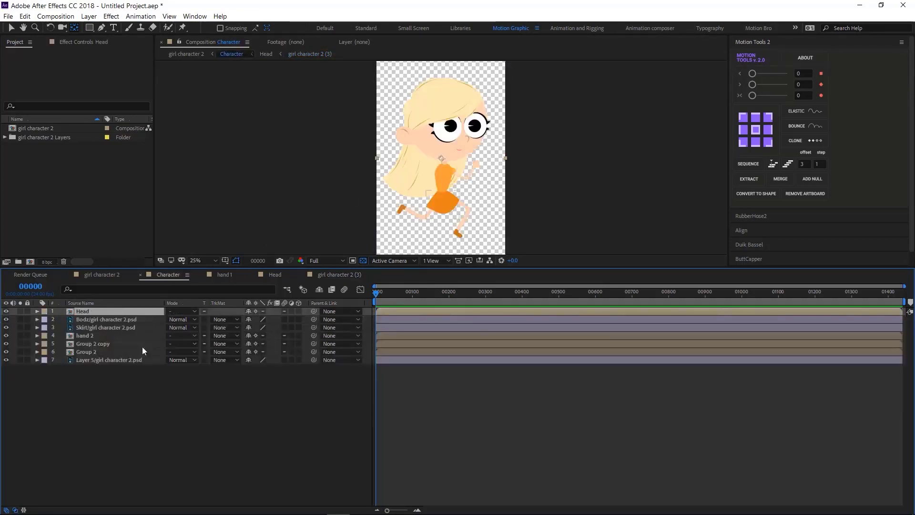
click(114, 275)
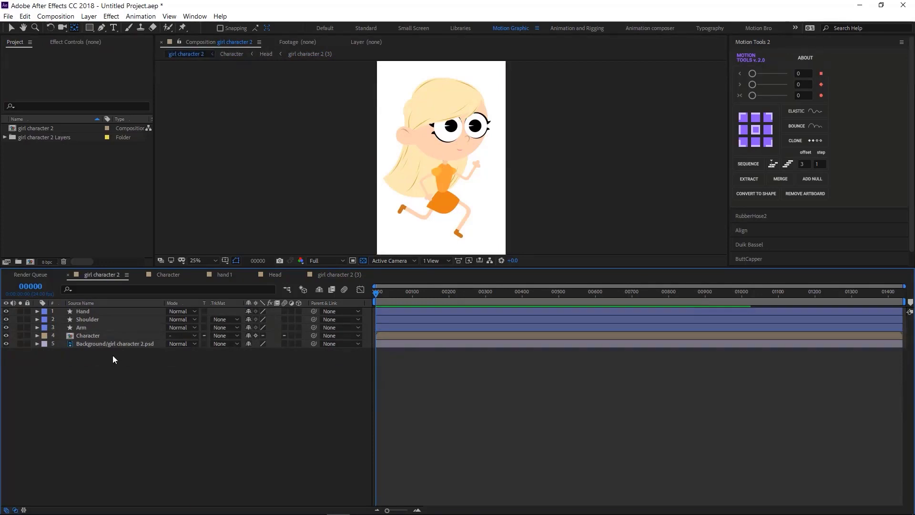
key(ctrl+v)
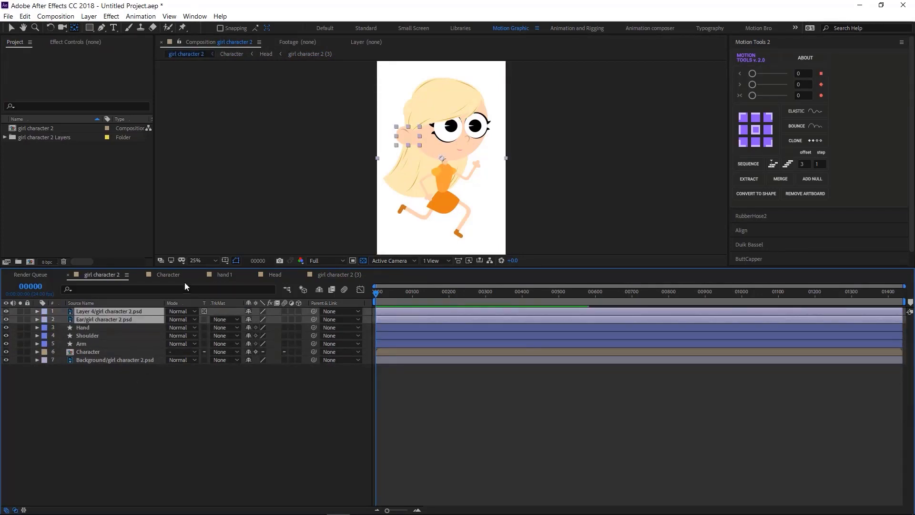
Step: Rename Head's Layer 8 to Top Hair and paste it into girl character 2
click(168, 275)
click(271, 276)
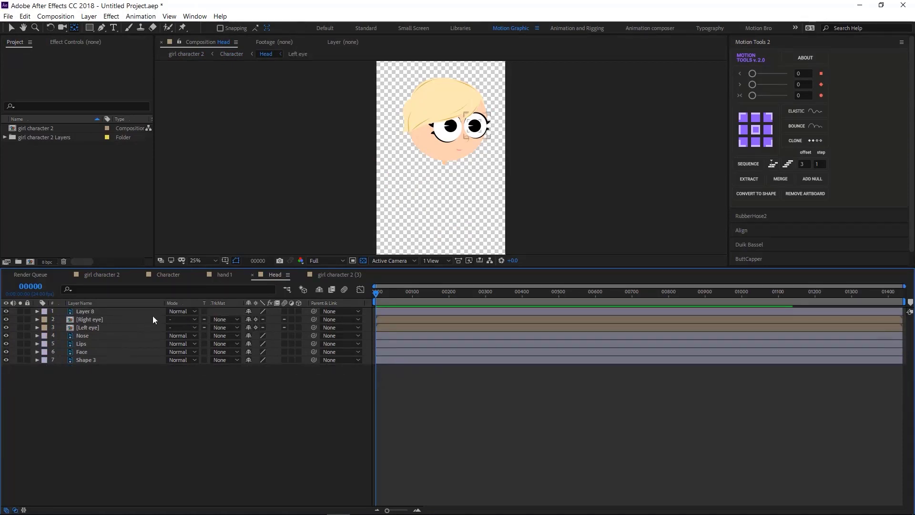
click(116, 311)
click(20, 311)
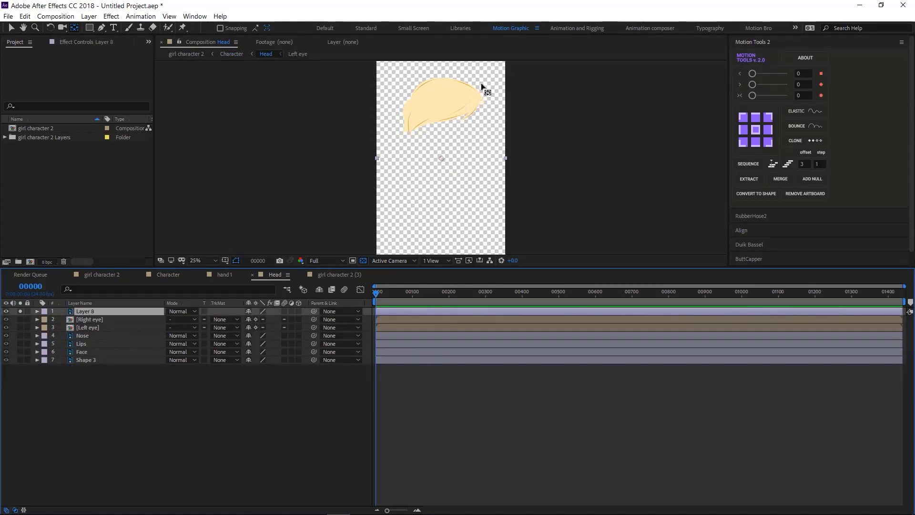
key(Return)
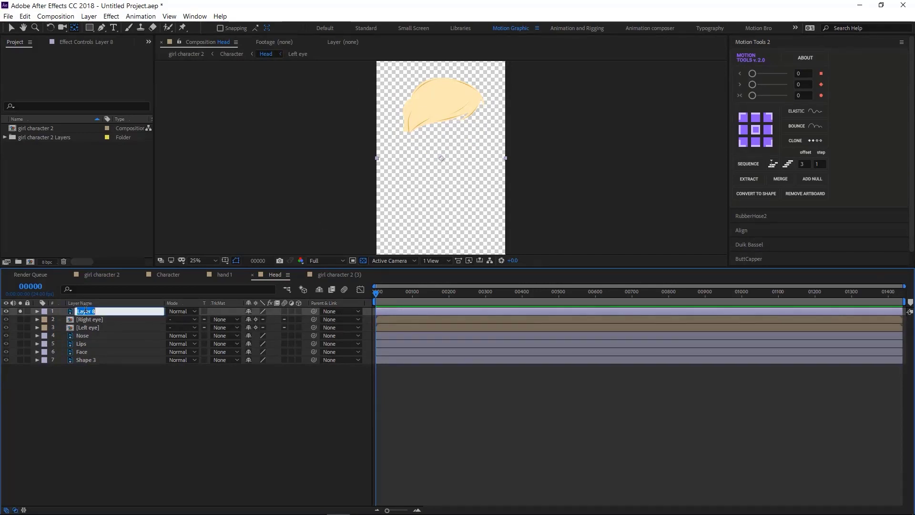
text(Top Hair)
key(Return)
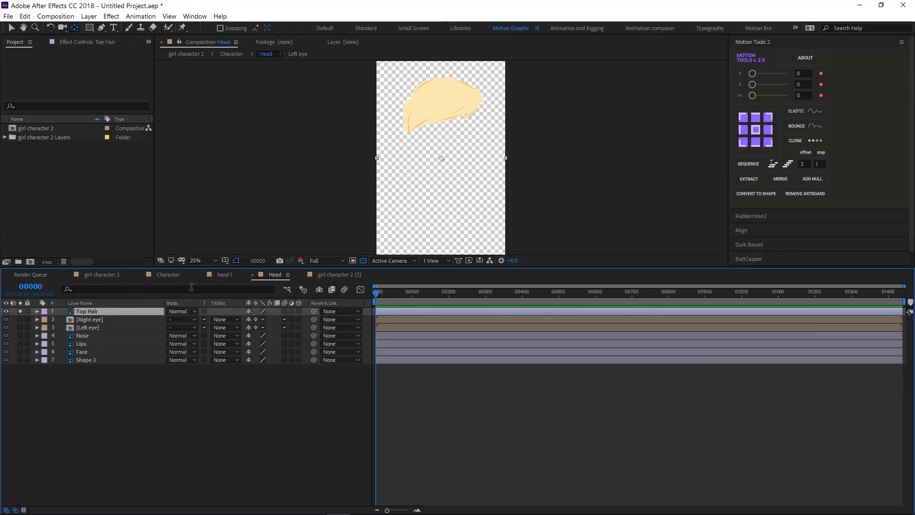
click(102, 275)
key(ctrl+v)
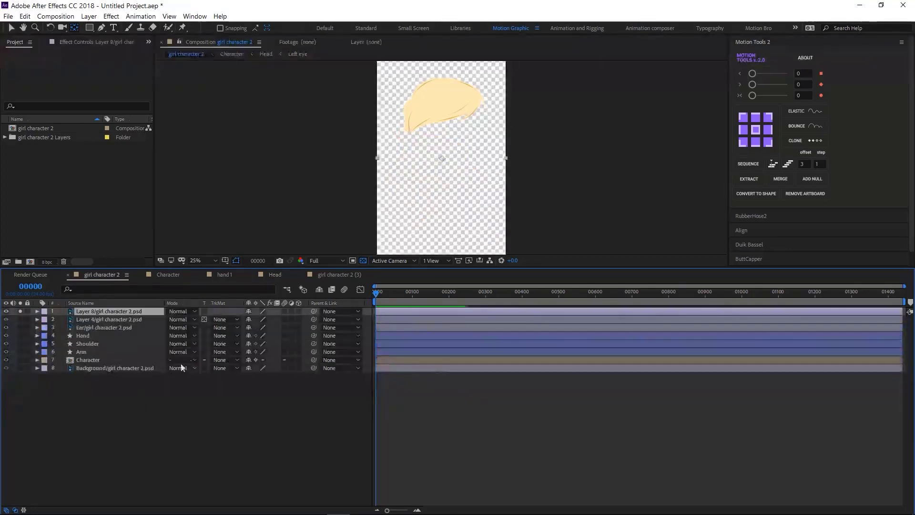
Step: Delete Top Hair from the Head comp and open the Right eye precomp
click(202, 276)
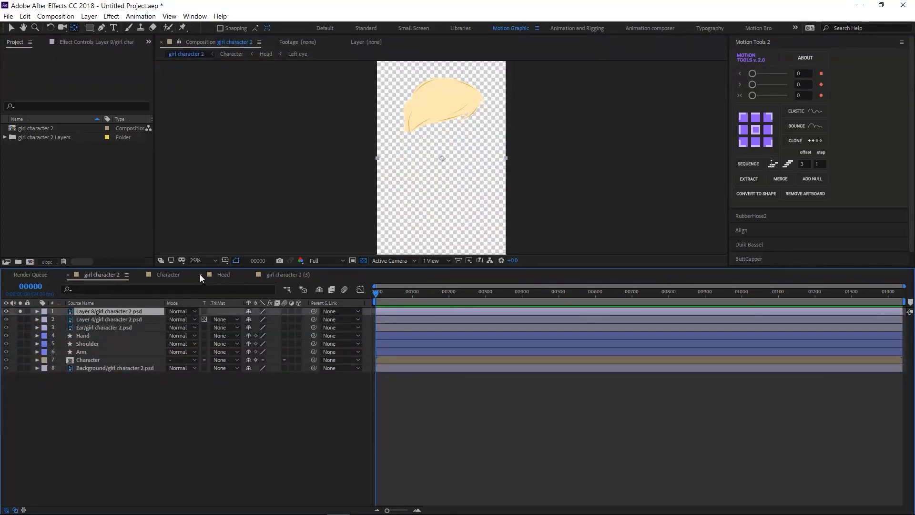
click(222, 274)
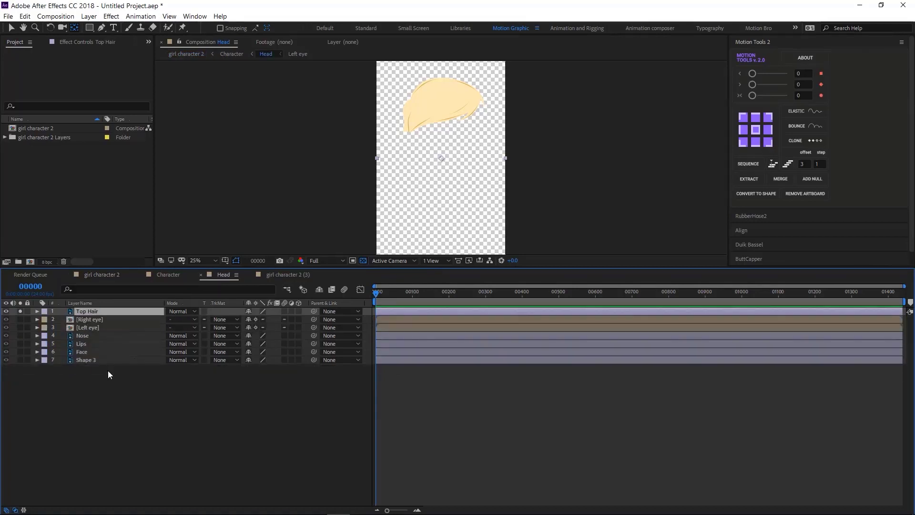
key(Delete)
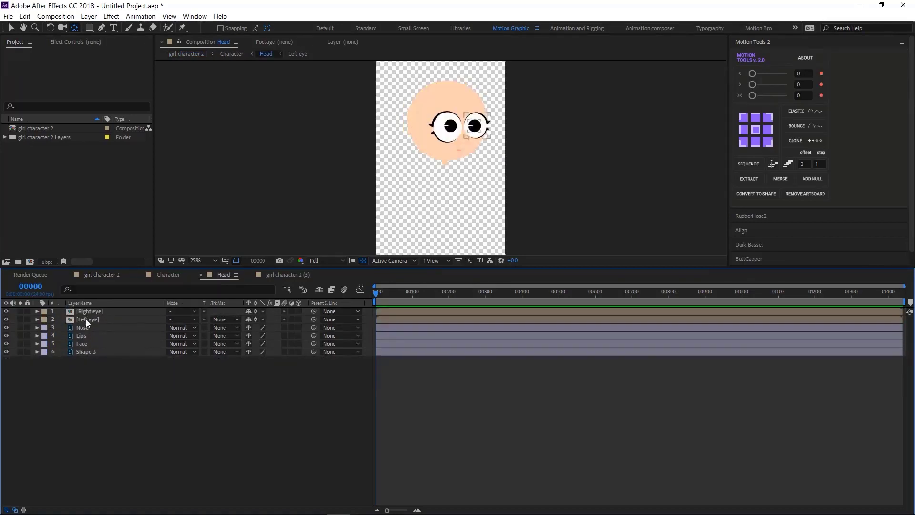
click(97, 312)
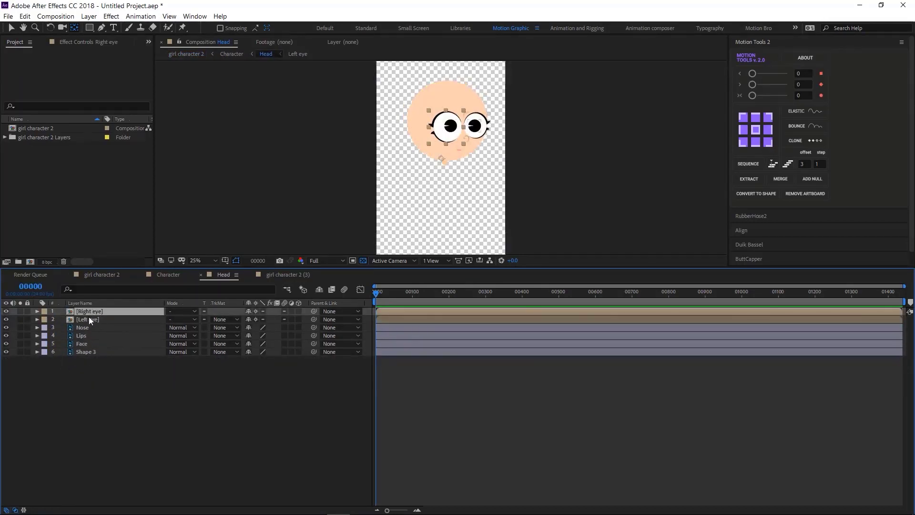
double_click(93, 310)
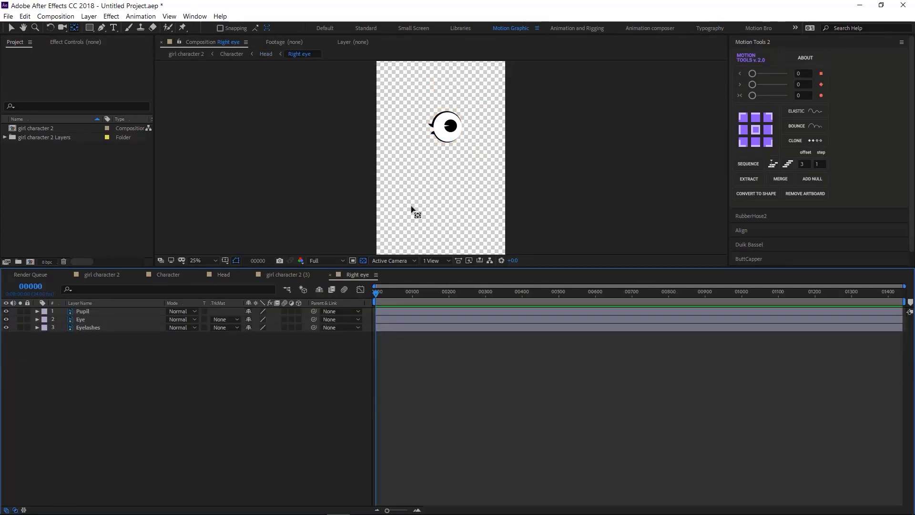
Step: Centre the Pupil layer's anchor point with Motion Tools
scroll(408, 211, up, 2)
click(106, 312)
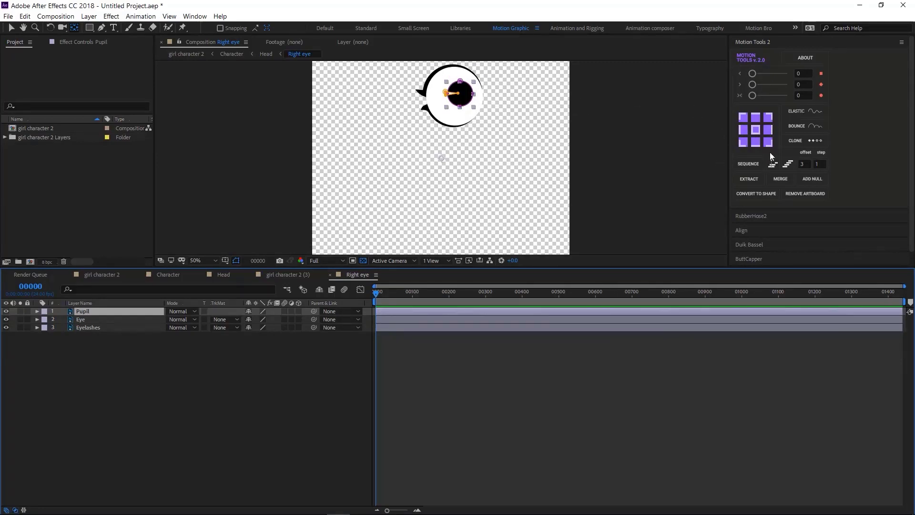
click(756, 135)
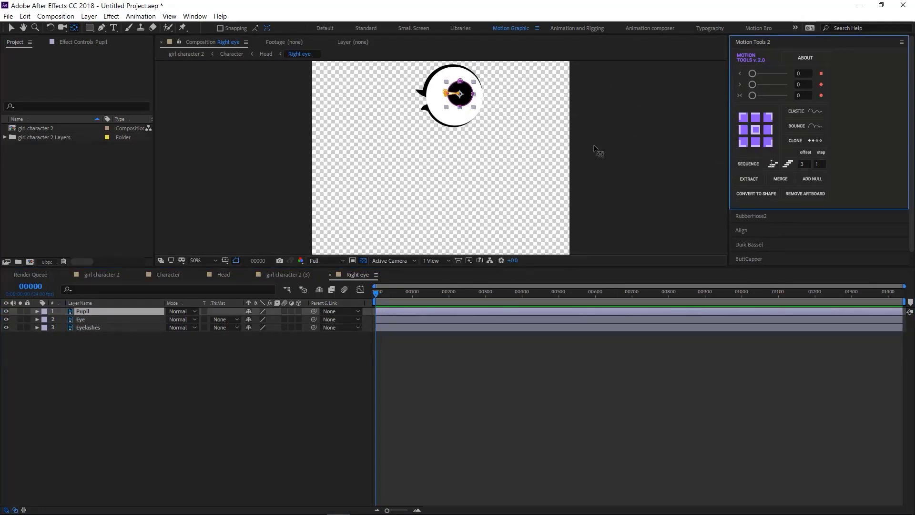
Step: Parent the Eyelashes and Pupil layers to the Eye layer
click(81, 319)
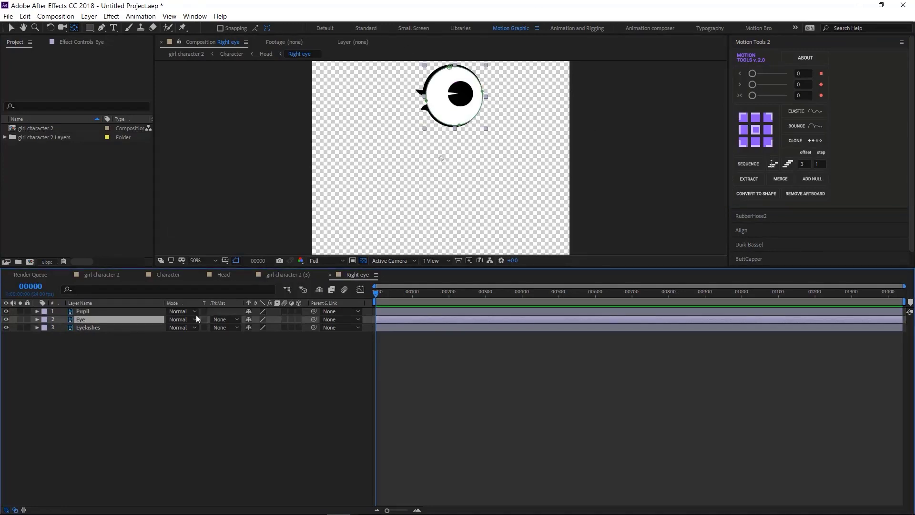
click(86, 327)
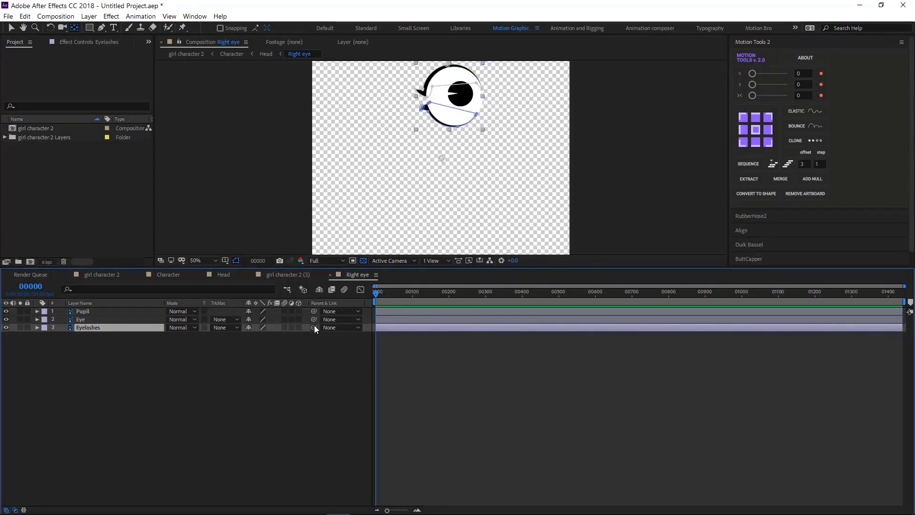
drag(313, 327, 147, 319)
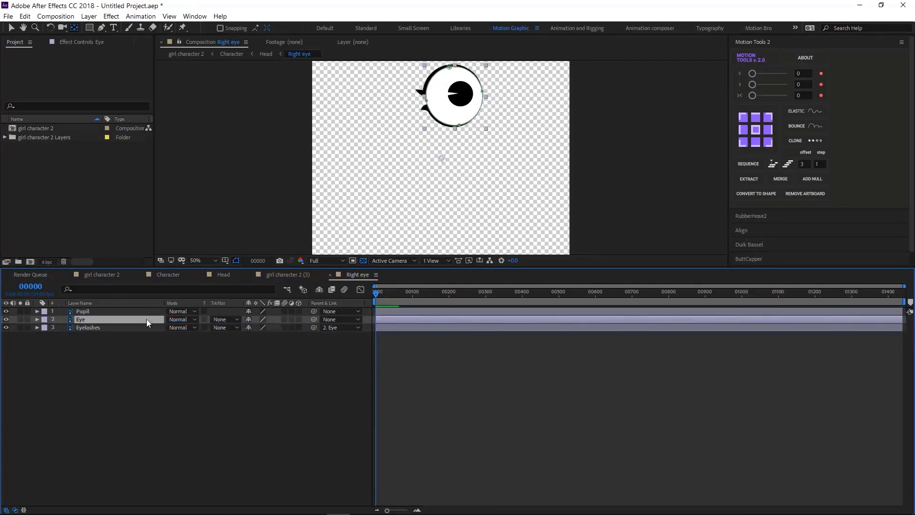
drag(314, 311, 117, 322)
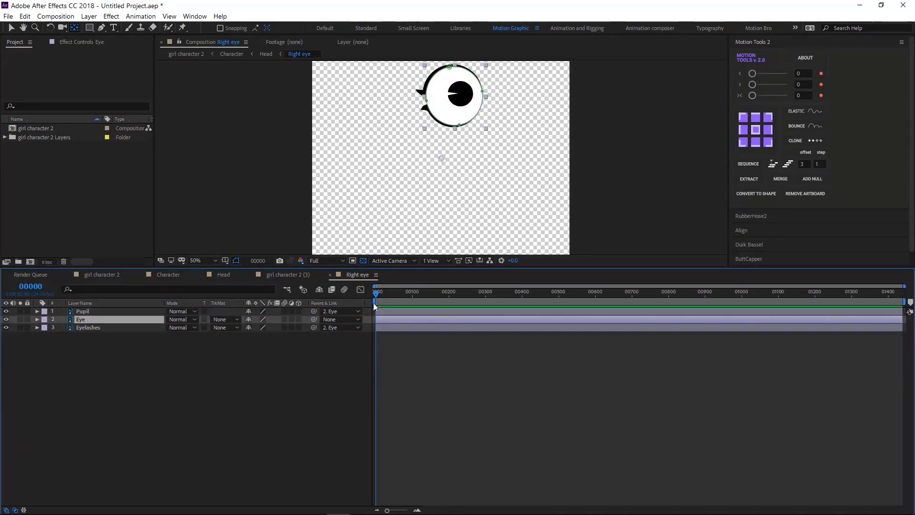
Step: Duplicate Eye as a Mask layer above Pupil and set it as Pupil's alpha matte
key(ctrl+d)
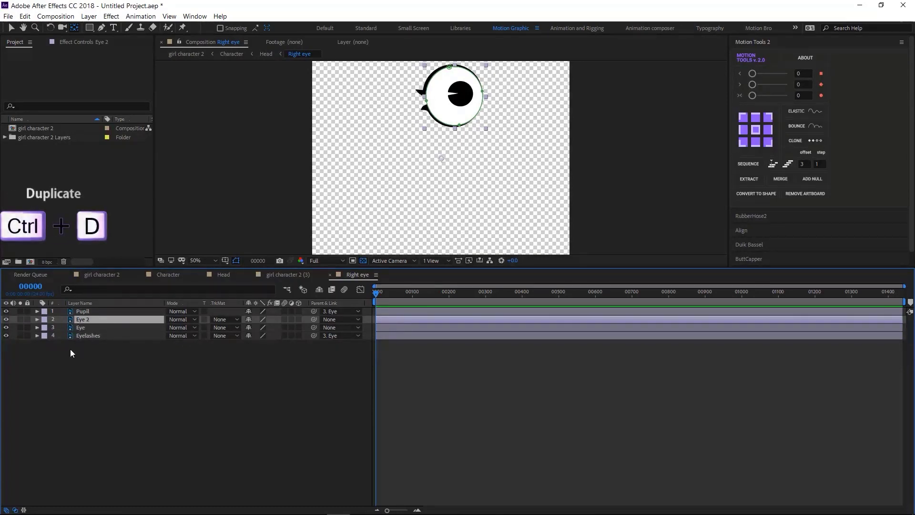
key(Return)
text(Mask)
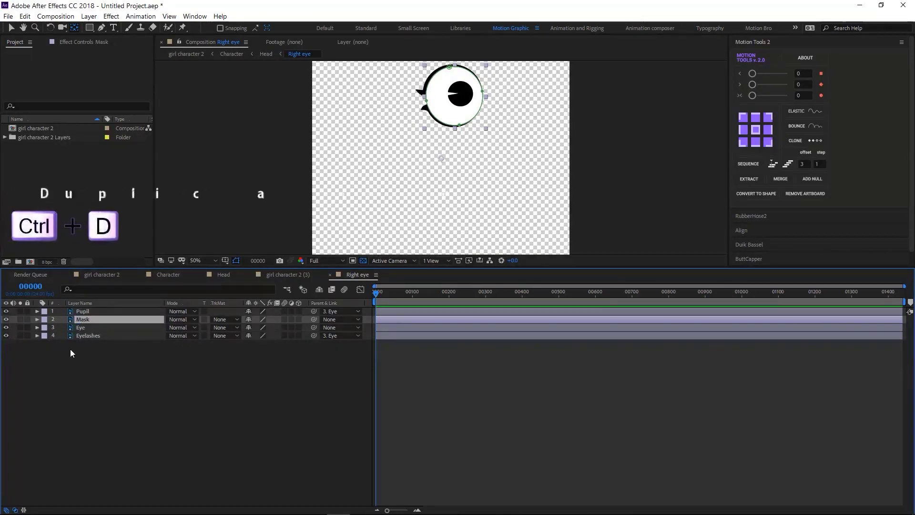
drag(89, 318, 86, 310)
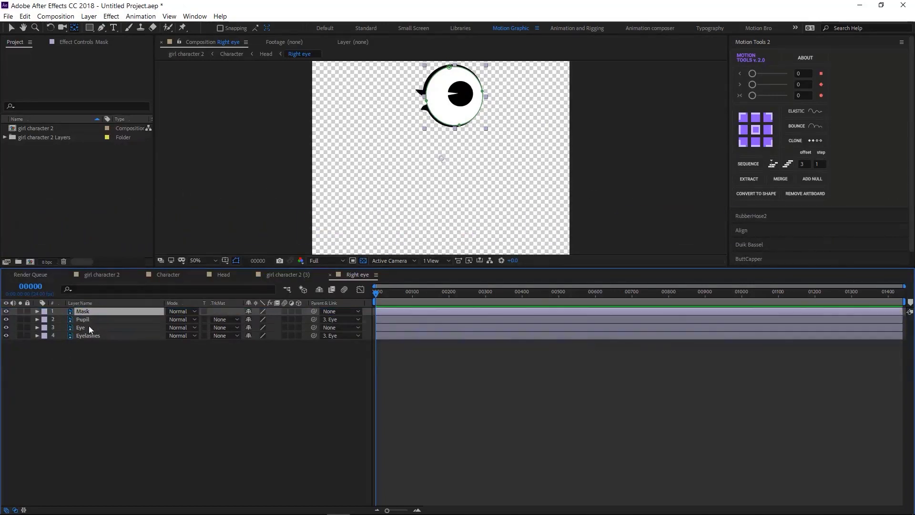
click(93, 319)
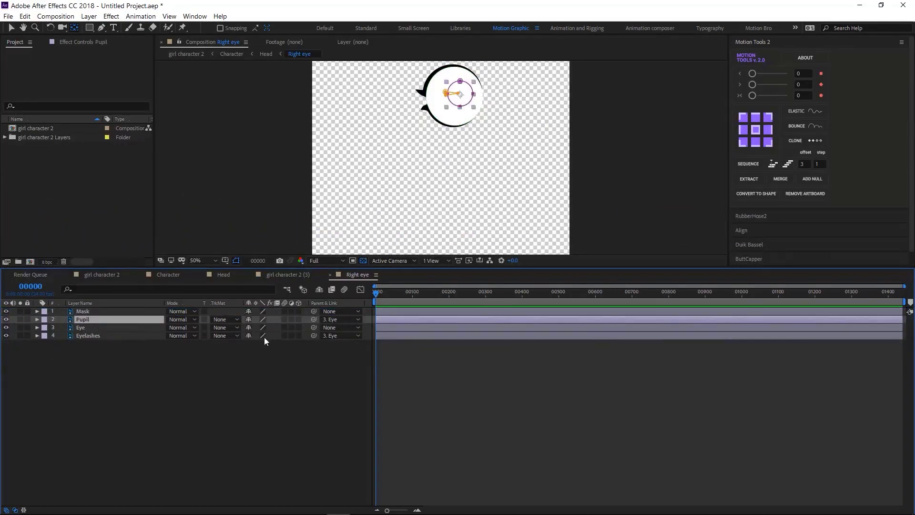
click(233, 319)
click(241, 343)
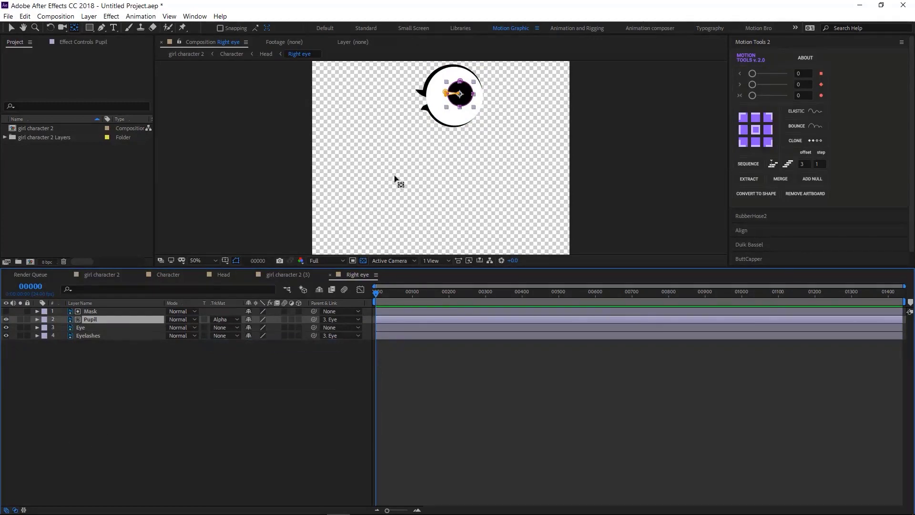
Step: Shift the pupil right, fine-tuning its X Position to 617.6
click(477, 91)
click(461, 101)
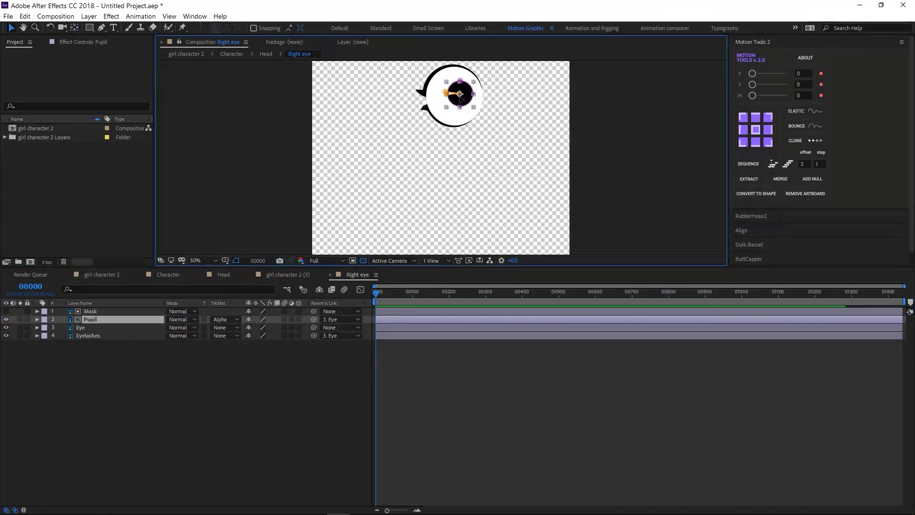
drag(461, 98, 476, 101)
key(p)
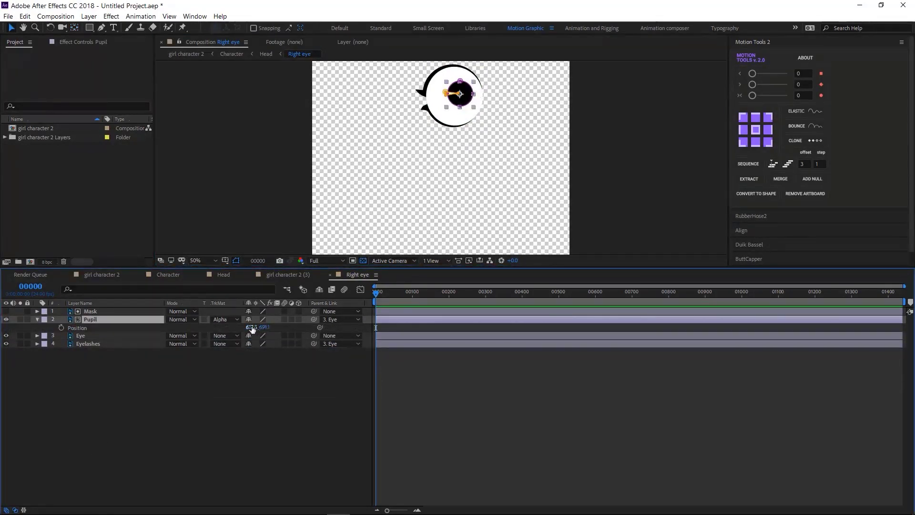
drag(251, 327, 233, 318)
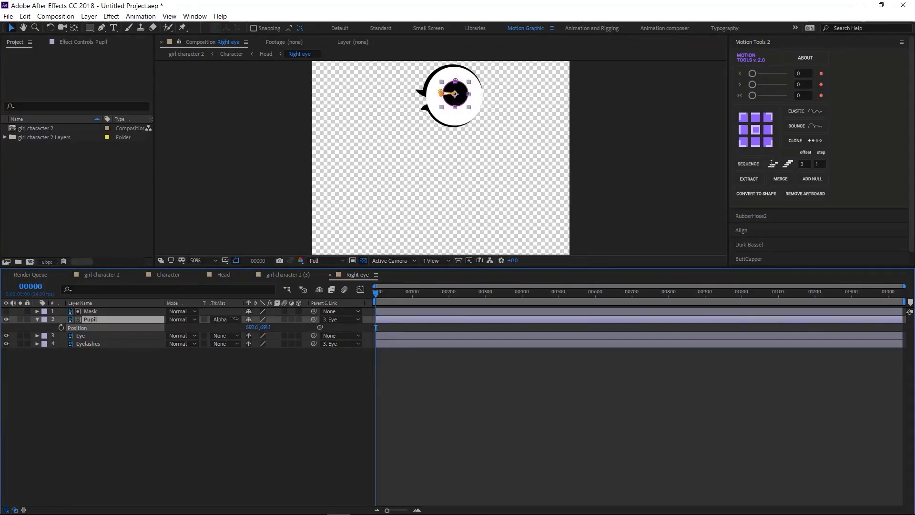
drag(191, 345, 235, 397)
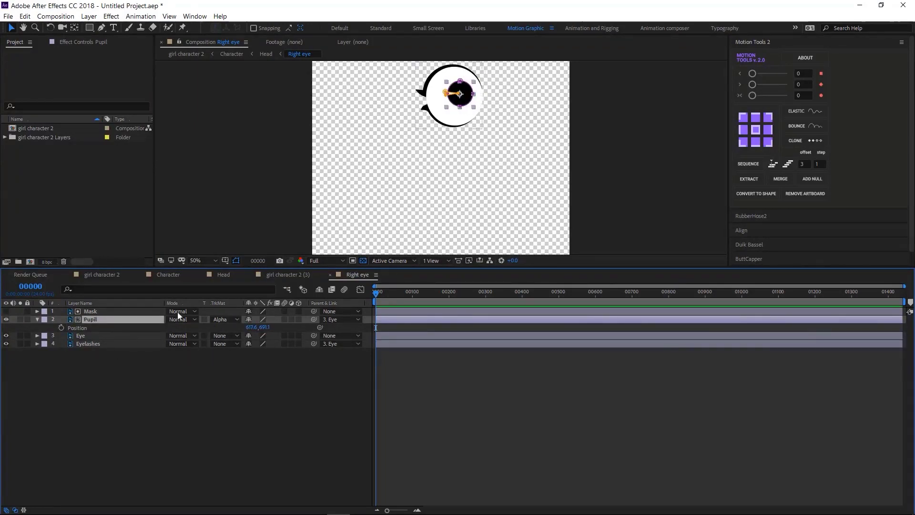
Step: Remove the Right eye precomp layer from the Head comp
click(234, 275)
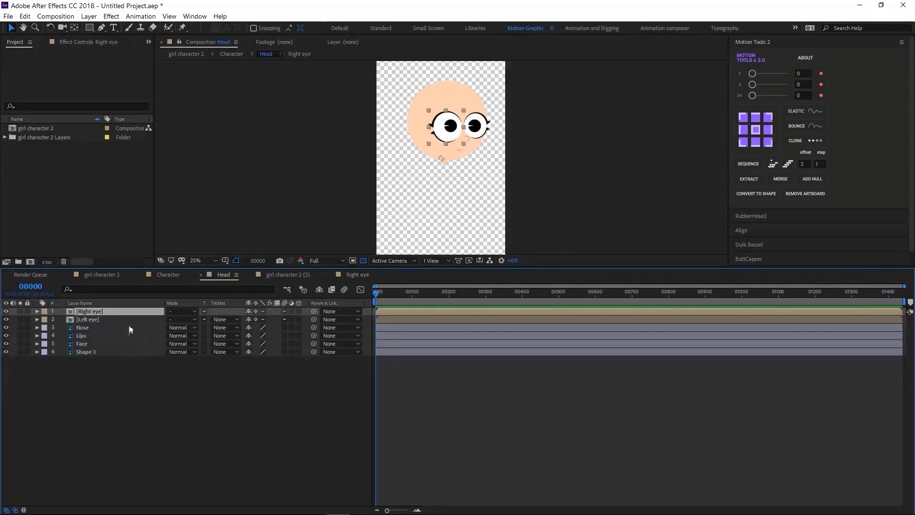
click(108, 279)
click(224, 275)
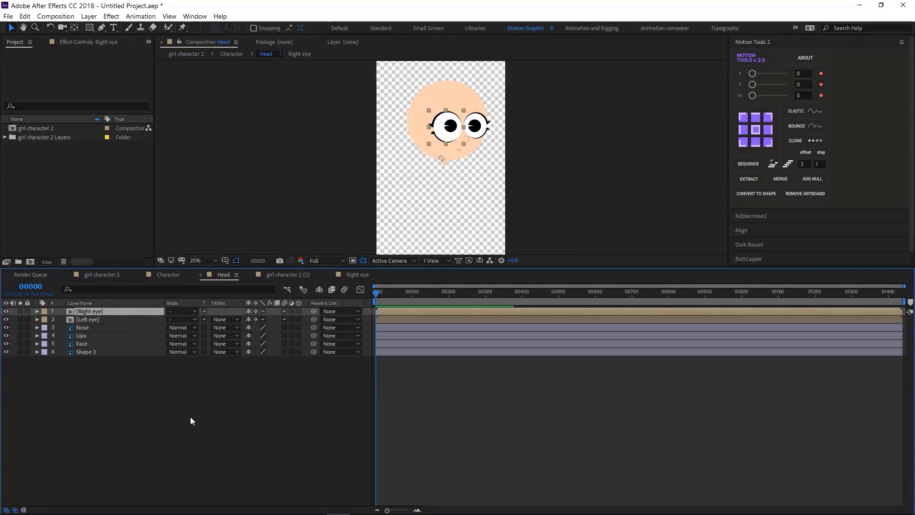
key(Delete)
Step: In Left eye, parent Pupil and Eyelashes to the Eye layer and centre the Pupil anchor
double_click(95, 311)
click(93, 327)
ctrl+click(96, 312)
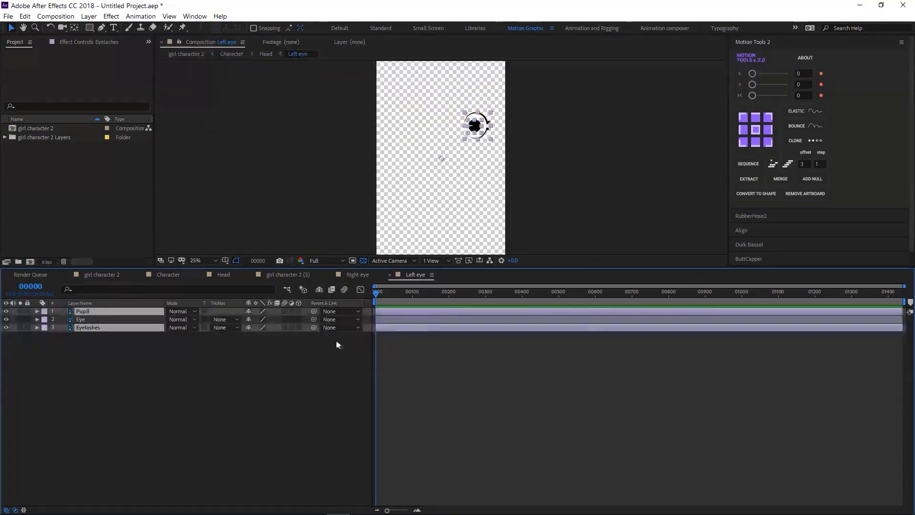
drag(314, 311, 116, 320)
click(99, 313)
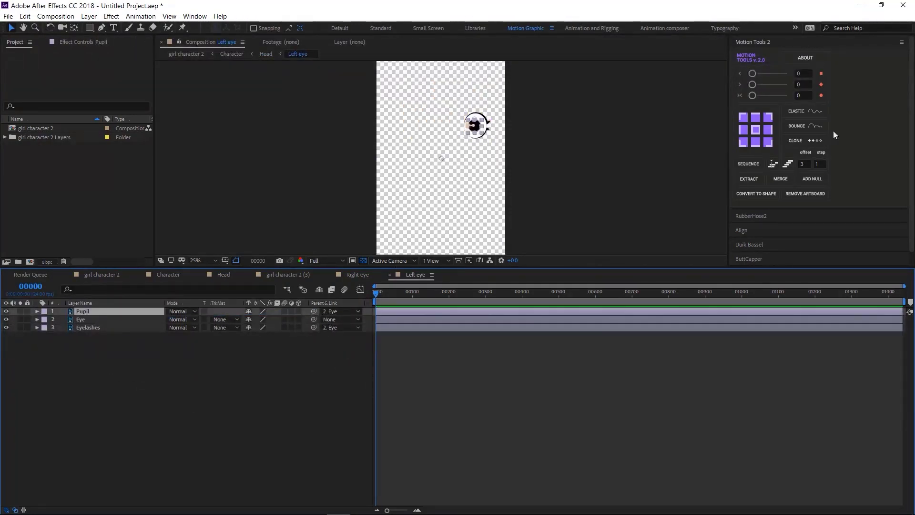
scroll(485, 129, up, 2)
click(270, 251)
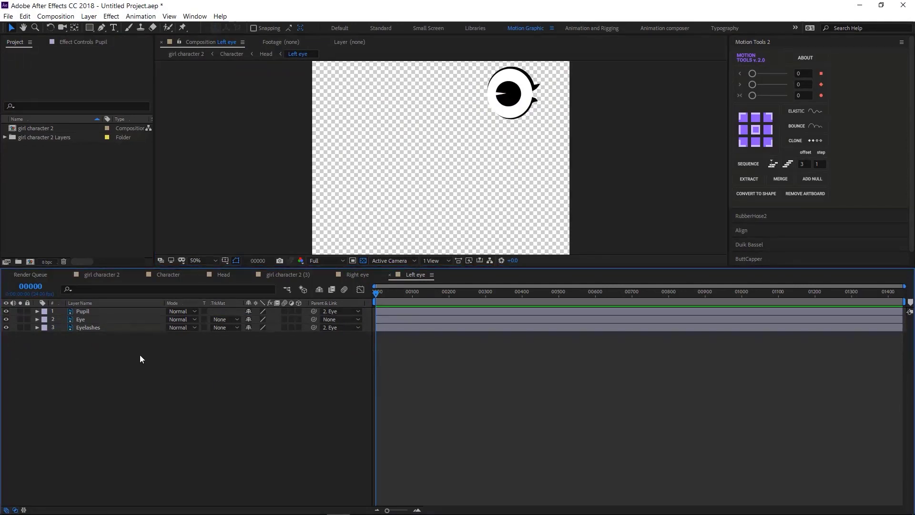
Step: Duplicate Left eye's Eye as a Mask layer above Pupil and use it as Pupil's alpha matte
click(98, 319)
key(ctrl+d)
key(Return)
text(Mask)
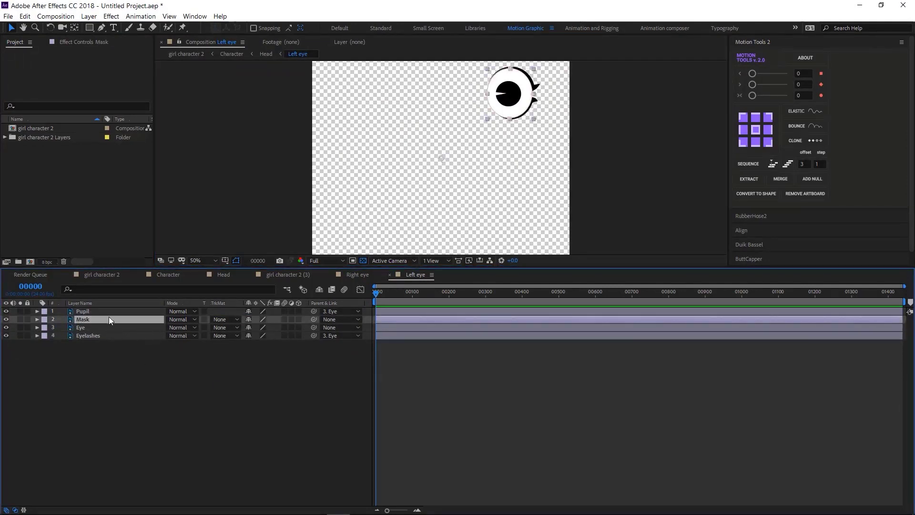
key(ctrl+])
click(224, 320)
click(229, 336)
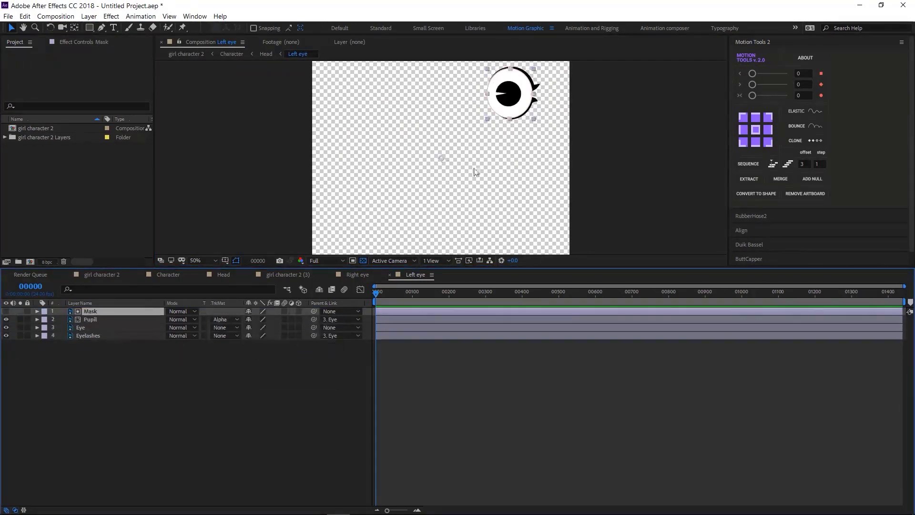
key(shift+comma)
key(shift+comma)
key(shift+comma)
key(shift+comma)
key(shift+comma)
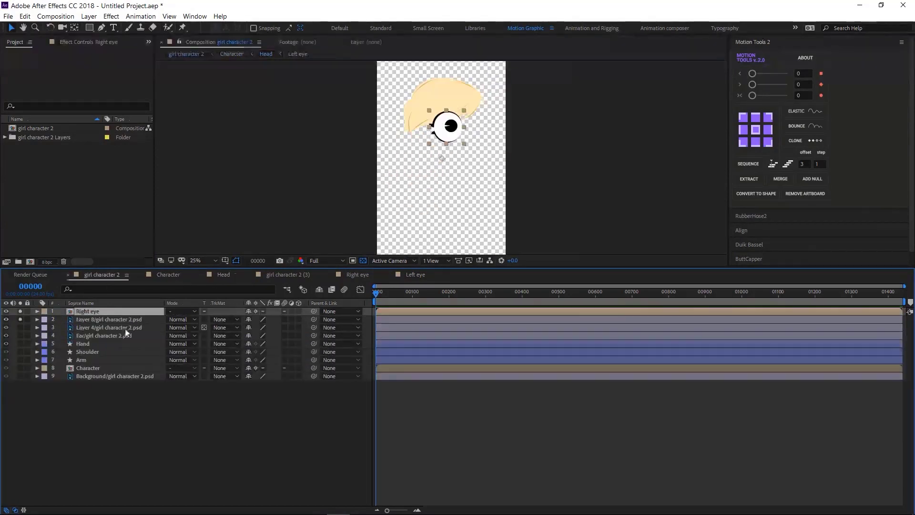
Step: Delete the Left eye layer from the Head composition and review the Nose, Lips and Face layers
key(shift+period)
key(shift+period)
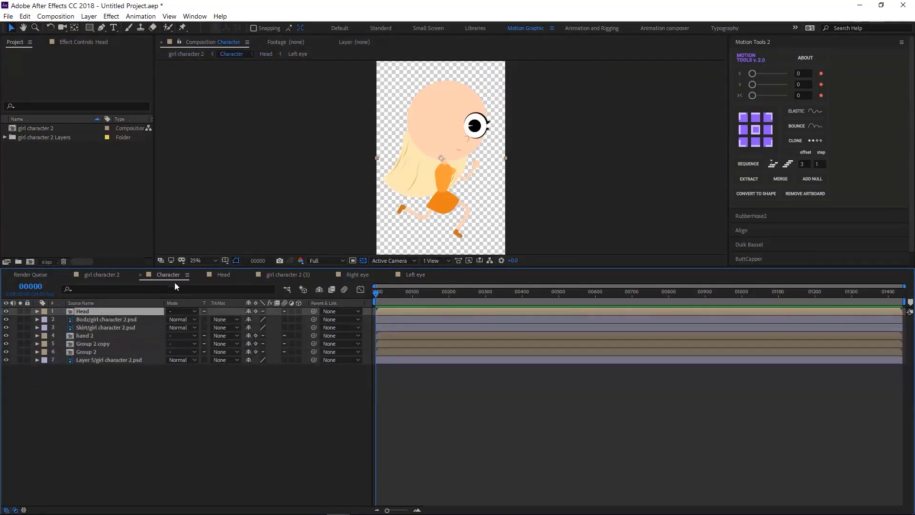
key(Delete)
click(93, 311)
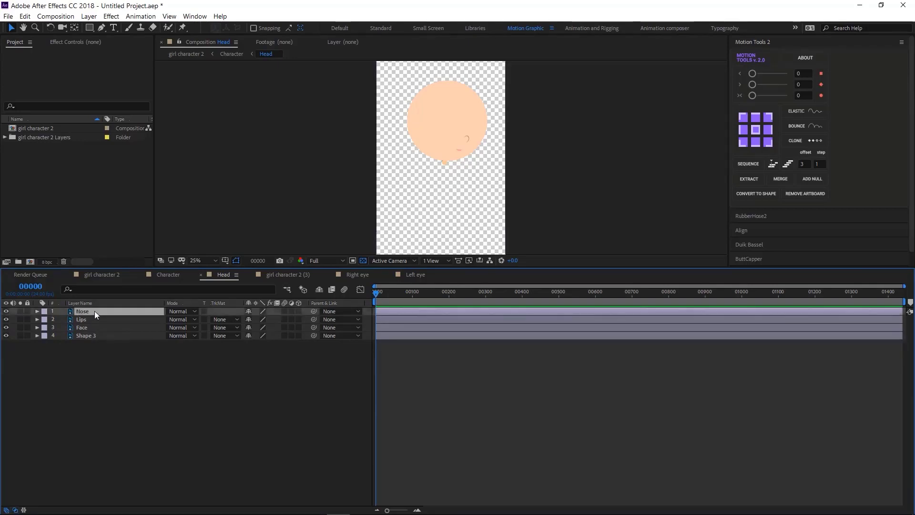
click(100, 321)
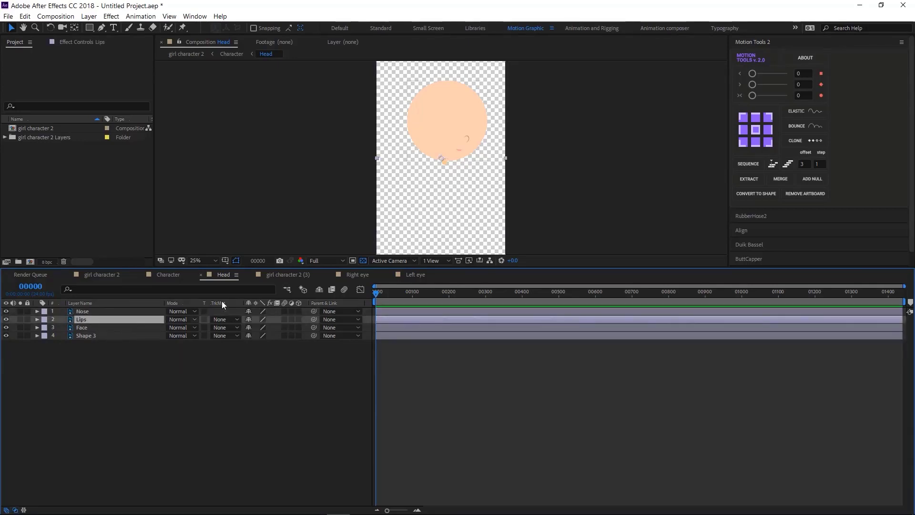
click(105, 312)
scroll(444, 164, up, 2)
click(440, 161)
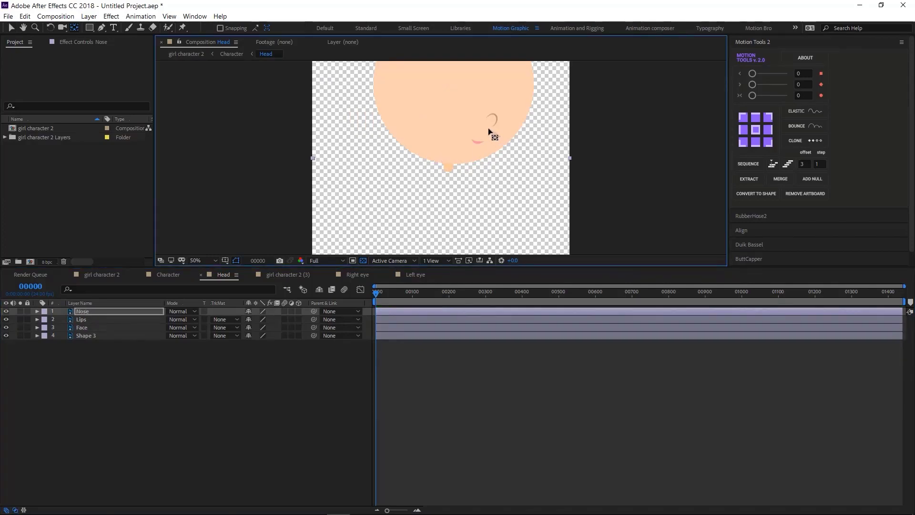
click(93, 318)
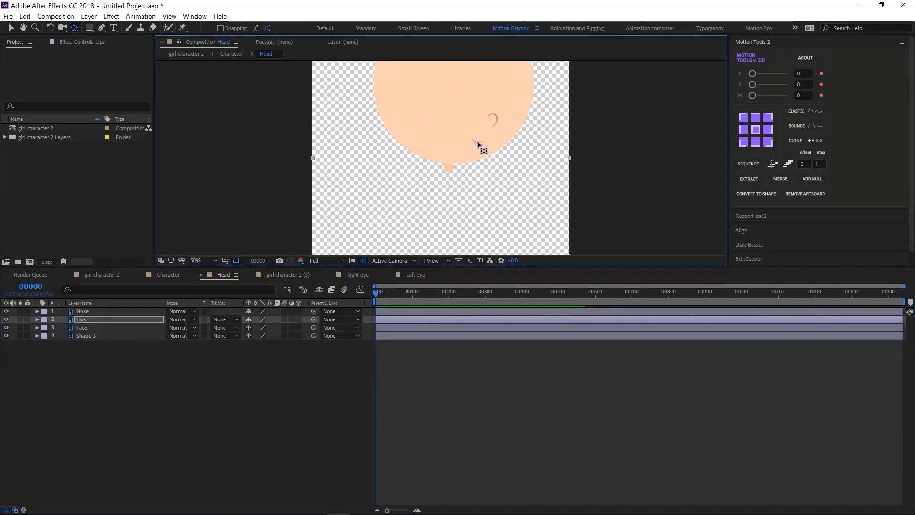
click(98, 326)
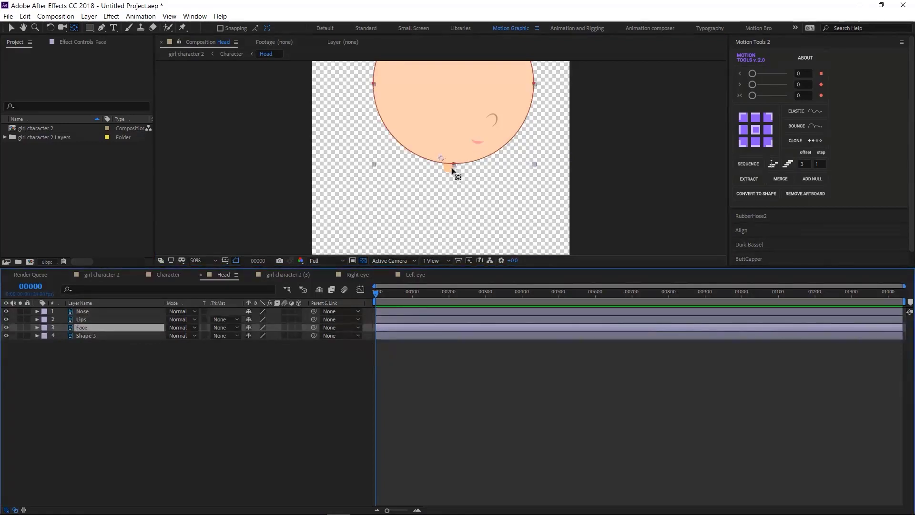
scroll(453, 170, down, 1)
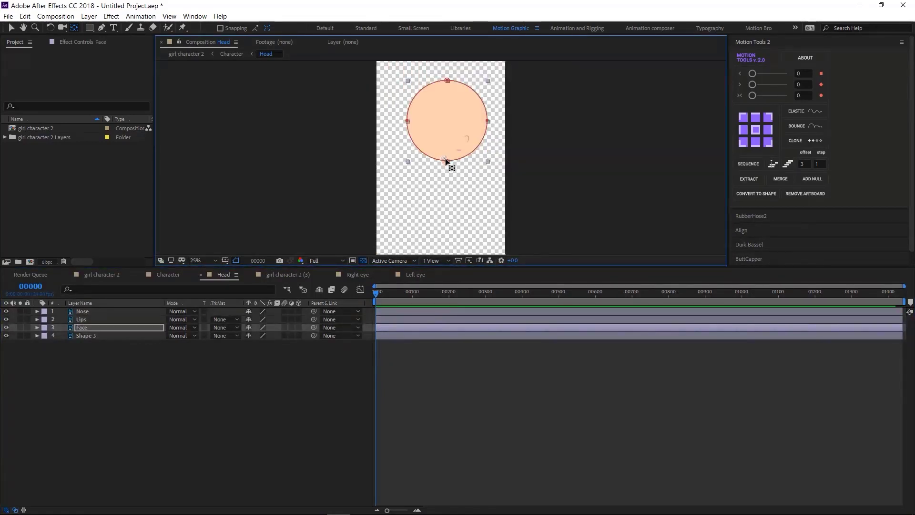
Step: Rename Shape 3 to Neck, then select all four head layers and switch to girl character 2
click(91, 335)
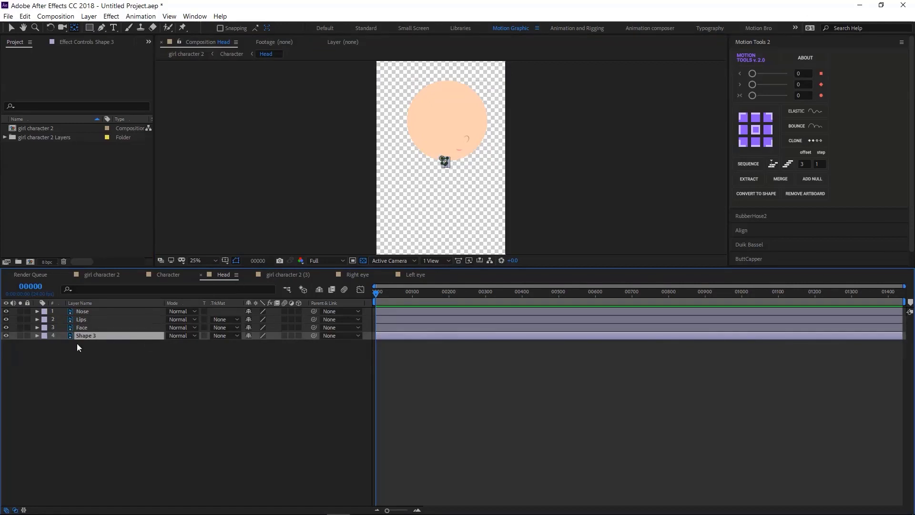
key(Return)
text(N)
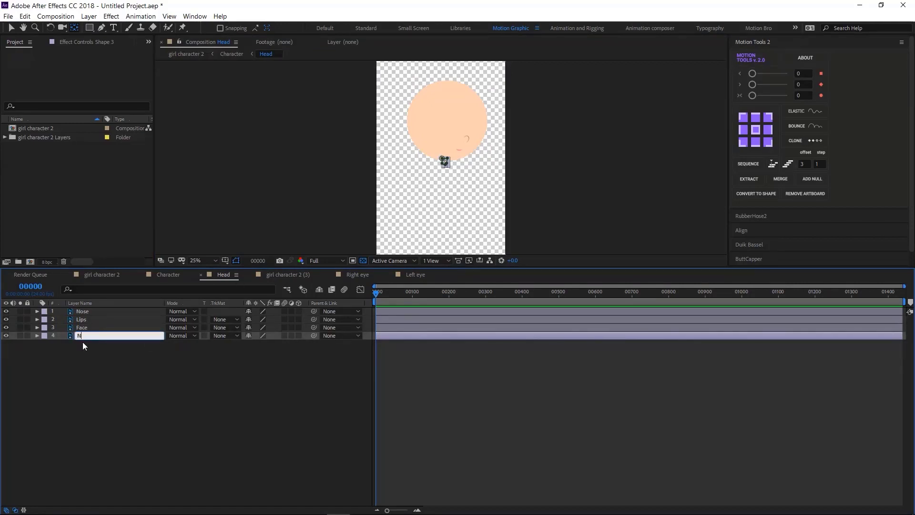
text(eck)
key(Return)
scroll(481, 180, up, 2)
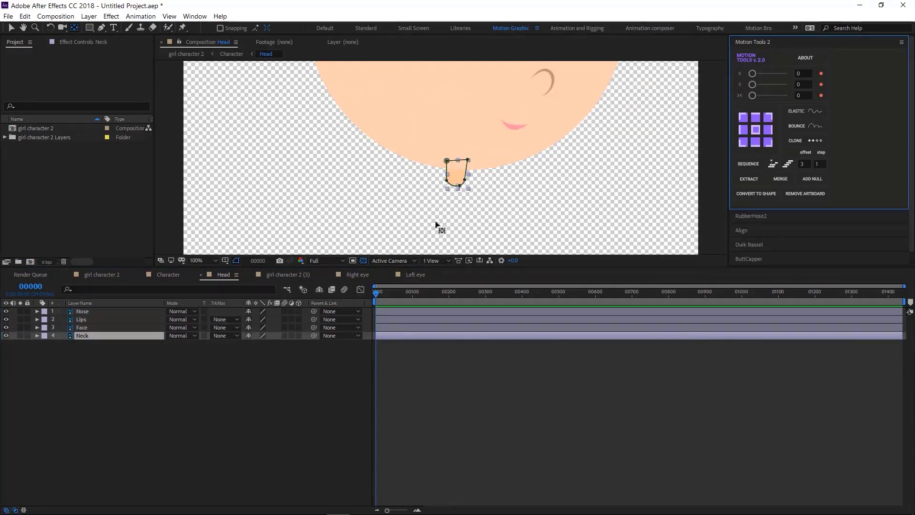
click(184, 404)
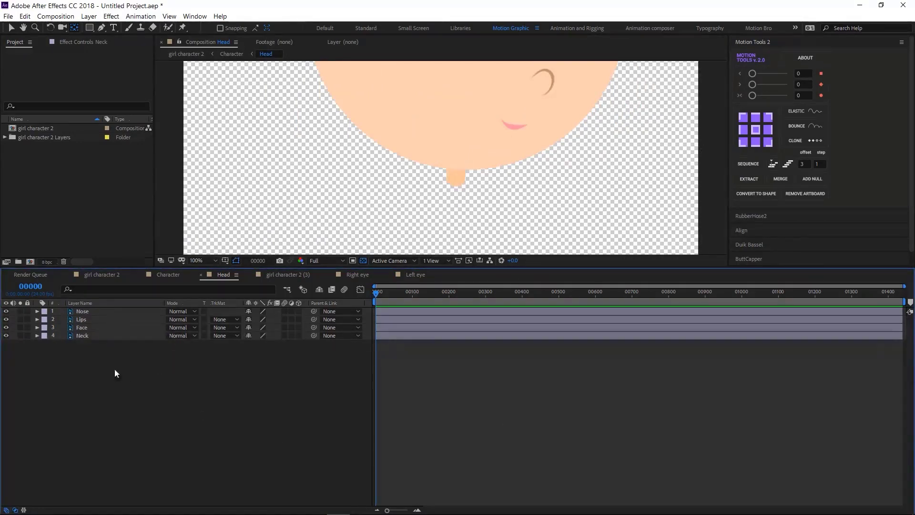
key(ctrl+a)
click(105, 275)
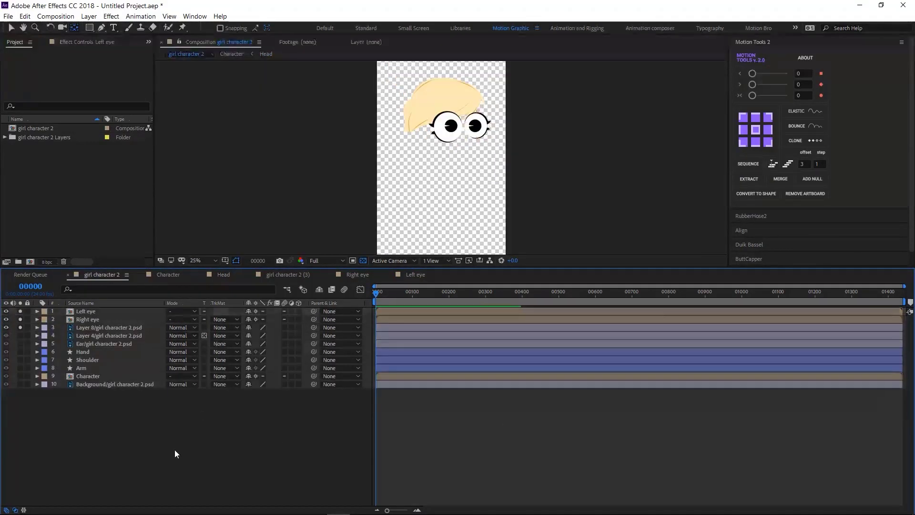
Step: Paste Nose, Lips, Face and Neck into girl character 2 and drag them below the Ear layer
key(ctrl+v)
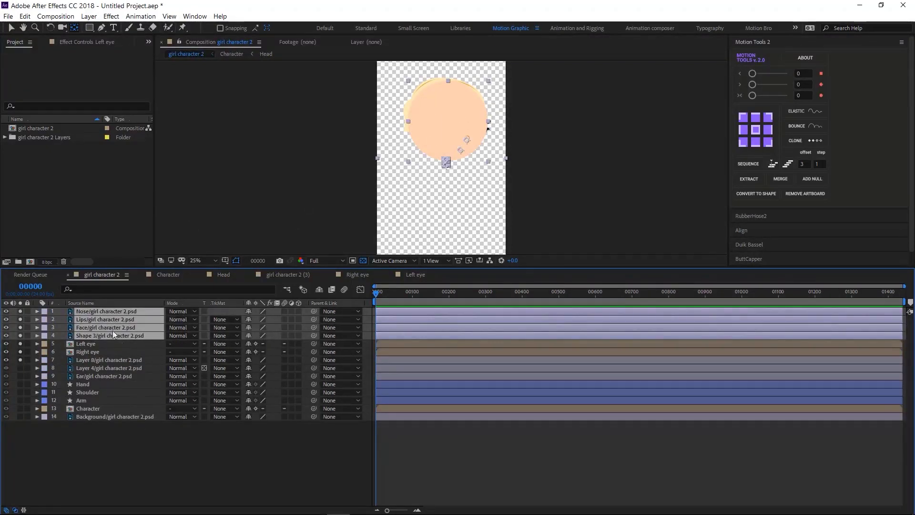
click(82, 302)
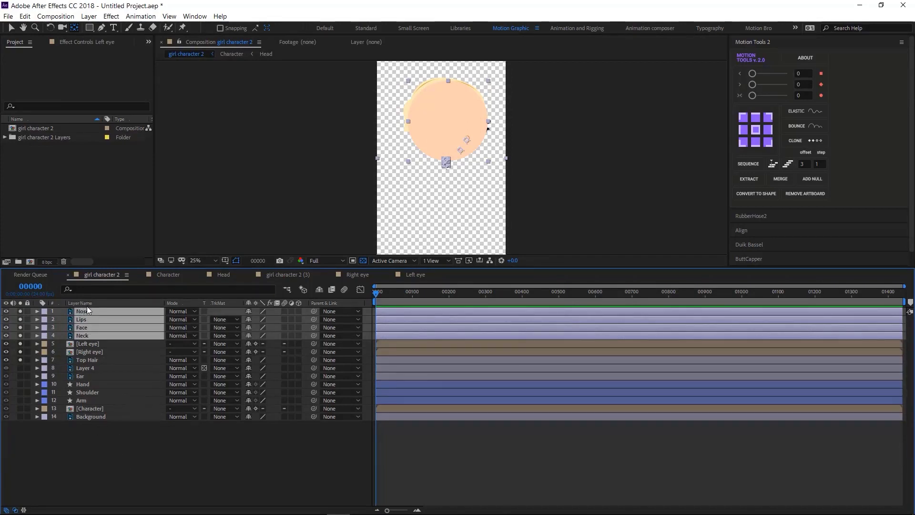
drag(82, 336, 75, 378)
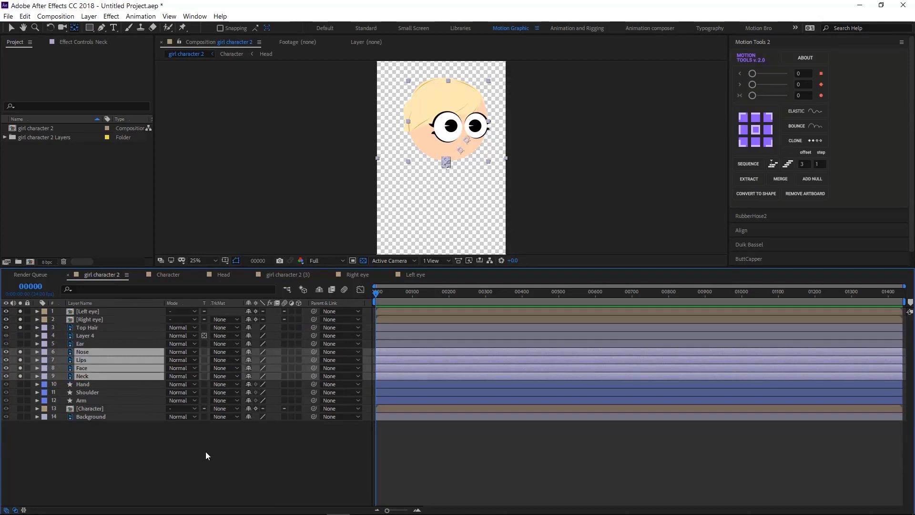
click(220, 463)
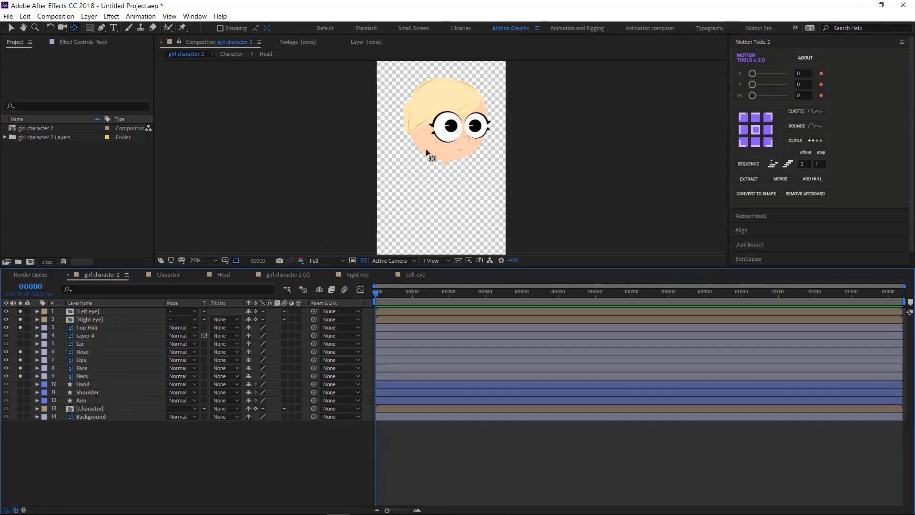
click(230, 279)
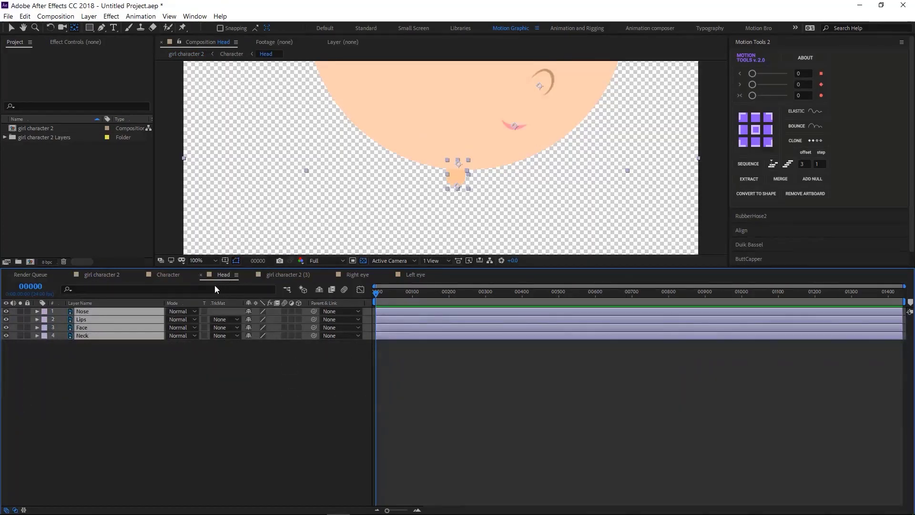
Step: Delete the Head layer from the Character composition and rename Bodz to Body
click(168, 275)
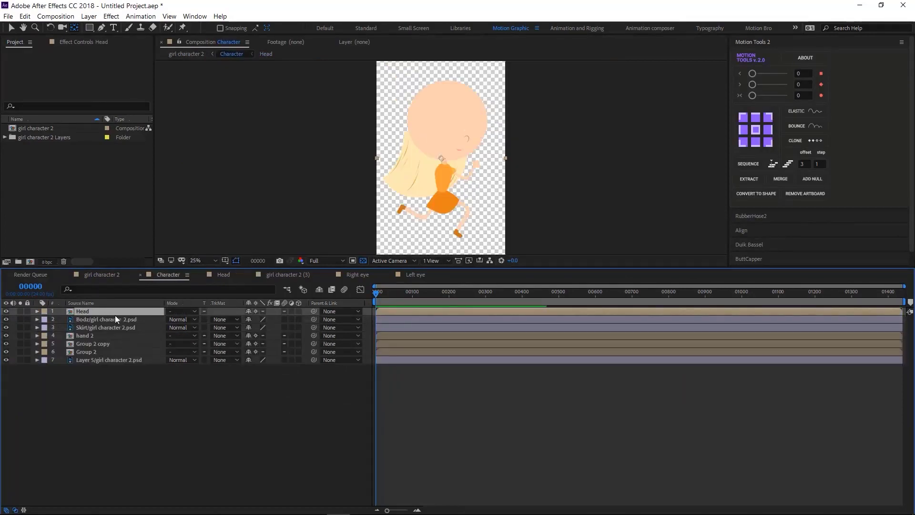
key(Delete)
click(142, 311)
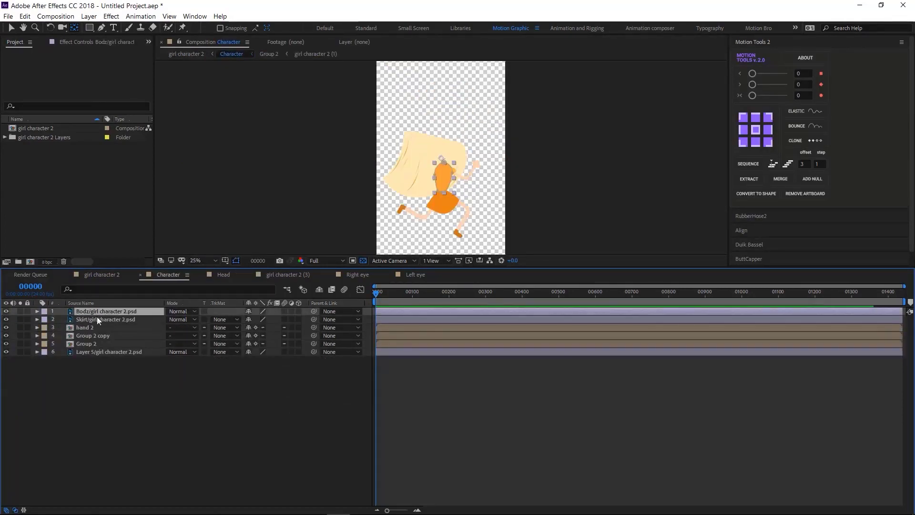
click(21, 310)
click(21, 311)
key(Return)
text(Body)
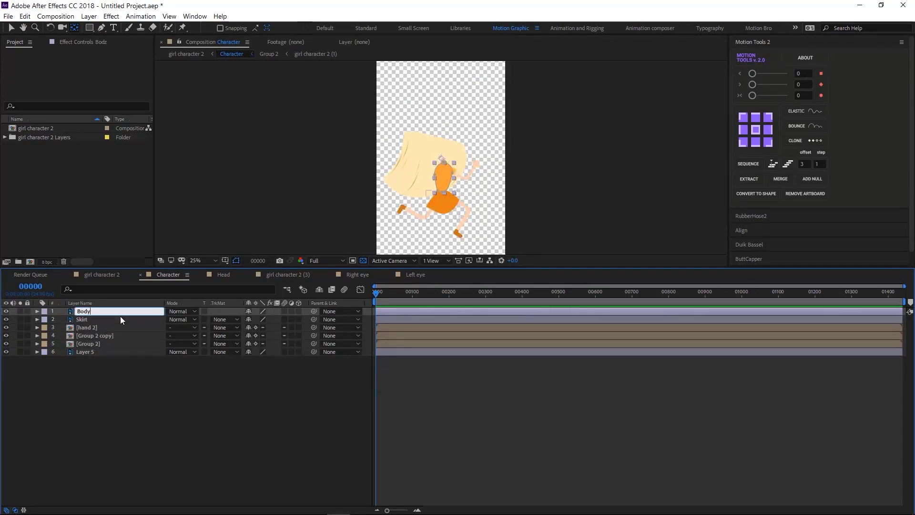
key(Return)
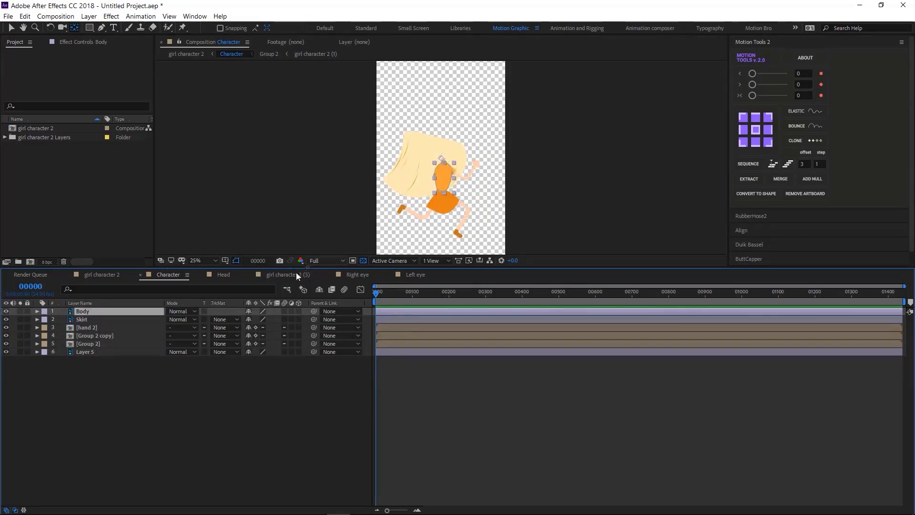
Step: Solo-check the Skirt layer and zoom the composition view to 50%
click(90, 322)
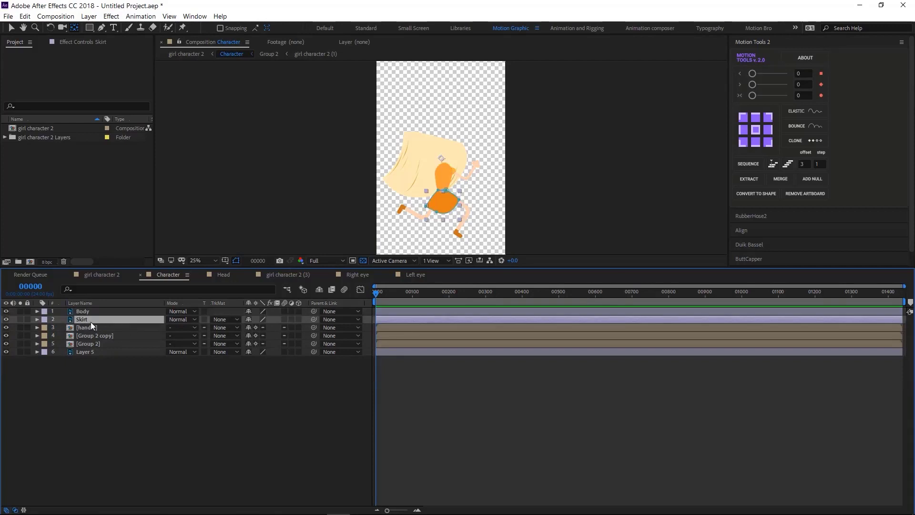
click(18, 319)
click(19, 320)
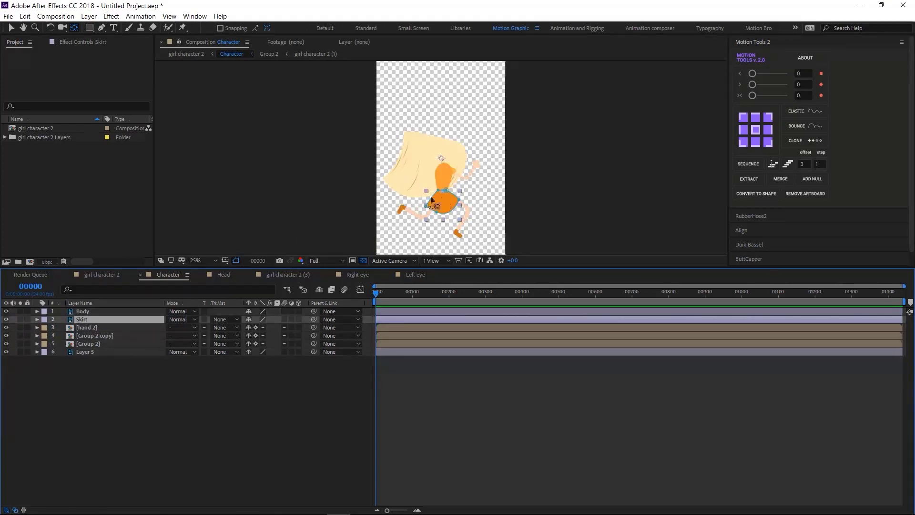
key(period)
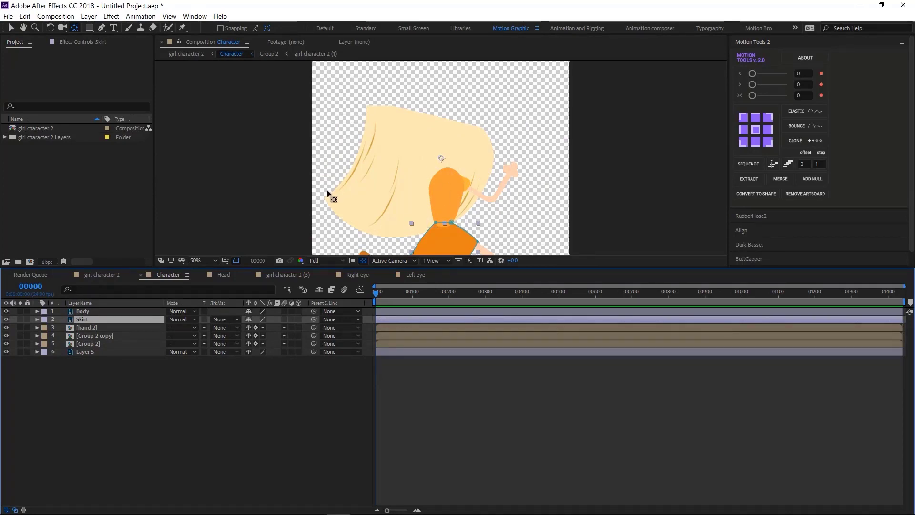
Step: Create two Pen shape layers and paste the Body mask path into Shape Layer 1's Path
key(F2)
click(101, 27)
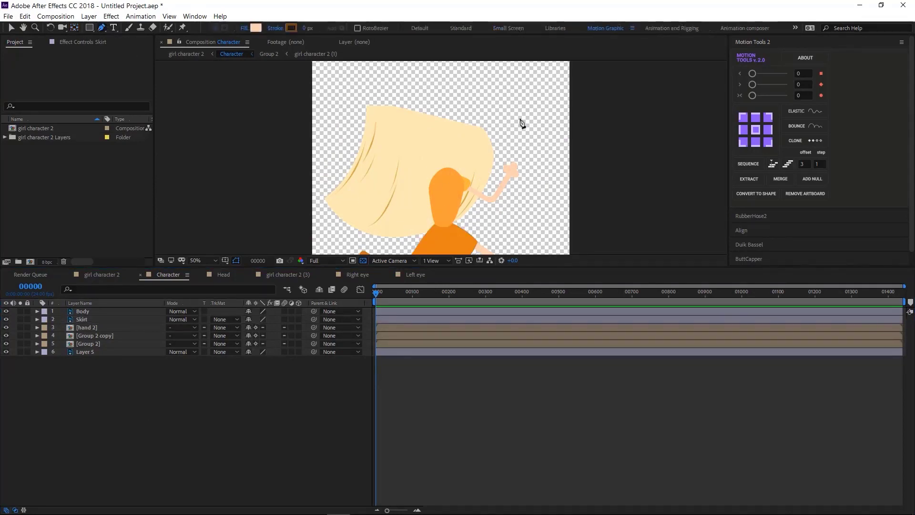
click(514, 95)
key(ctrl+d)
click(82, 327)
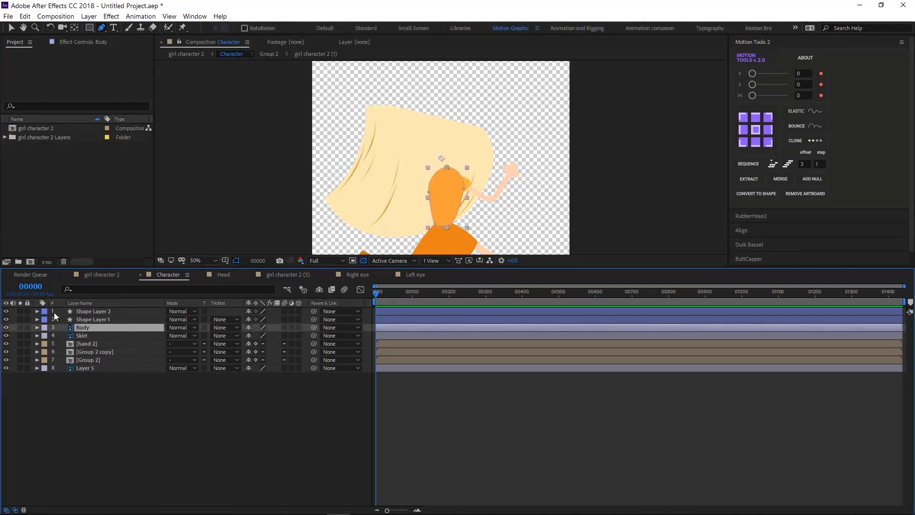
click(37, 327)
click(45, 335)
click(53, 344)
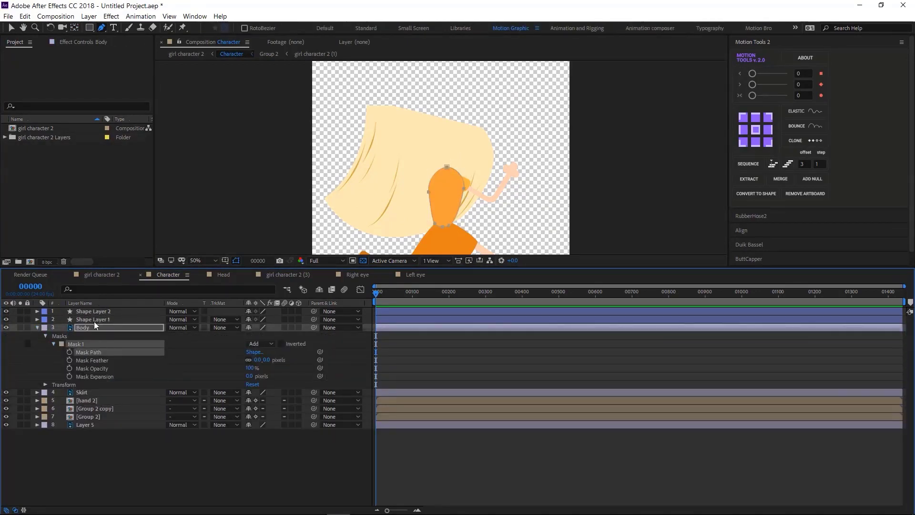
click(93, 319)
click(67, 289)
text(path)
key(Return)
click(102, 351)
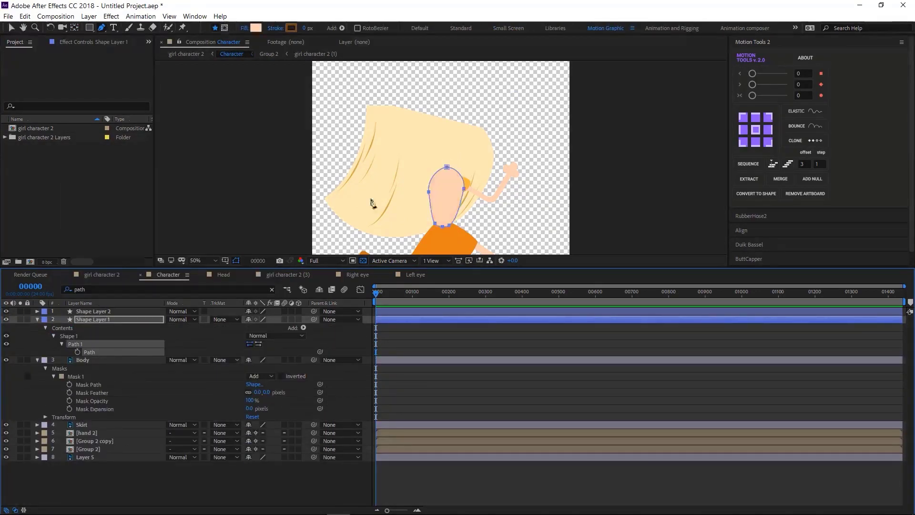
Step: Fill the new body shape orange, name it Body, and delete the old masked Body layer
click(255, 27)
click(235, 222)
click(329, 220)
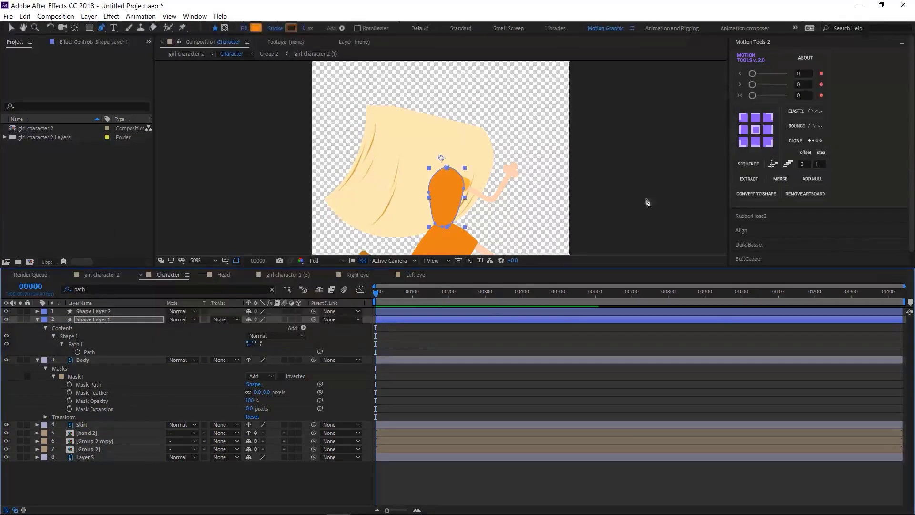
key(Return)
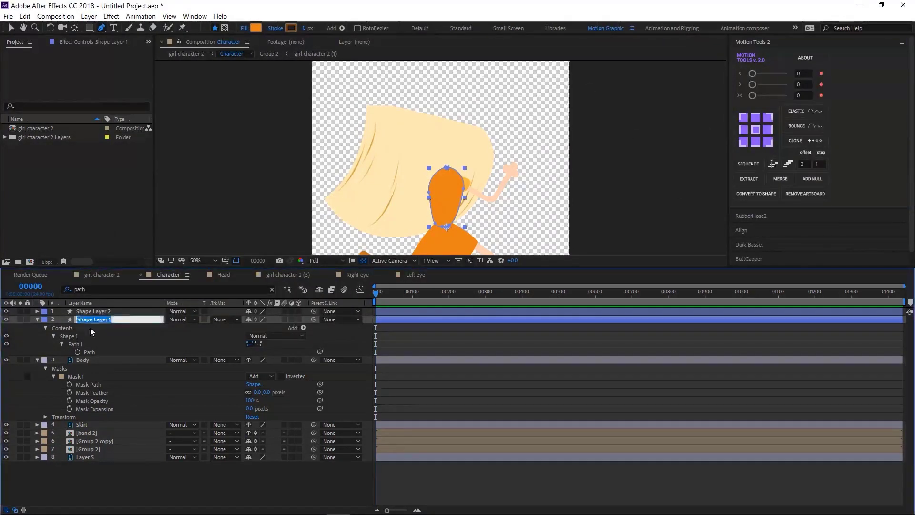
text(Bi)
key(Return)
click(82, 359)
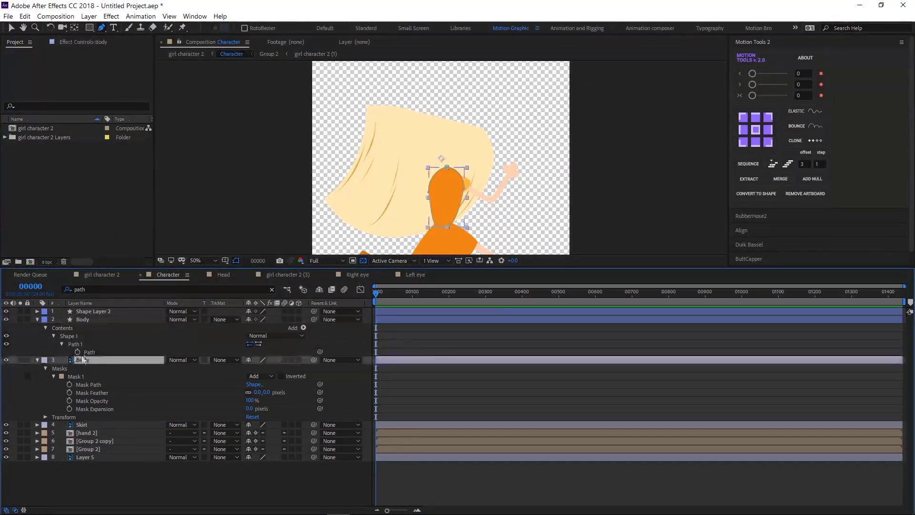
key(Delete)
Step: Paste the skirt mask path into Shape Layer 2, fill it orange, rename it Skirt, and delete the old masked Skirt layer
click(38, 360)
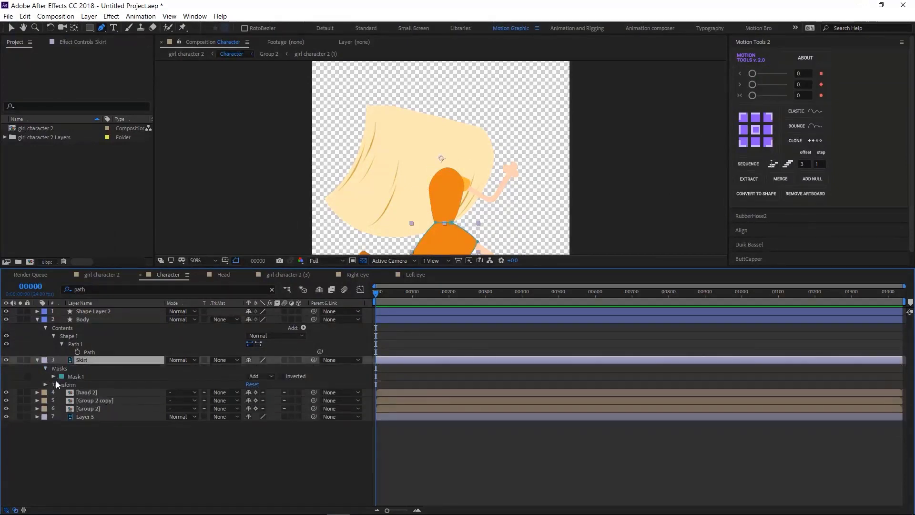
click(54, 376)
click(105, 311)
key(ctrl+v)
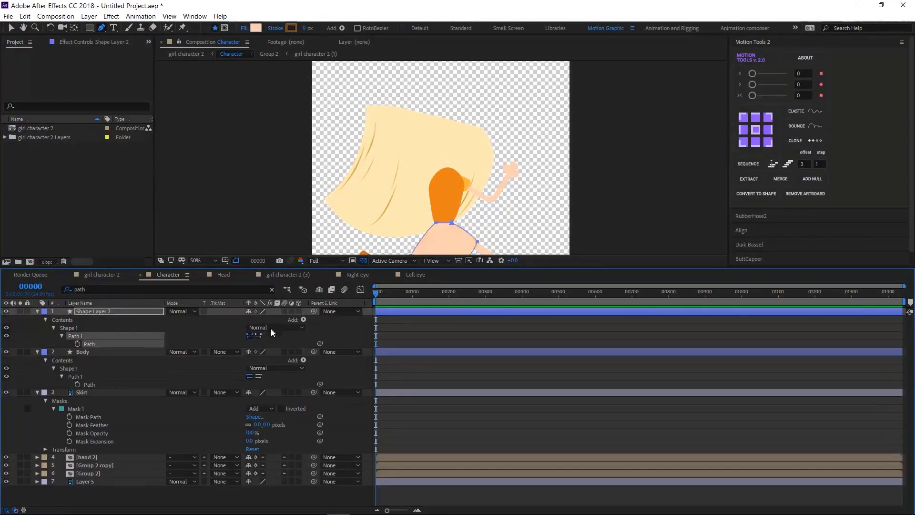
scroll(432, 157, down, 2)
click(256, 27)
key(ctrl+v)
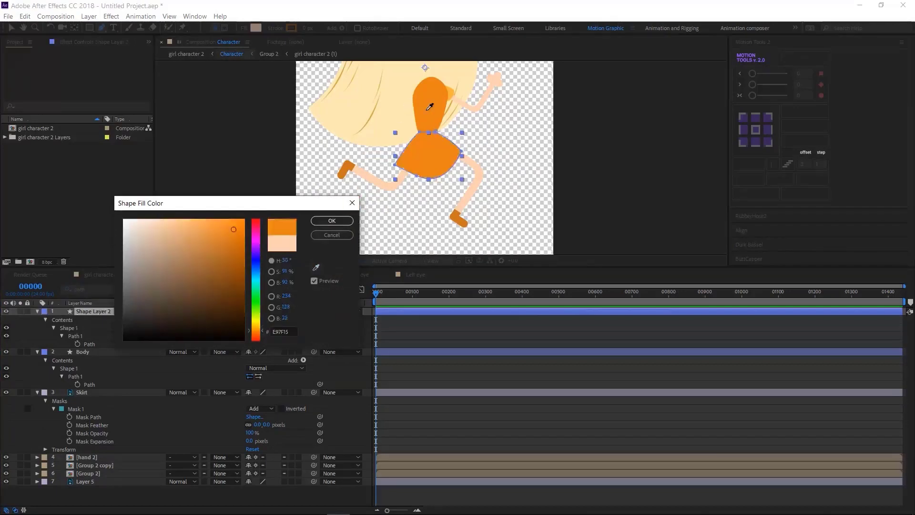
click(332, 221)
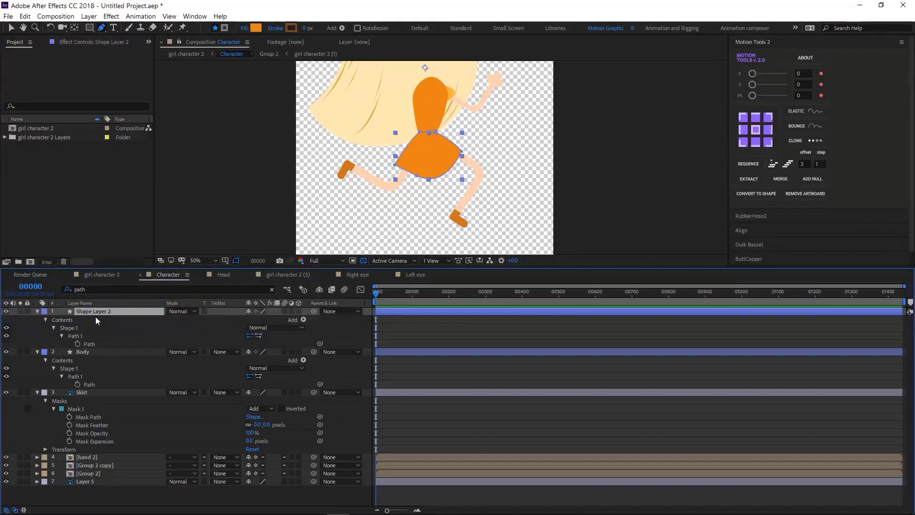
key(Return)
text(Skirt)
key(Return)
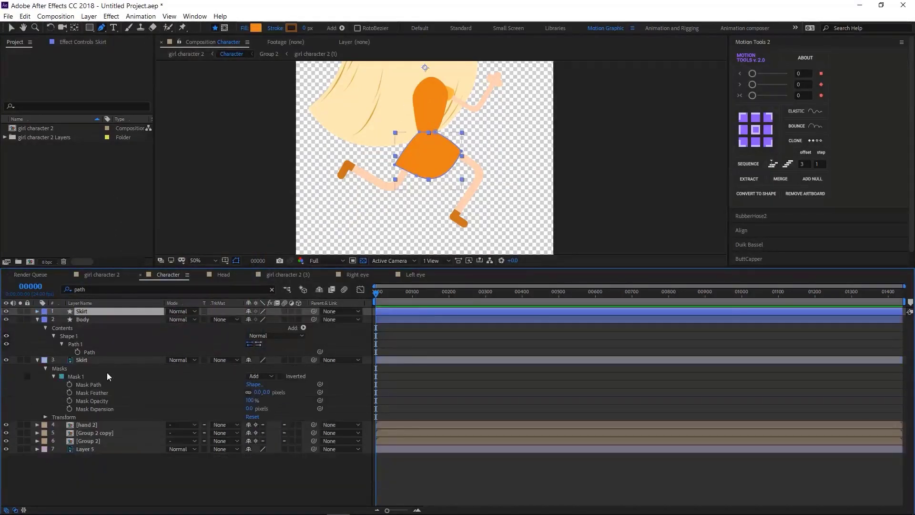
click(110, 362)
key(Delete)
Step: Move the new Body and Skirt layers into girl character 2, then select hand 2 in Character
click(90, 319)
shift+click(91, 311)
click(104, 275)
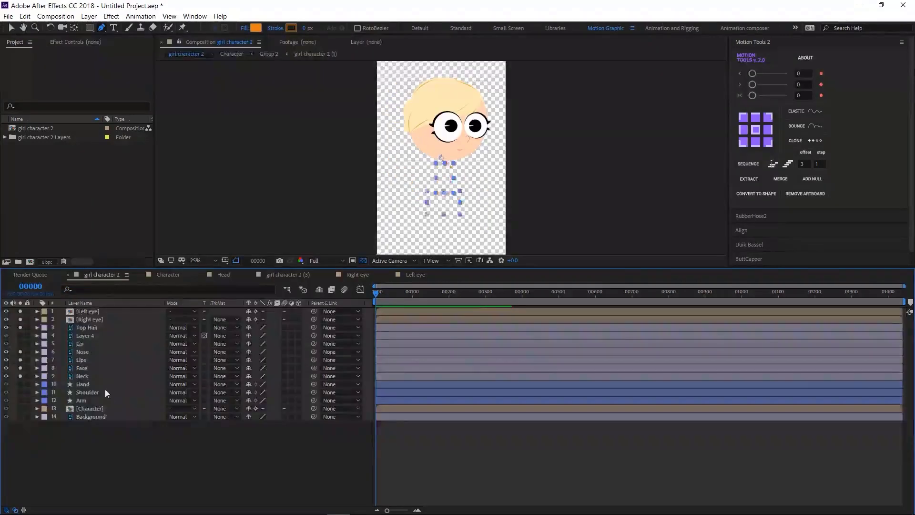
key(ctrl+v)
click(168, 275)
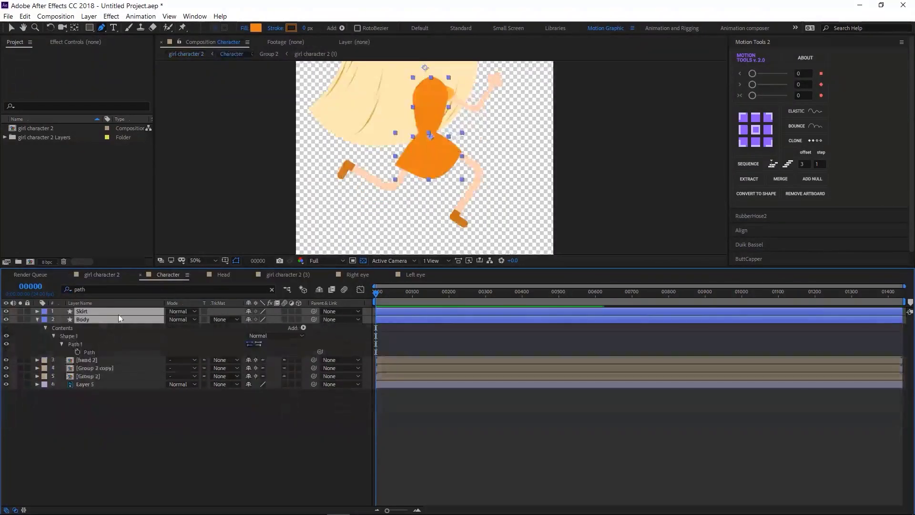
key(ctrl+f)
text(path)
click(102, 311)
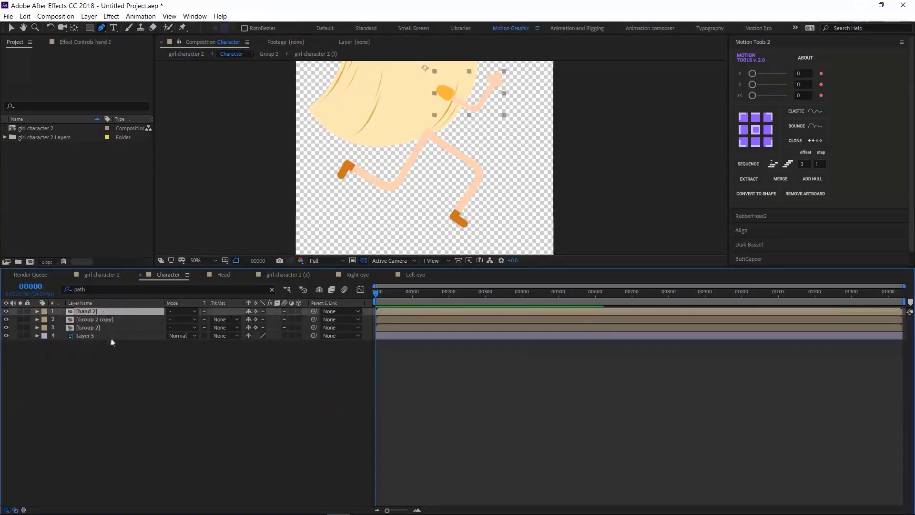
Step: Inside the hand 2 precomp, create Shape Layer 1 for the shoulder and reveal its path beside Ellipse 3
double_click(104, 312)
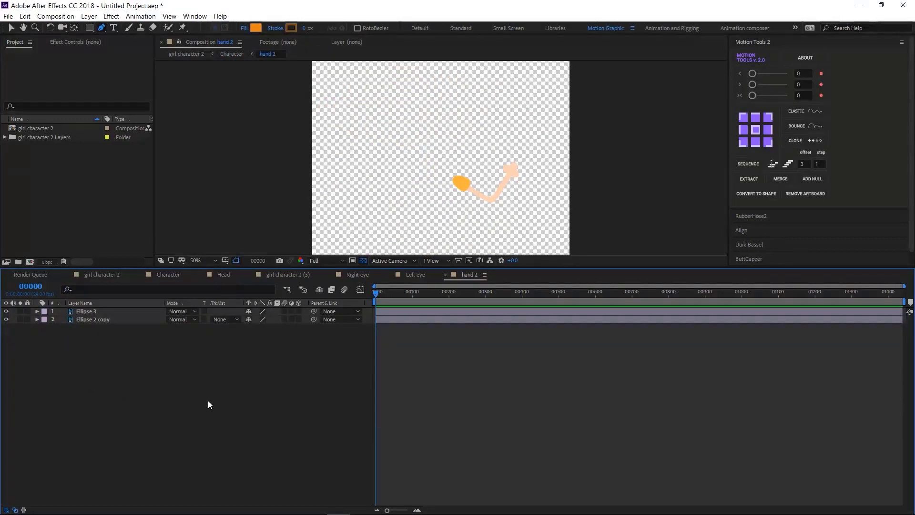
scroll(419, 198, up, 2)
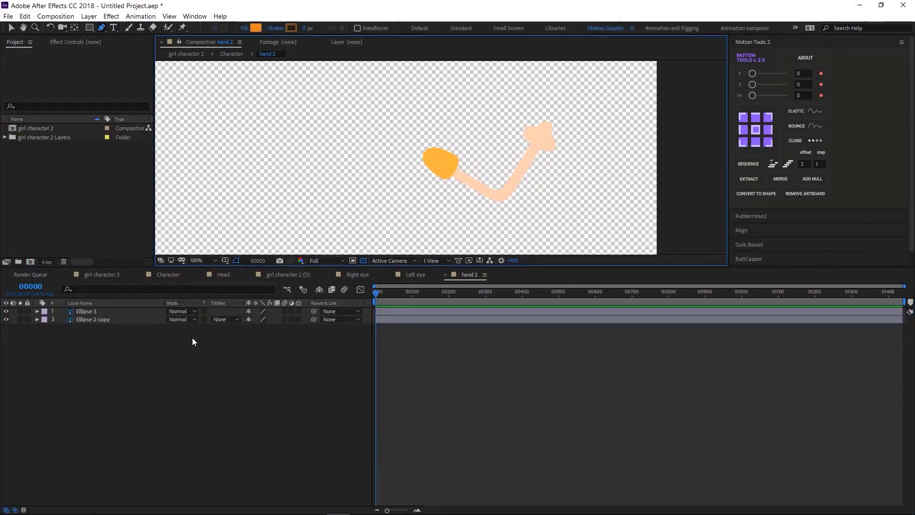
click(289, 148)
click(179, 293)
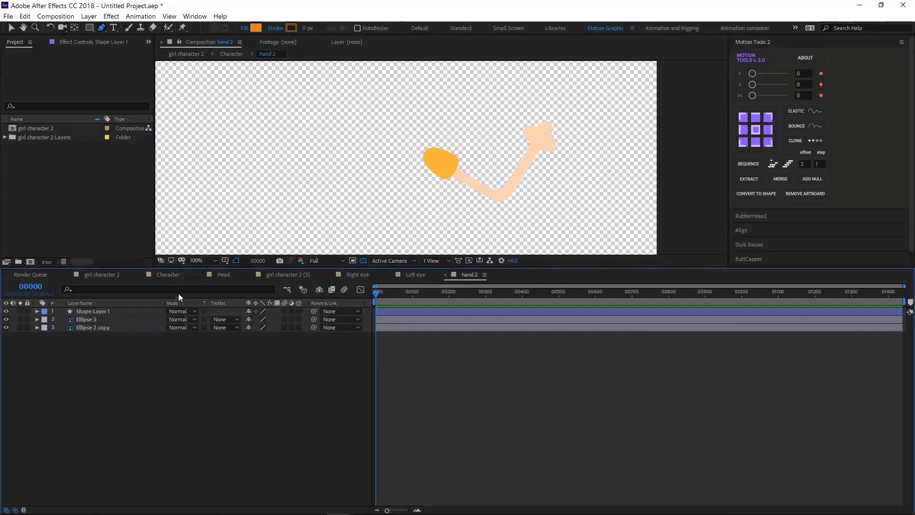
click(95, 317)
key(ctrl+f)
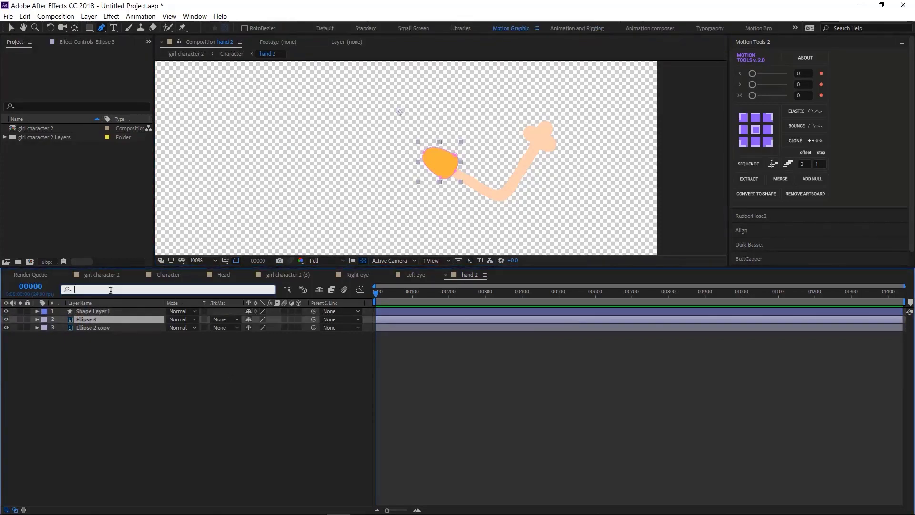
text(path)
key(Return)
click(105, 312)
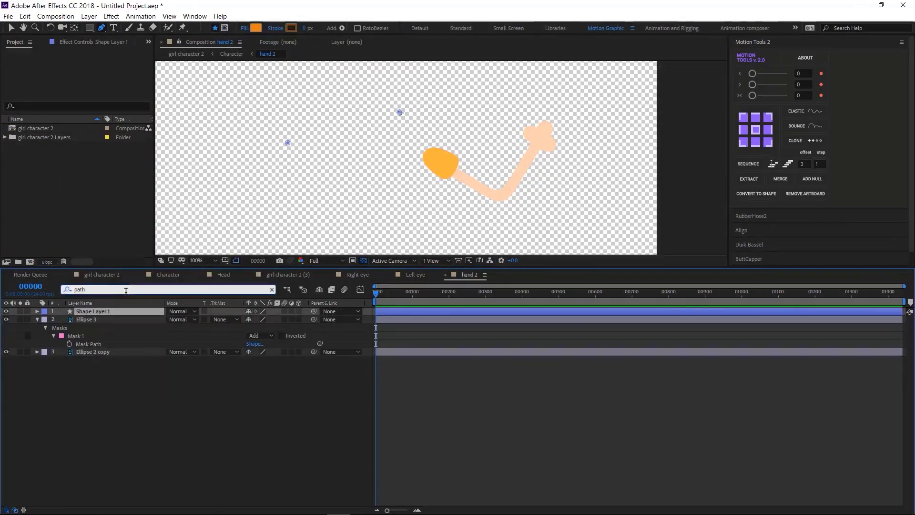
click(253, 29)
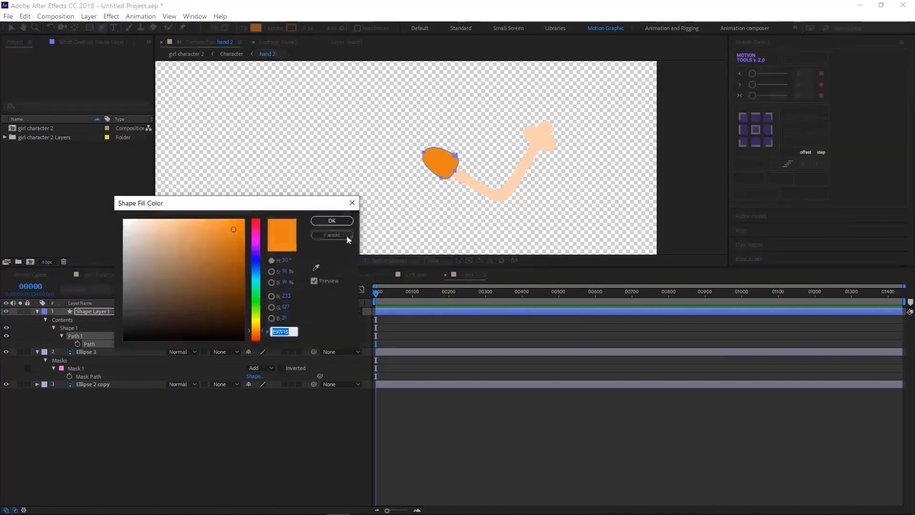
click(339, 237)
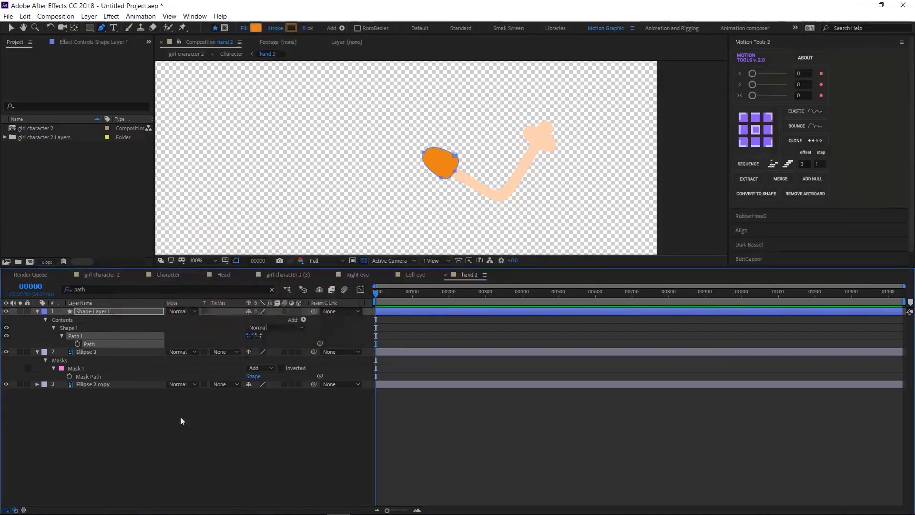
Step: Give Shape Layer 1 an orange fill, delete Ellipse 3, and rename the shape B_Shoulder
click(20, 352)
click(122, 309)
click(256, 28)
click(332, 234)
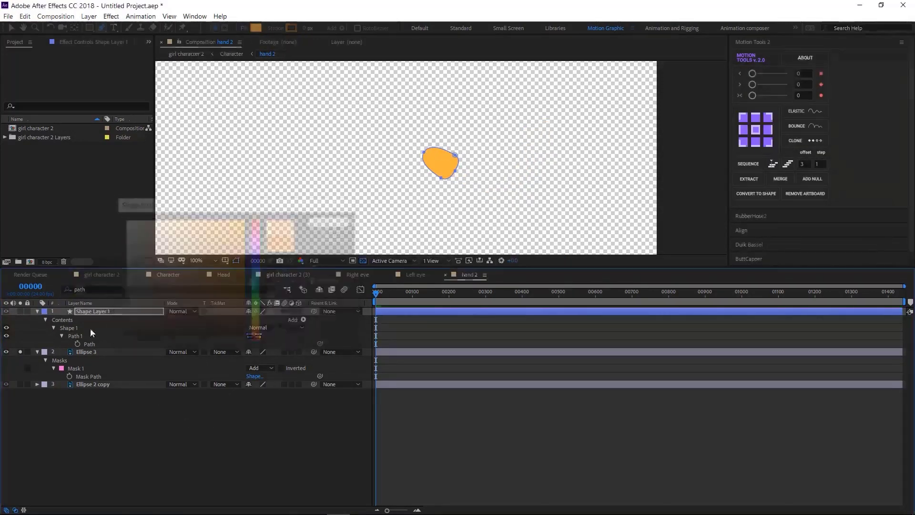
click(93, 351)
key(Delete)
click(89, 311)
key(Return)
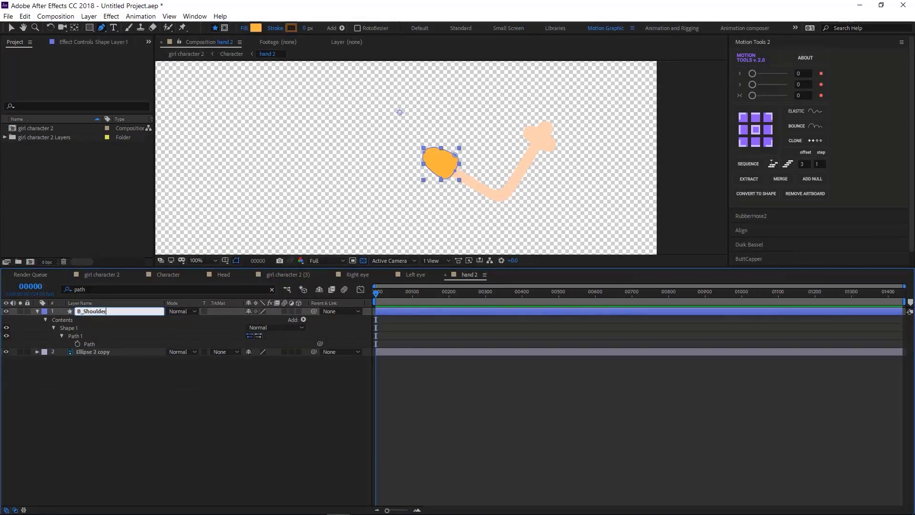
key(Return)
Step: Collapse B_Shoulder and expand the Ellipse 2 copy layer to show its five masks
click(37, 311)
click(37, 319)
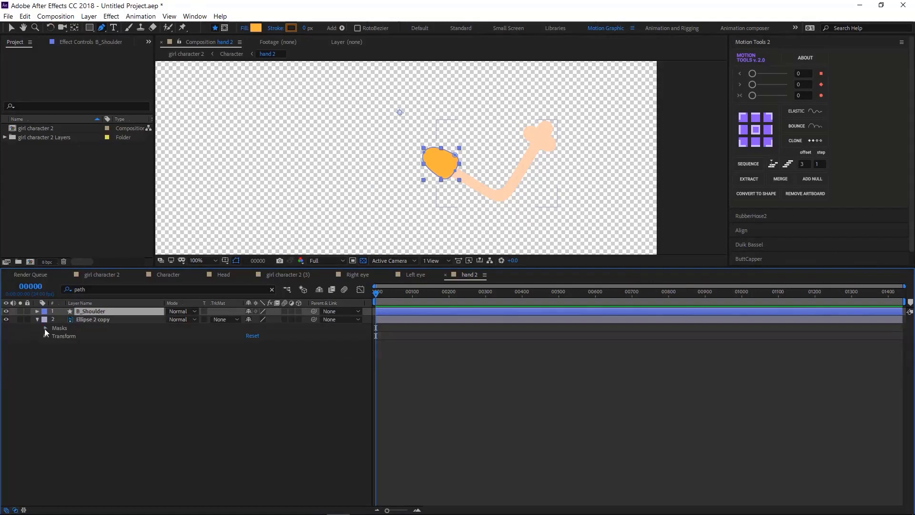
click(45, 328)
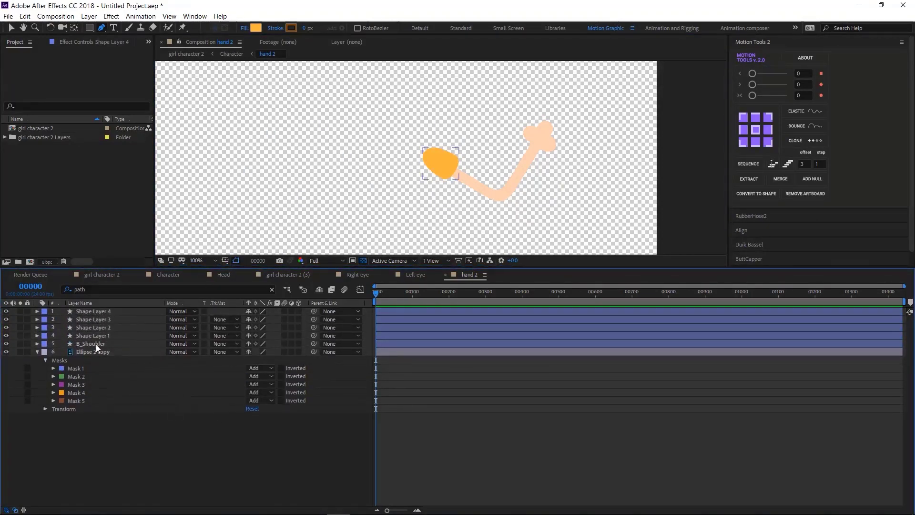
Step: Reveal the mask paths of Ellipse 2 copy alongside the paths of Shape Layers 1–4
click(93, 351)
key(m)
click(97, 368)
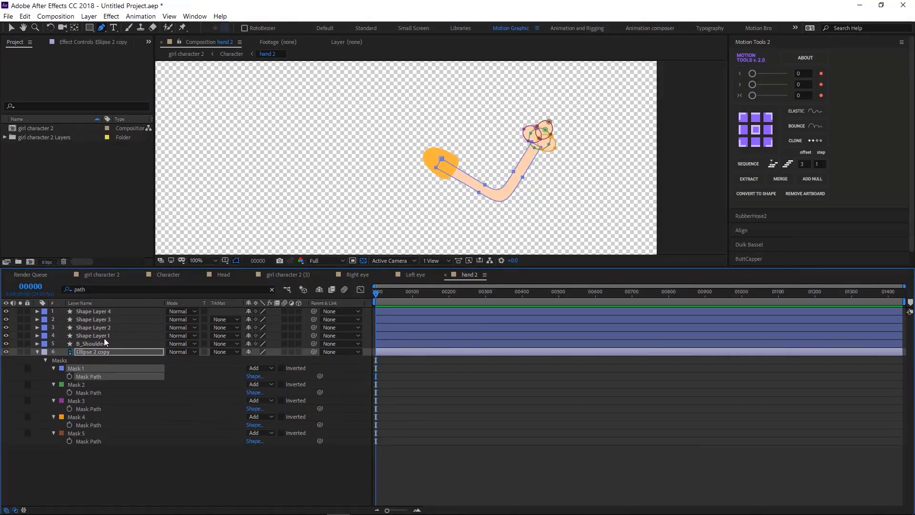
click(104, 337)
shift+click(117, 310)
click(100, 290)
scroll(117, 439, down, 3)
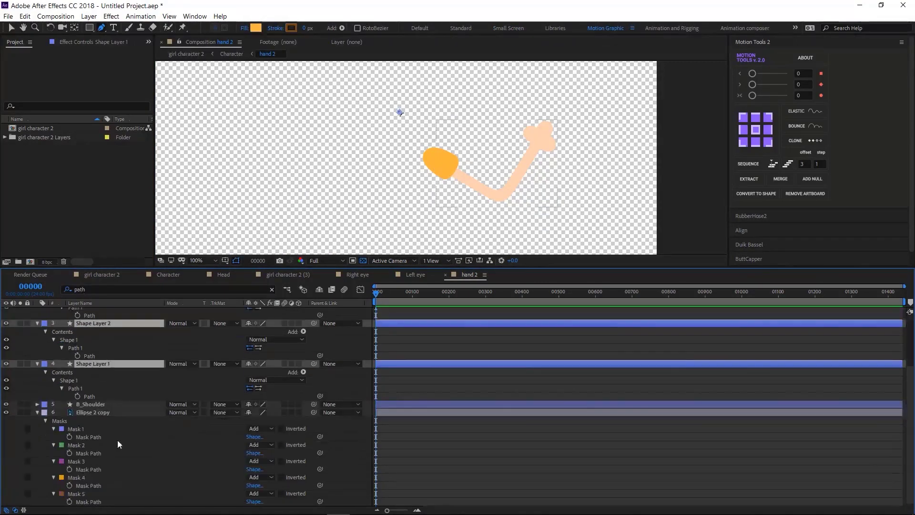
Step: Match each Ellipse 2 copy mask path to the paths of Shape Layers 1–4 for the arm and hand
click(94, 455)
click(90, 396)
click(89, 436)
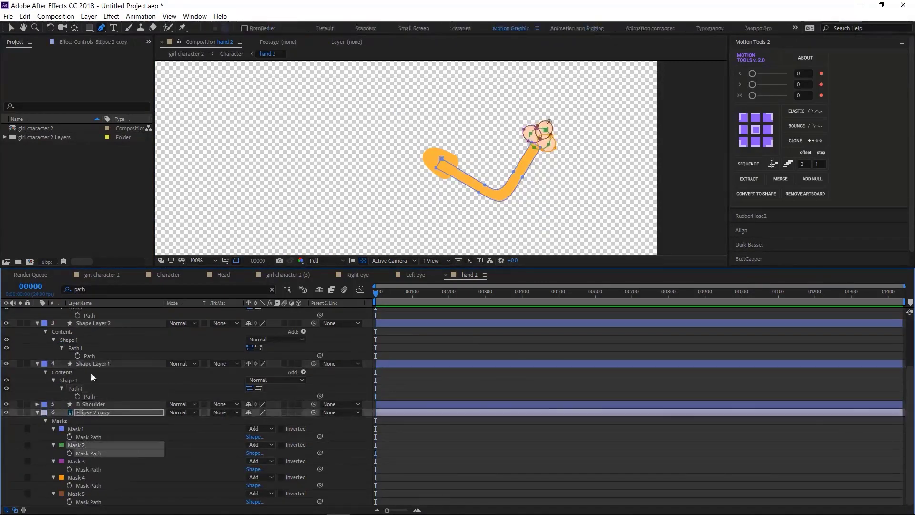
click(89, 356)
click(89, 474)
click(95, 353)
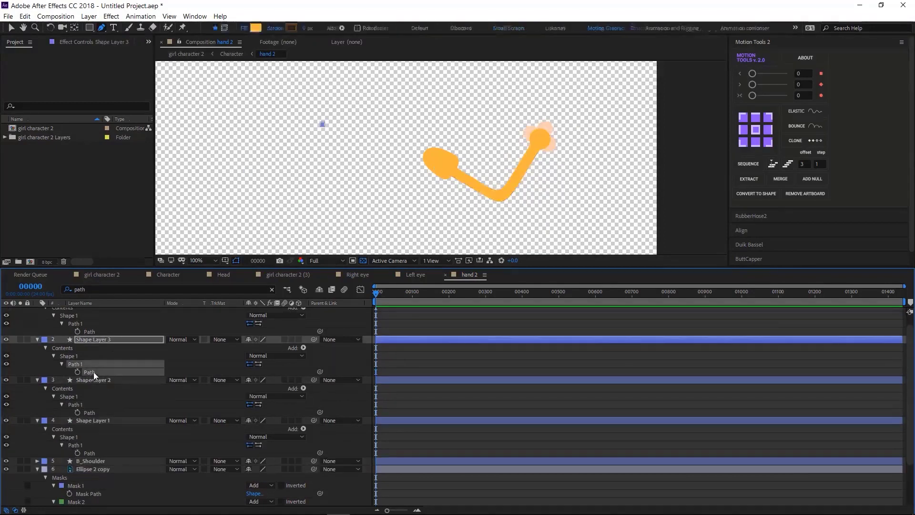
click(93, 371)
click(87, 479)
click(99, 455)
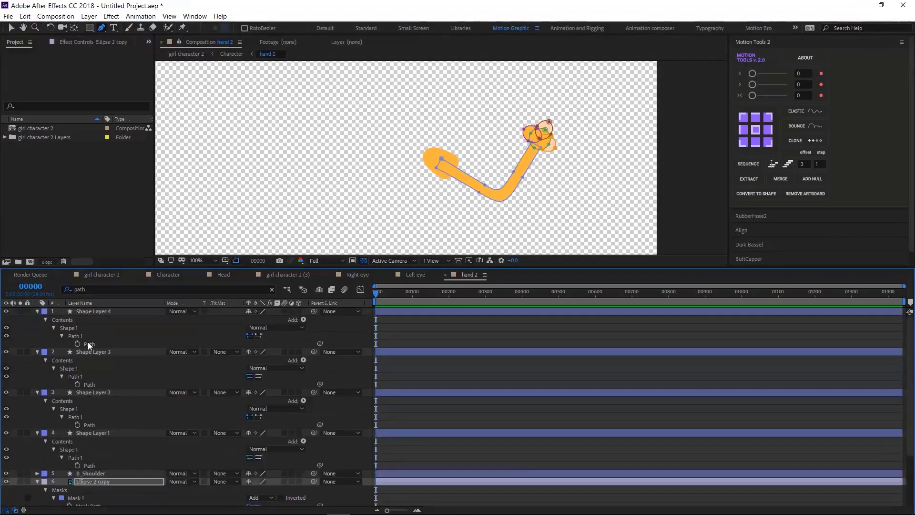
click(88, 342)
click(121, 452)
scroll(97, 363, up, 3)
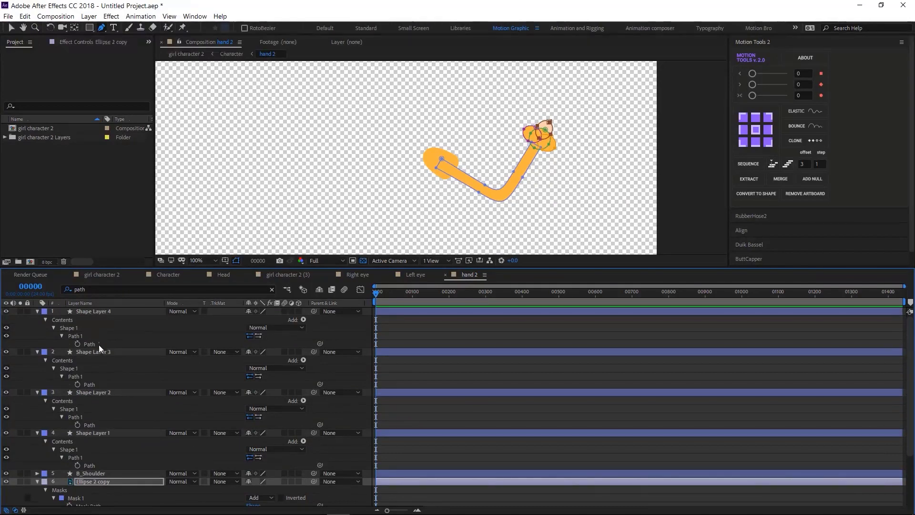
click(91, 344)
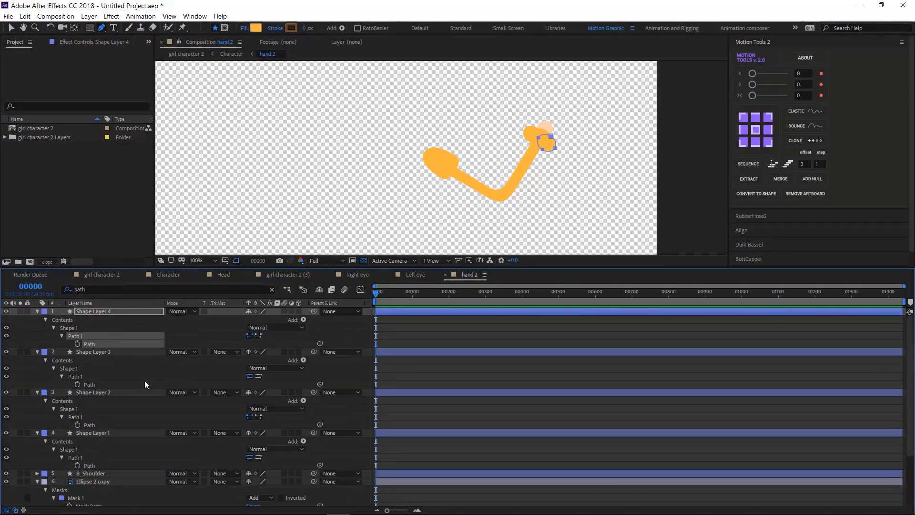
Step: Draw a fifth shape layer outlining the hand with the Pen, then collapse all layer properties
click(327, 183)
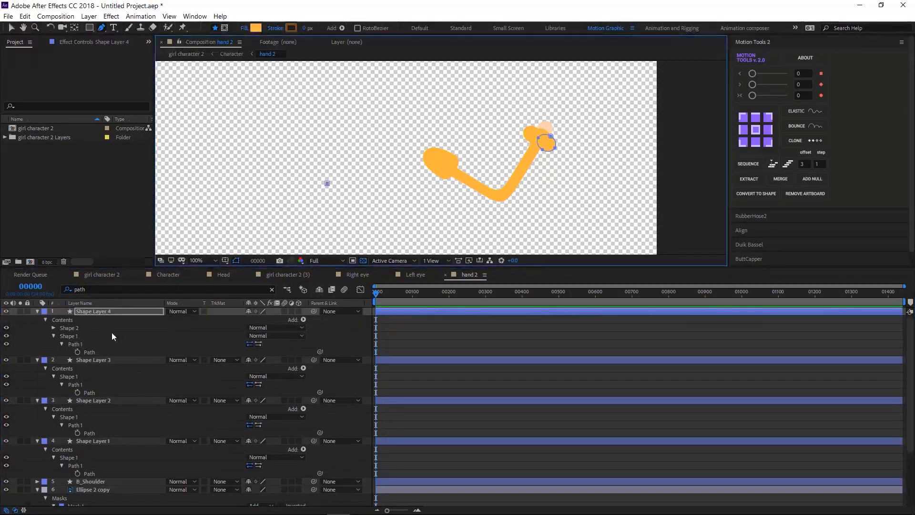
key(ctrl+z)
click(260, 139)
click(399, 112)
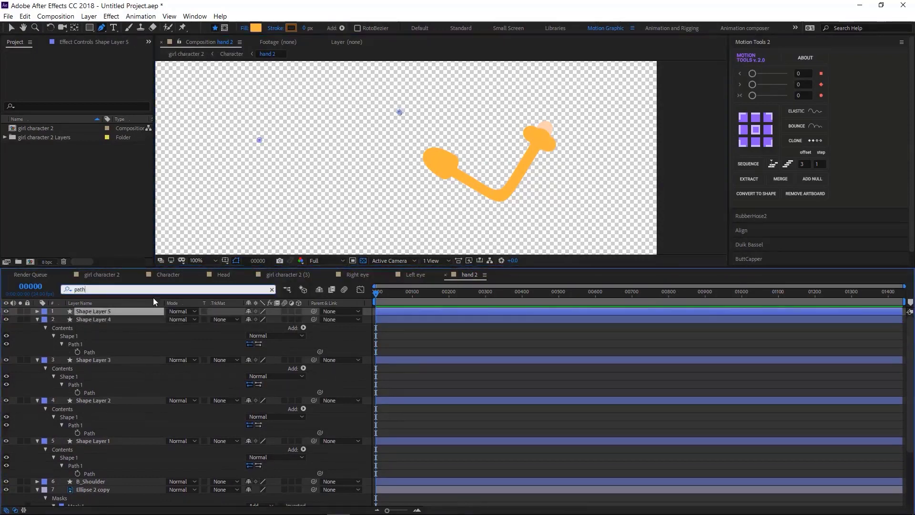
key(ctrl+a)
key(u)
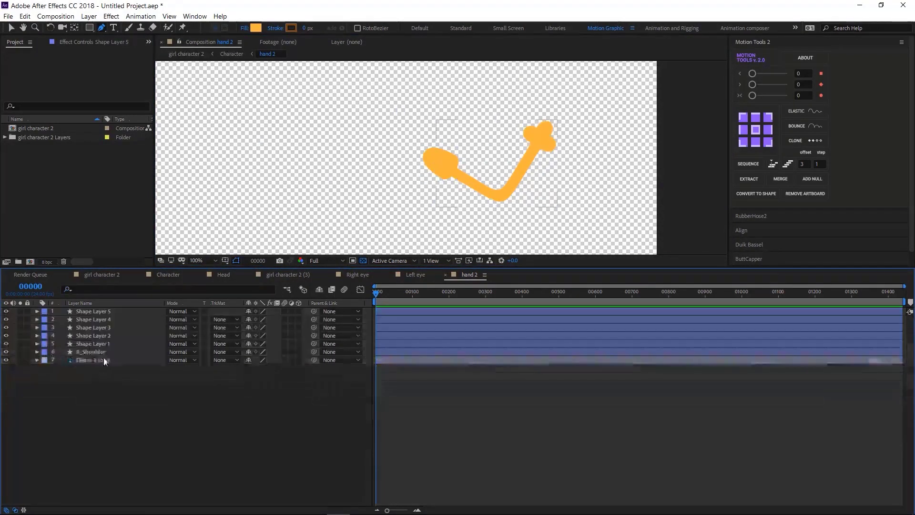
Step: Solo the Ellipse 2 copy arm and change the shape layers' fill from orange to pale peach
click(103, 358)
key(ctrl+Up)
key(ctrl+Up)
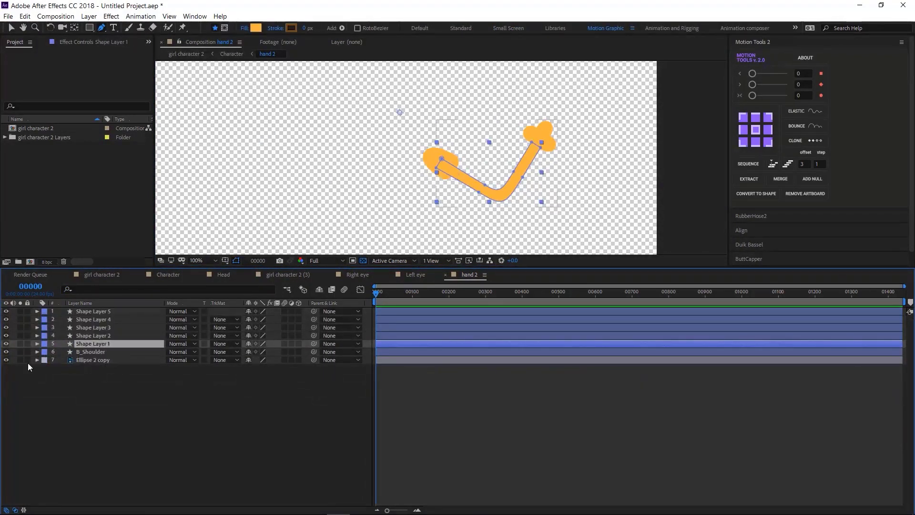
click(20, 360)
click(256, 28)
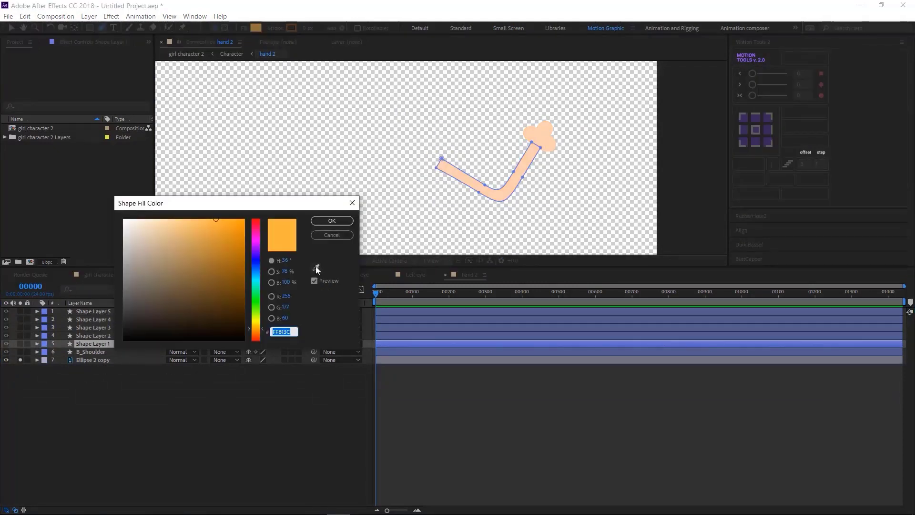
key(ctrl+v)
key(Return)
click(107, 336)
shift+click(93, 311)
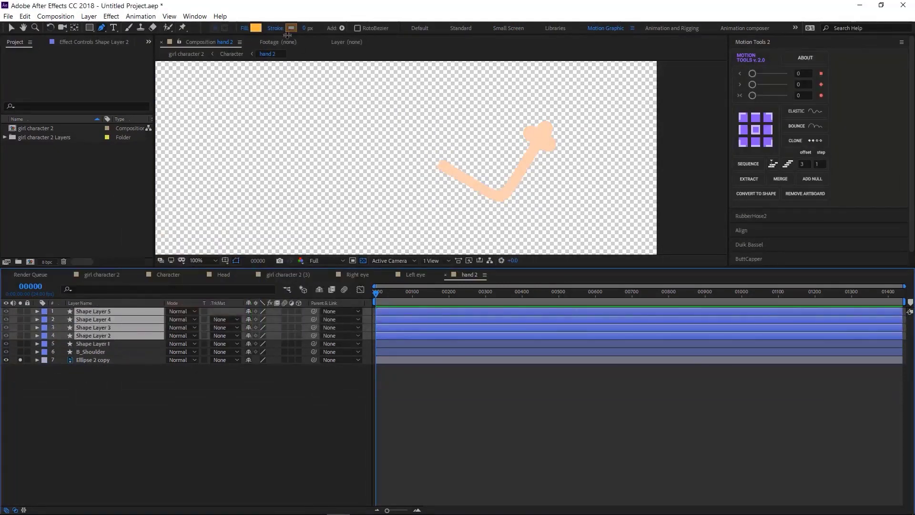
click(256, 28)
key(Return)
click(105, 342)
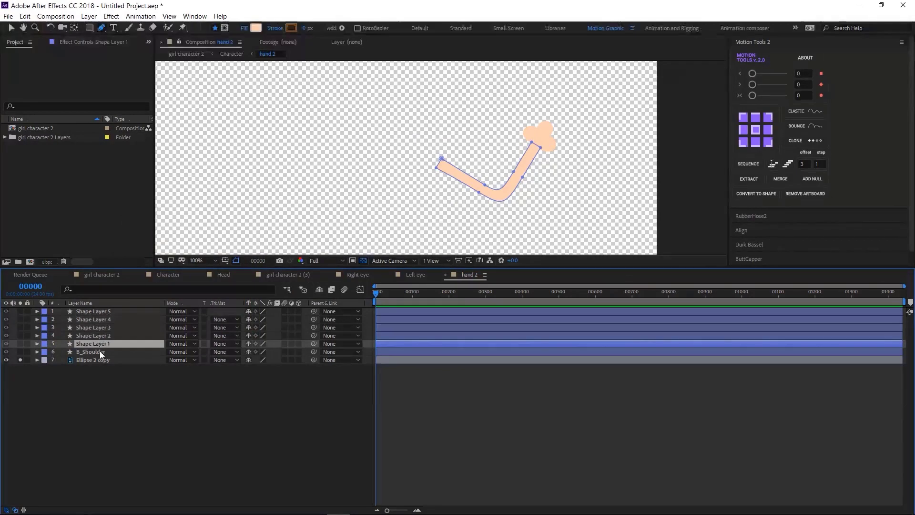
Step: Rename the arm layer B_arm and move it below B_Shoulder in the layer stack
key(Return)
text(A)
text(_arm)
key(Return)
key(v)
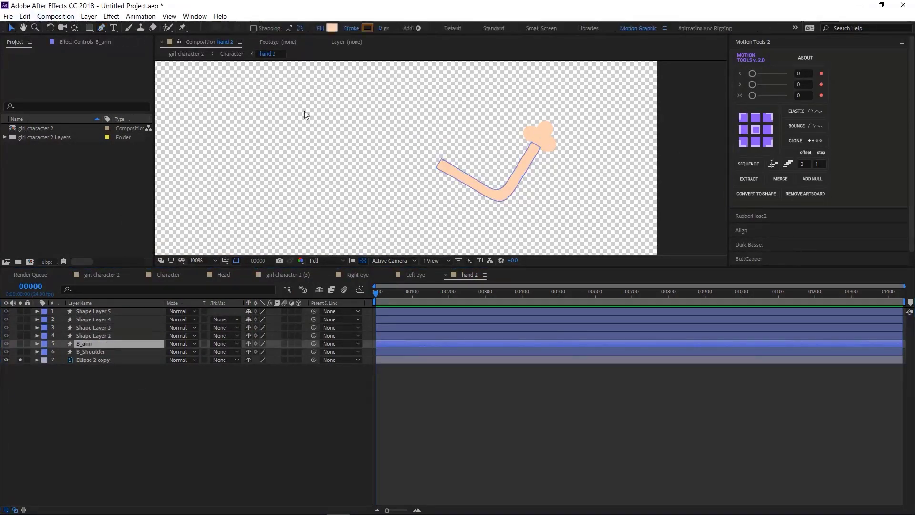
key(comma)
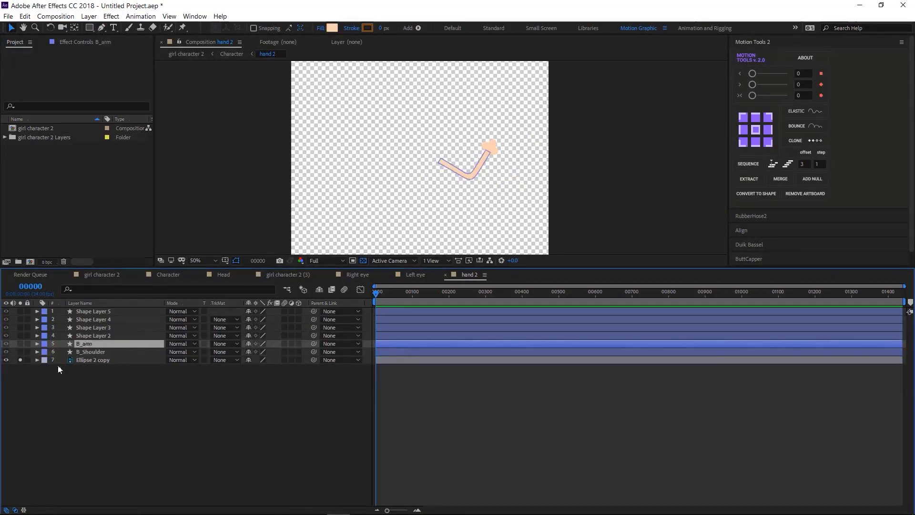
click(20, 360)
scroll(414, 190, up, 2)
click(442, 165)
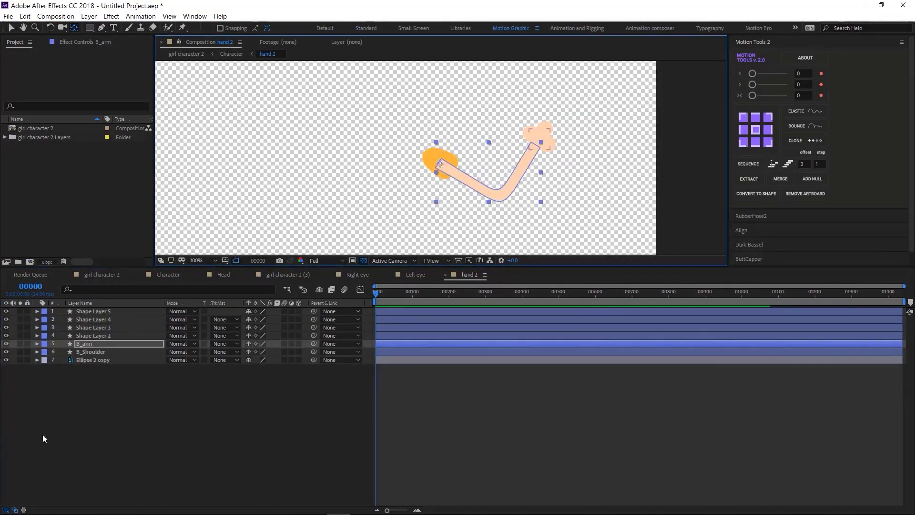
drag(102, 347, 102, 357)
Step: Merge Shape Layers 2–5 with Motion Tools and name the merged layer B_Hand
click(93, 335)
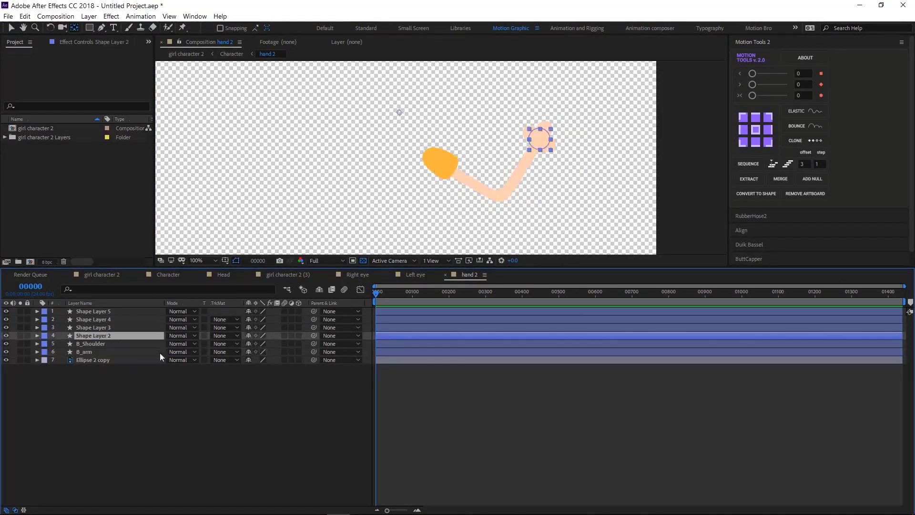
shift+click(93, 311)
click(780, 179)
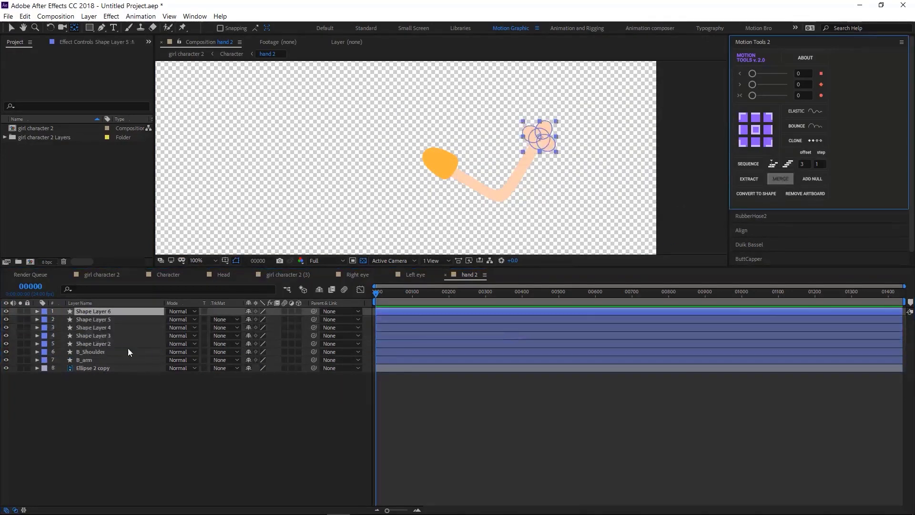
click(110, 312)
key(Return)
text(B_Hand)
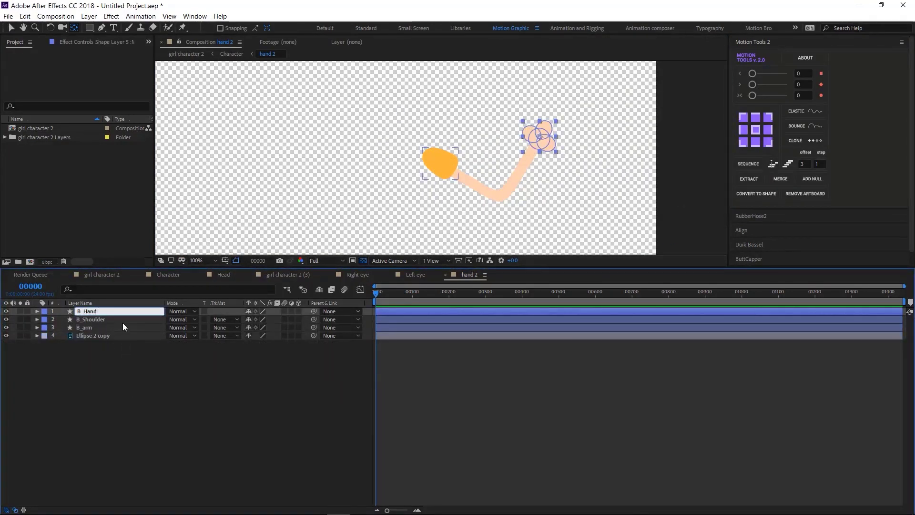
key(Return)
Step: Delete Ellipse 2 copy and paste B_Hand, B_Shoulder and B_arm into girl character 2
click(109, 335)
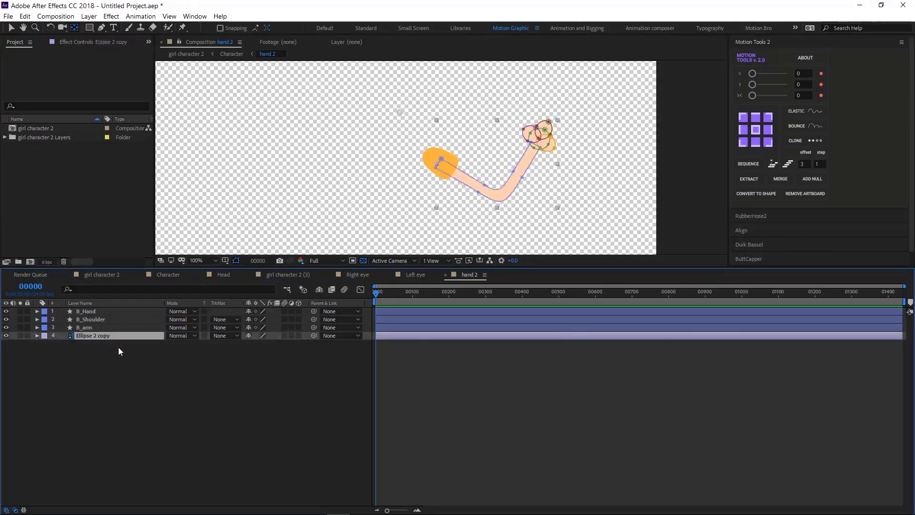
key(Delete)
key(ctrl+a)
click(111, 274)
key(ctrl+v)
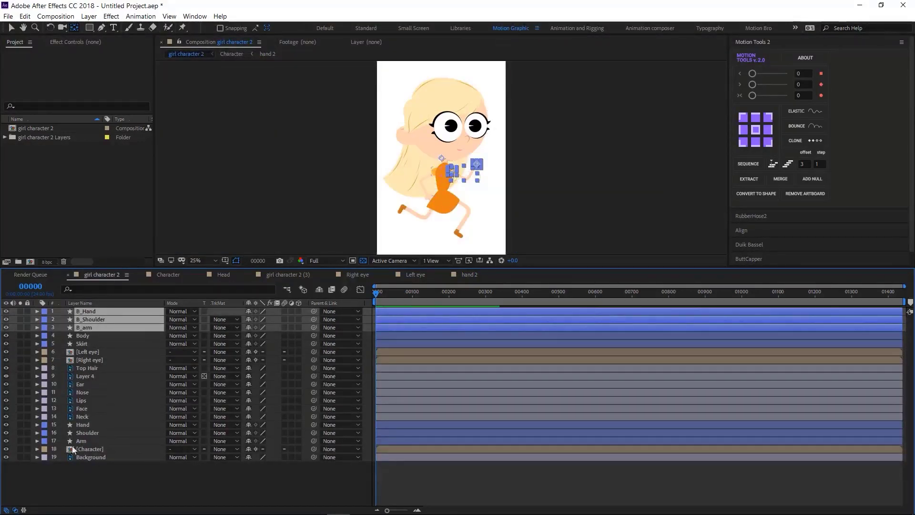
Step: Close the extra composition tabs and delete the hand 2 layer from Character
click(193, 276)
click(200, 274)
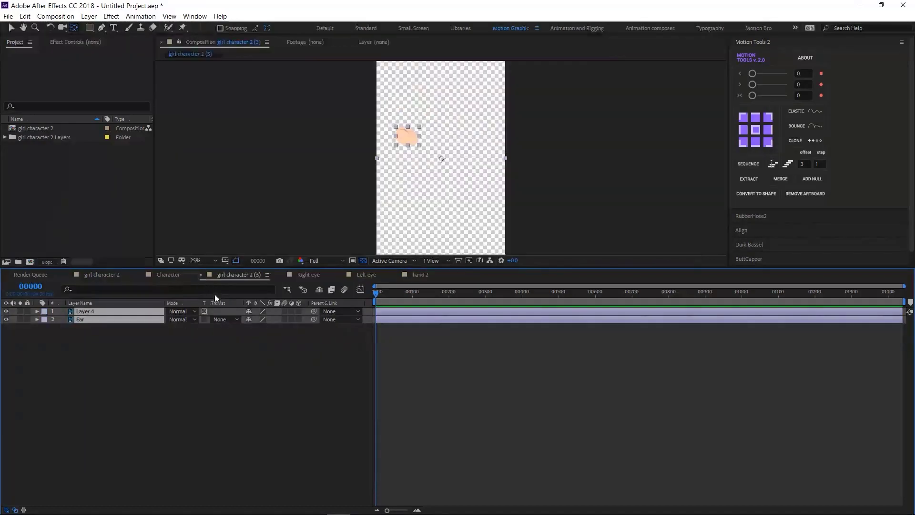
click(201, 274)
click(200, 274)
click(201, 274)
click(200, 274)
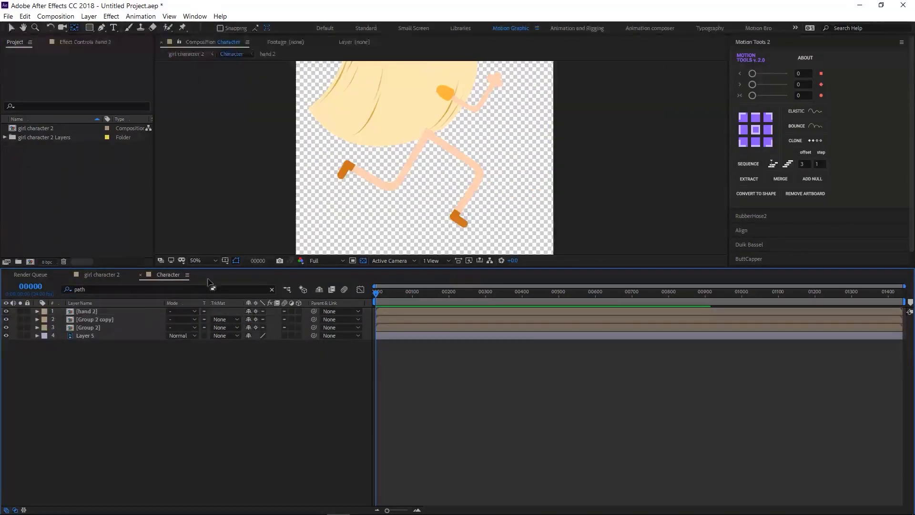
click(119, 314)
key(comma)
key(Delete)
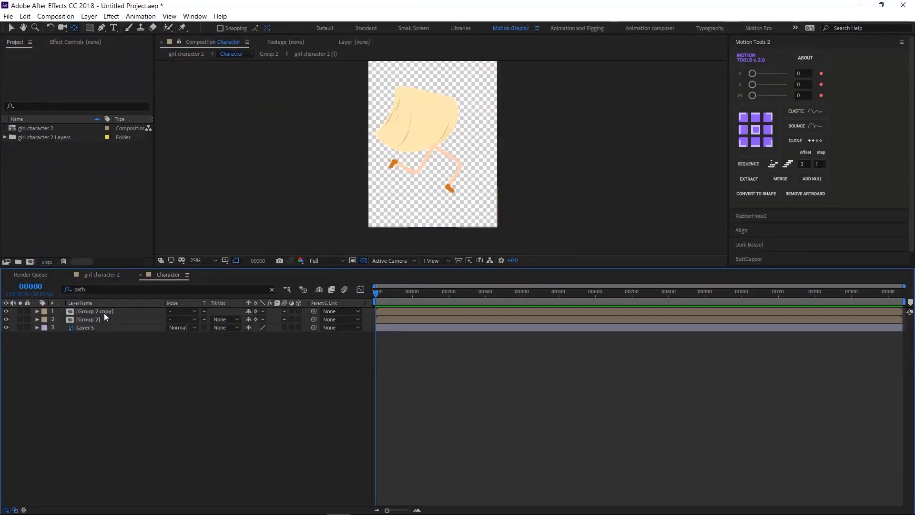
Step: Inspect the Group 2 copy and Group 2 precomps, returning to Character each time
click(104, 315)
double_click(109, 312)
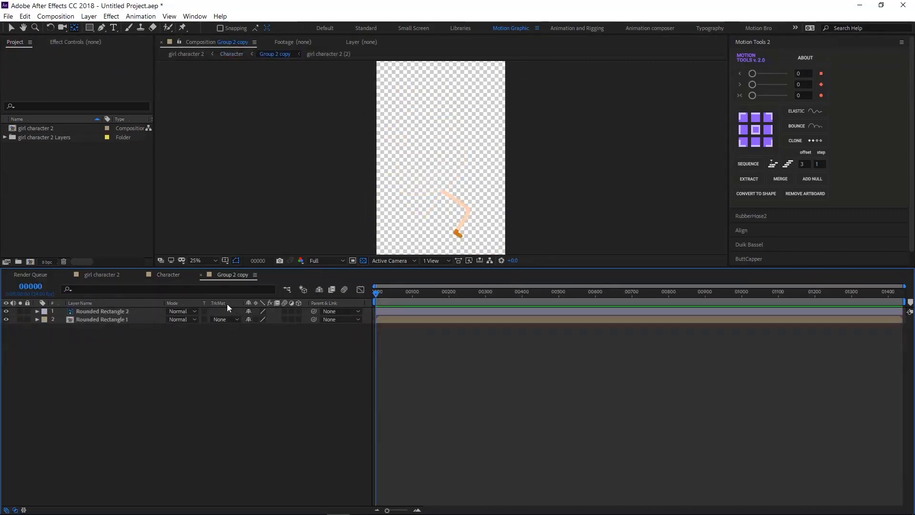
click(179, 273)
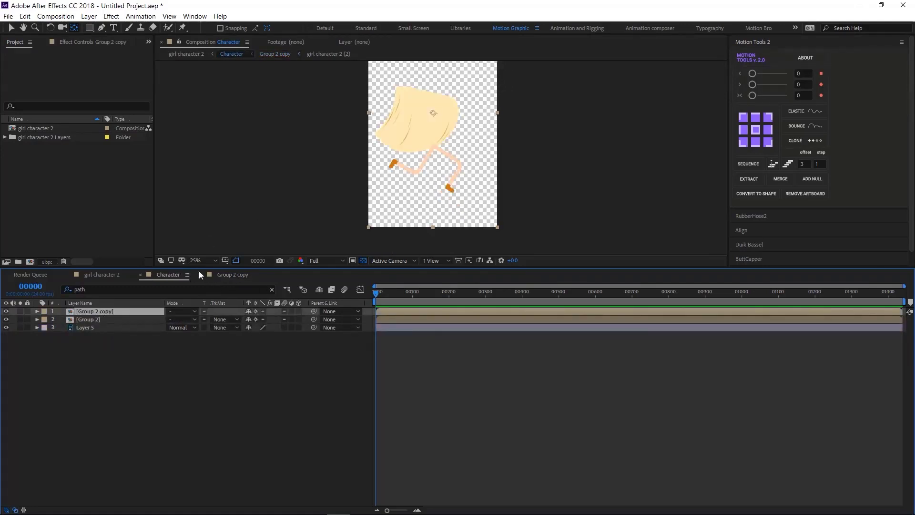
double_click(95, 319)
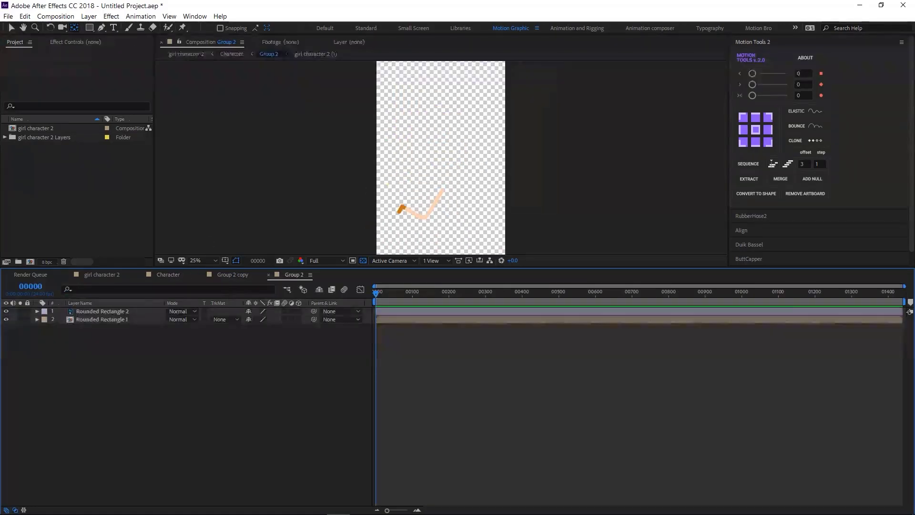
click(168, 274)
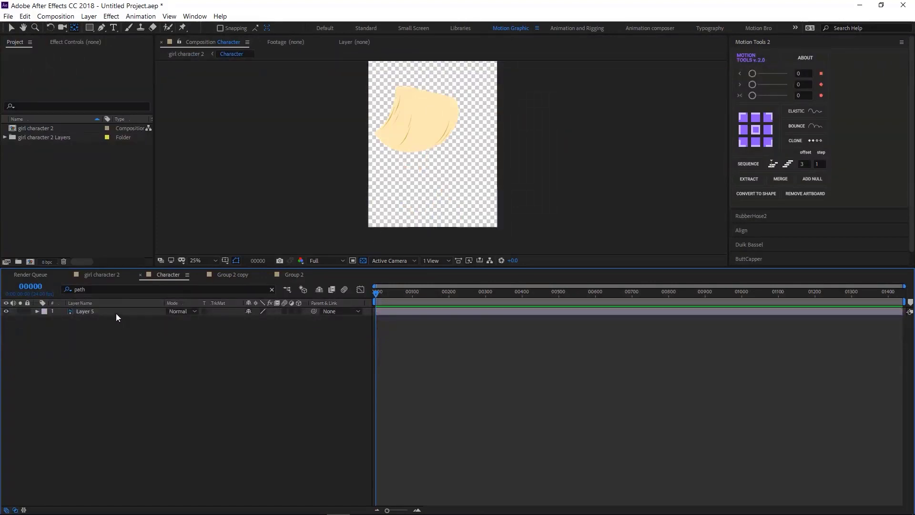
Step: Rename Layer 5 to Bottom Hair and go back to girl character 2
click(116, 315)
key(Return)
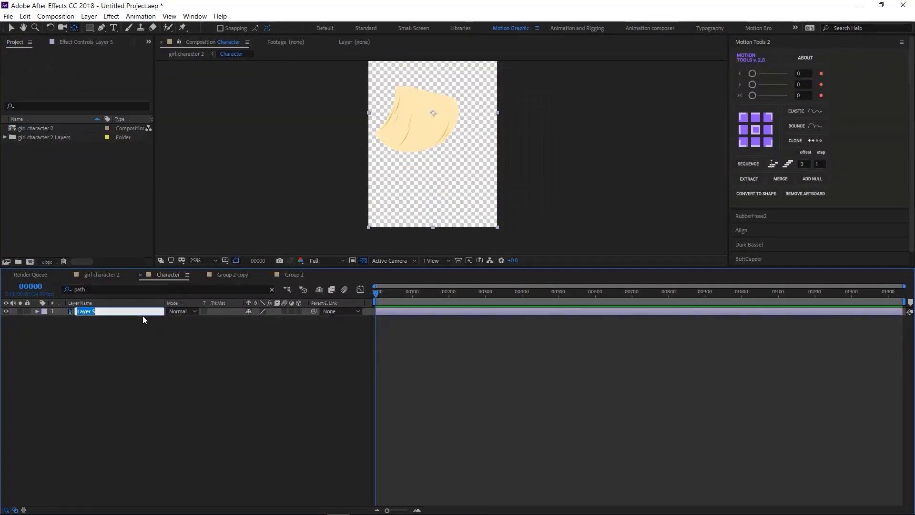
text(Bottom Hair)
key(Return)
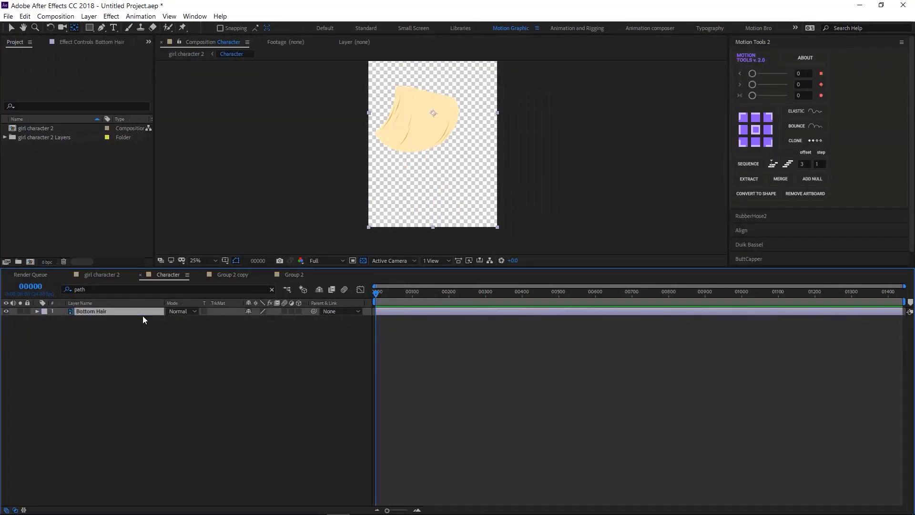
click(101, 275)
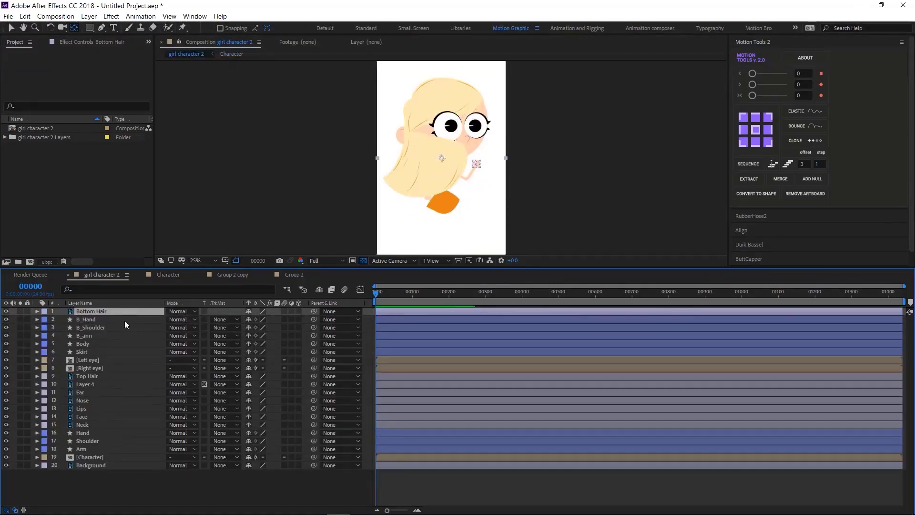
Step: Move Bottom Hair below Neck and Ear above Top Hair
drag(105, 313, 102, 426)
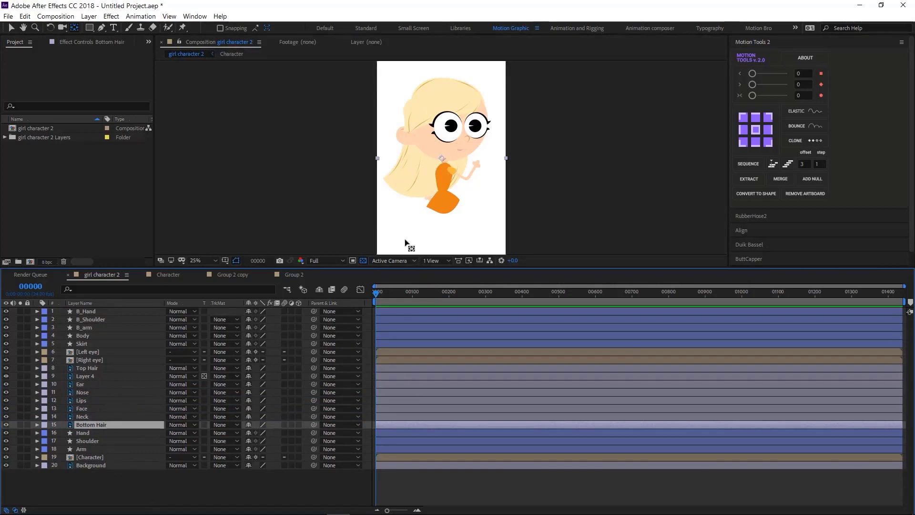
key(period)
key(period)
click(85, 383)
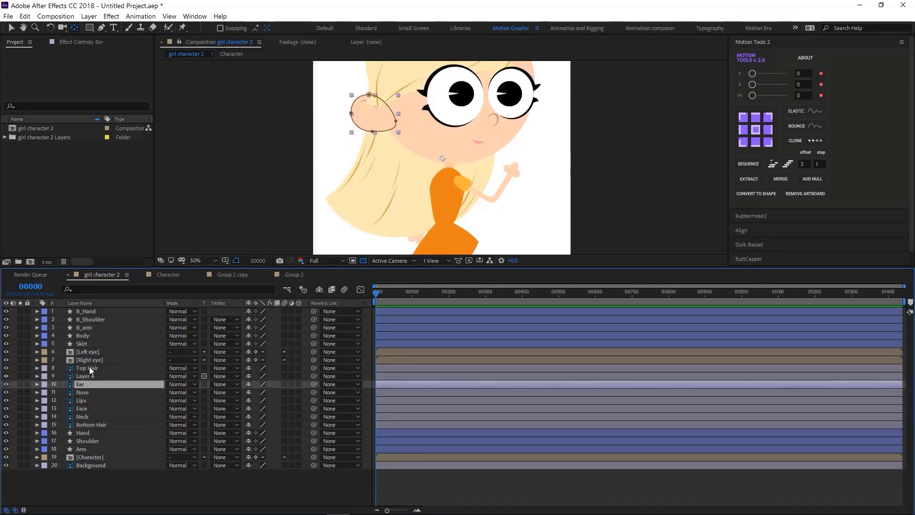
drag(87, 382, 87, 365)
Step: Solo Layer 4 to confirm it is empty, then delete it
scroll(329, 200, down, 2)
key(ctrl+Down)
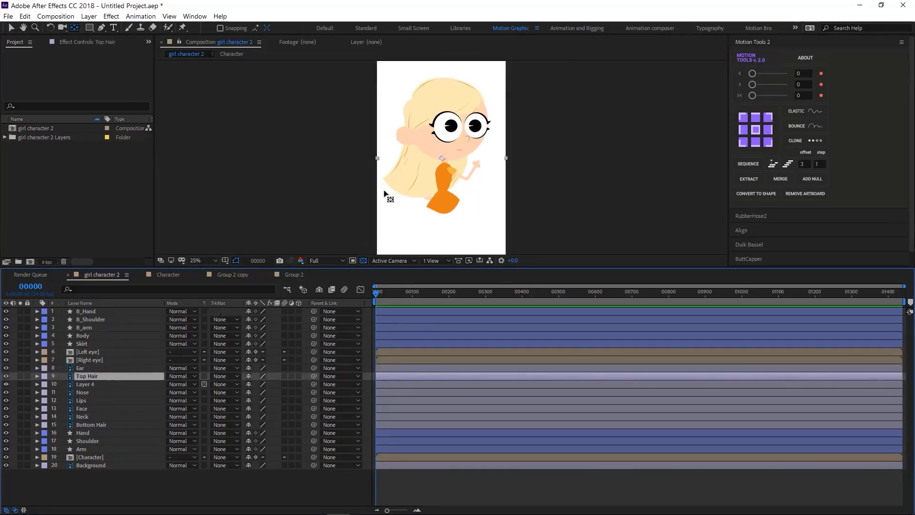
key(ctrl+Down)
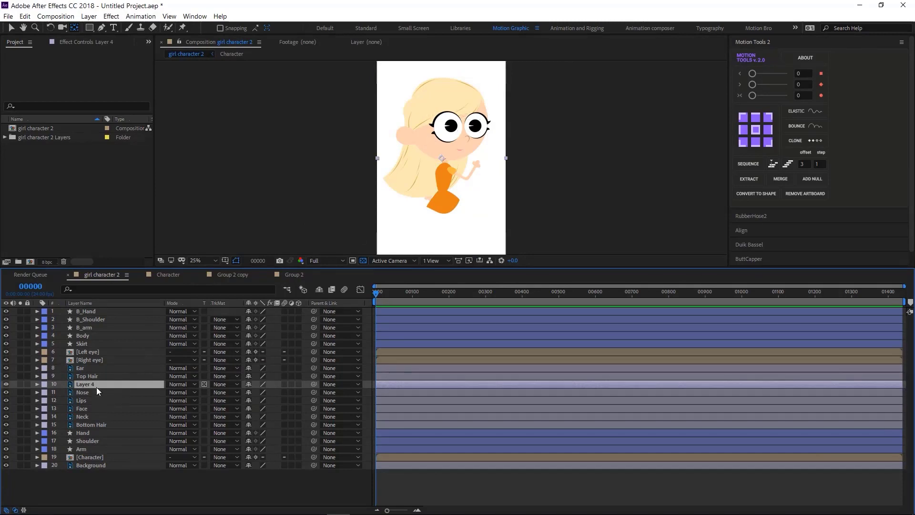
click(20, 384)
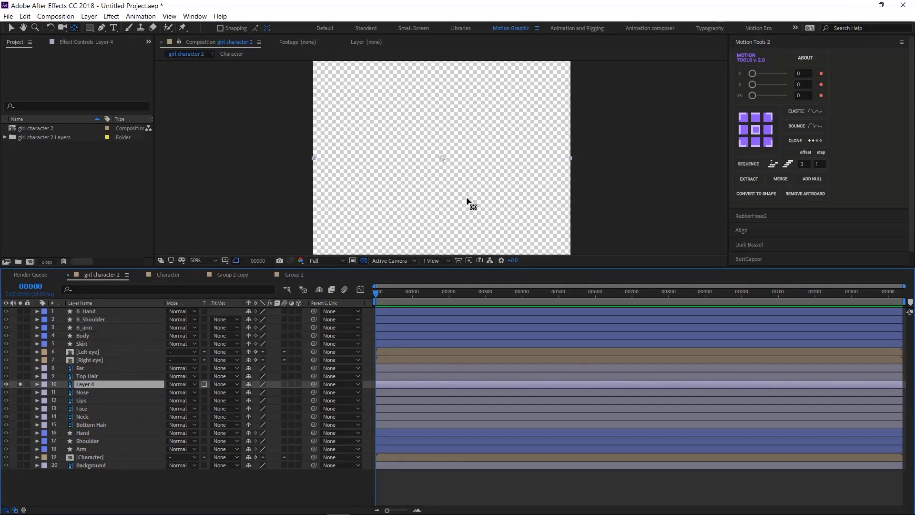
key(comma)
click(21, 384)
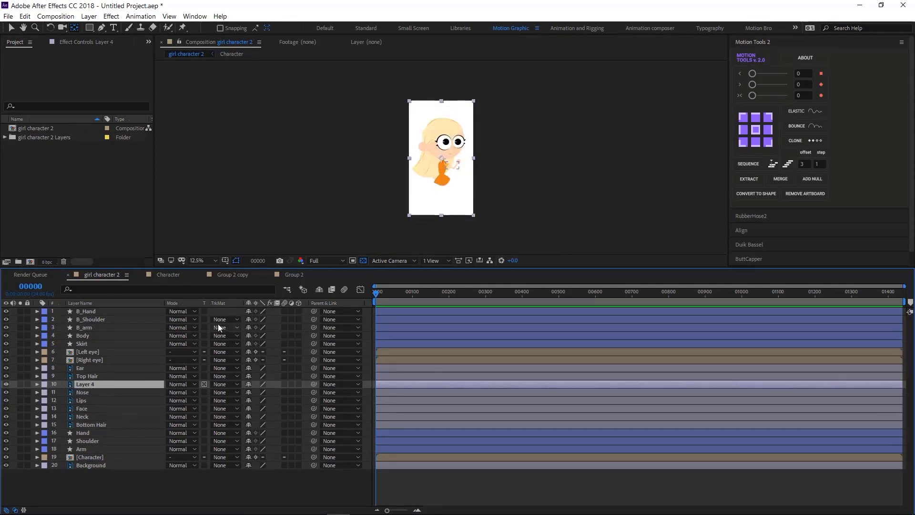
key(Delete)
key(period)
click(86, 311)
shift+click(91, 344)
mouse_move(91, 344)
mouse_down()
mouse_move(89, 379)
mouse_move(102, 355)
mouse_move(98, 411)
mouse_move(107, 338)
mouse_up()
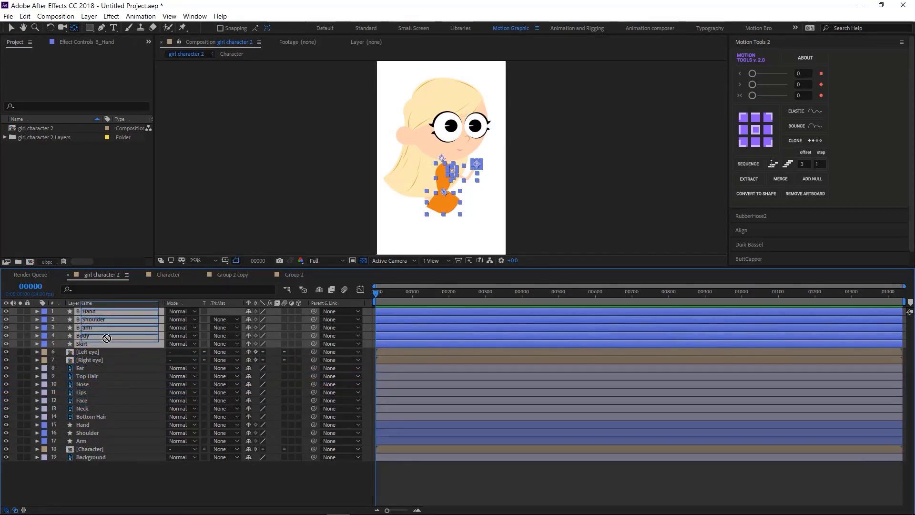
Step: Delete the Character precomp layer
drag(107, 338, 107, 338)
click(93, 449)
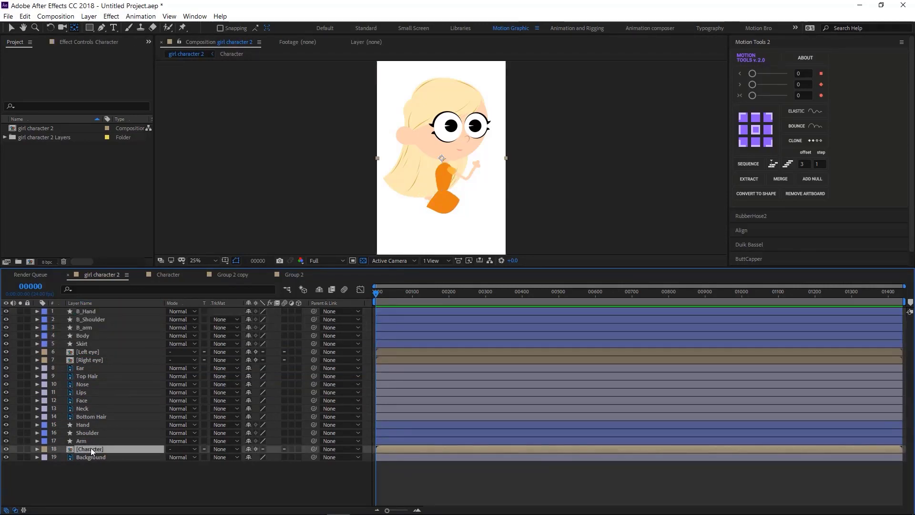
key(Delete)
Step: Label Body and Skirt Fuchsia
click(95, 337)
shift+click(93, 343)
click(46, 338)
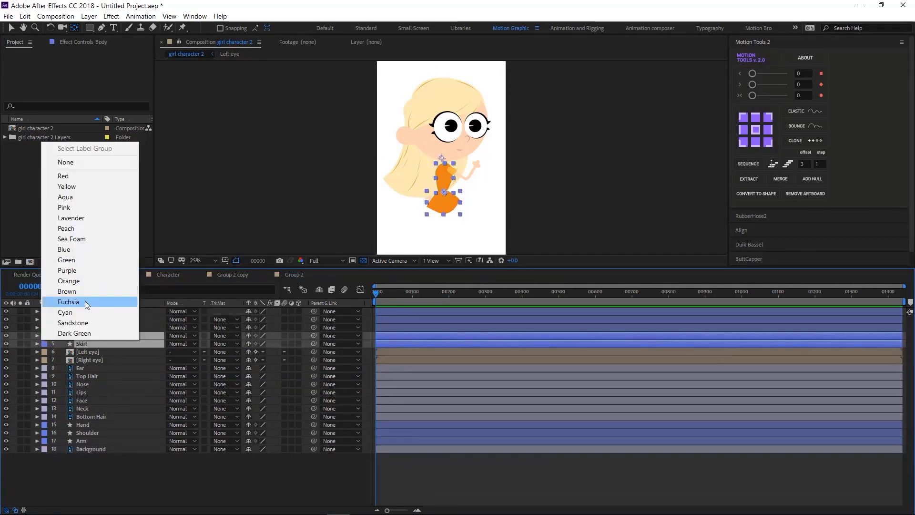
click(85, 301)
Step: Label B_Hand, B_Shoulder and B_arm Aqua and move them below Skirt
click(85, 312)
shift+click(86, 330)
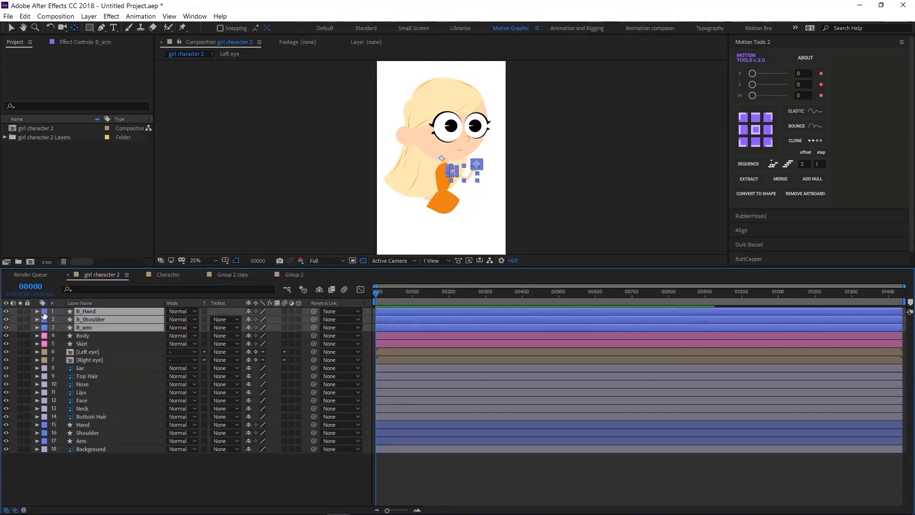
click(45, 312)
click(87, 371)
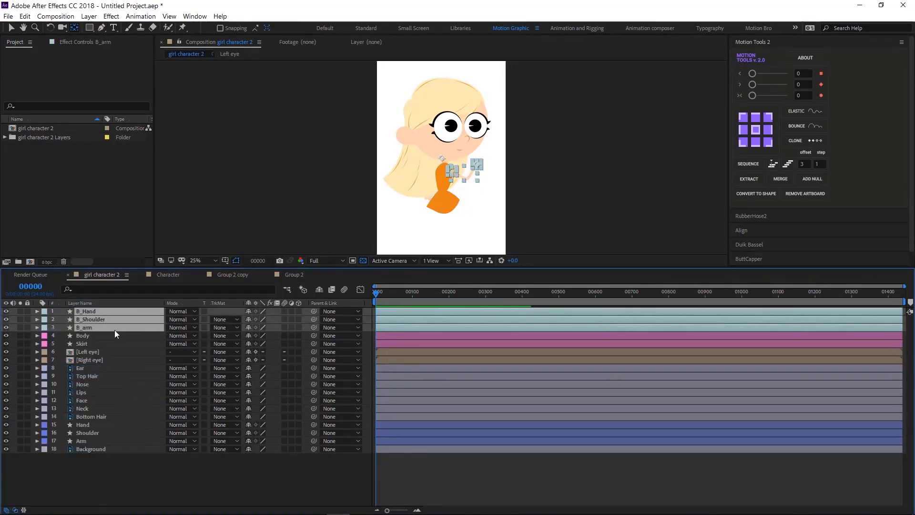
drag(89, 331, 93, 345)
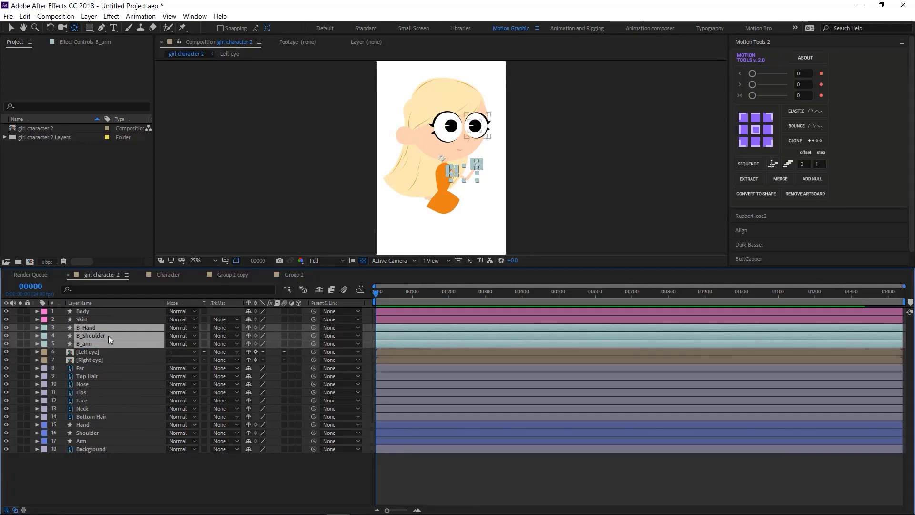
Step: Label Ear, Nose and Lips Dark Green
click(90, 369)
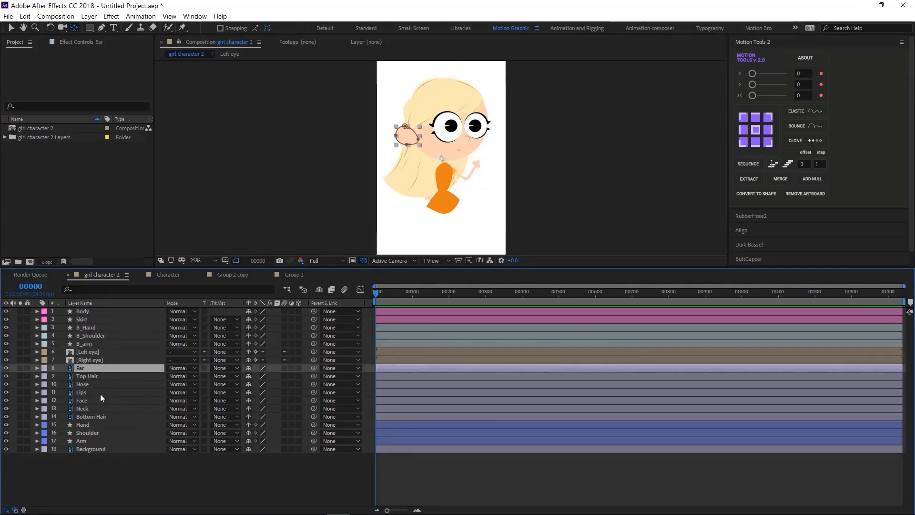
shift+click(98, 384)
shift+click(98, 391)
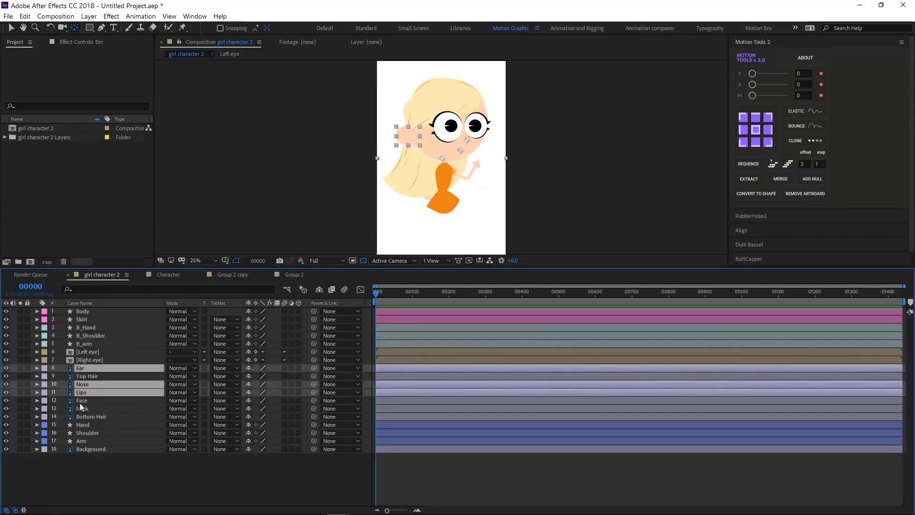
click(45, 389)
click(113, 381)
click(44, 368)
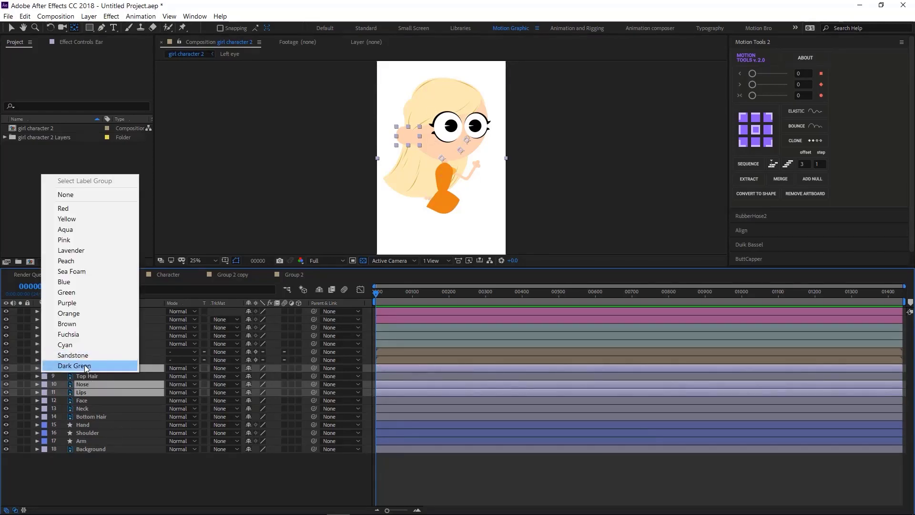
click(78, 371)
Step: Label Top Hair and Bottom Hair Sandstone
click(87, 376)
ctrl+click(91, 416)
click(44, 375)
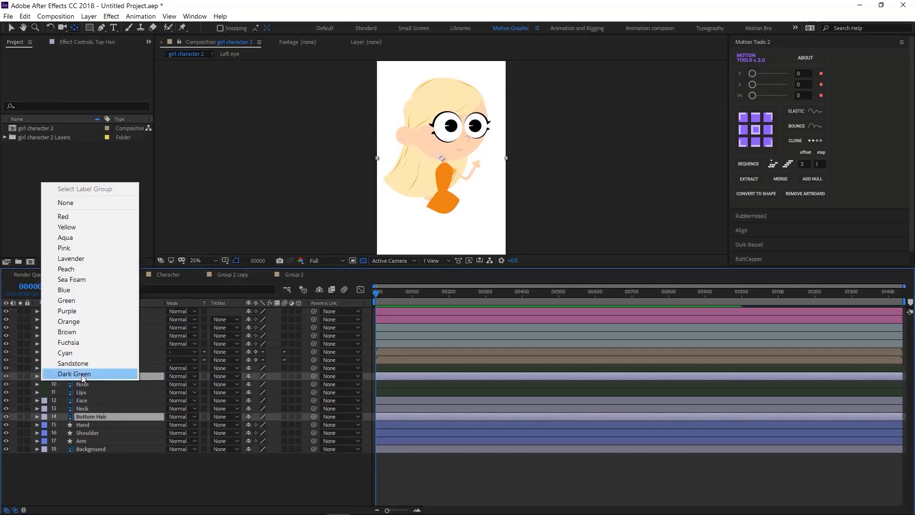
click(79, 363)
Step: Move Hand, Shoulder and Arm to the top of the stack and label them Brown
click(88, 425)
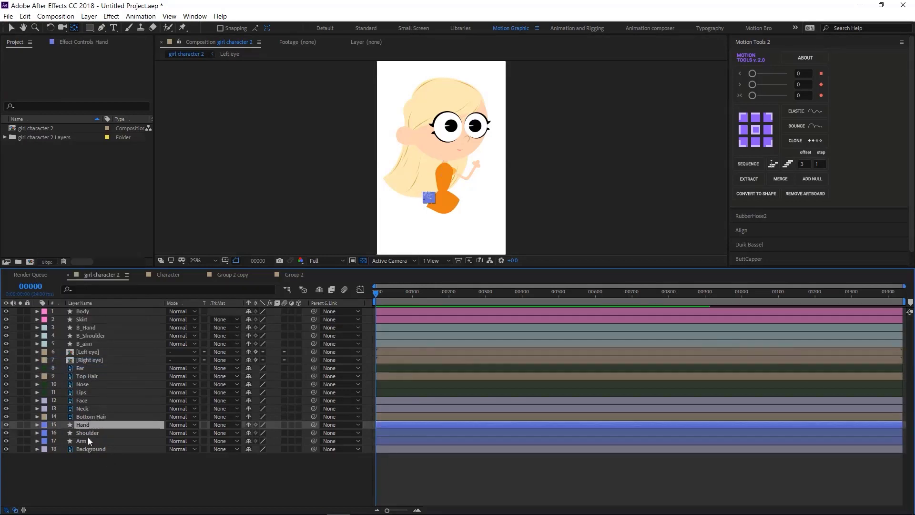
shift+click(88, 439)
drag(88, 425, 79, 310)
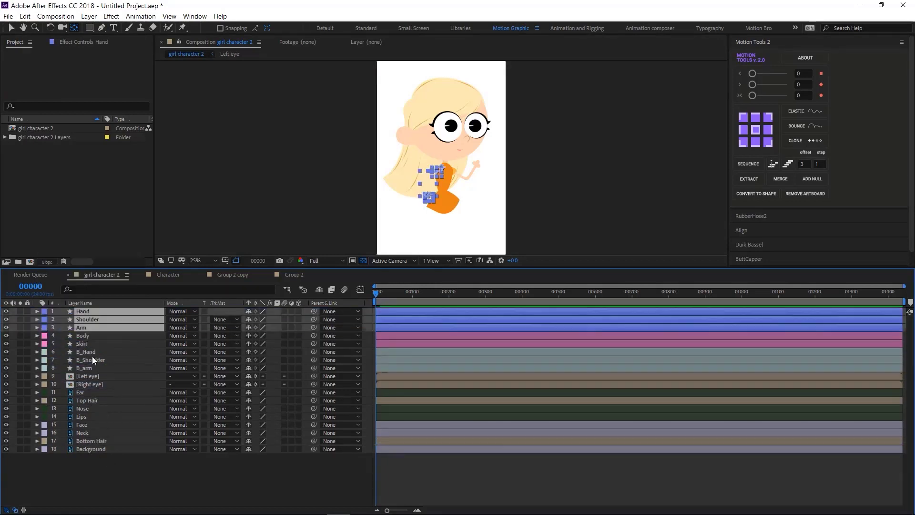
click(44, 322)
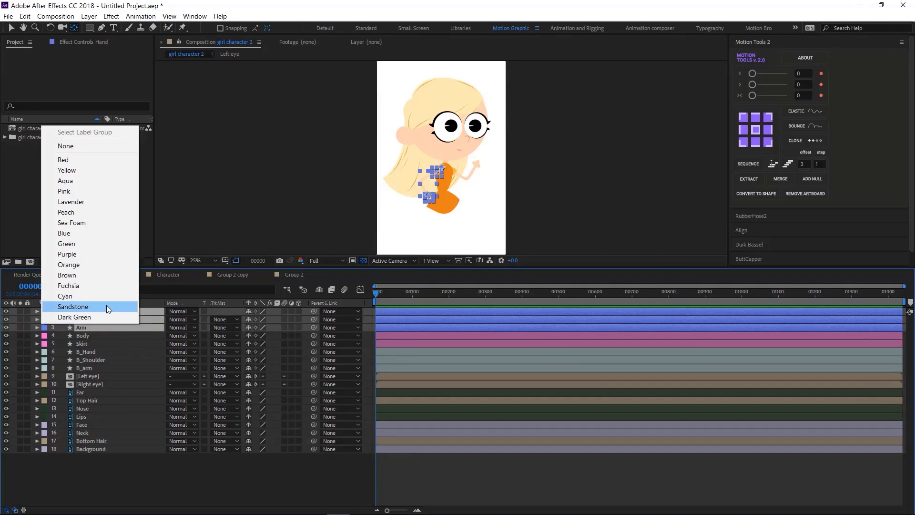
click(80, 278)
Step: Label Face and Neck Orange
click(105, 455)
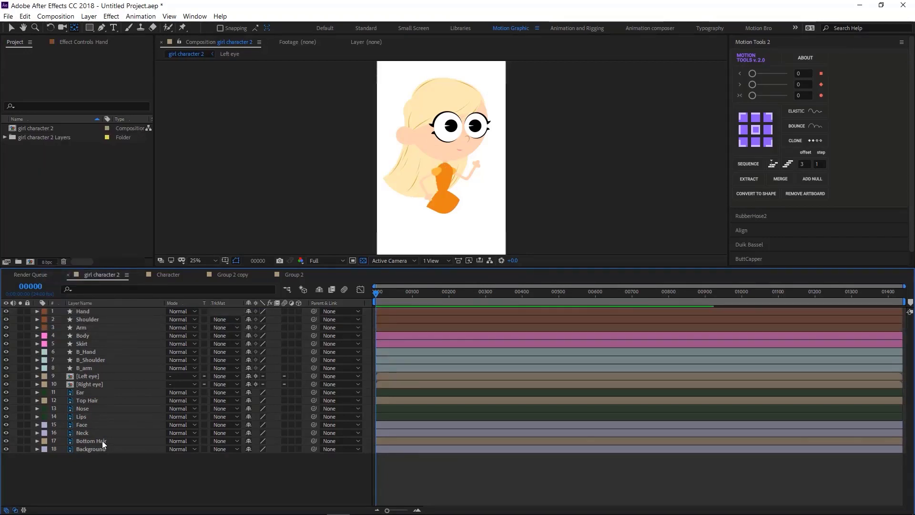
click(102, 440)
click(99, 432)
shift+click(99, 424)
click(44, 424)
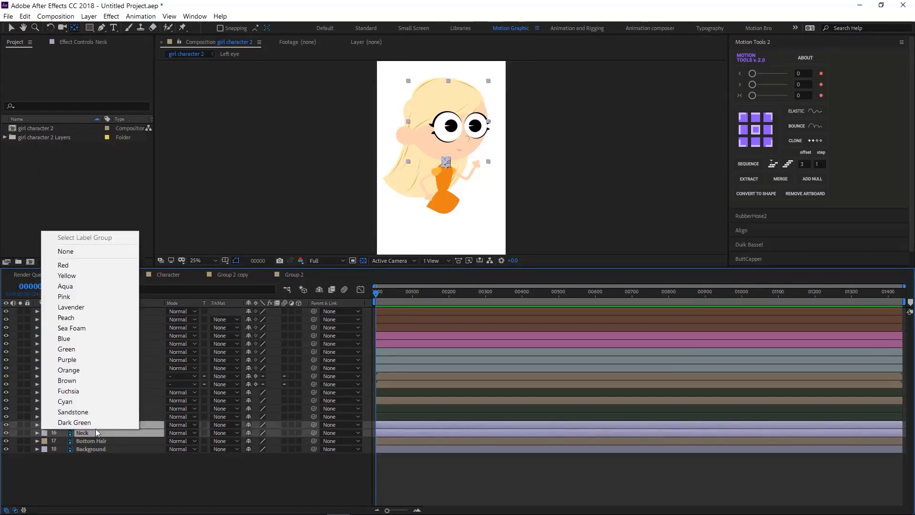
click(81, 370)
click(182, 459)
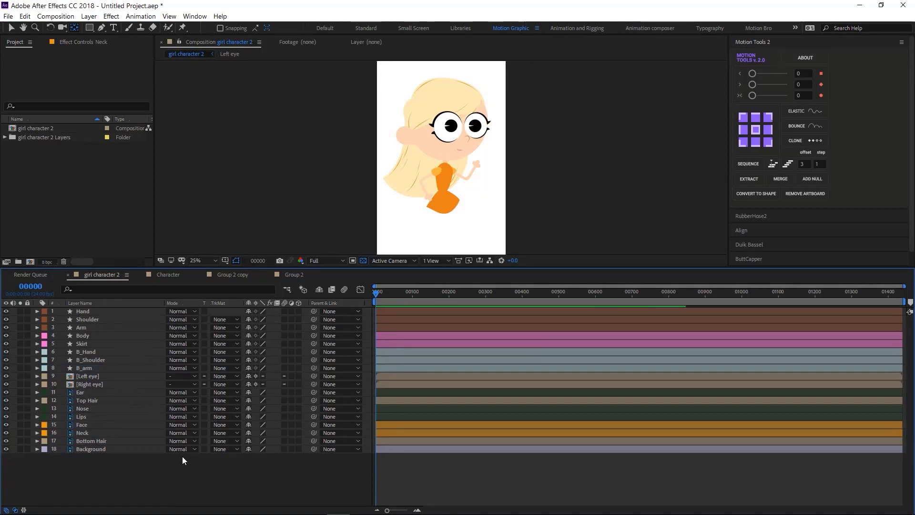
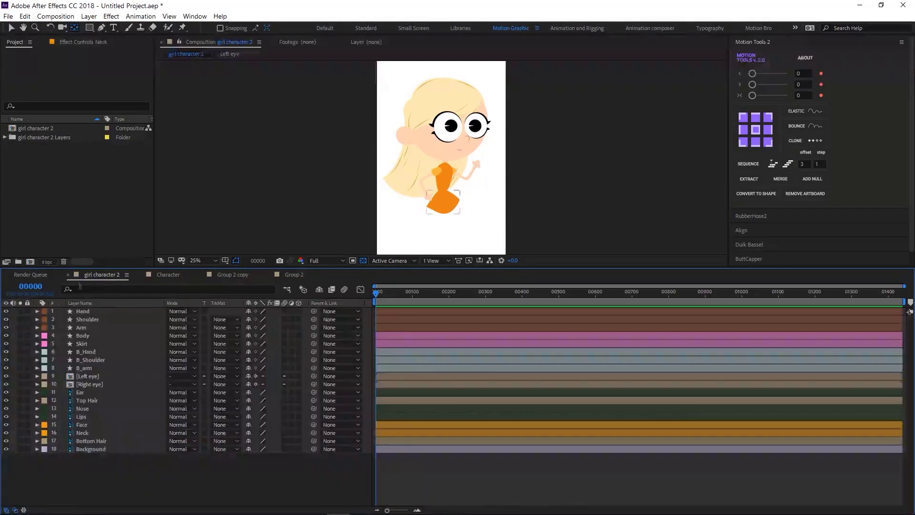
Step: Parent Hand to Arm, Arm to Shoulder, and both Shoulder and Skirt to Body
click(97, 312)
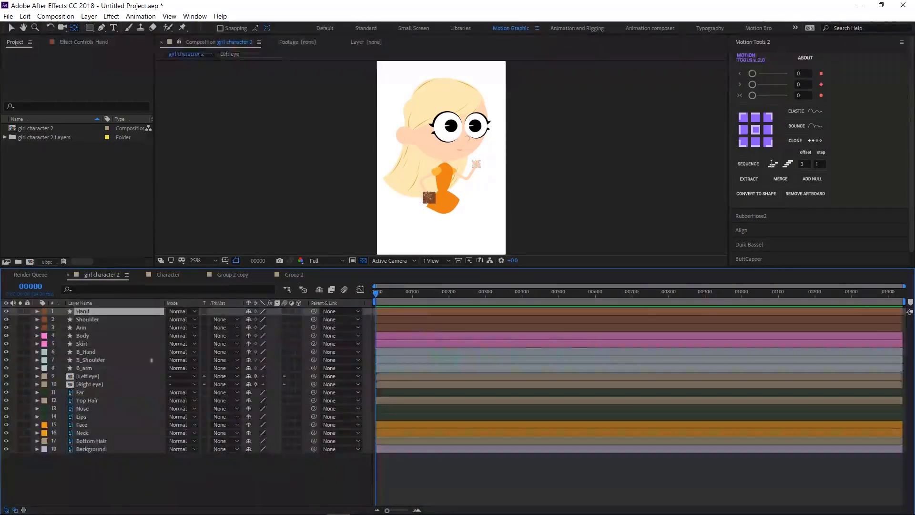
key(period)
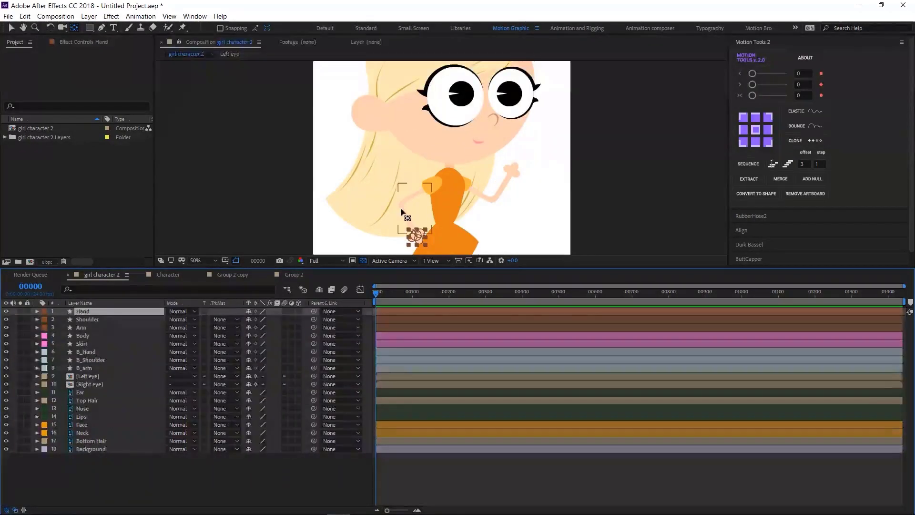
key(comma)
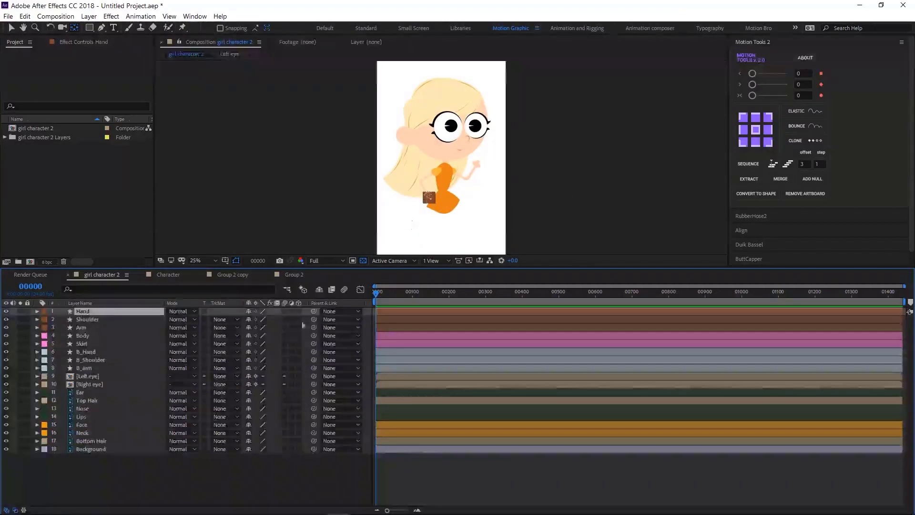
drag(315, 314, 91, 328)
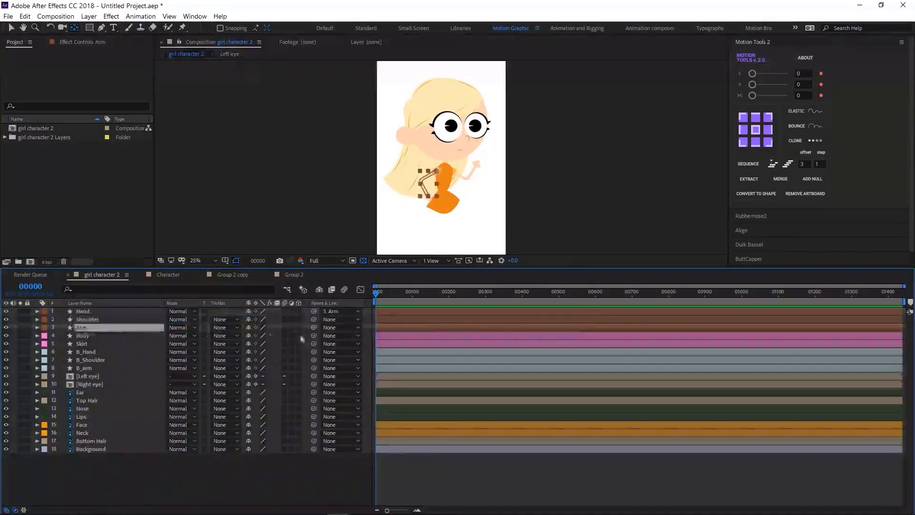
drag(181, 330, 121, 320)
drag(314, 318, 130, 338)
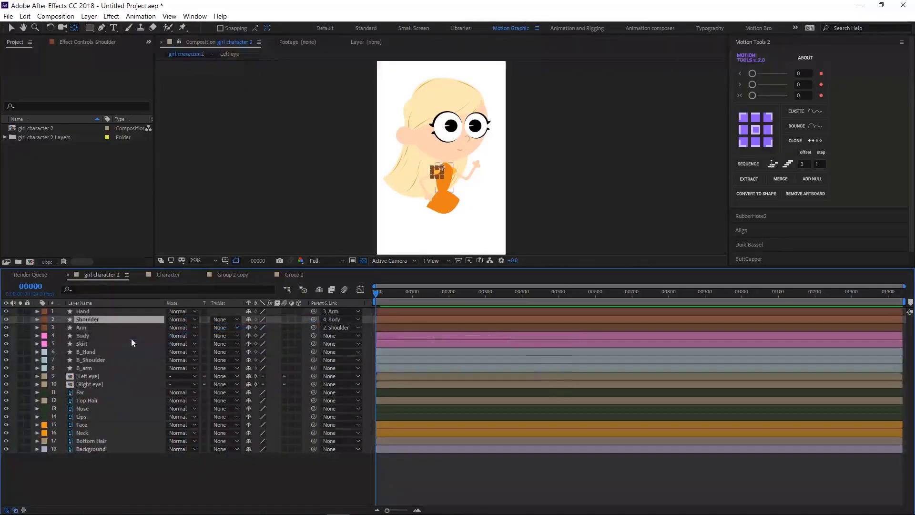
click(118, 345)
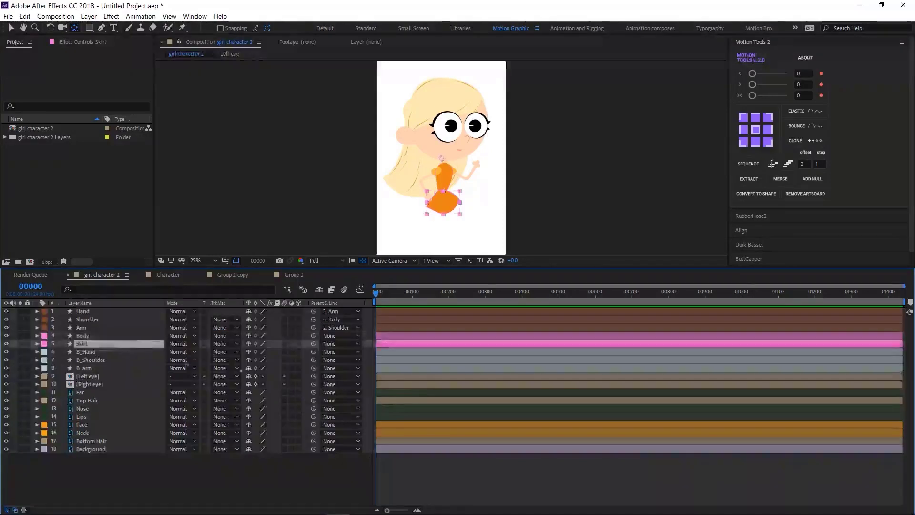
drag(313, 344, 140, 336)
click(140, 336)
Step: Parent B_Hand to B_arm, B_arm to B_Shoulder, and B_Shoulder to Body
click(104, 352)
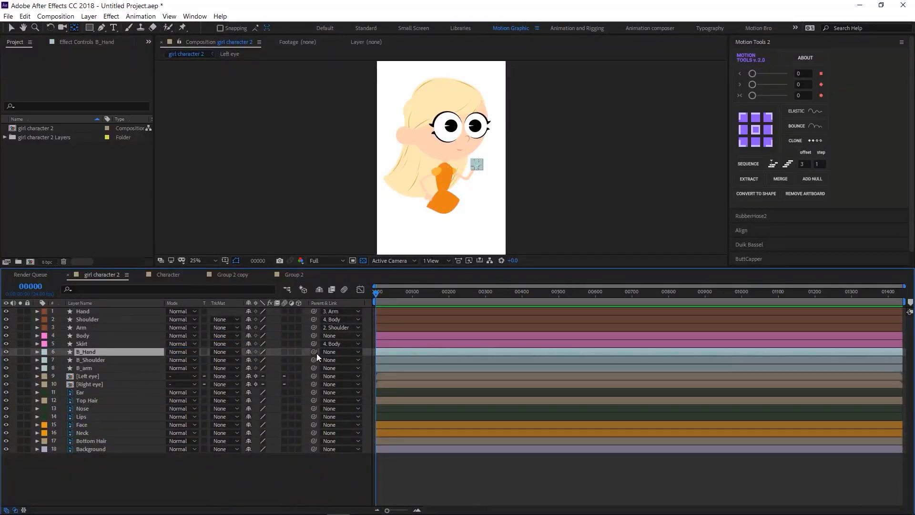
drag(314, 352, 133, 358)
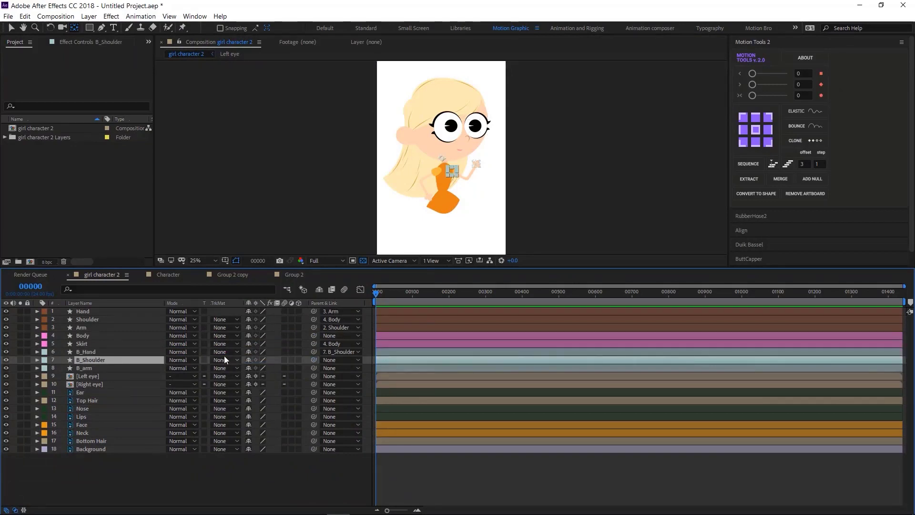
key(ctrl+z)
drag(314, 351, 136, 367)
click(158, 367)
drag(313, 368, 140, 362)
click(140, 360)
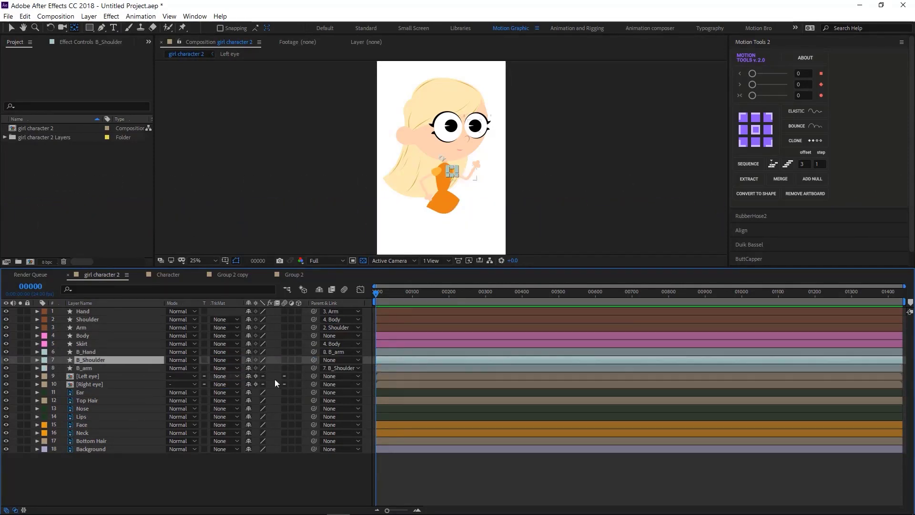
drag(313, 361, 112, 337)
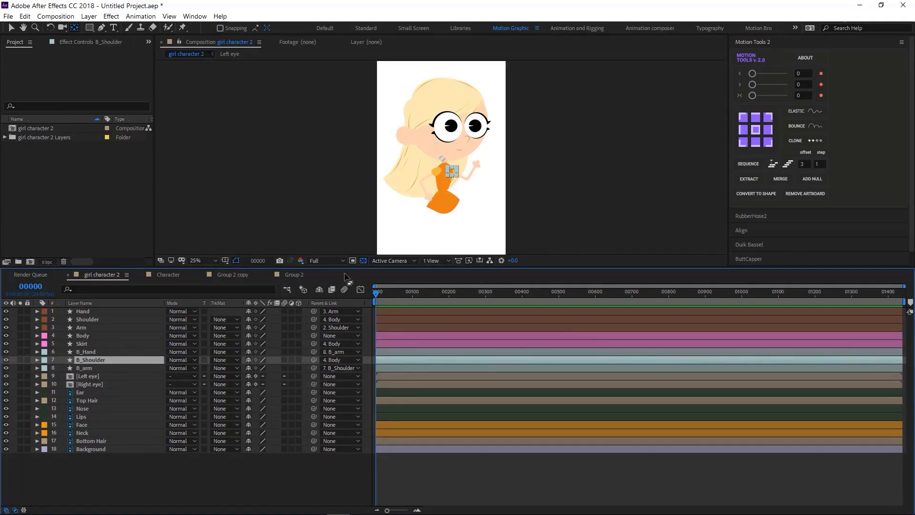
scroll(443, 157, up, 2)
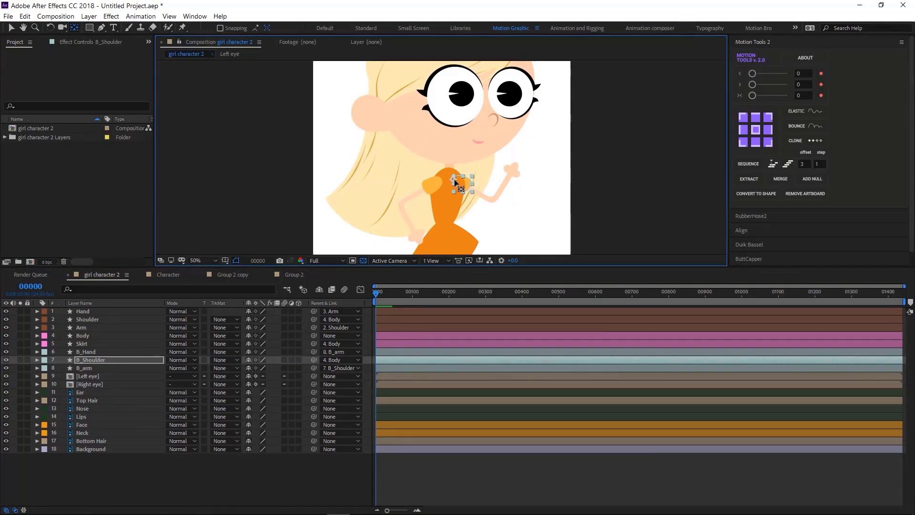
Step: Test-rotate B_Shoulder by about 10 degrees to check the arm rig
key(r)
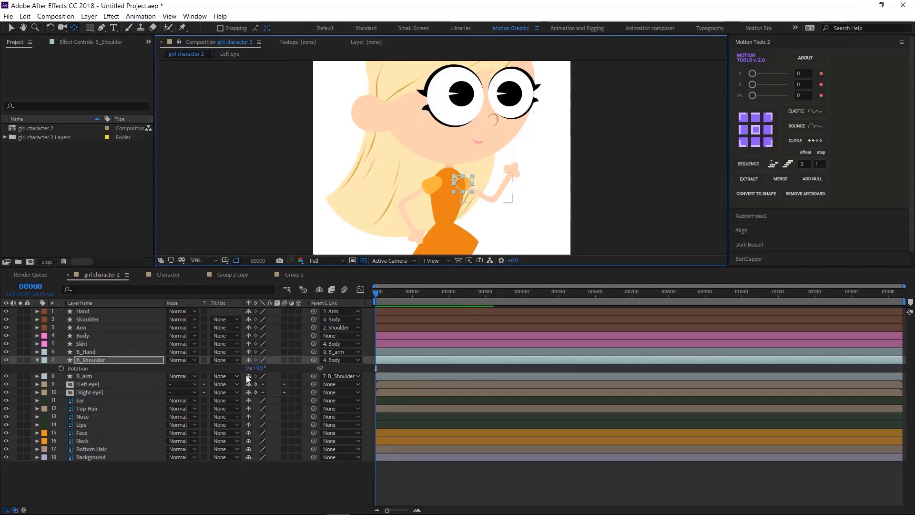
drag(258, 368, 258, 367)
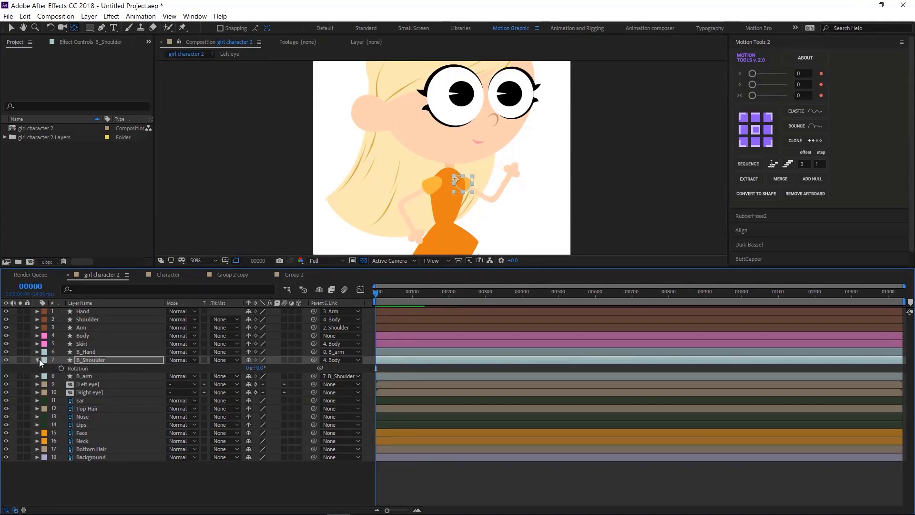
click(36, 360)
Step: Move the Left eye, Right eye and Ear pivot points onto the eyes and ear
click(95, 377)
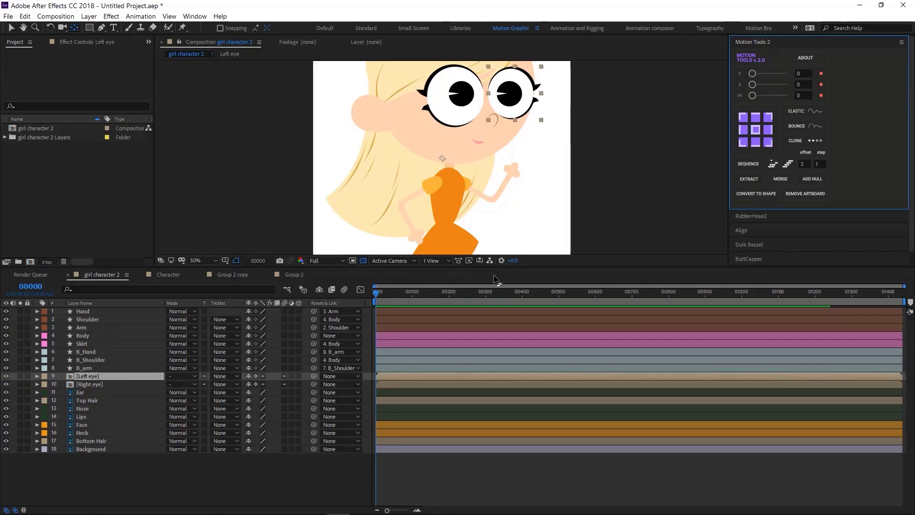
drag(442, 158, 515, 100)
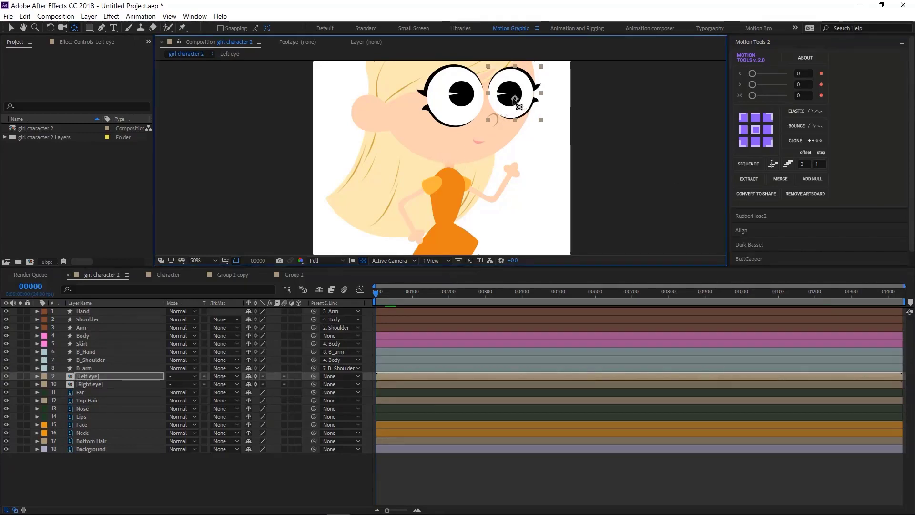
click(90, 384)
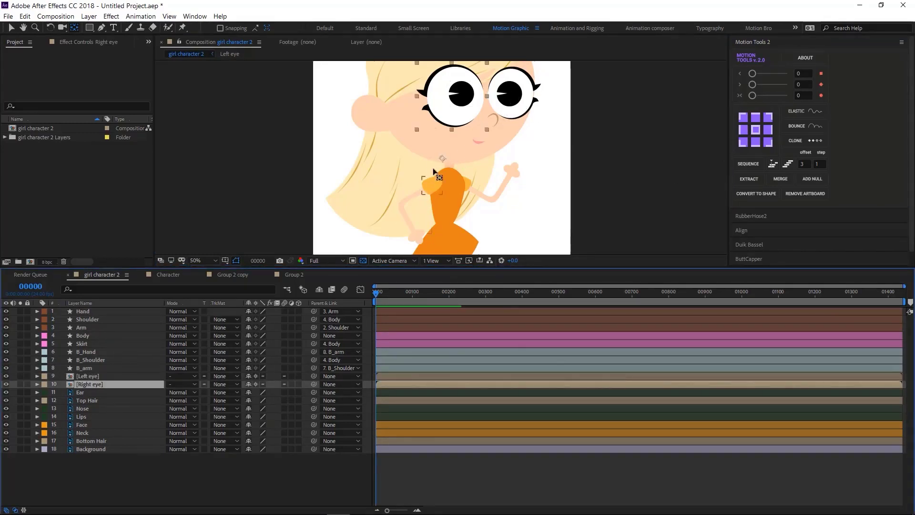
drag(439, 159, 453, 96)
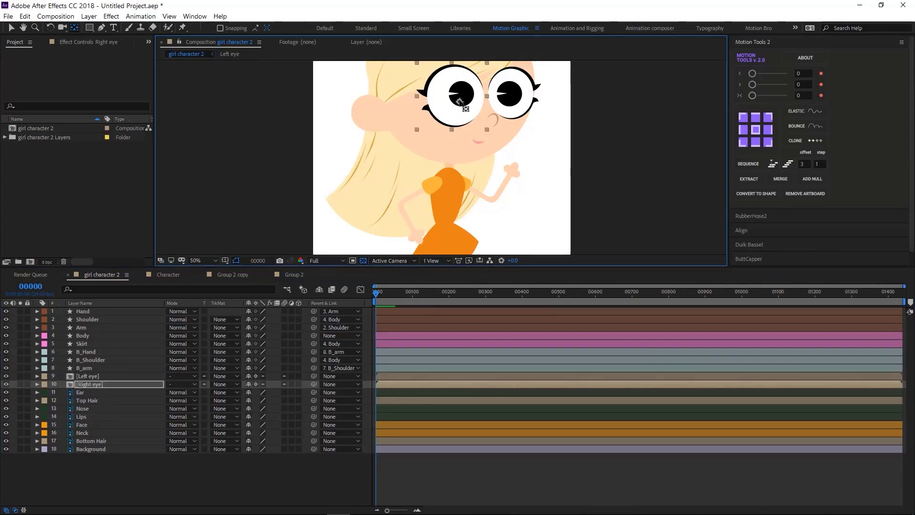
click(98, 392)
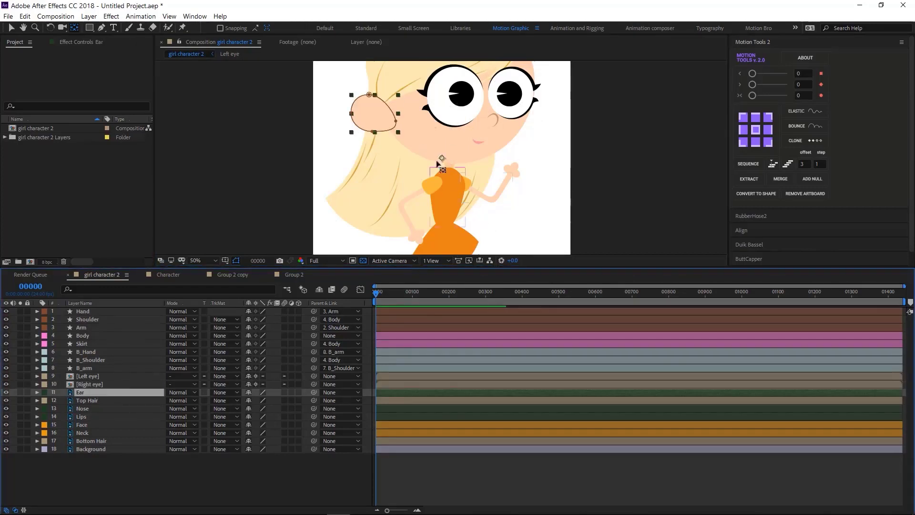
drag(442, 159, 392, 122)
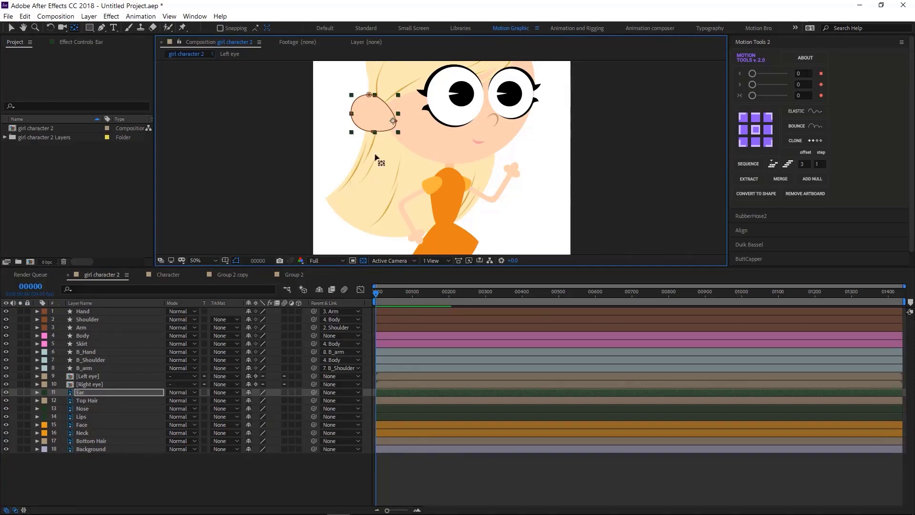
click(122, 474)
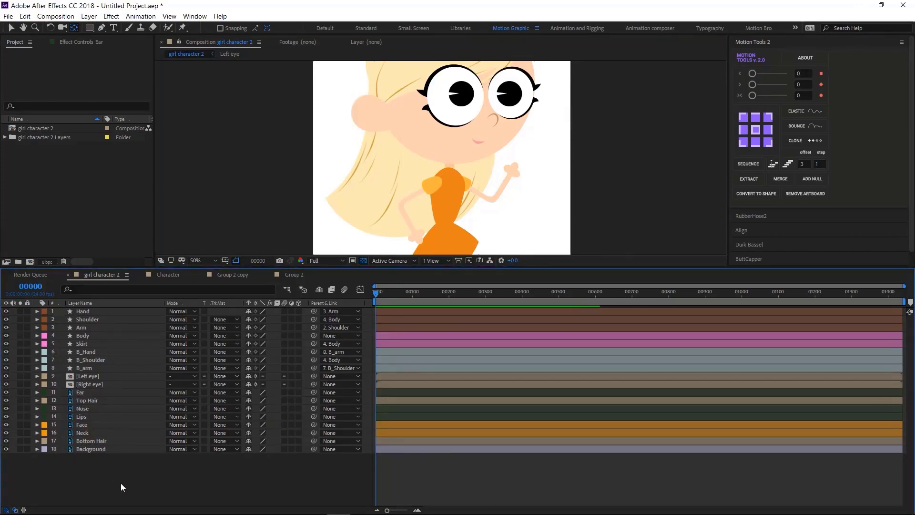
click(80, 393)
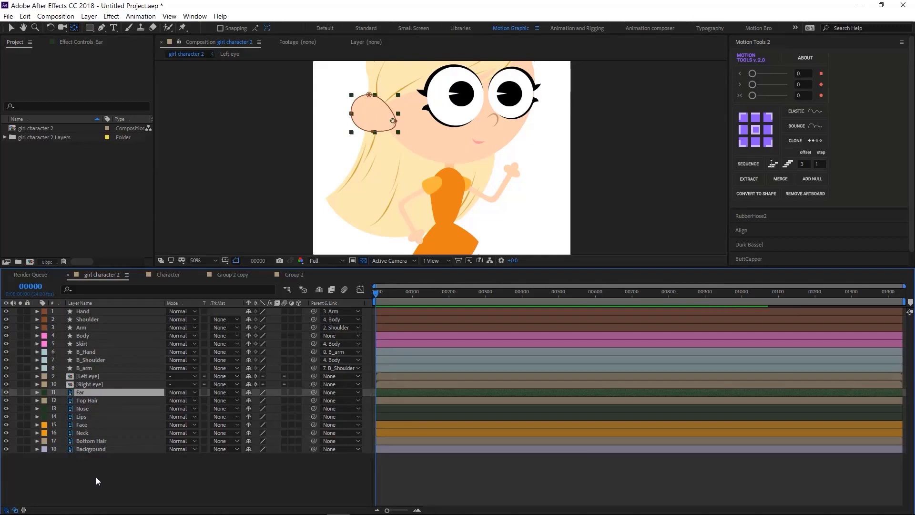
Step: Open girl character 2 (3), select Layer 4, and return to the girl character 2 composition
click(50, 128)
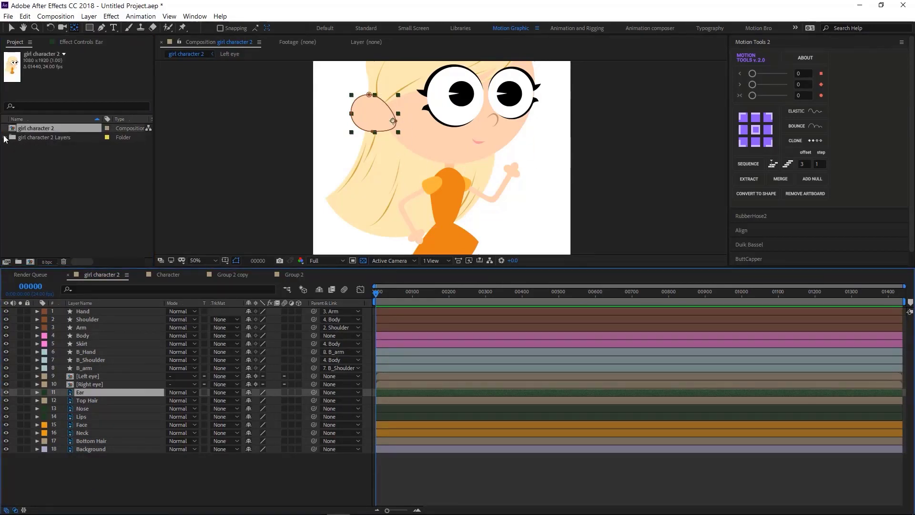
double_click(48, 137)
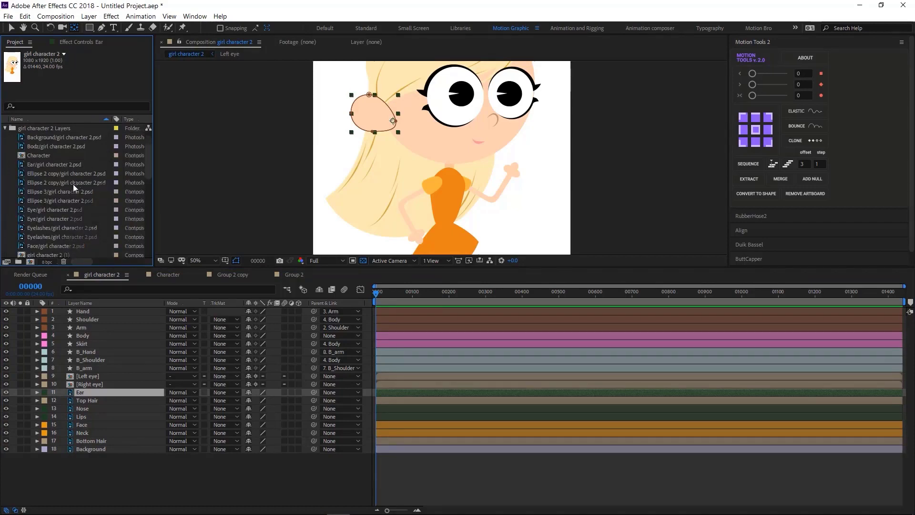
scroll(69, 188, down, 5)
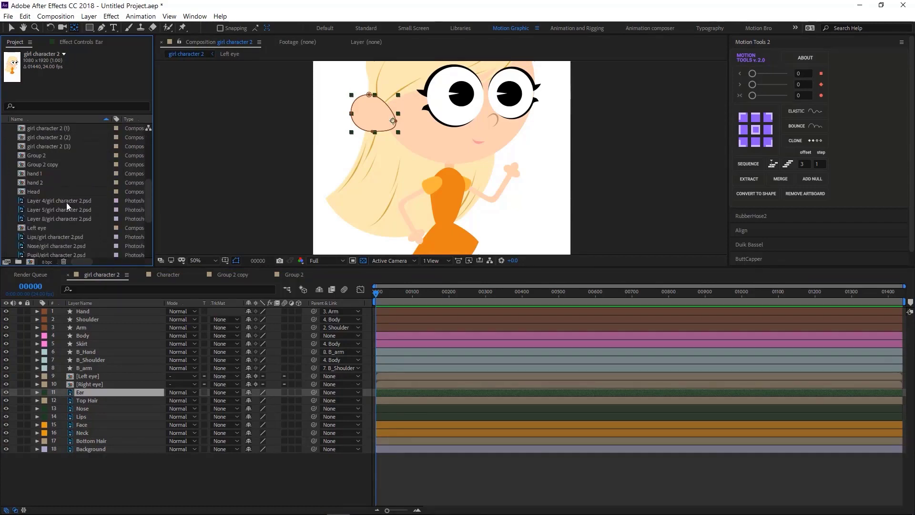
click(39, 146)
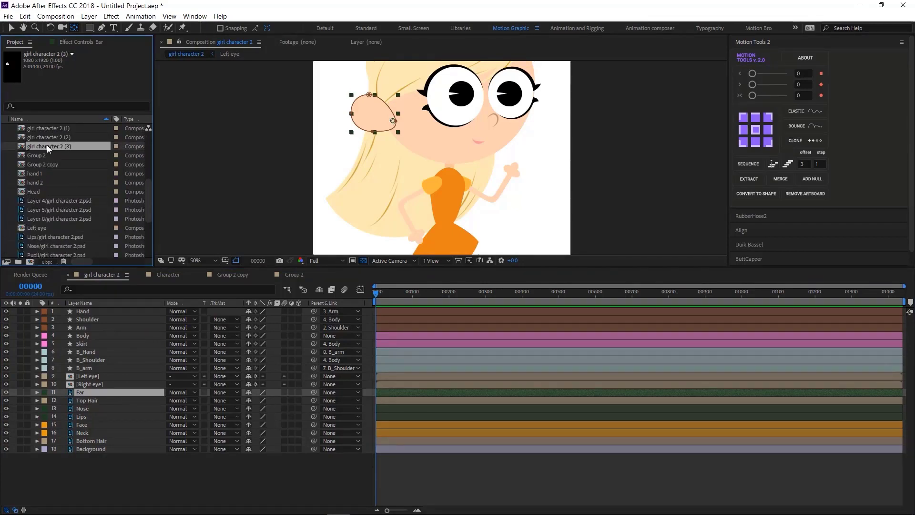
double_click(42, 147)
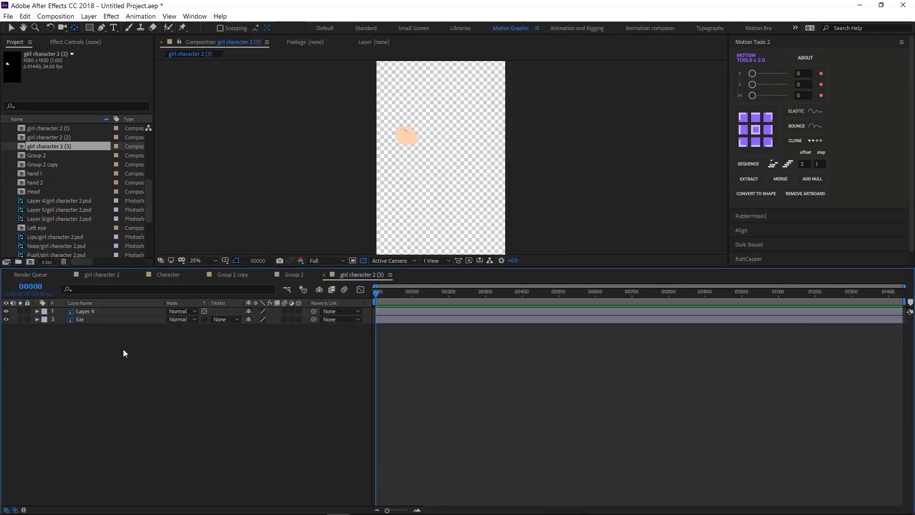
click(98, 311)
click(169, 275)
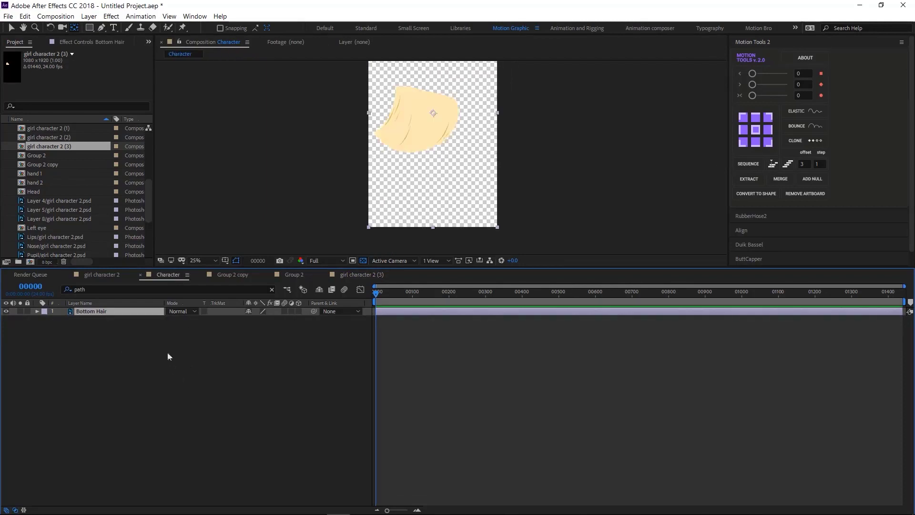
click(118, 276)
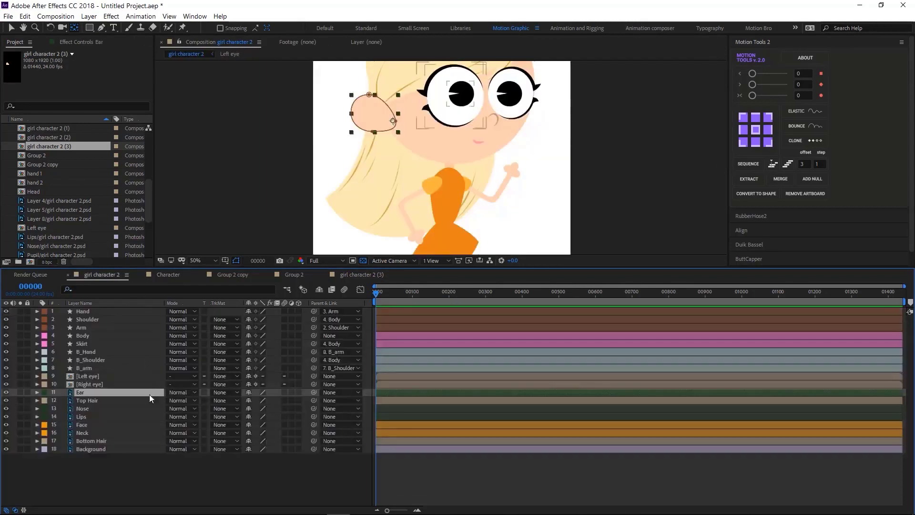
click(113, 482)
Step: Paste Layer 4, move it between Right eye and Ear, and parent it to Ear
key(ctrl+v)
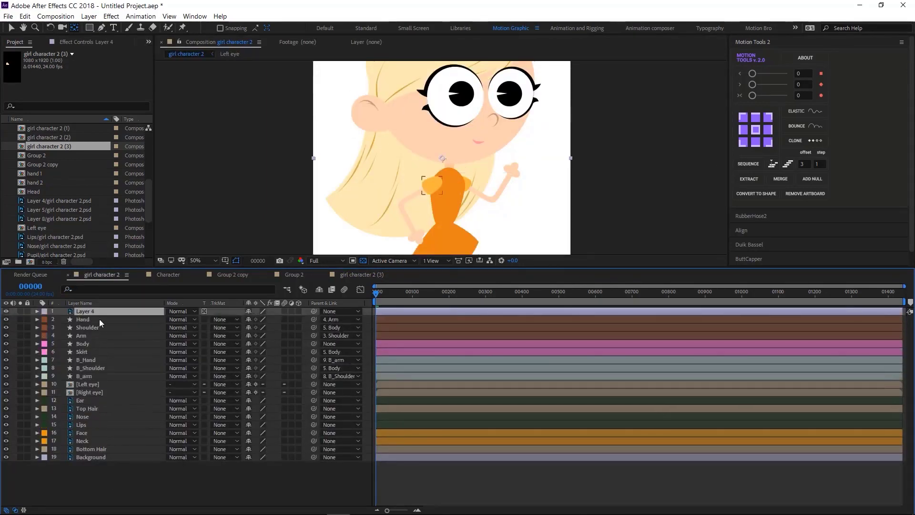
drag(99, 313, 96, 395)
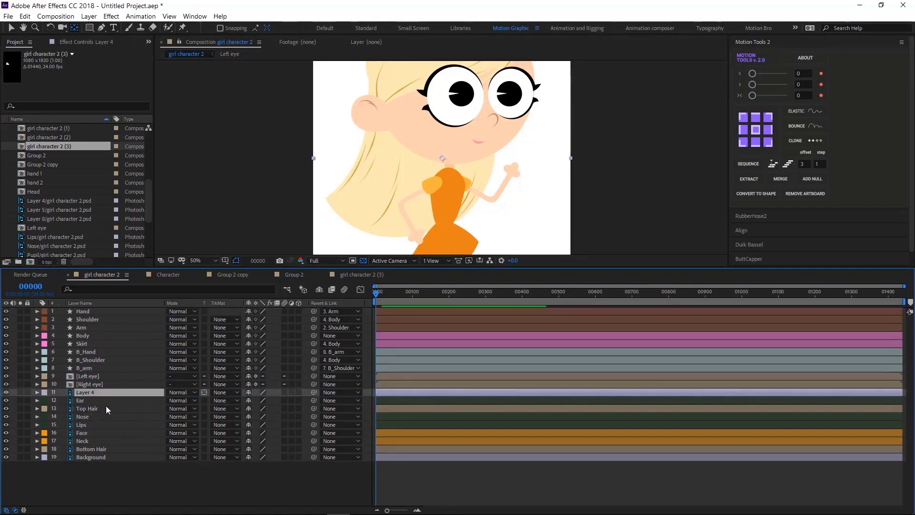
drag(311, 393, 133, 396)
drag(108, 400, 108, 400)
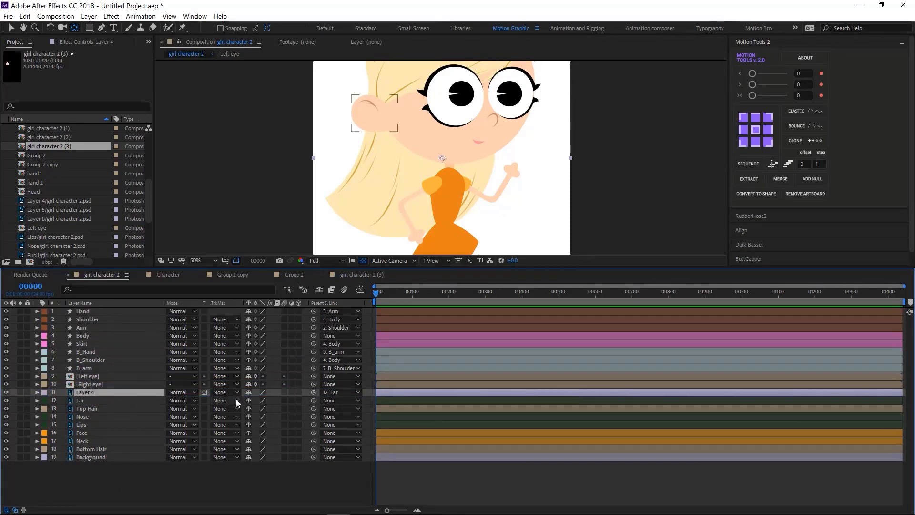
Step: Rename Layer 4 to 'Ear Stroke' and give it a Dark Green label
key(Return)
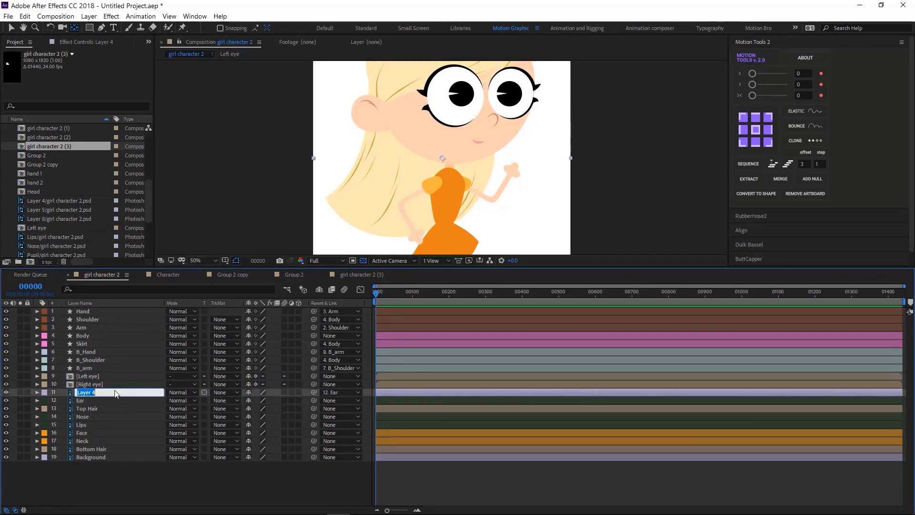
text(Ear Stro)
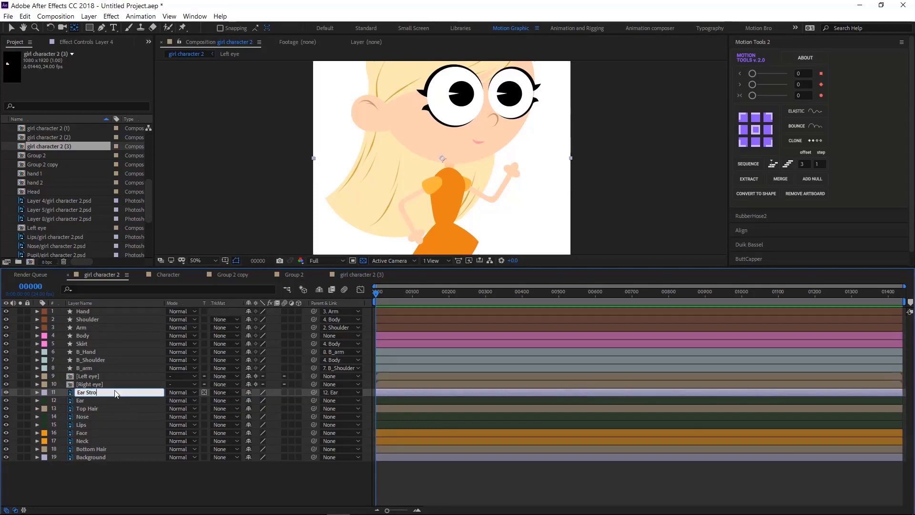
text(ke)
key(Return)
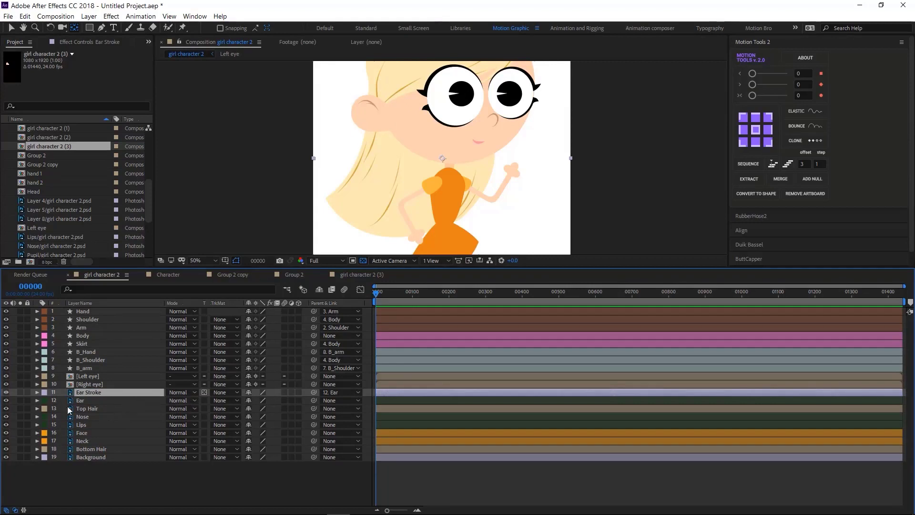
click(46, 393)
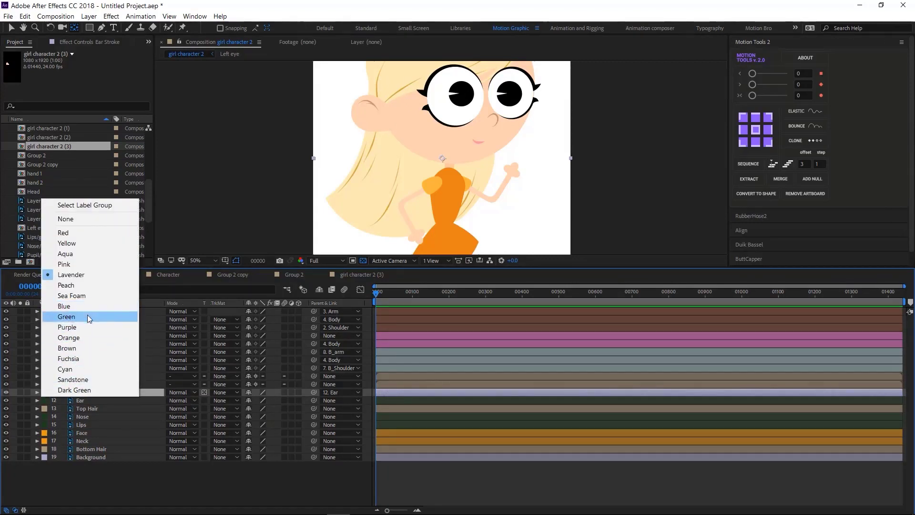
click(83, 391)
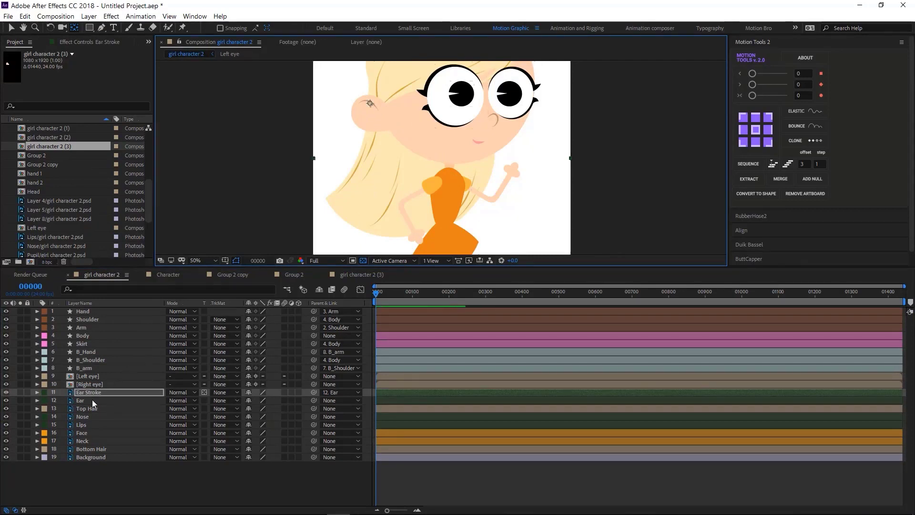
click(91, 400)
Step: Review the head layers, briefly viewing Bottom Hair on its own
click(98, 408)
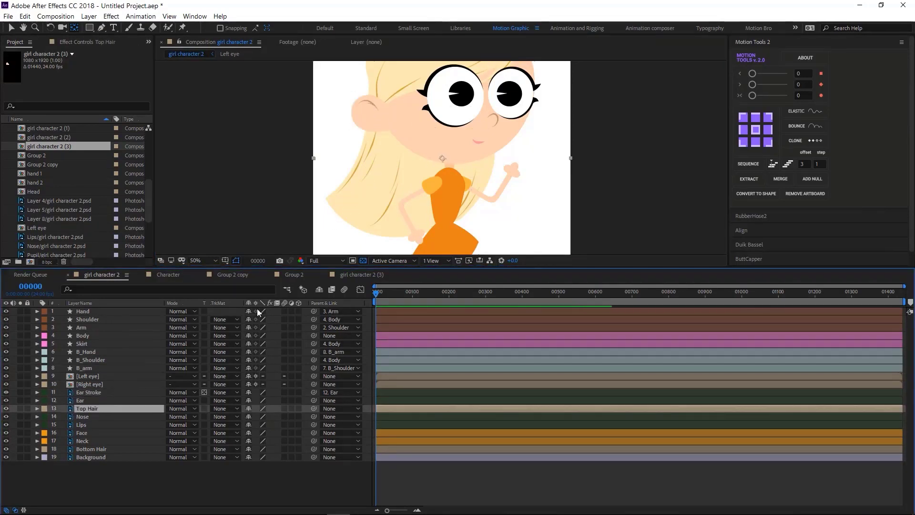
scroll(462, 130, down, 2)
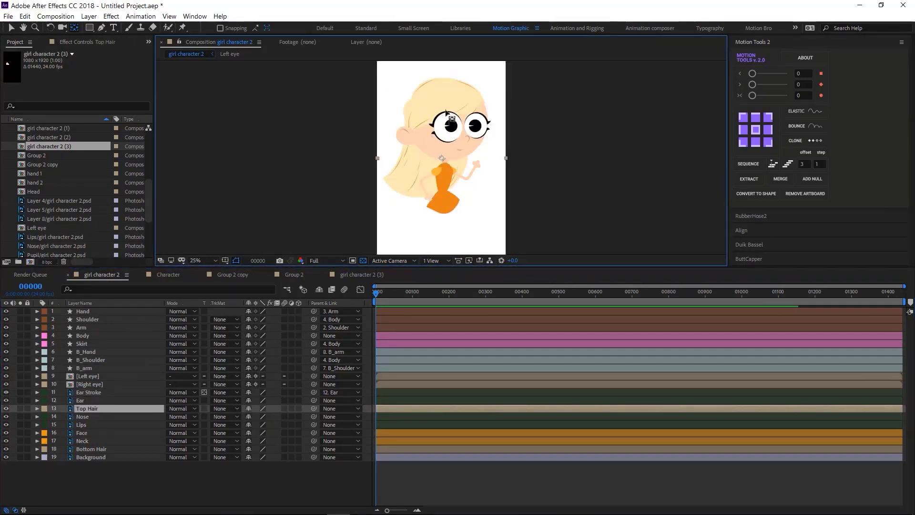
click(83, 416)
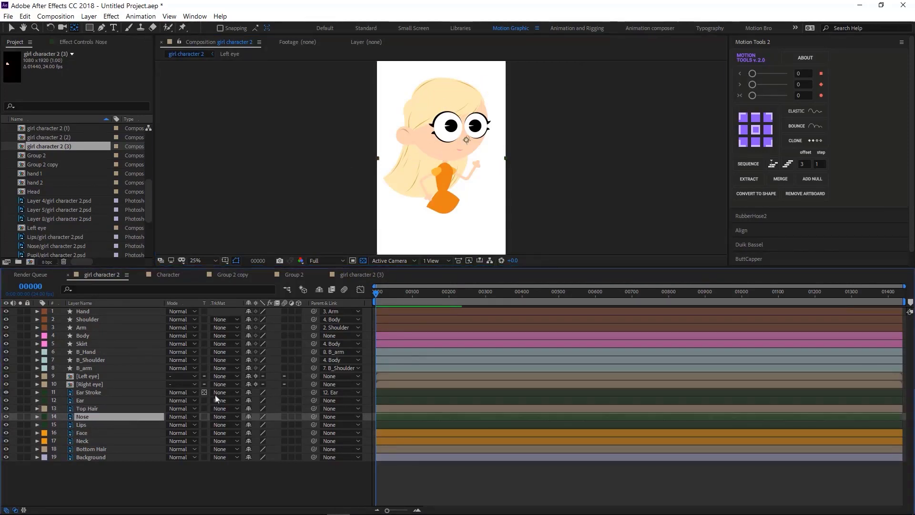
click(83, 424)
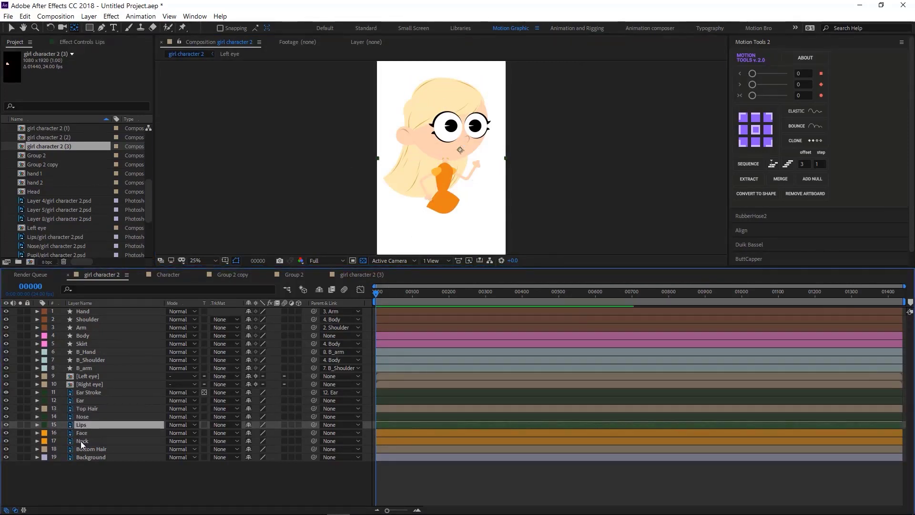
click(79, 433)
click(93, 441)
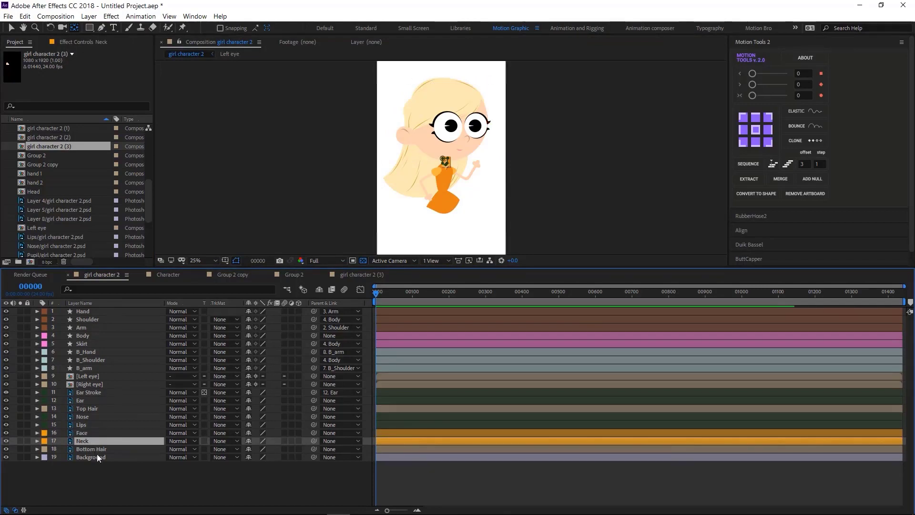
click(98, 448)
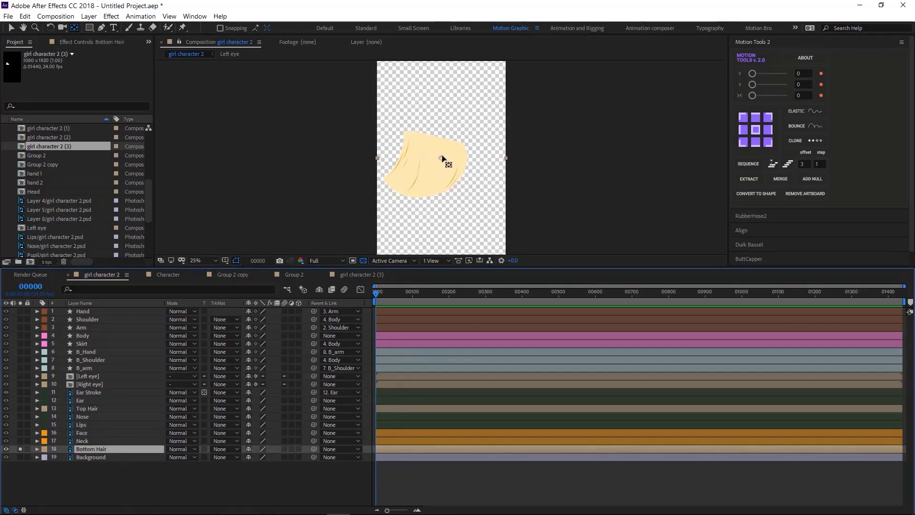
click(441, 148)
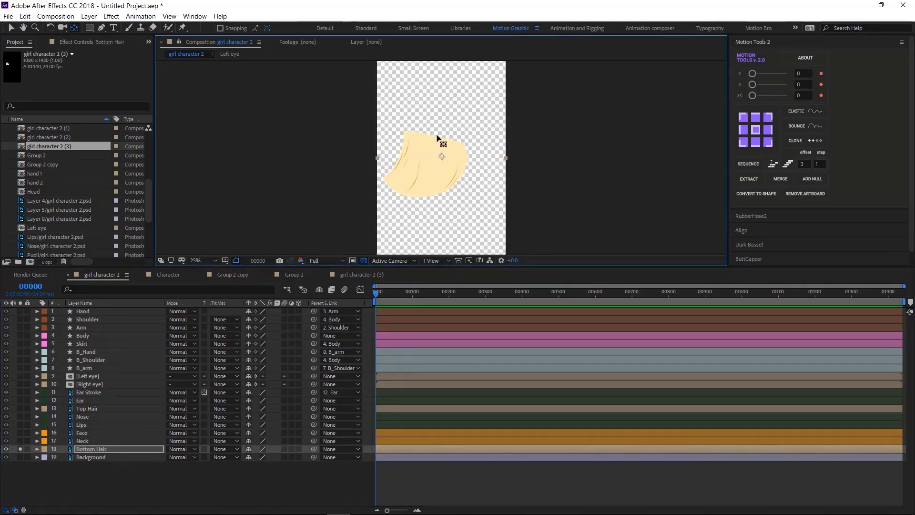
click(24, 448)
click(20, 448)
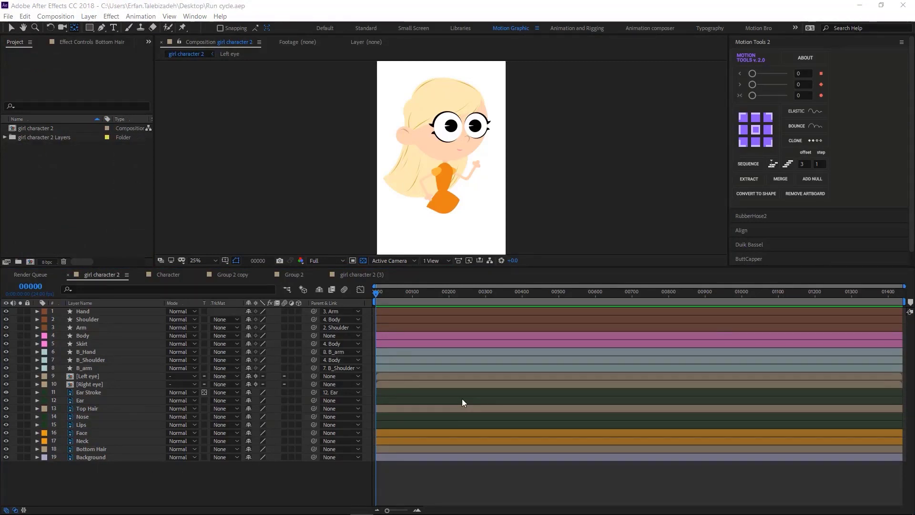
Step: Parent both eyes to Face, Face to Neck, and Neck to Body
key(v)
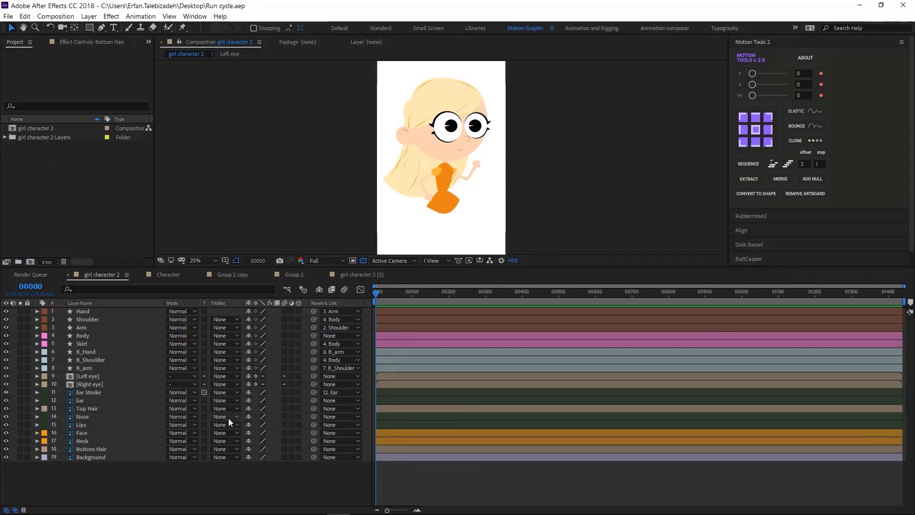
click(104, 375)
ctrl+click(99, 385)
drag(312, 376, 107, 433)
click(99, 439)
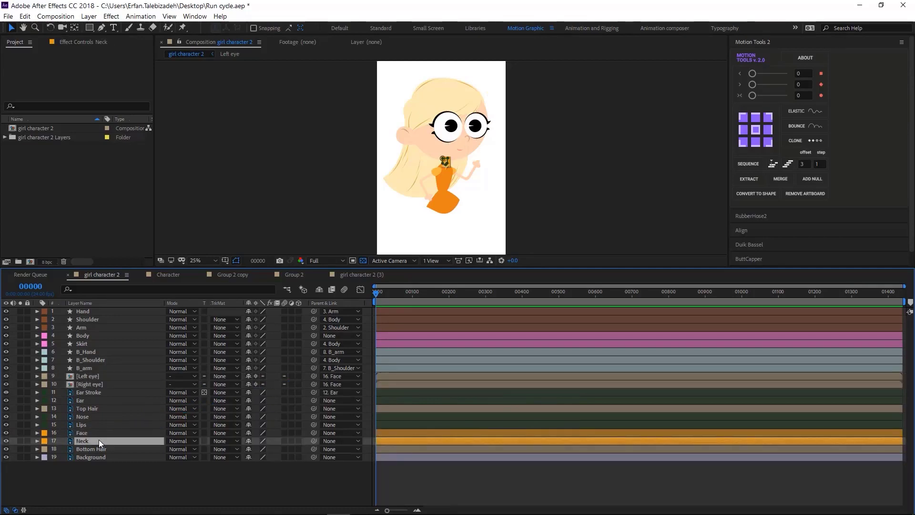
click(95, 432)
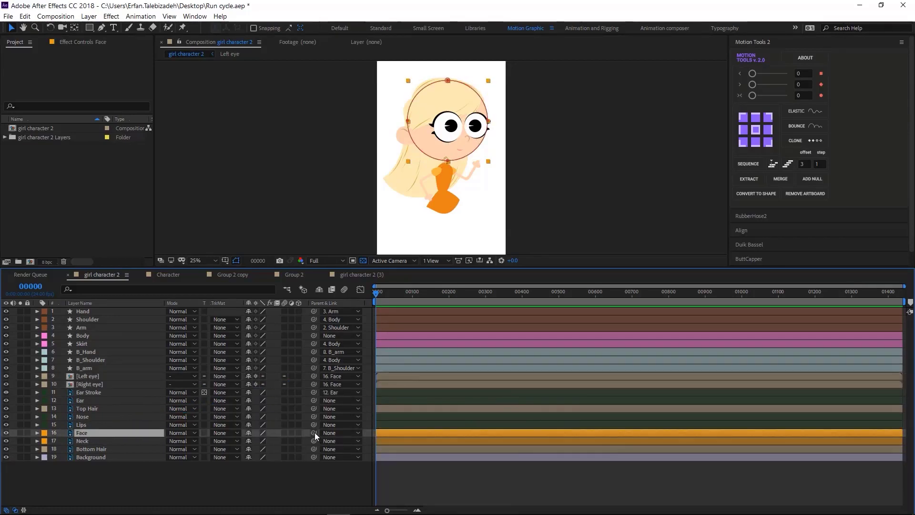
drag(314, 433, 96, 439)
click(96, 440)
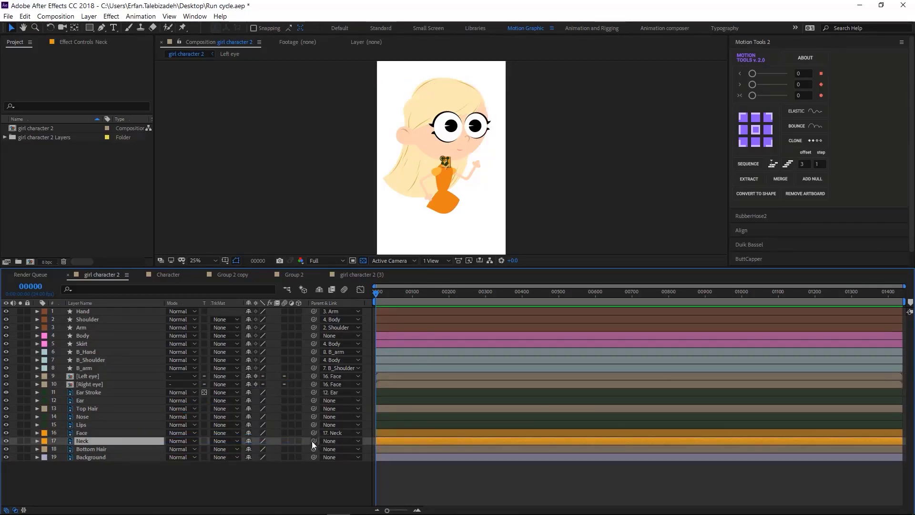
drag(313, 441, 93, 335)
Step: Parent Bottom Hair to Top Hair, then Top Hair, Ear, Nose and Lips to Face; hide Skirt
drag(312, 449, 108, 410)
click(143, 410)
drag(313, 408, 99, 431)
click(88, 423)
shift+click(87, 418)
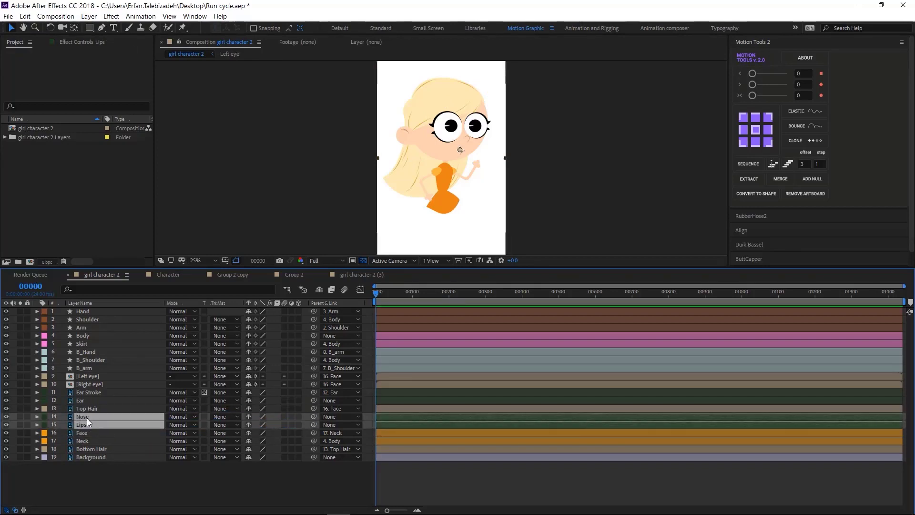
ctrl+click(87, 400)
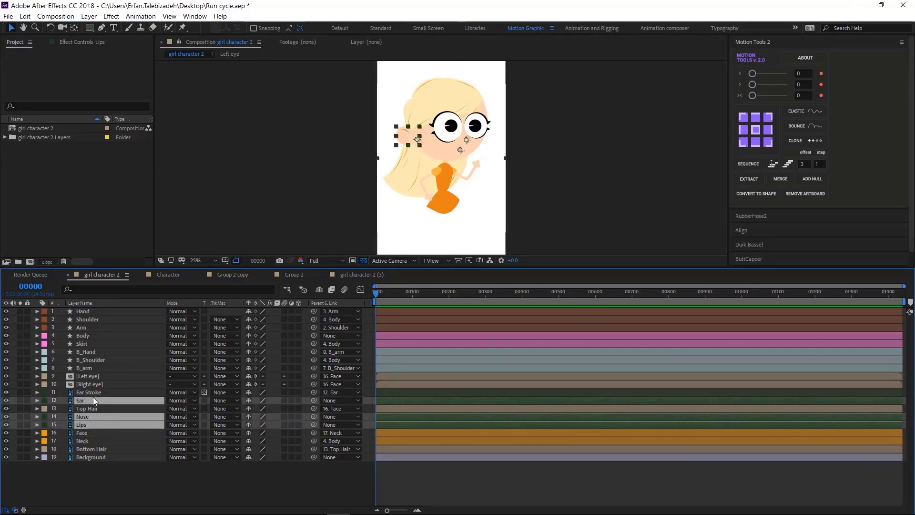
drag(312, 399, 96, 435)
click(185, 467)
click(5, 343)
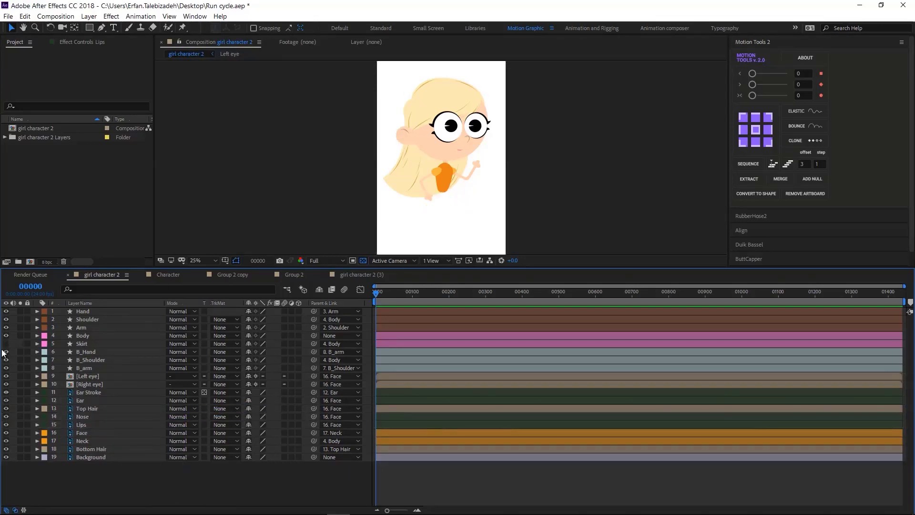
Step: Hide B_Hand, zoom in on the dress, and draw a peach rectangle below it
click(7, 351)
scroll(447, 216, up, 2)
drag(429, 194, 429, 148)
scroll(429, 148, up, 2)
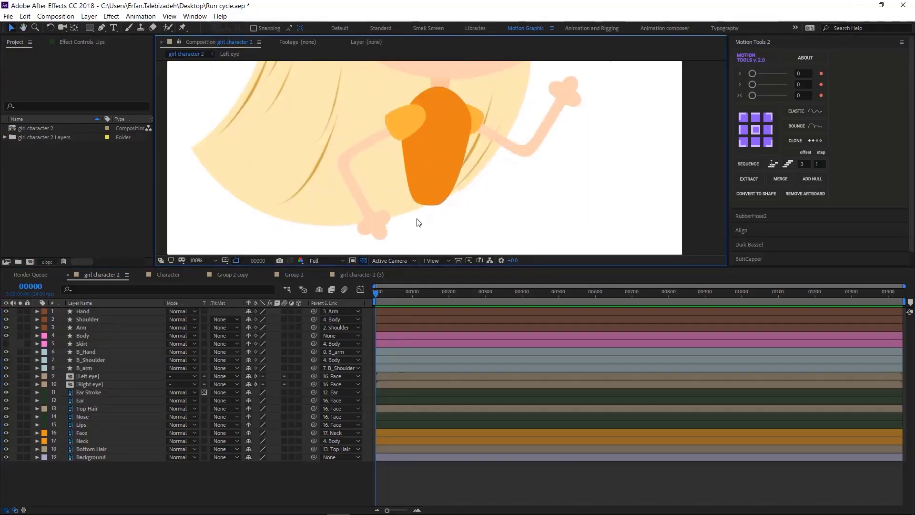
drag(417, 219, 416, 178)
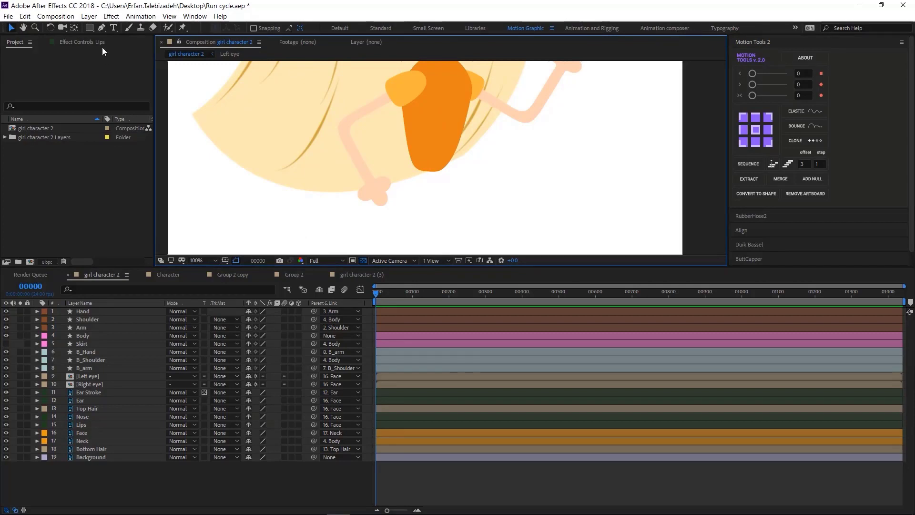
click(89, 29)
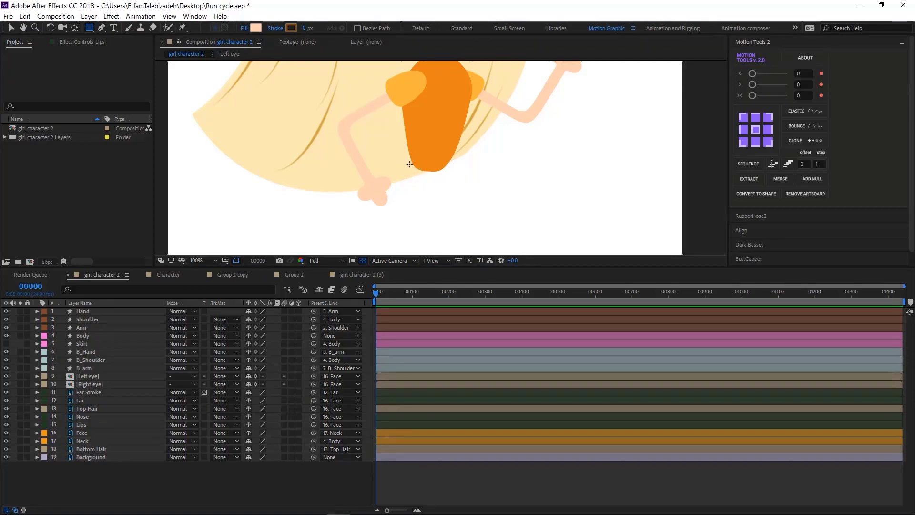
drag(413, 165, 450, 198)
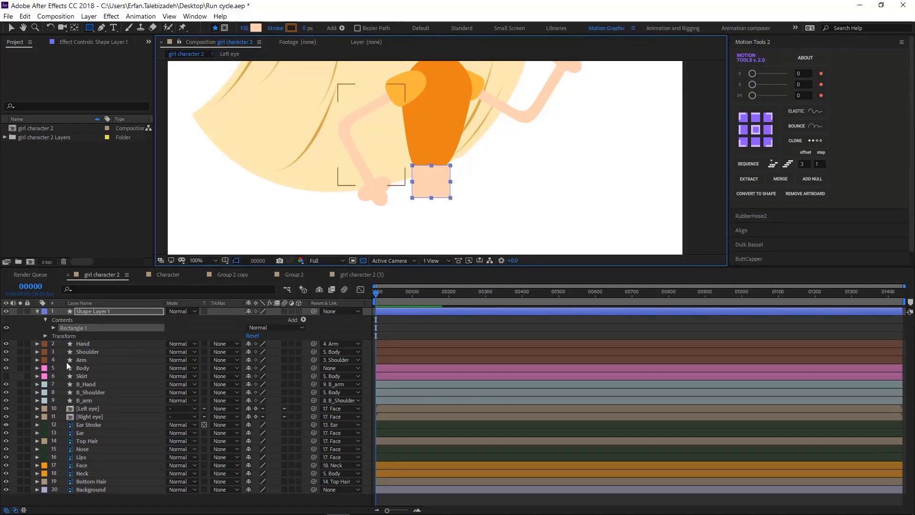
Step: Rename the new shape layer to 'Crotch'
click(127, 313)
key(Return)
text(Croth)
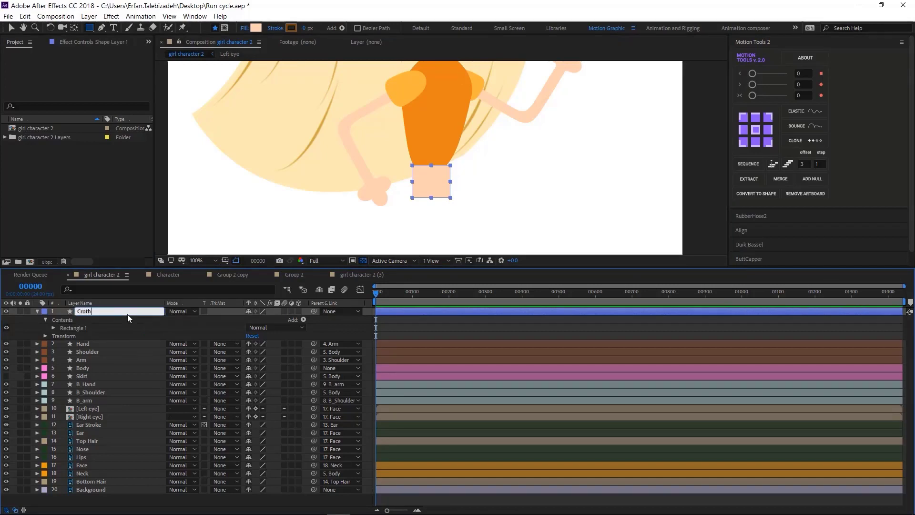
key(BackSpace)
text(ch)
key(Return)
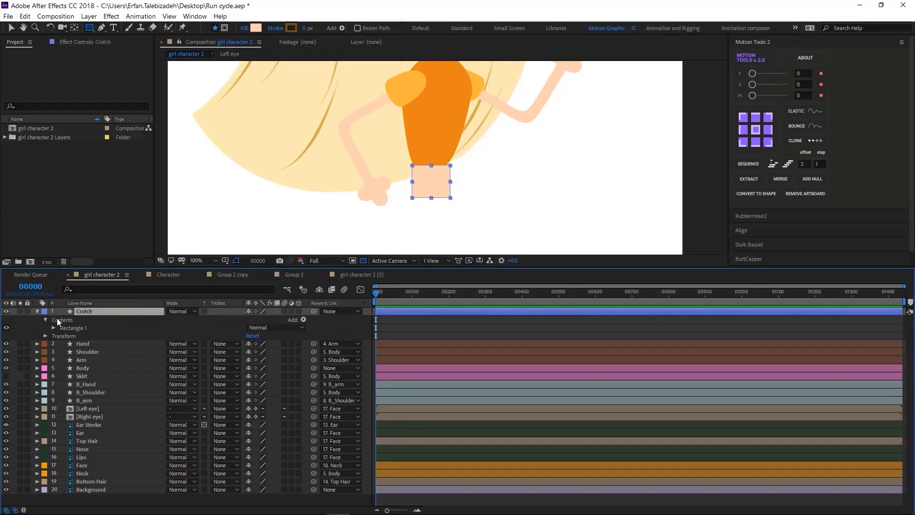
Step: Move Crotch just below Skirt in the layer stack and give it a Fuchsia label
click(38, 311)
drag(93, 312, 87, 353)
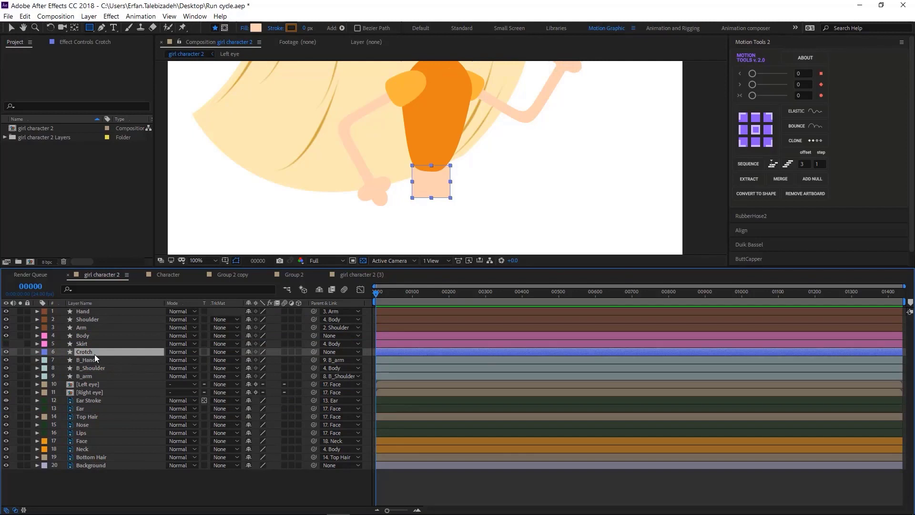
click(45, 352)
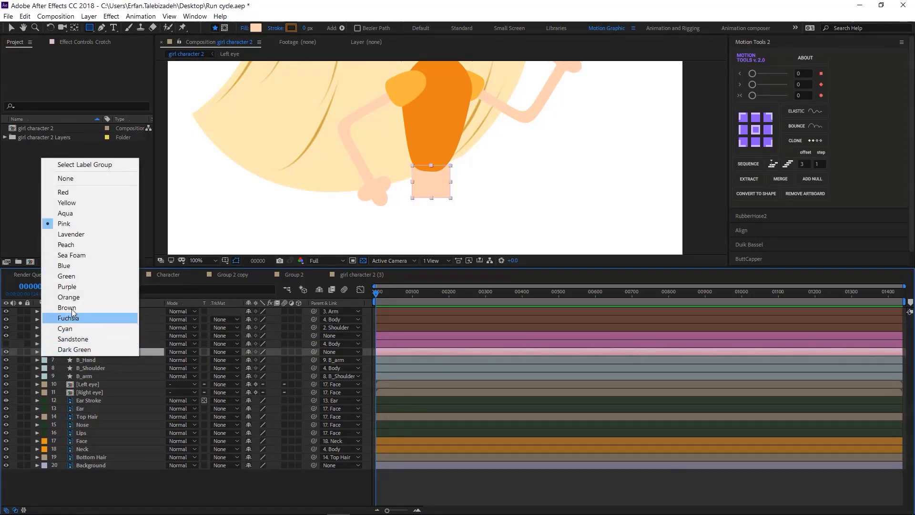
click(82, 319)
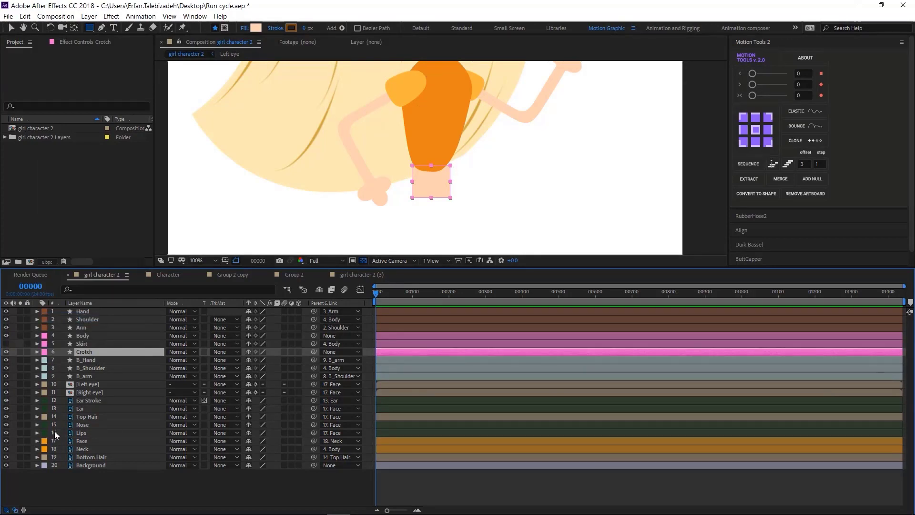
click(160, 488)
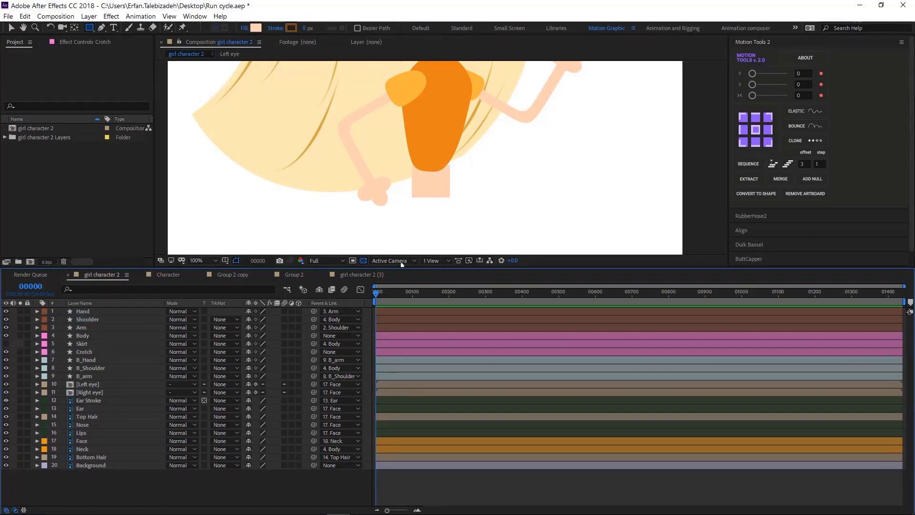
Step: Build a Hip/Ankle rubber hose named 'Front Leg' with RubberHose2
drag(472, 184, 462, 109)
click(737, 217)
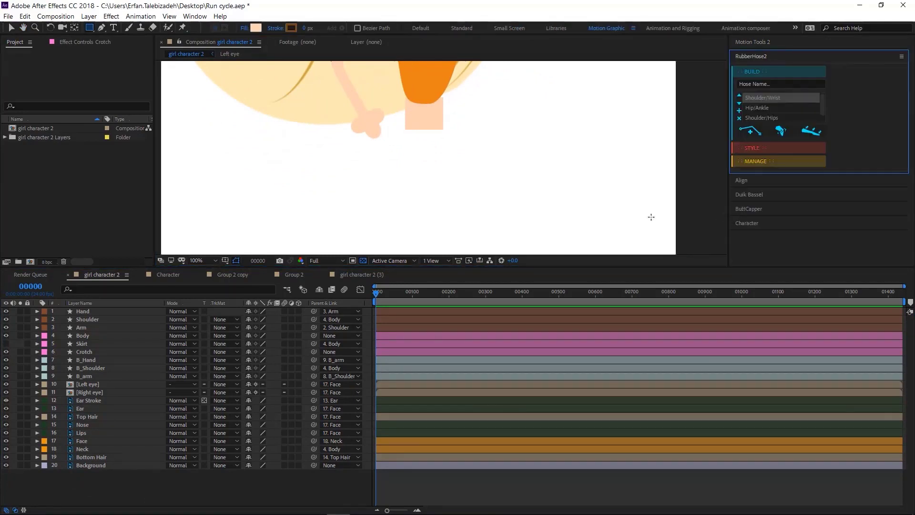
click(764, 83)
text(Front Le)
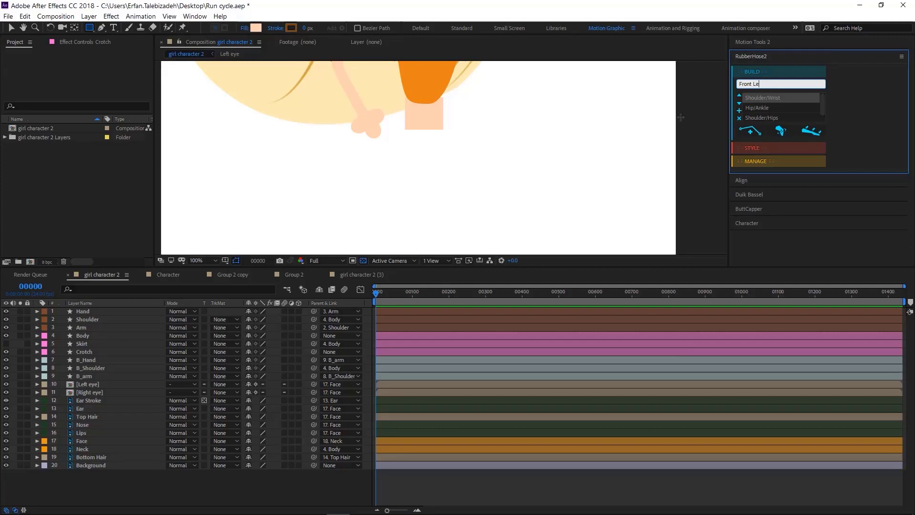
text(g)
click(776, 107)
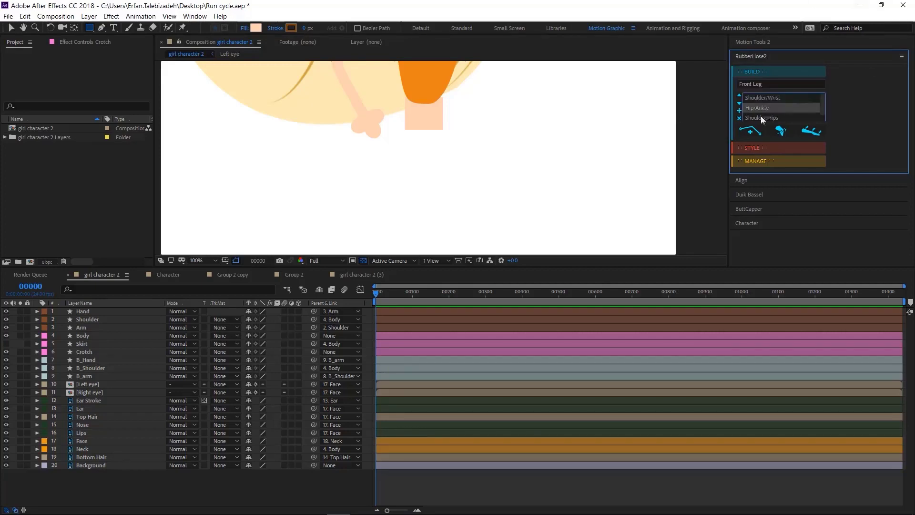
click(750, 134)
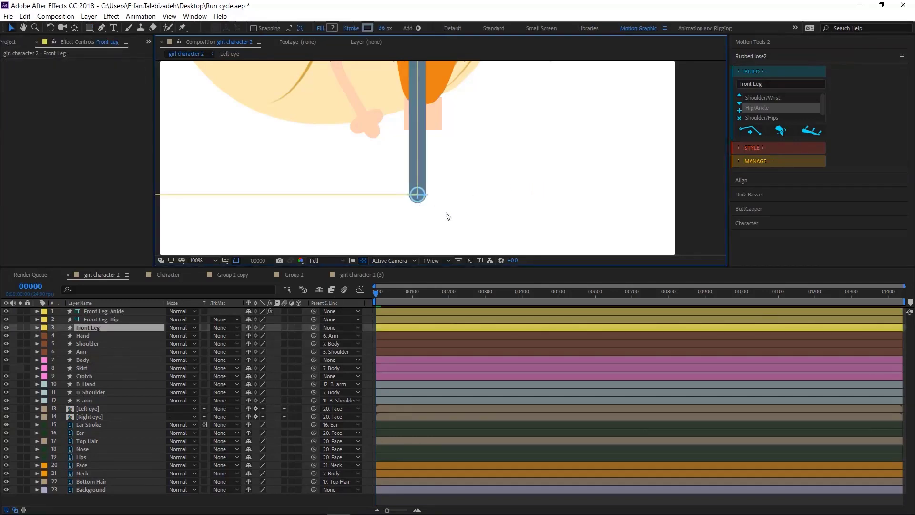
Step: Place the Front Leg hip at the skirt's bottom and pull the ankle down below
scroll(430, 139, down, 4)
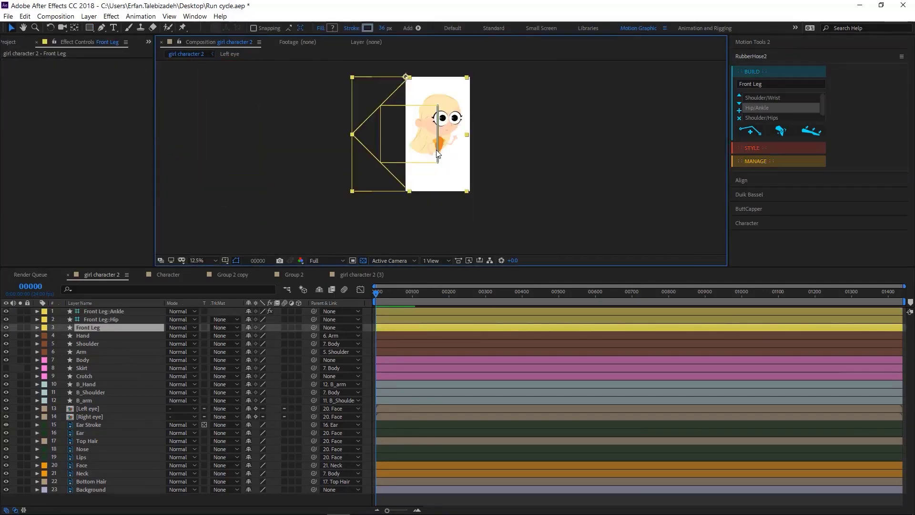
click(110, 319)
scroll(418, 203, up, 3)
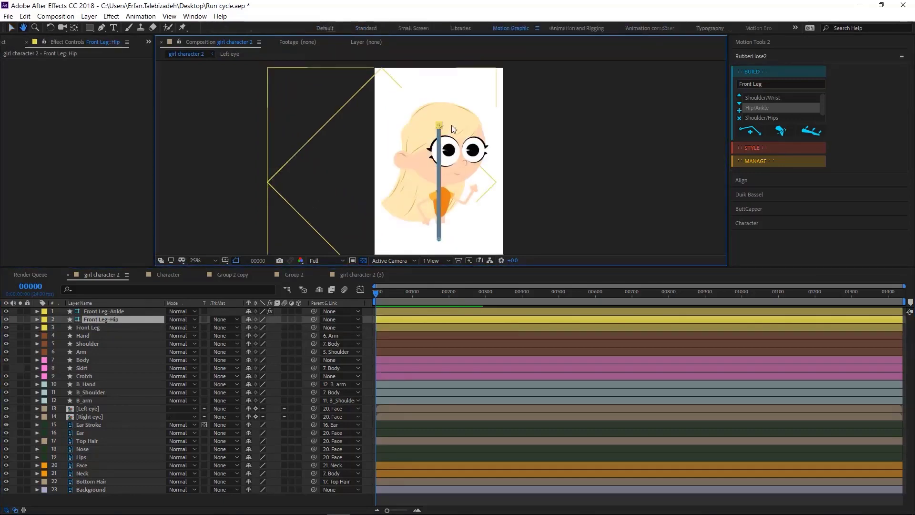
drag(439, 127, 446, 223)
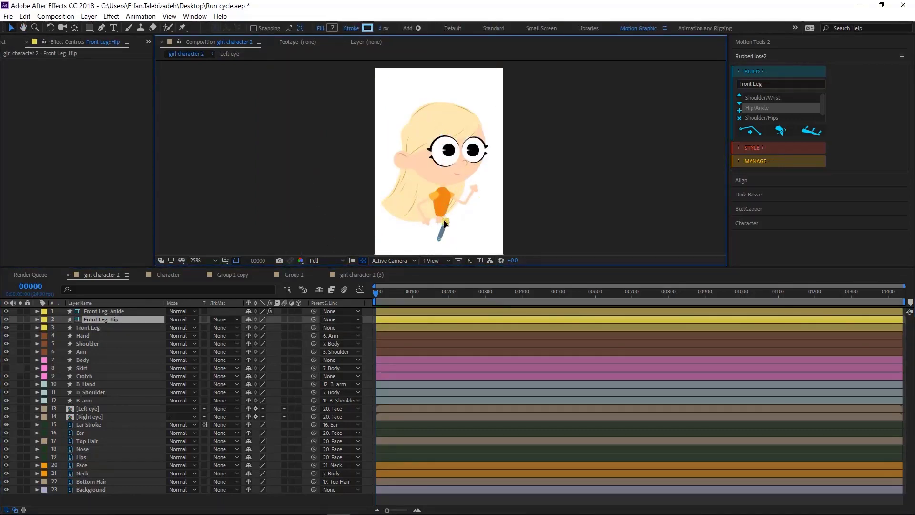
scroll(440, 209, up, 2)
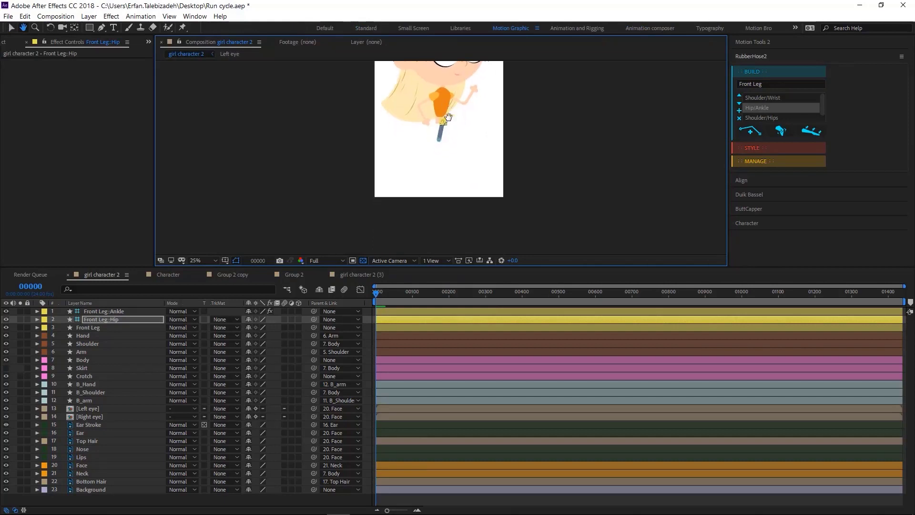
scroll(434, 157, up, 2)
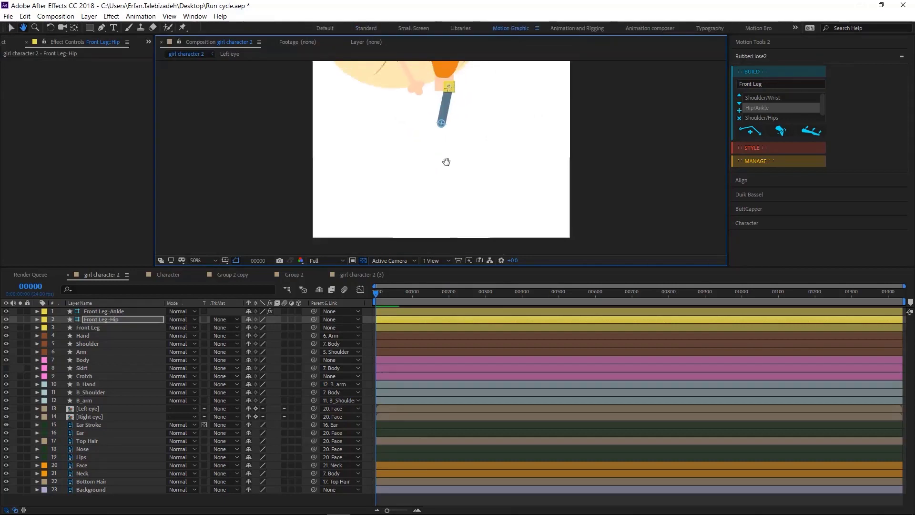
click(115, 310)
drag(446, 133, 455, 176)
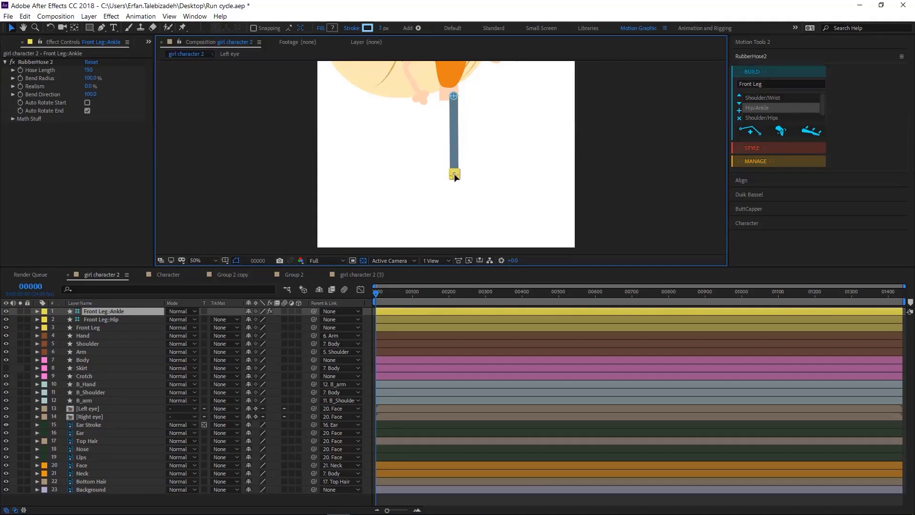
scroll(410, 173, up, 3)
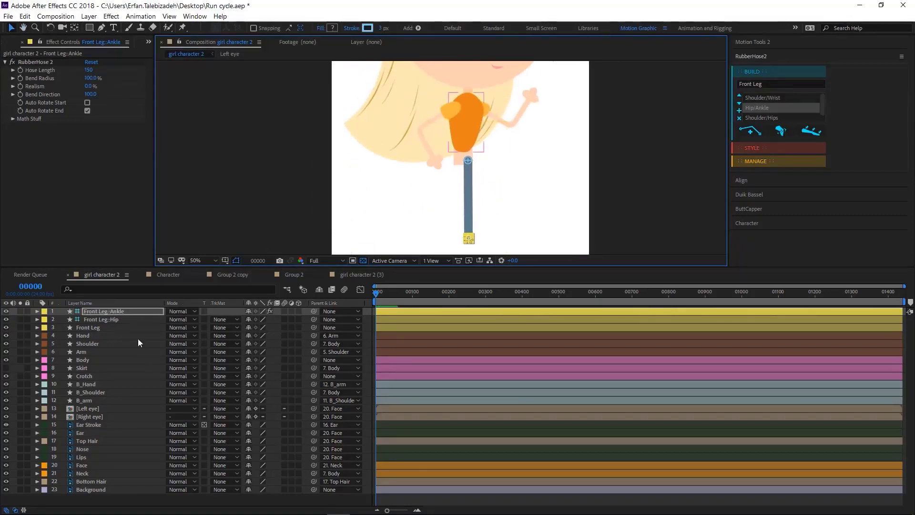
click(101, 328)
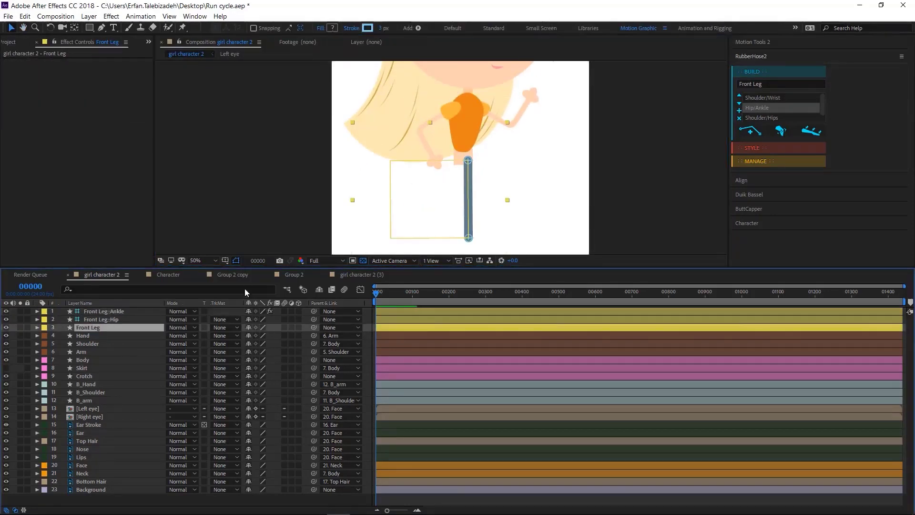
Step: Set the Front Leg stroke colour to the character's sampled skin tone
click(368, 26)
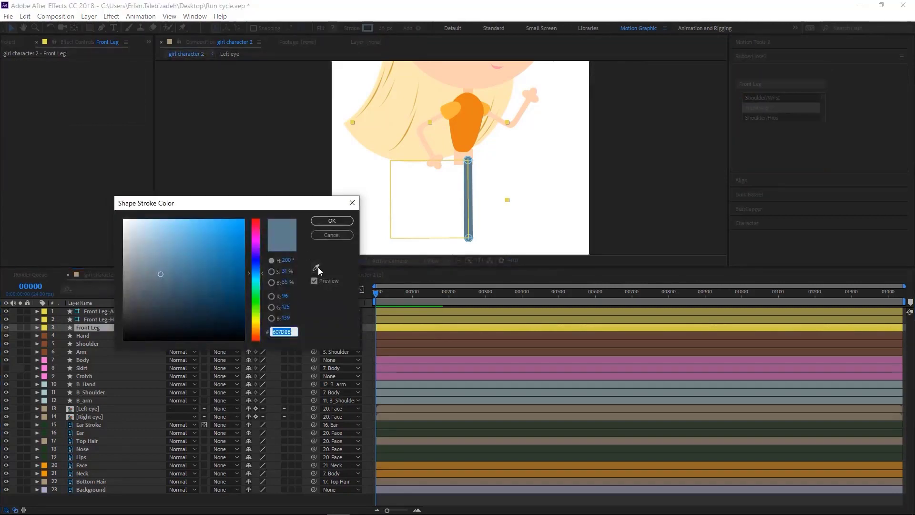
click(316, 267)
click(440, 159)
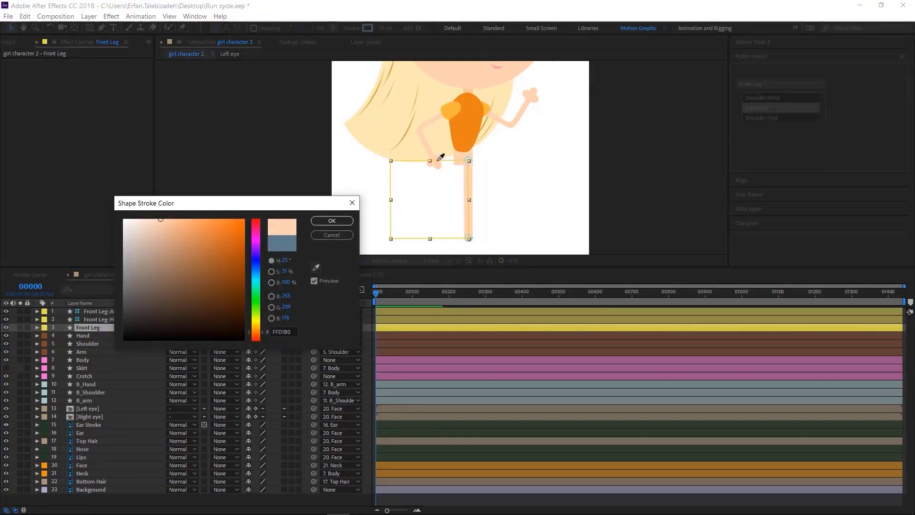
click(332, 221)
Step: Duplicate the BaseHose group and add Trim Paths to BaseHose 2
click(146, 327)
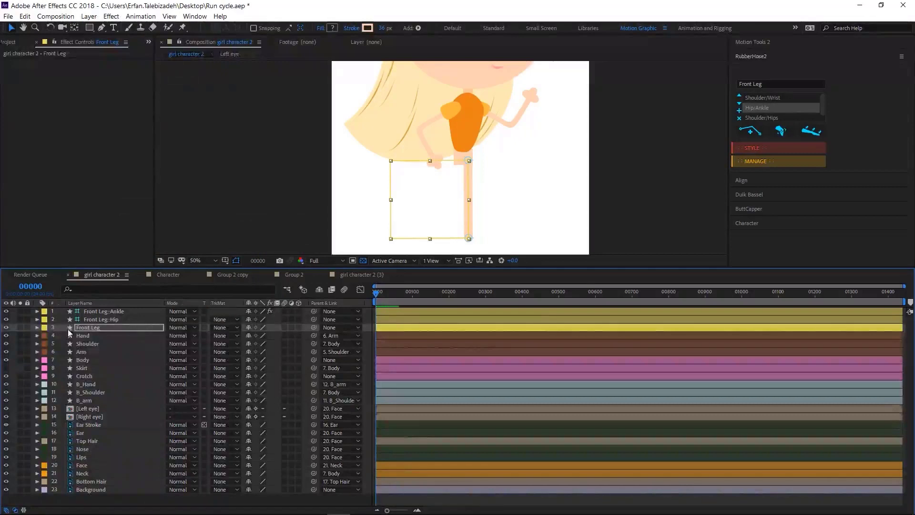
click(37, 327)
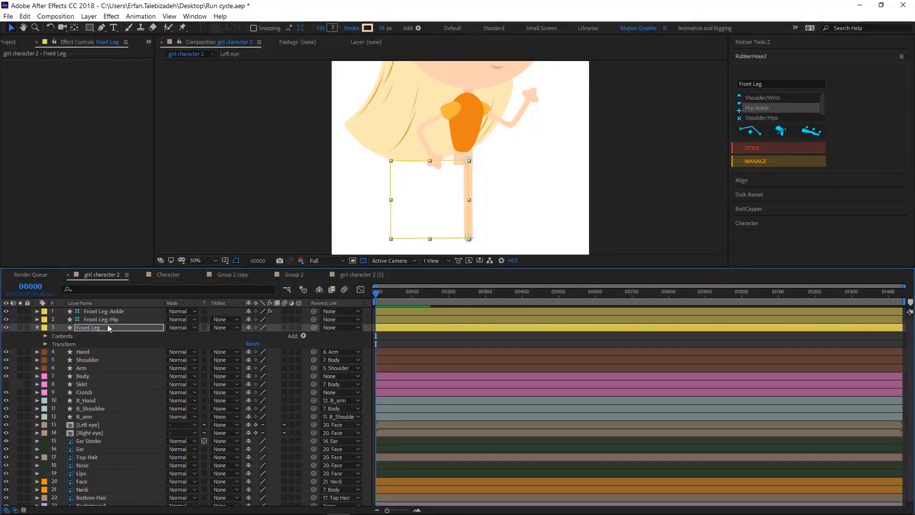
click(45, 336)
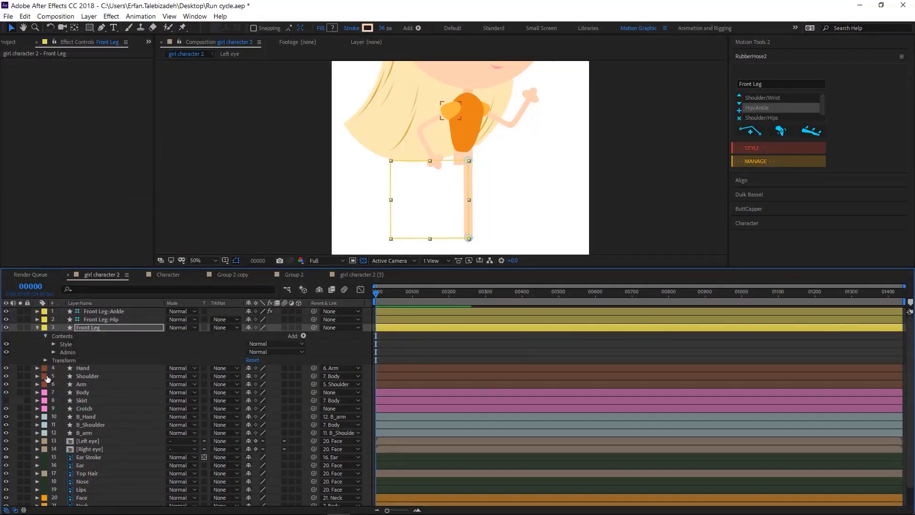
click(54, 343)
click(81, 352)
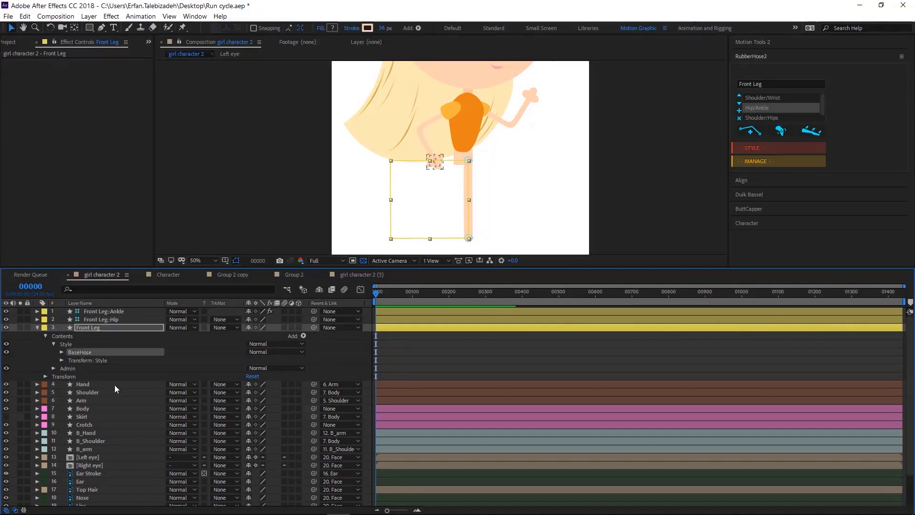
key(ctrl+d)
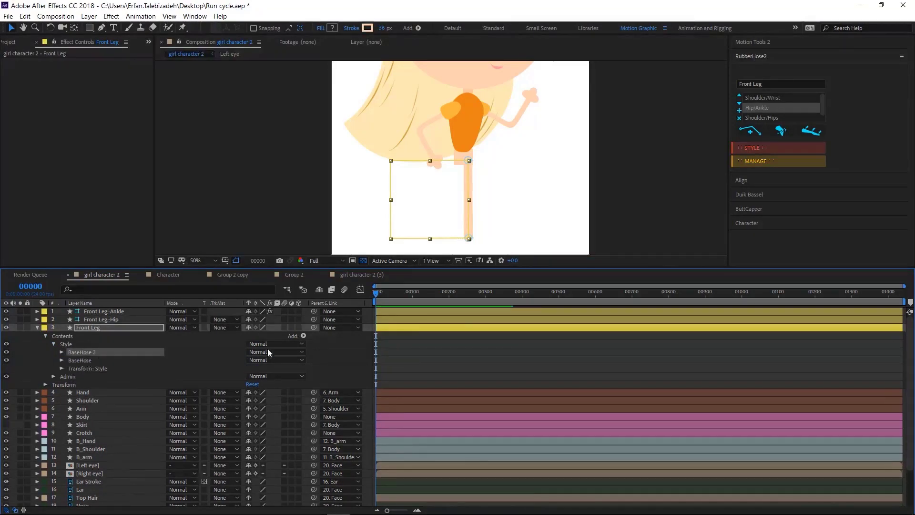
click(304, 336)
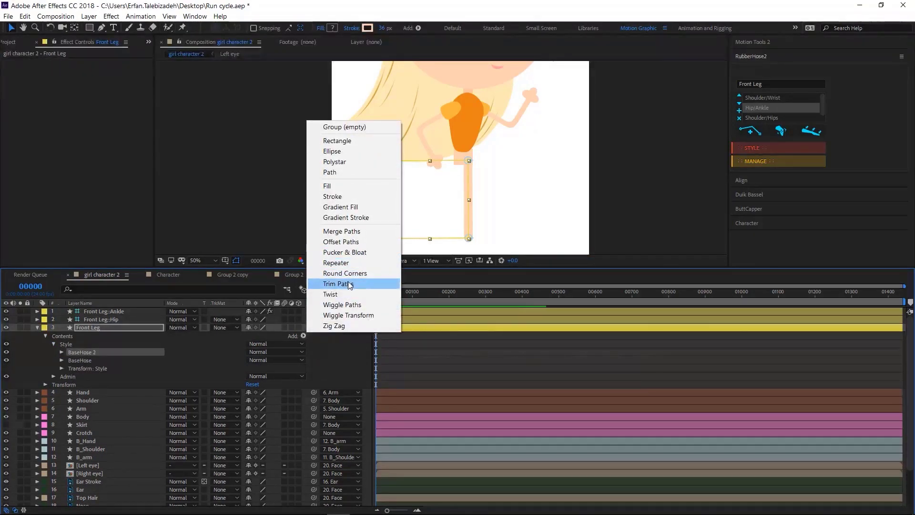
click(348, 342)
click(70, 369)
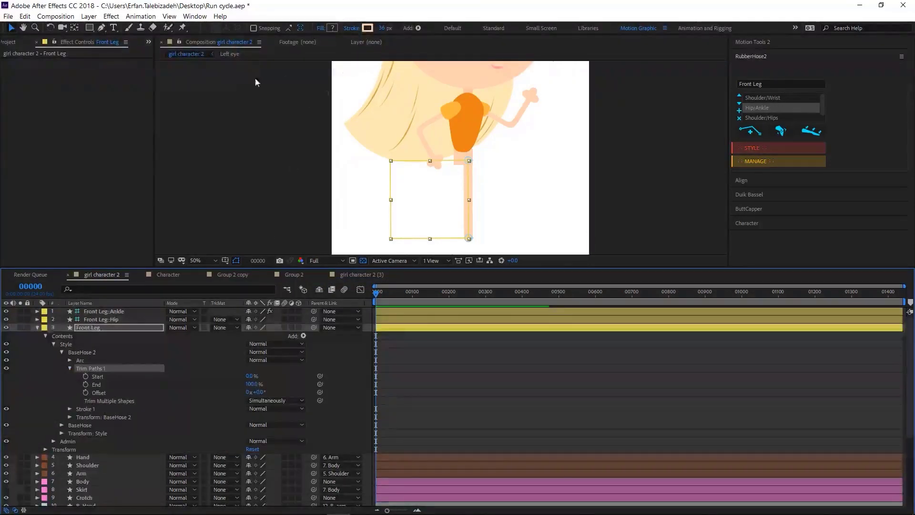
Step: Colour the BaseHose 2 stroke orange from the shirt and trim its End to 11%
click(368, 27)
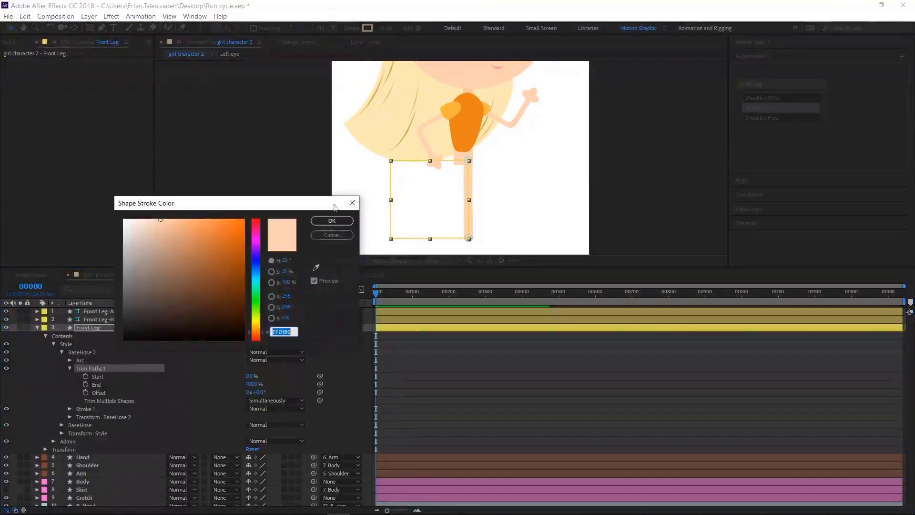
click(315, 267)
click(463, 118)
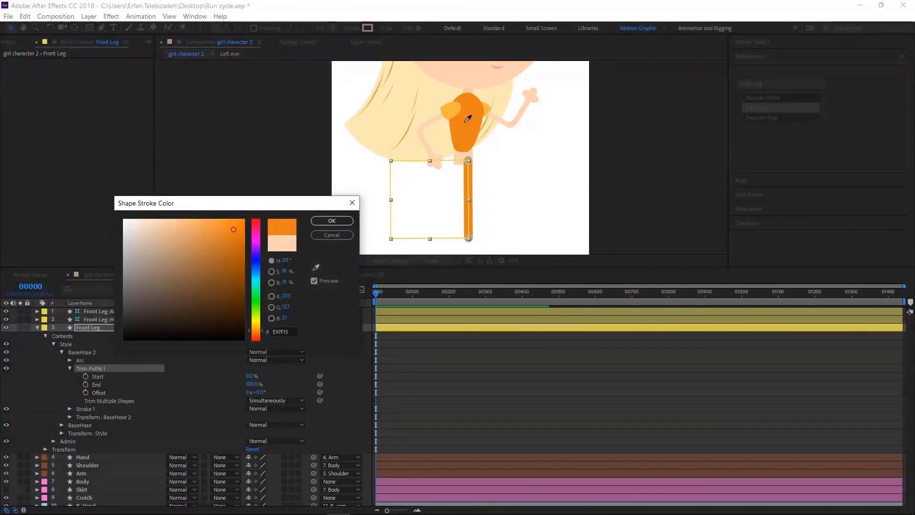
click(332, 220)
drag(250, 383, 215, 390)
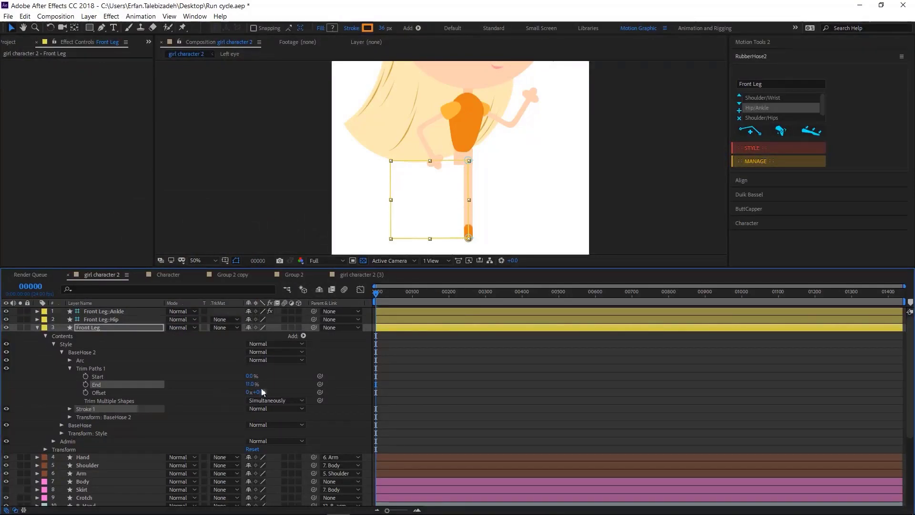
Step: Apply an end-cap style to the BaseHose 2 group and collapse the layer's properties
click(749, 208)
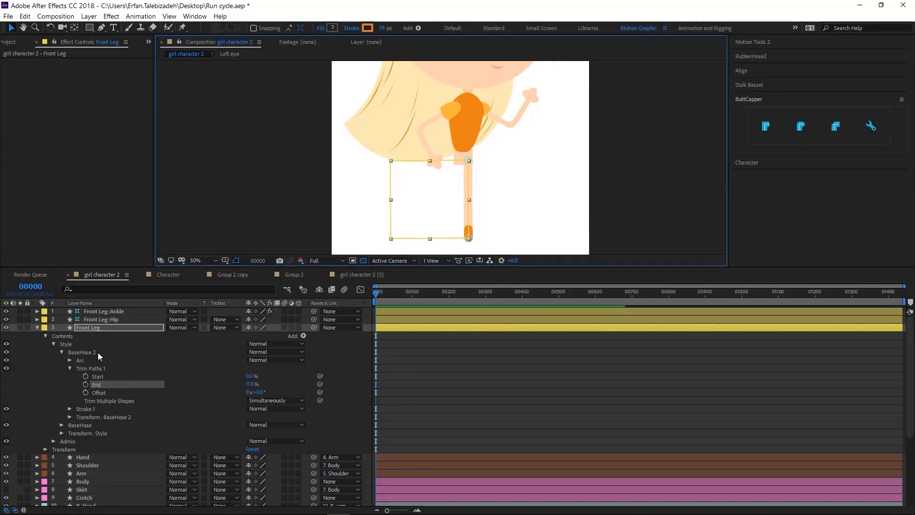
click(82, 351)
click(765, 125)
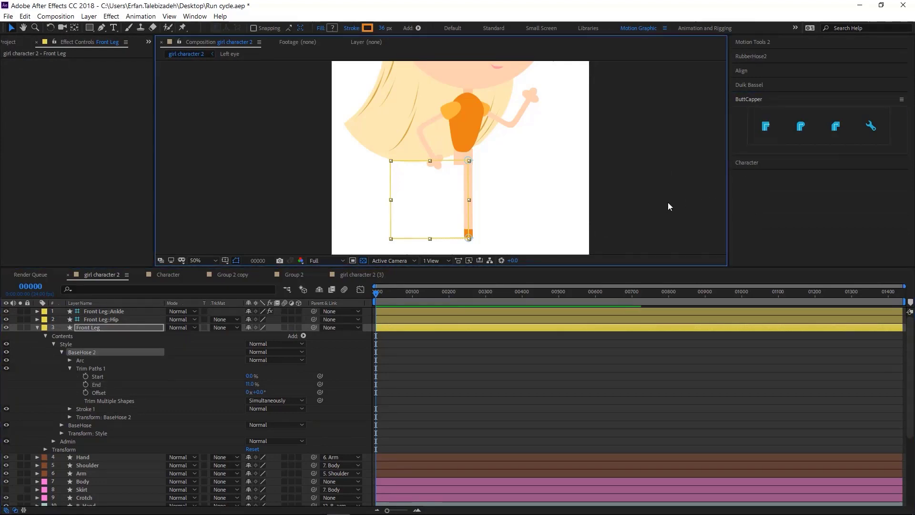
scroll(511, 229, up, 2)
scroll(540, 161, down, 3)
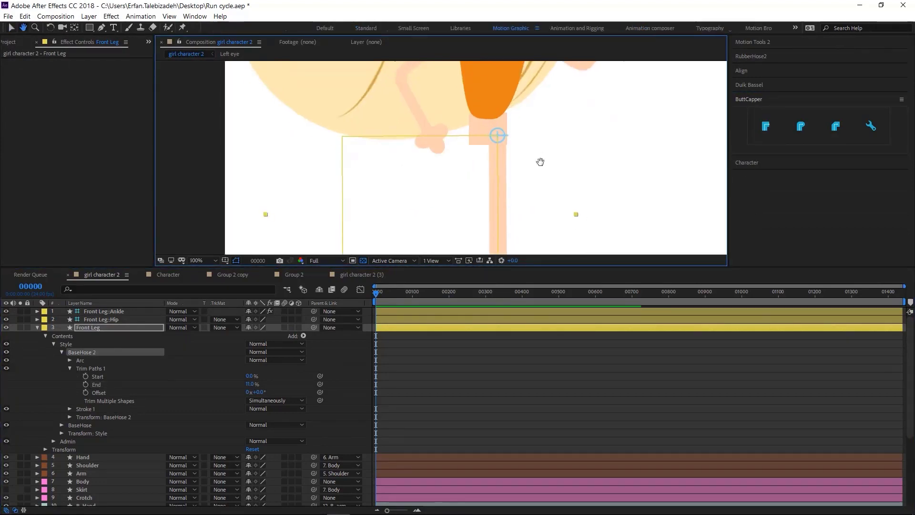
scroll(507, 217, down, 2)
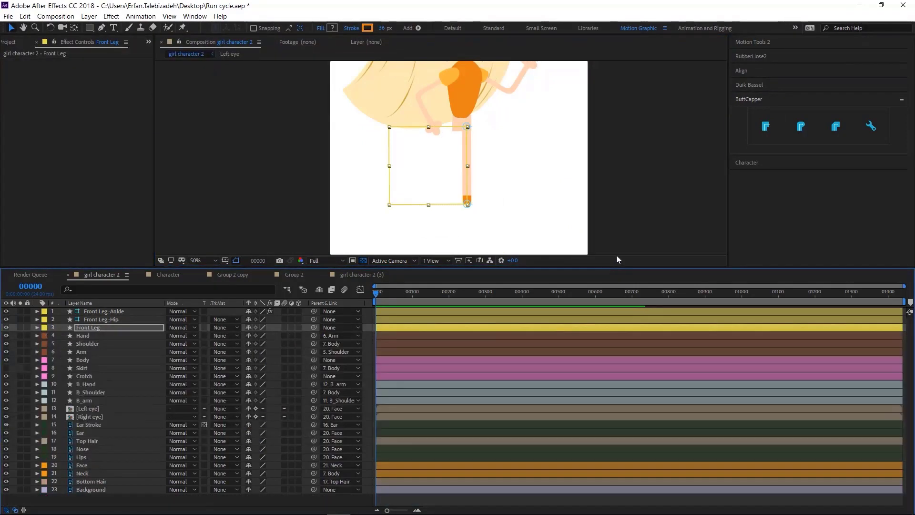
key(u)
click(623, 232)
Step: Give new shapes no fill and a 15 px stroke, then zoom in on the front ankle
click(103, 28)
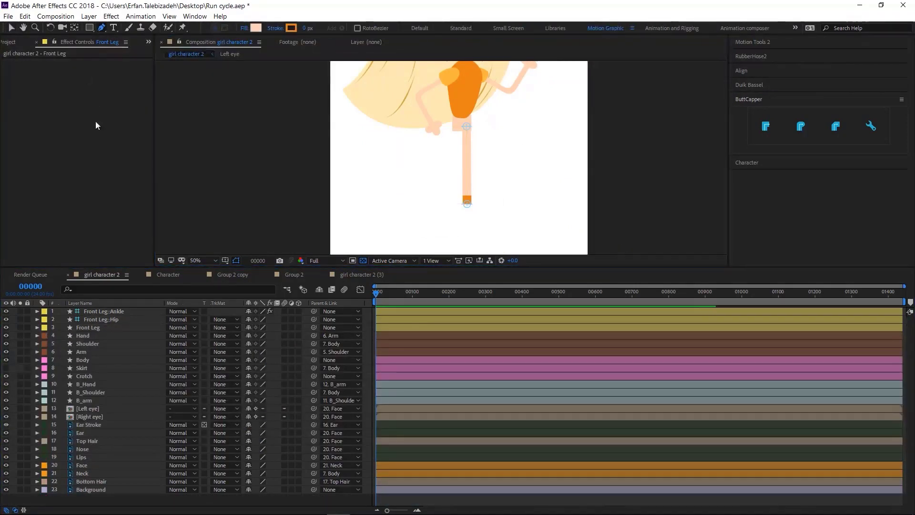
click(244, 29)
click(410, 234)
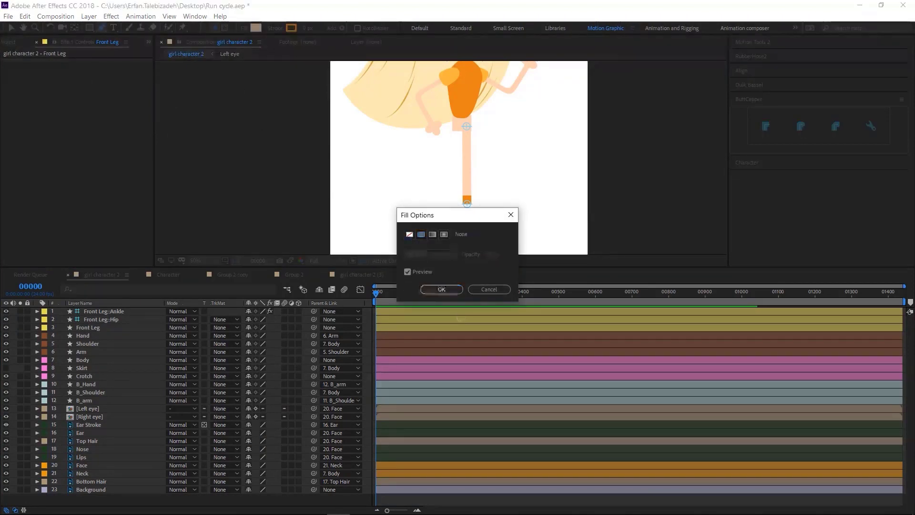
key(Return)
click(309, 27)
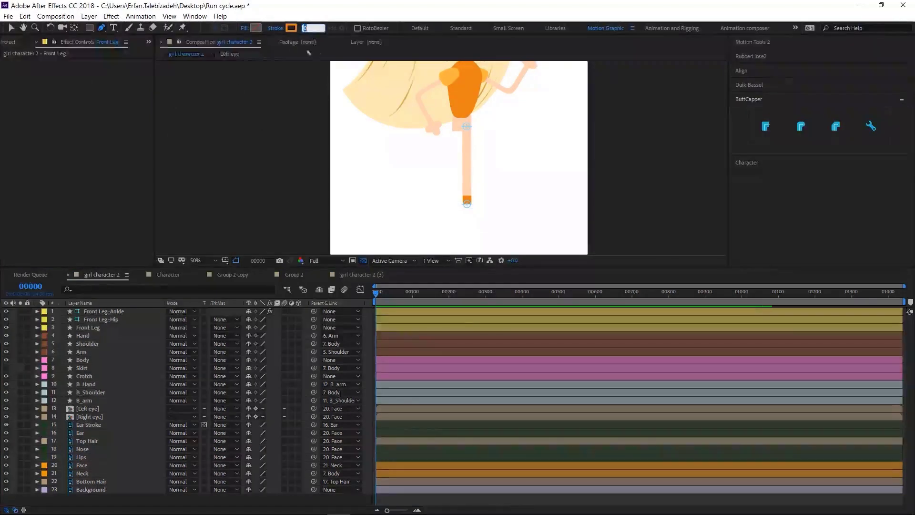
text(15)
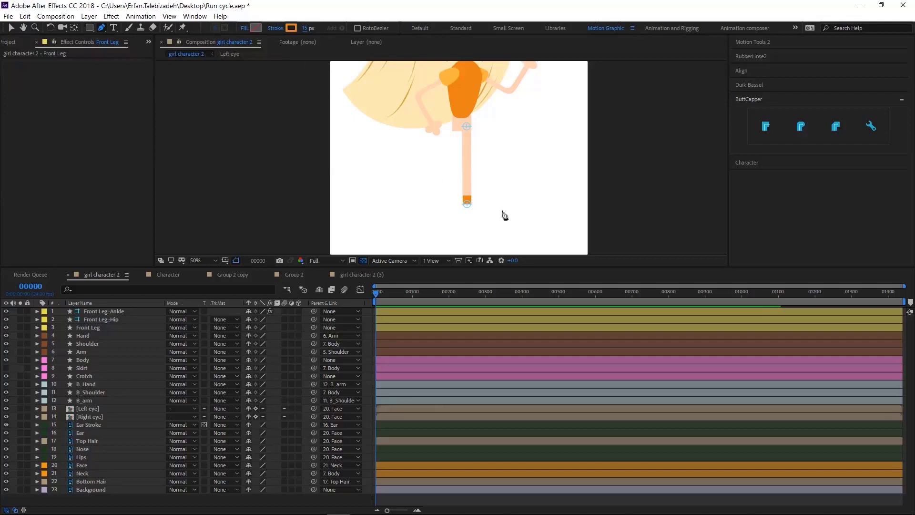
key(slash)
key(h)
drag(486, 210, 479, 162)
Step: Draw a two-point foot path forward from the ankle with round caps and a 30 px stroke
key(g)
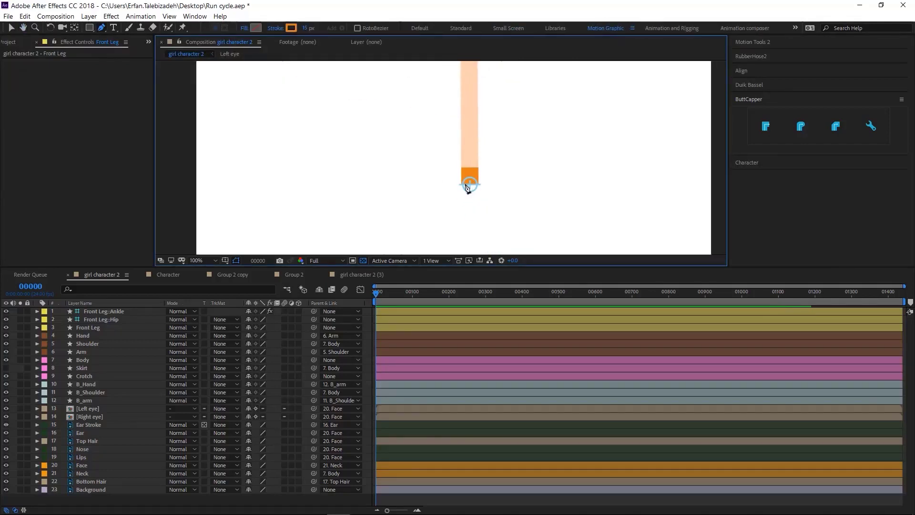
click(463, 183)
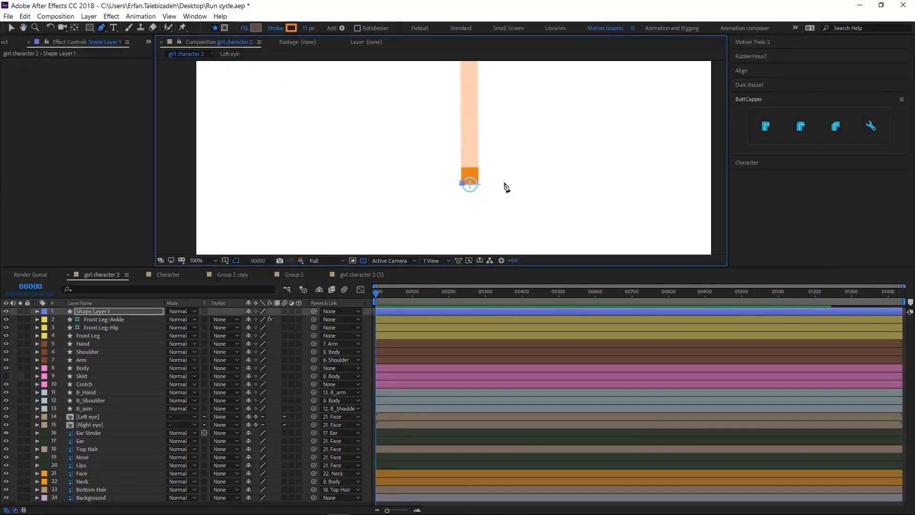
click(504, 183)
click(803, 131)
drag(309, 28, 318, 29)
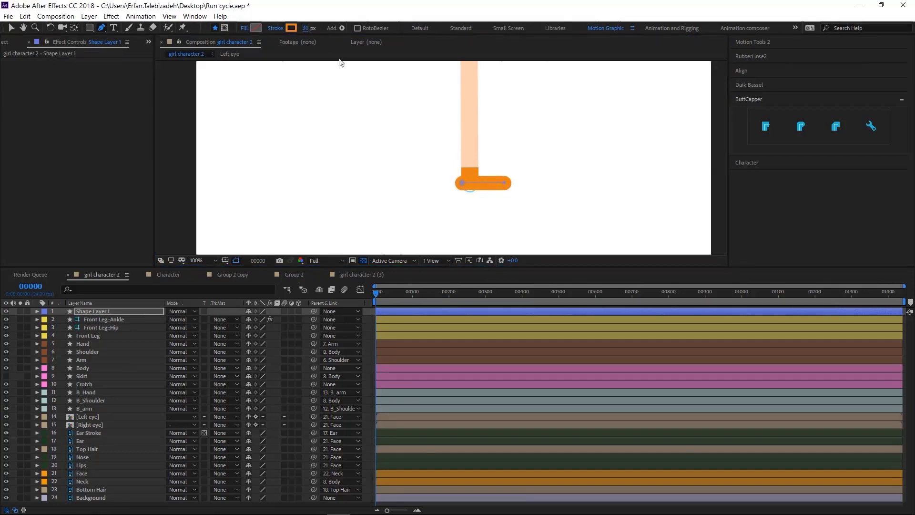
Step: Nudge the foot shape right and shorten its tip, then zoom out to the whole character
click(13, 27)
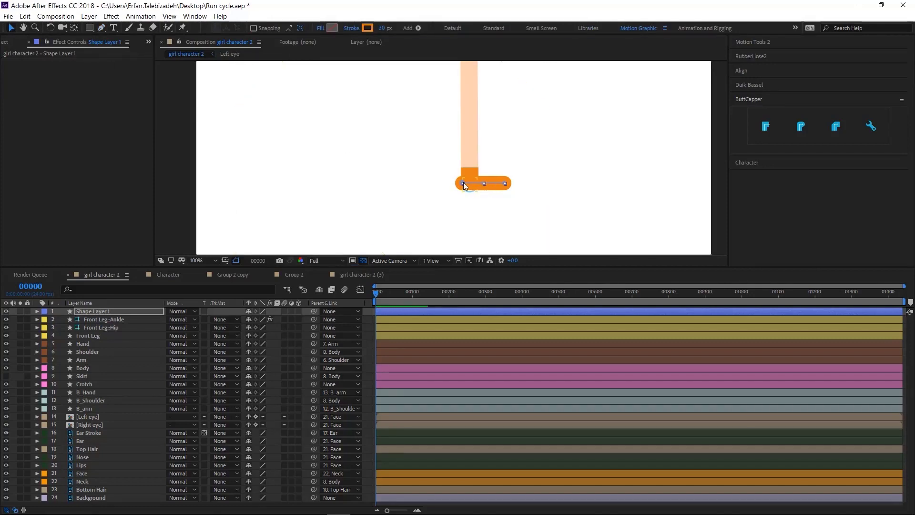
drag(463, 183, 466, 183)
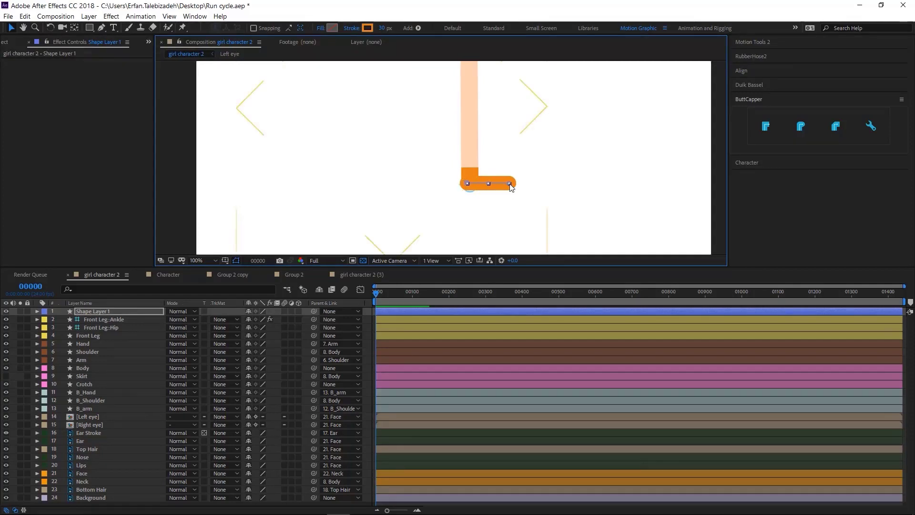
drag(510, 185, 503, 187)
drag(485, 182, 487, 183)
key(comma)
key(comma)
key(comma)
key(comma)
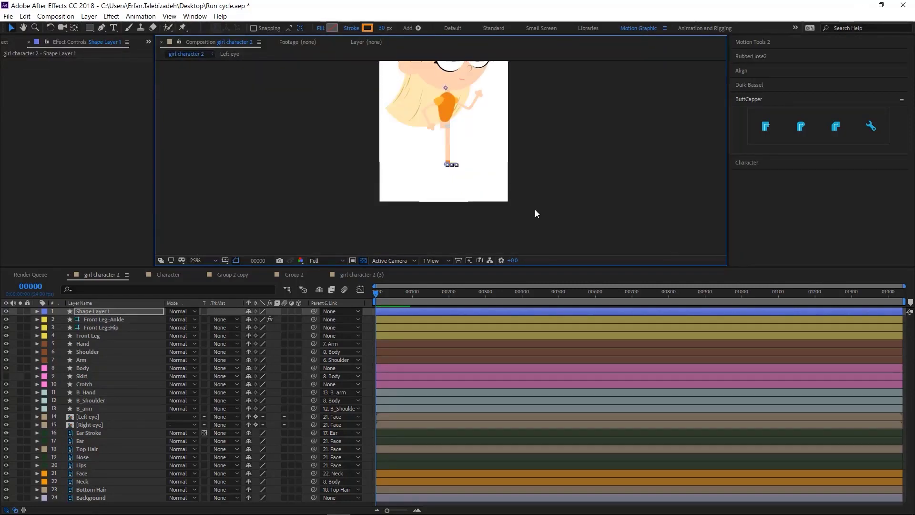
Step: Rename Shape Layer 1 to Front Foot
click(101, 316)
key(Return)
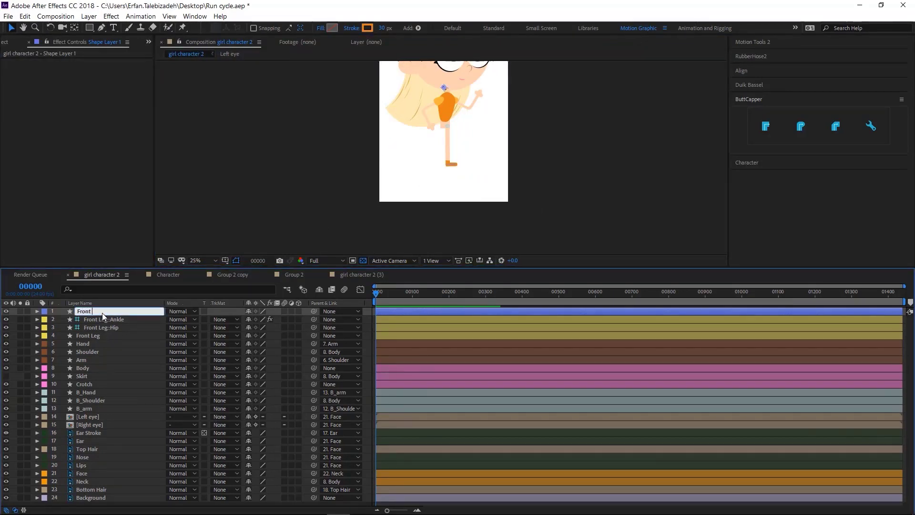
key(Return)
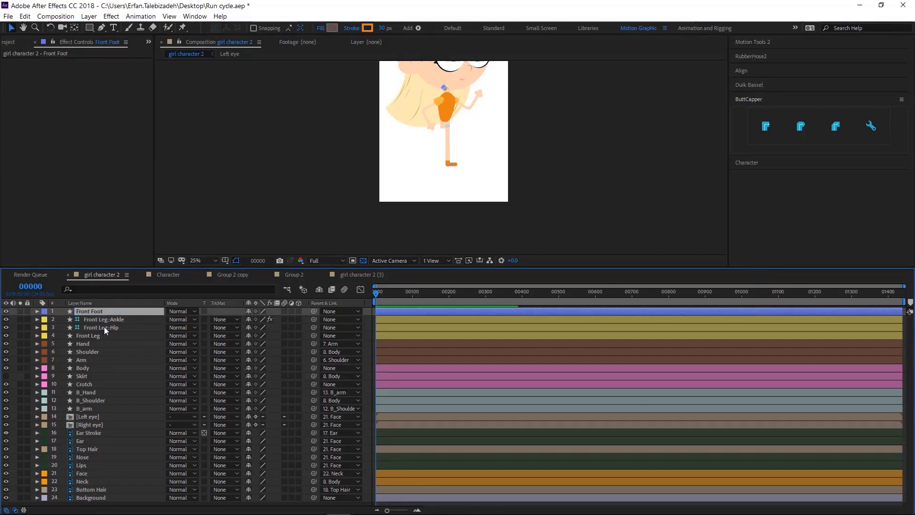
Step: Duplicate the Front Leg hose with RubberHose2 as Front Leg 2, place it below Front Leg, label it pink
click(96, 336)
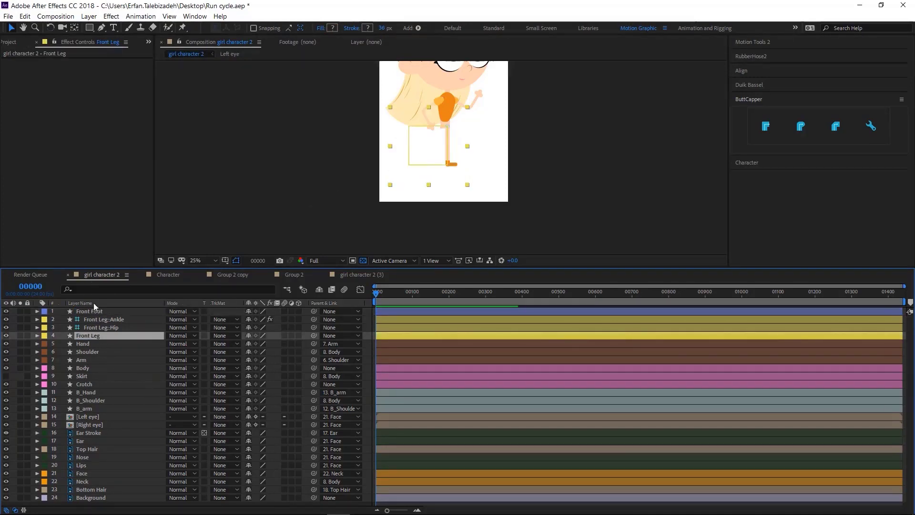
click(756, 55)
click(780, 162)
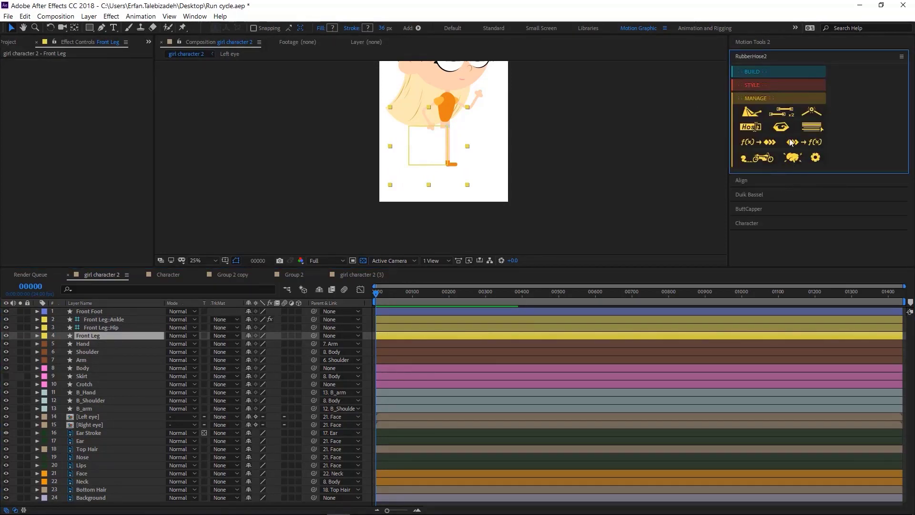
click(778, 114)
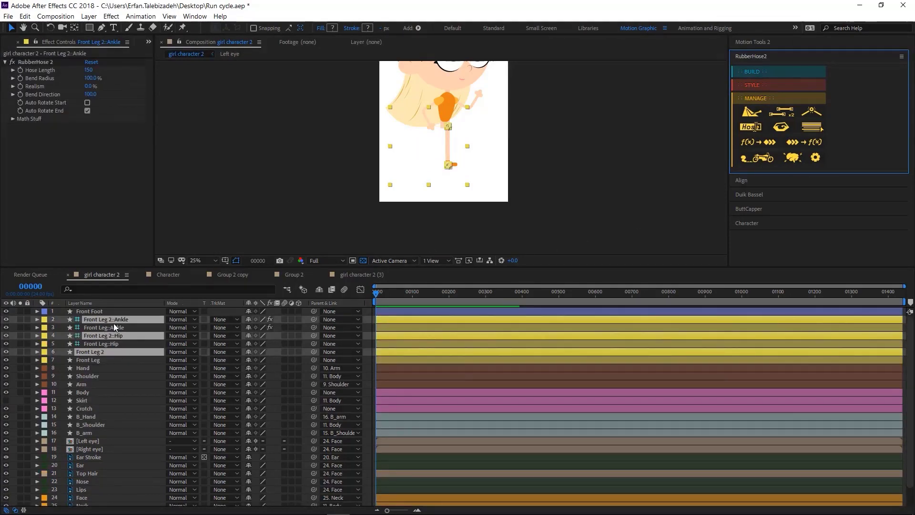
drag(115, 322, 82, 375)
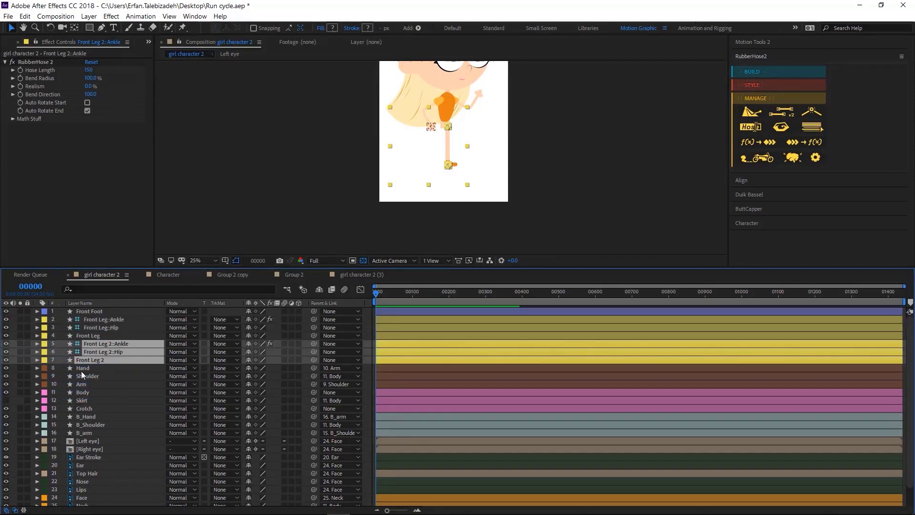
click(44, 346)
click(80, 215)
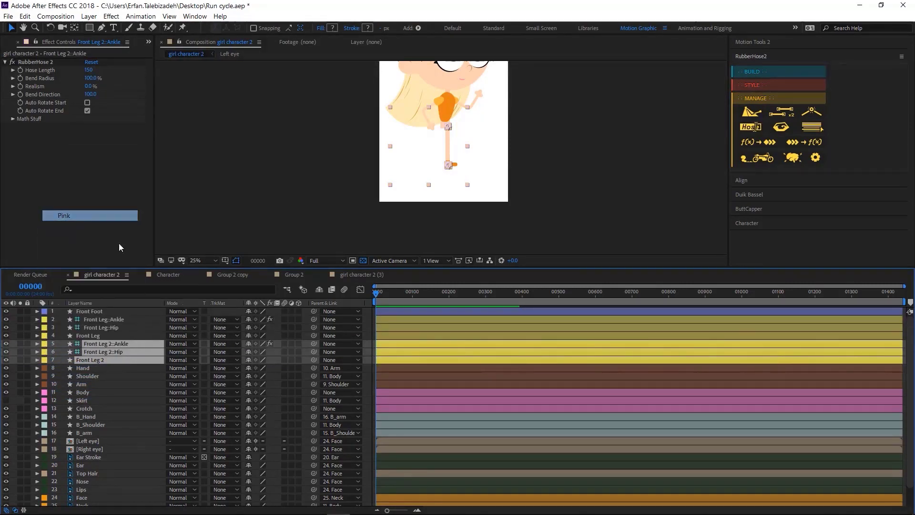
key(period)
click(98, 312)
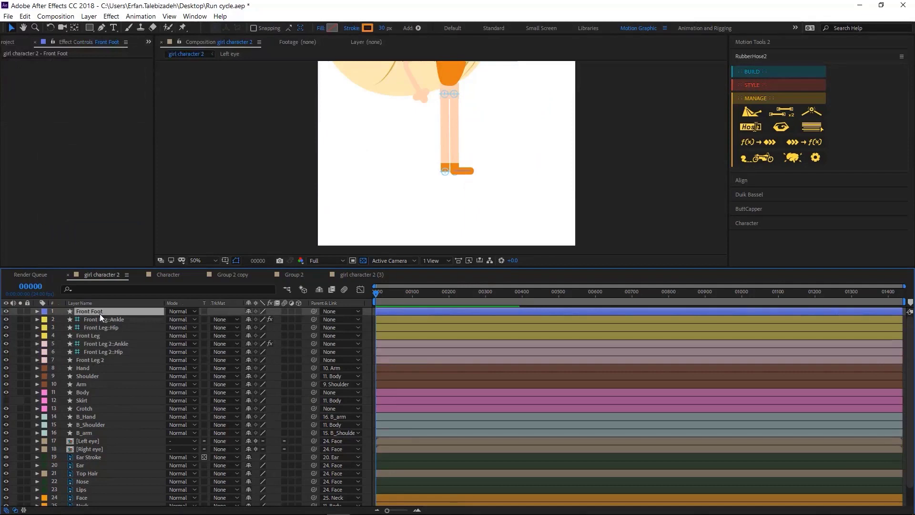
Step: Duplicate the Front Foot layer and name the copy Back Foot
key(ctrl+d)
key(Return)
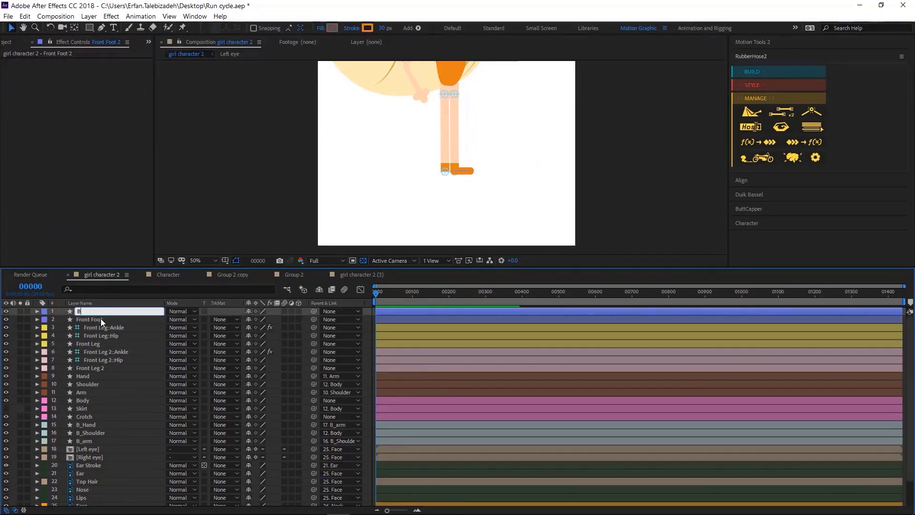
text(Back Foot)
key(Return)
Step: Rename the duplicated hose to 'Back leg' and move Back Foot among its layers
click(117, 352)
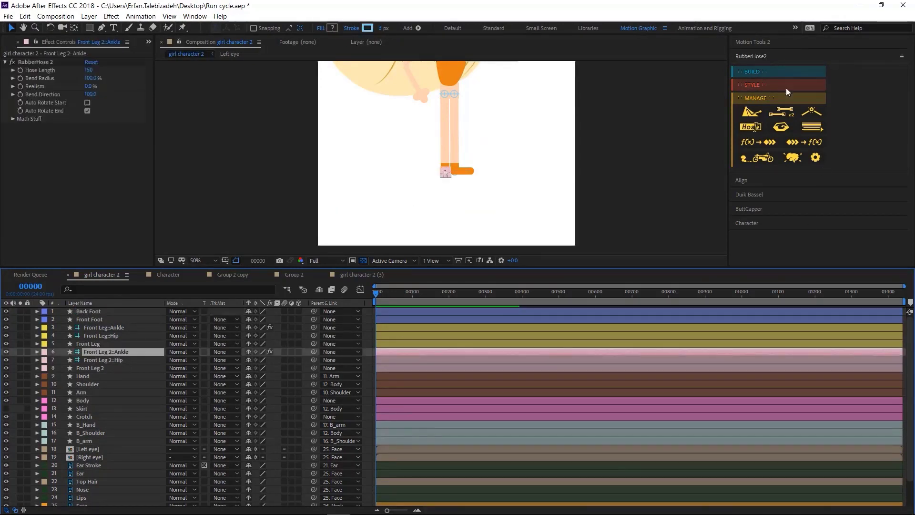
click(753, 127)
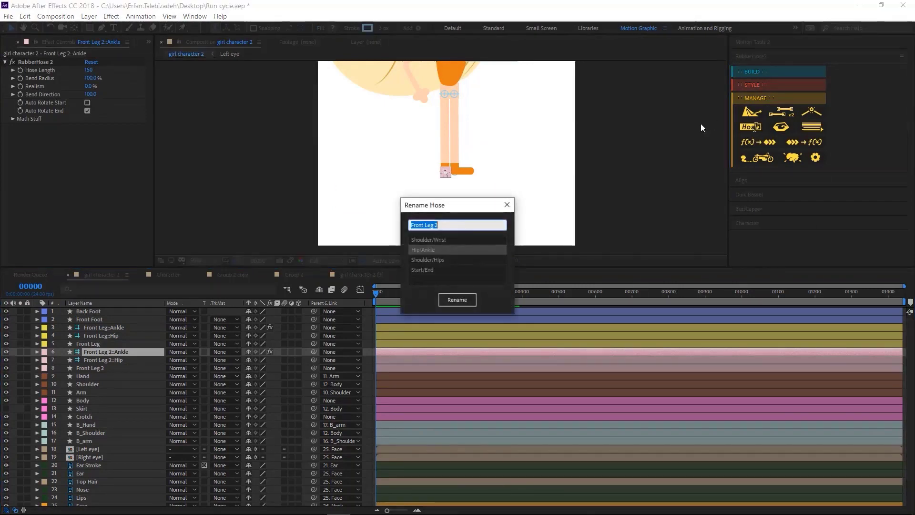
text(Back leg)
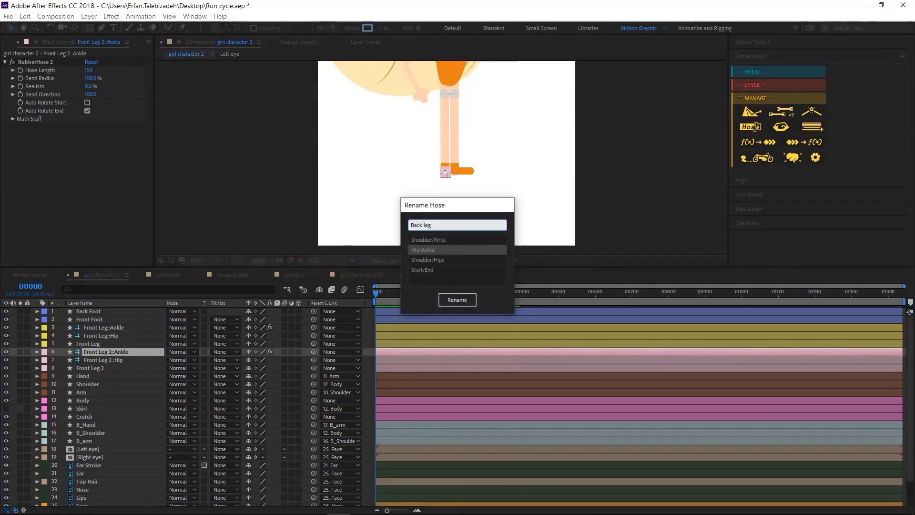
key(Return)
drag(91, 311, 96, 354)
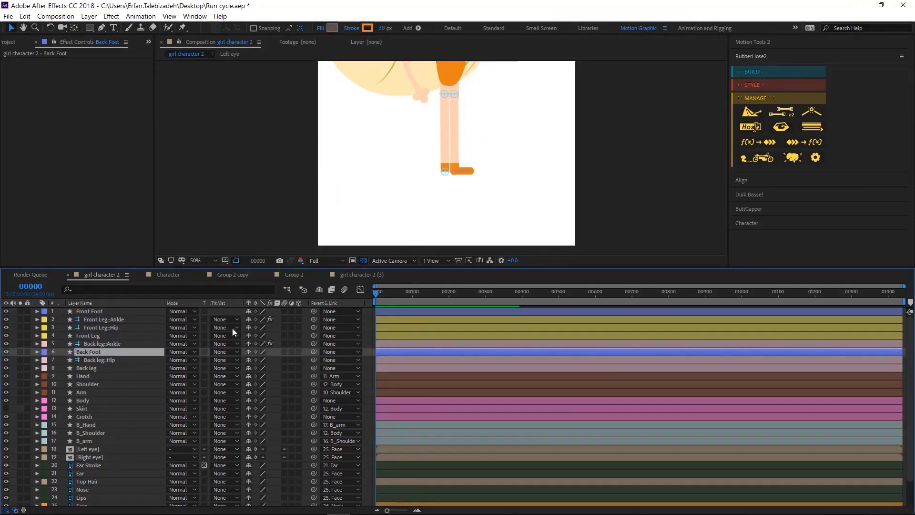
key(period)
key(period)
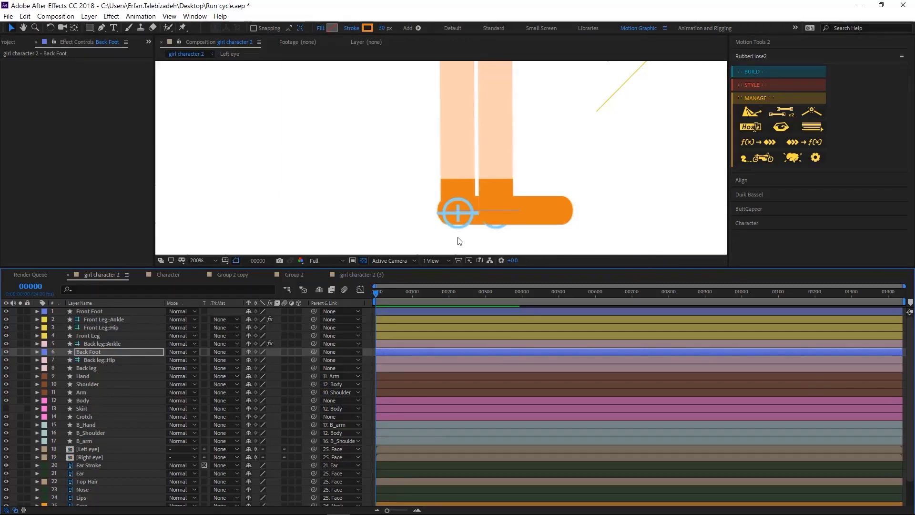
Step: Show the Skirt layer again and label Front Foot yellow and Back Foot pink
scroll(596, 172, down, 4)
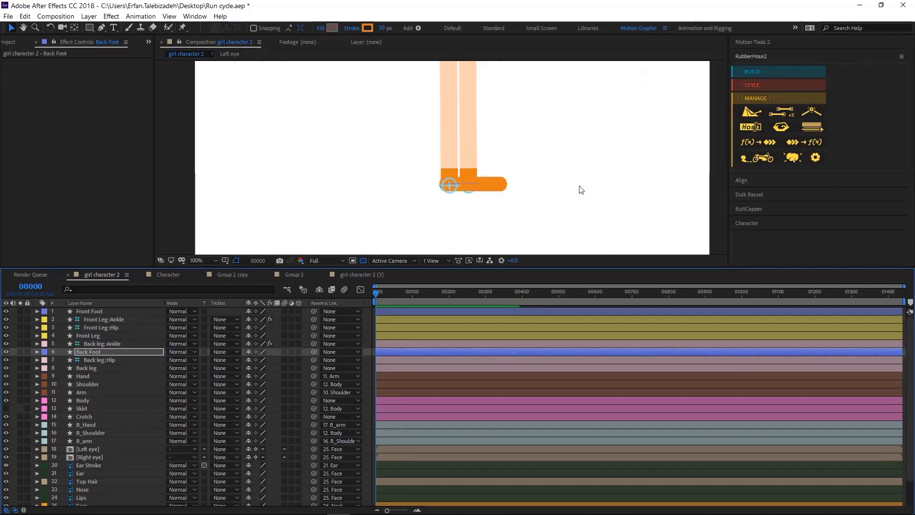
scroll(534, 210, down, 1)
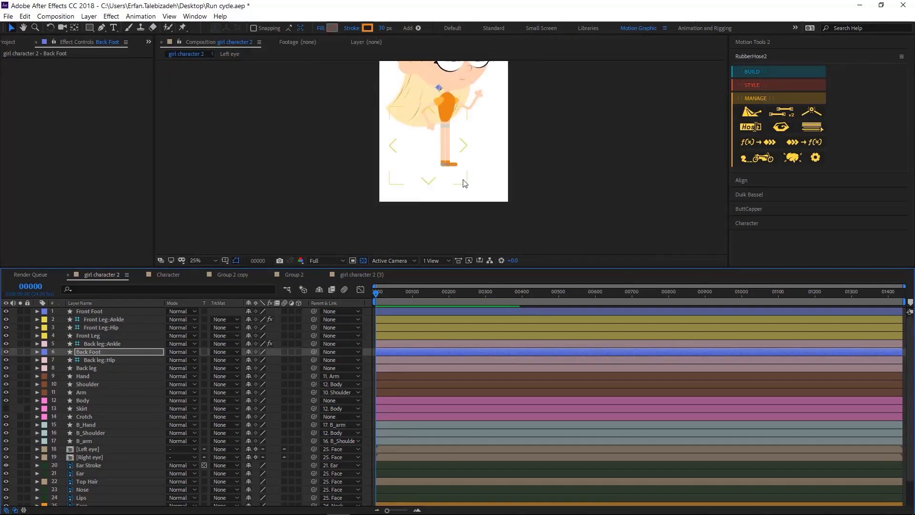
click(6, 408)
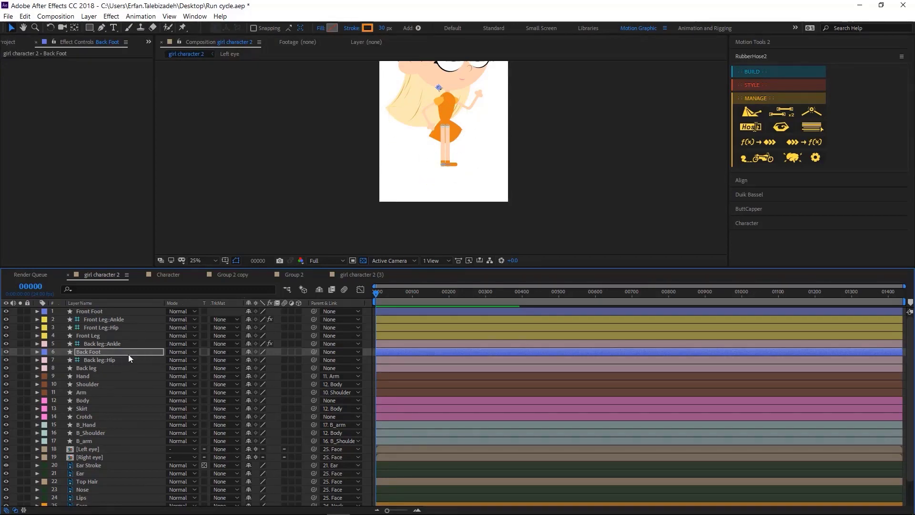
click(93, 312)
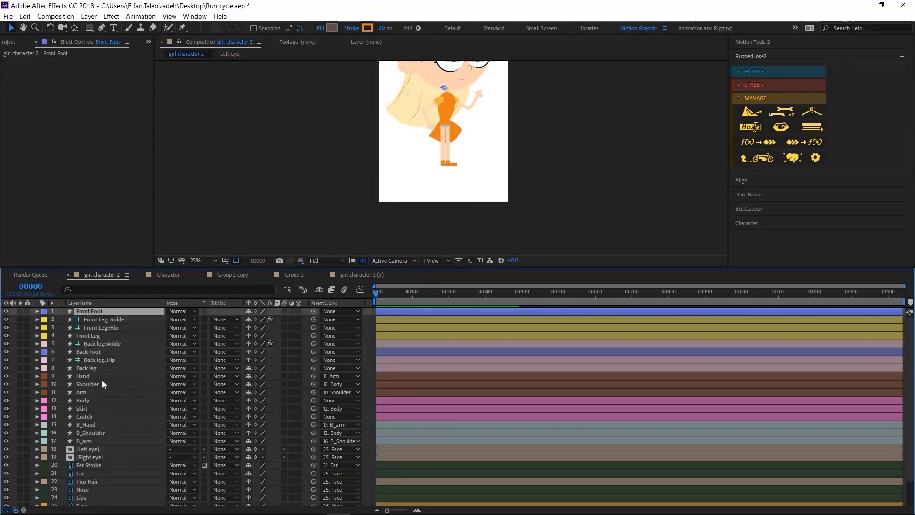
click(44, 312)
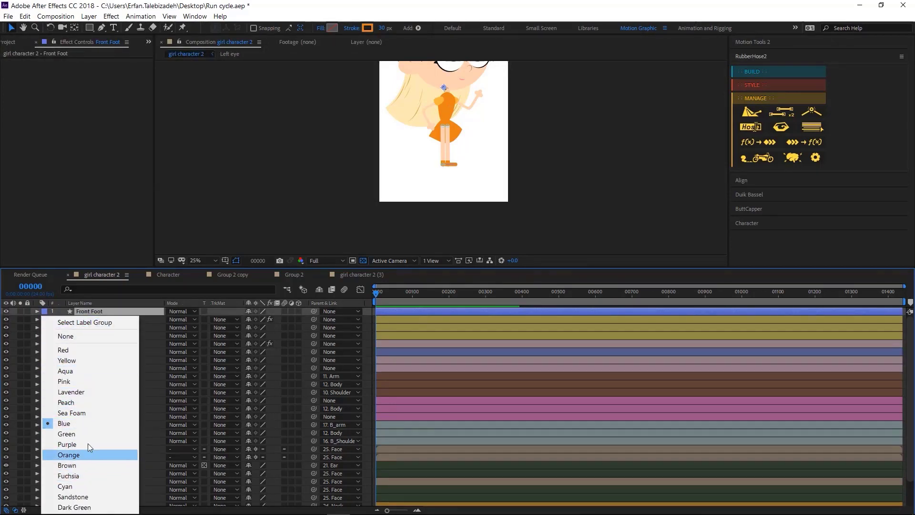
click(80, 360)
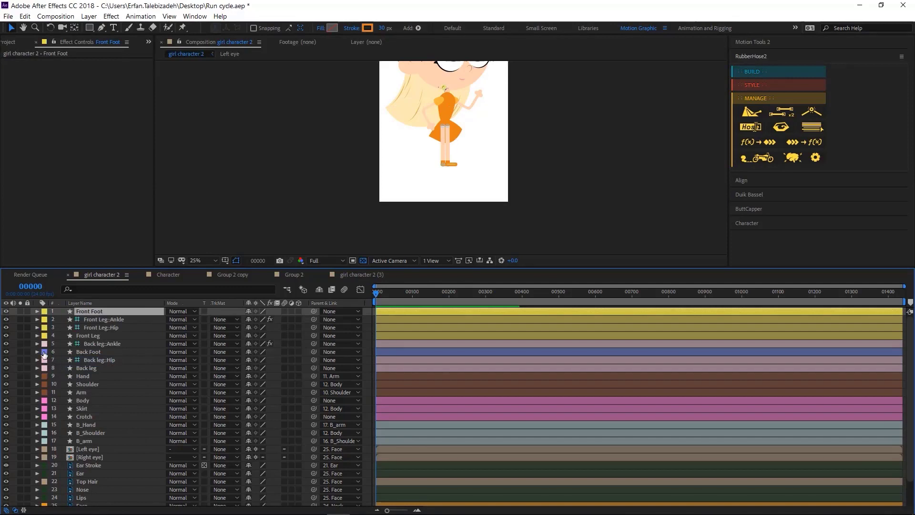
click(44, 353)
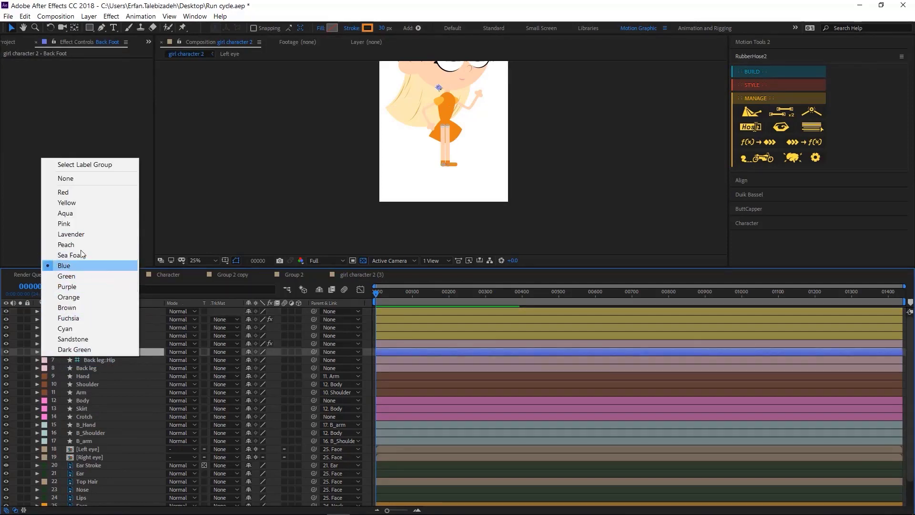
click(85, 224)
Step: Move all layers from Front Foot to Back leg below the Crotch layer
click(95, 311)
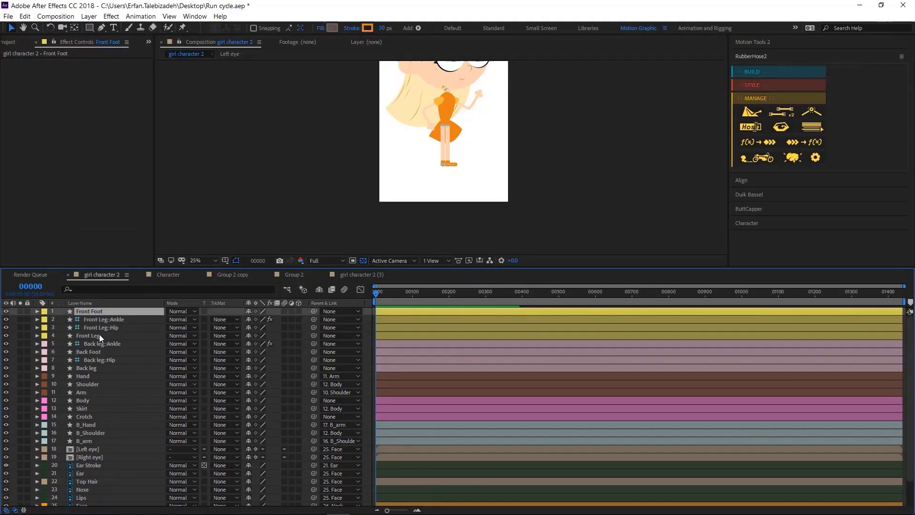
shift+click(96, 365)
scroll(148, 377, down, 2)
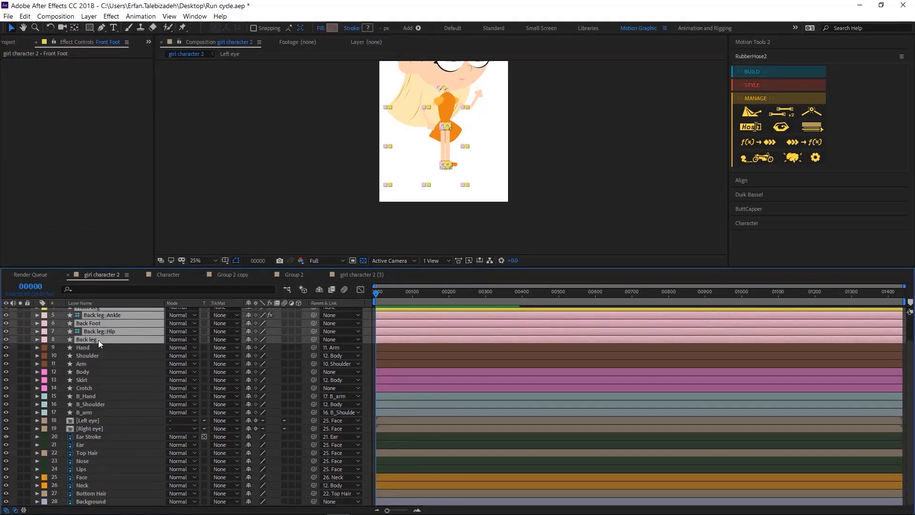
drag(98, 339, 106, 396)
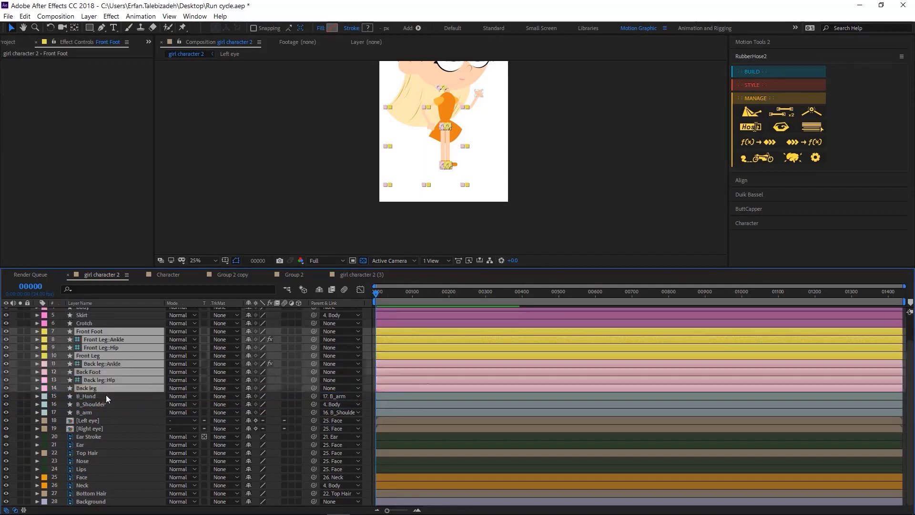
Step: Parent Front Leg::Hip and Back leg::Hip to Crotch, and Crotch to Body
click(572, 167)
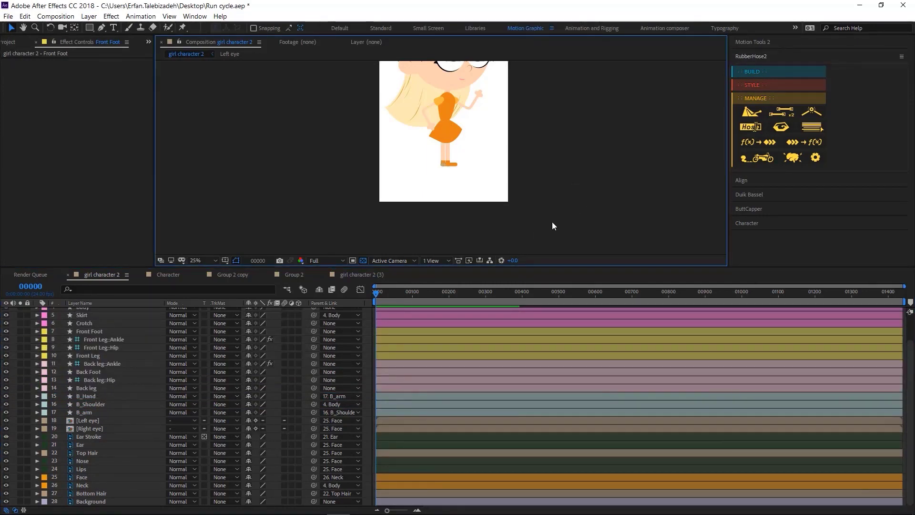
click(112, 339)
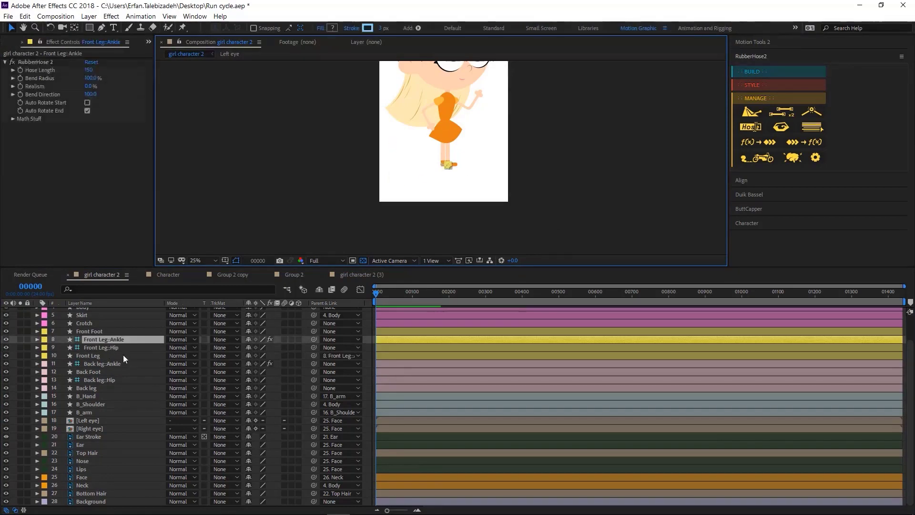
click(117, 347)
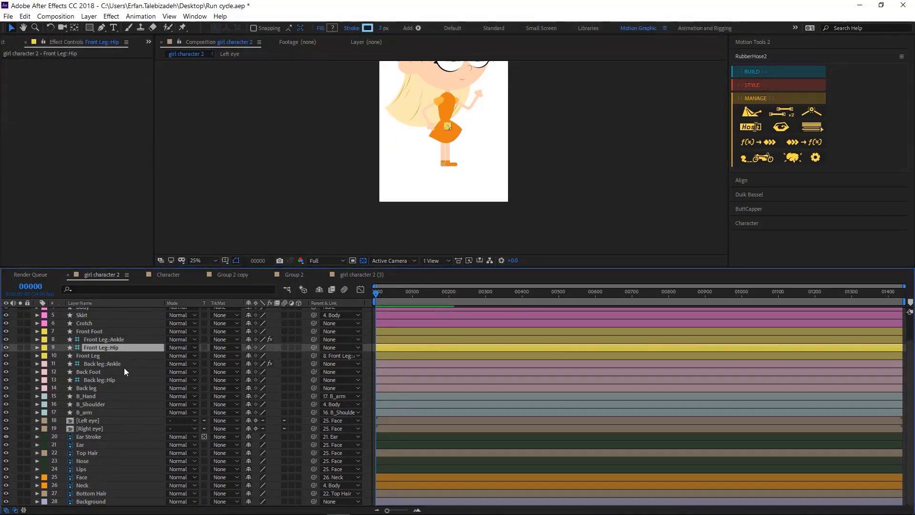
ctrl+click(122, 379)
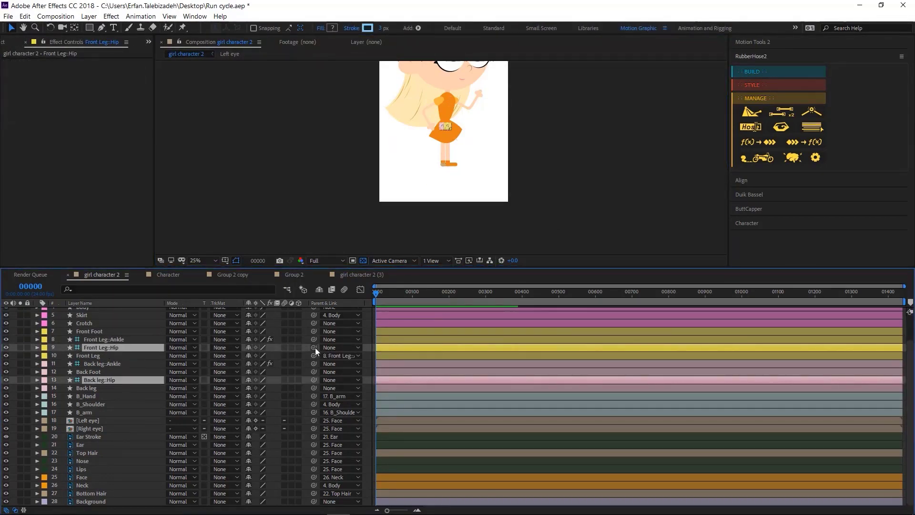
drag(316, 347, 121, 323)
click(121, 323)
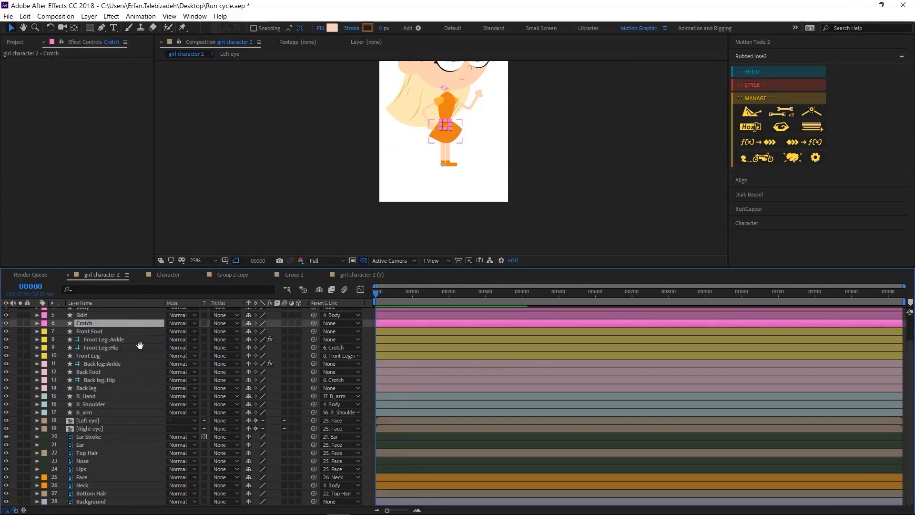
scroll(140, 345, up, 2)
drag(314, 323, 116, 336)
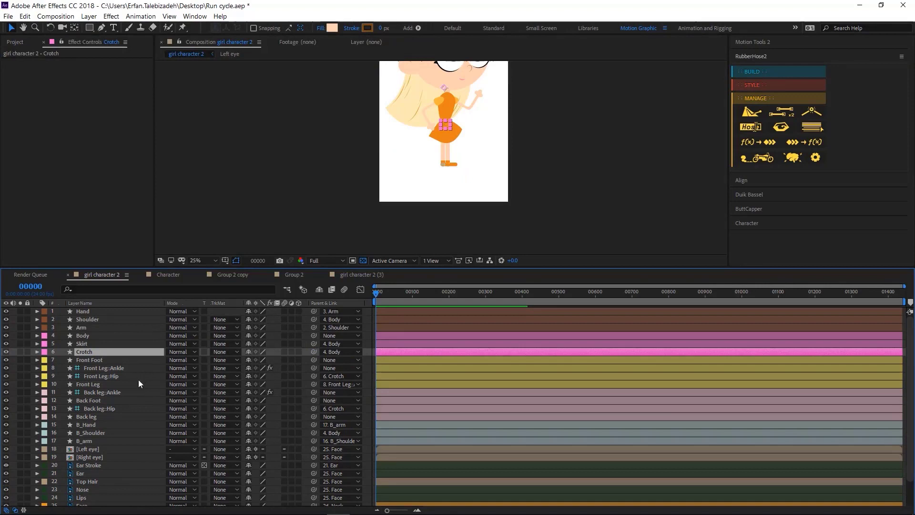
Step: Parent Front Foot to Front Leg::Ankle and check the ankle's position, undoing the test nudge
click(106, 385)
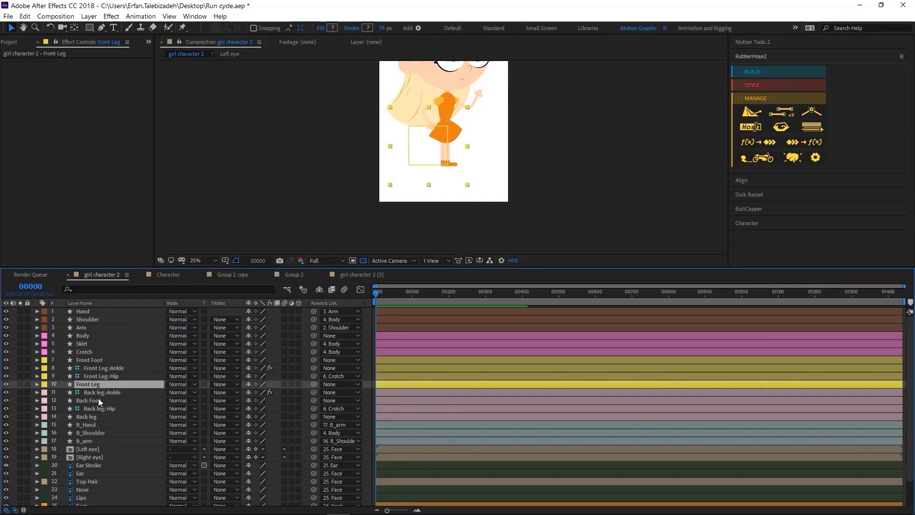
click(95, 359)
drag(313, 360, 127, 370)
click(143, 368)
key(r)
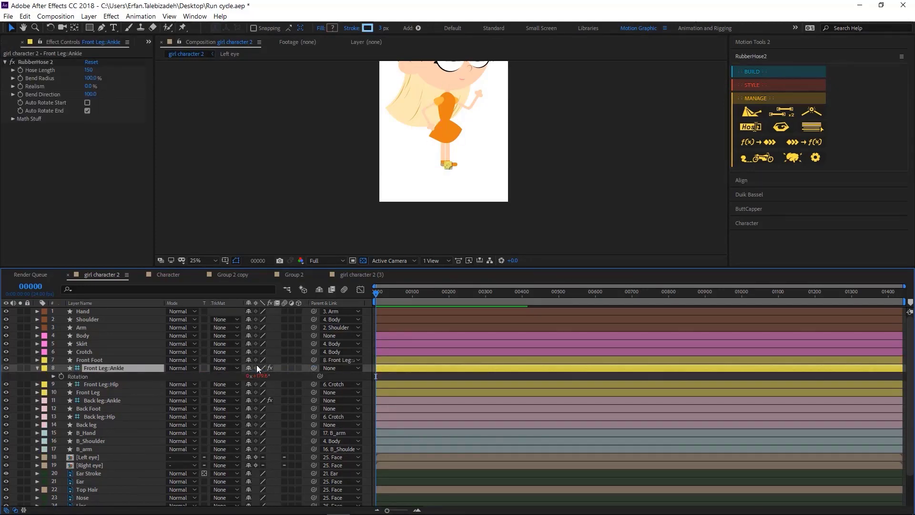
key(p)
drag(257, 375, 254, 375)
key(ctrl+z)
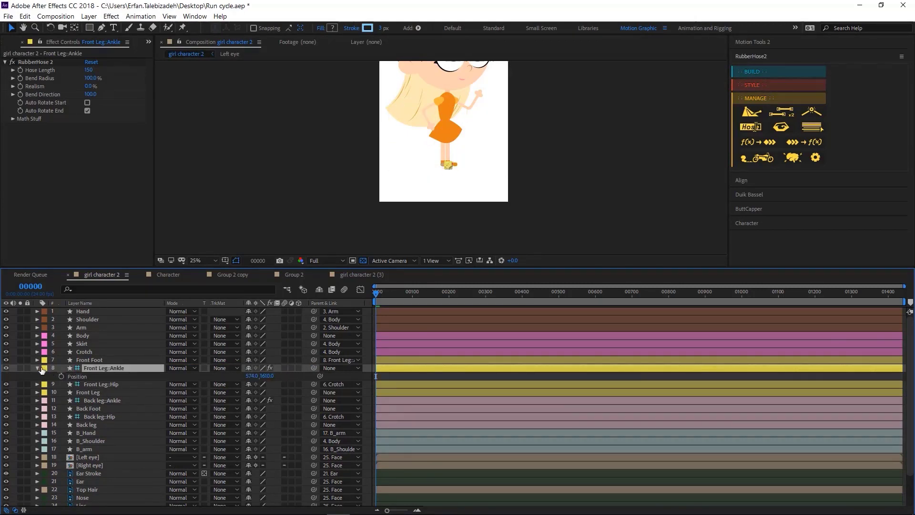
click(37, 368)
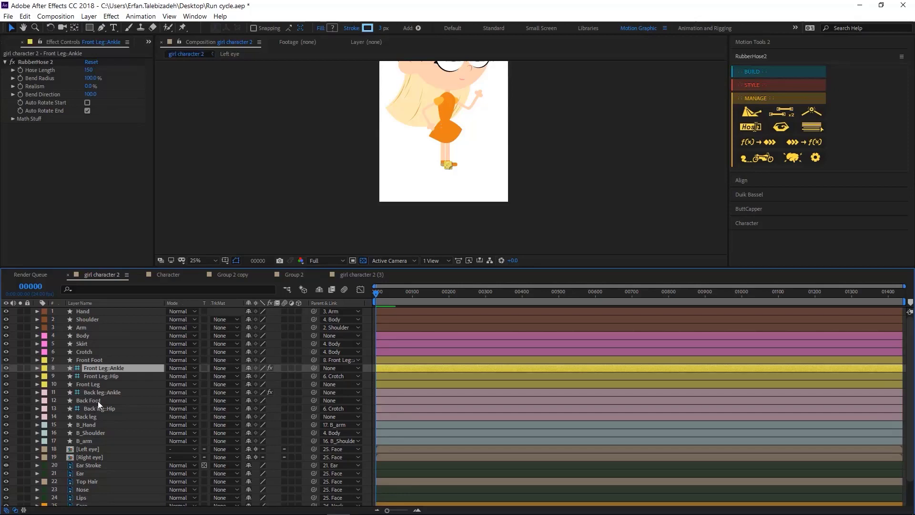
Step: Parent Back Foot to Back leg::Ankle and bend the back leg by moving its ankle up-left
click(98, 401)
drag(314, 401, 124, 392)
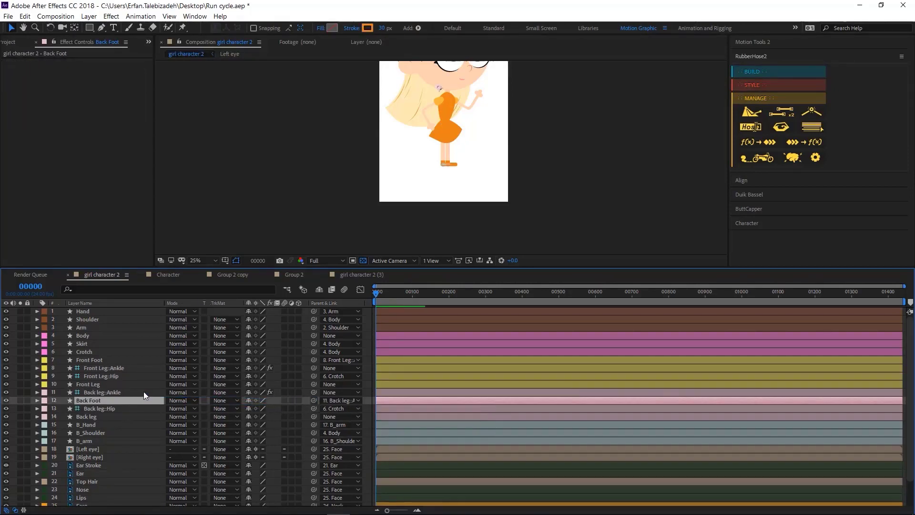
scroll(429, 179, up, 2)
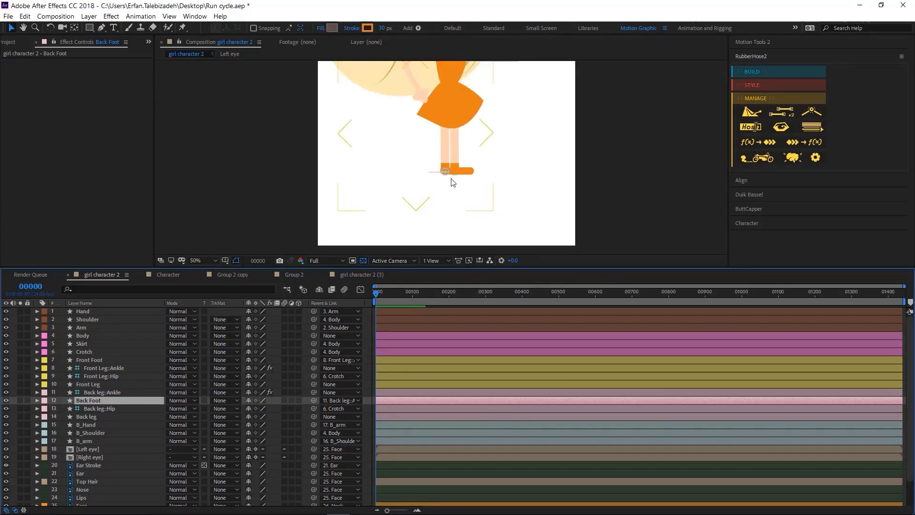
scroll(452, 185, up, 2)
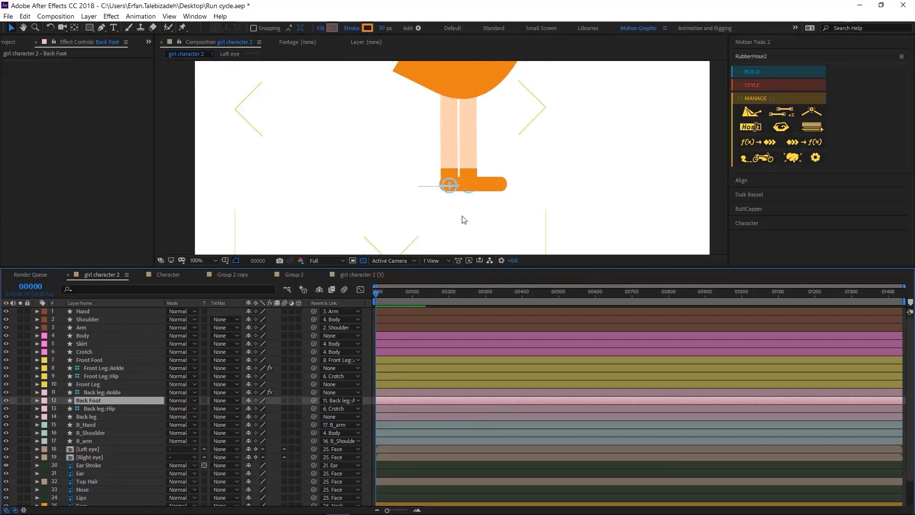
click(110, 392)
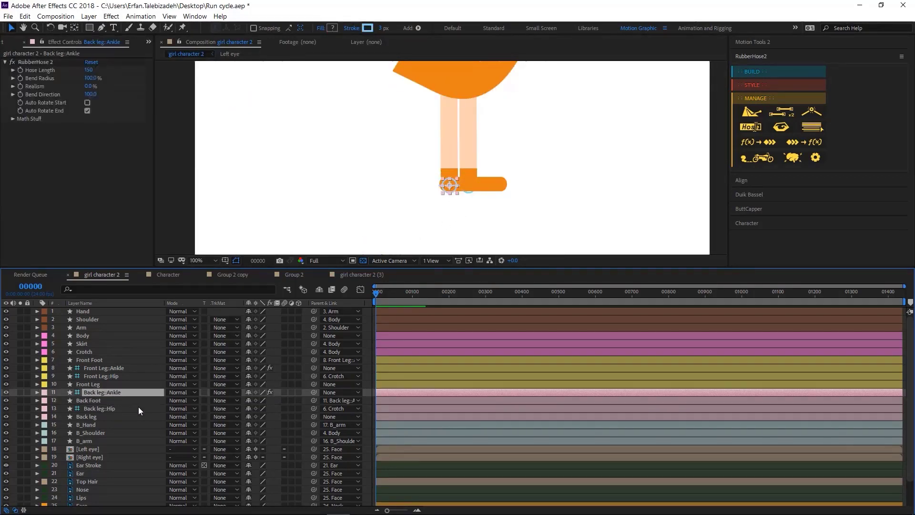
drag(438, 190, 431, 171)
scroll(444, 145, down, 6)
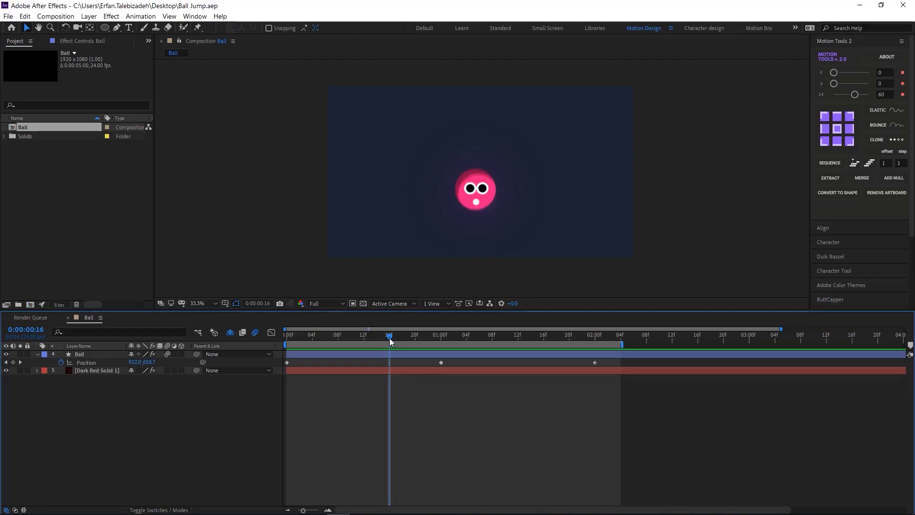
Step: Preview the ball's jump, then marquee-select its three Position keyframes and open their context menu
key(space)
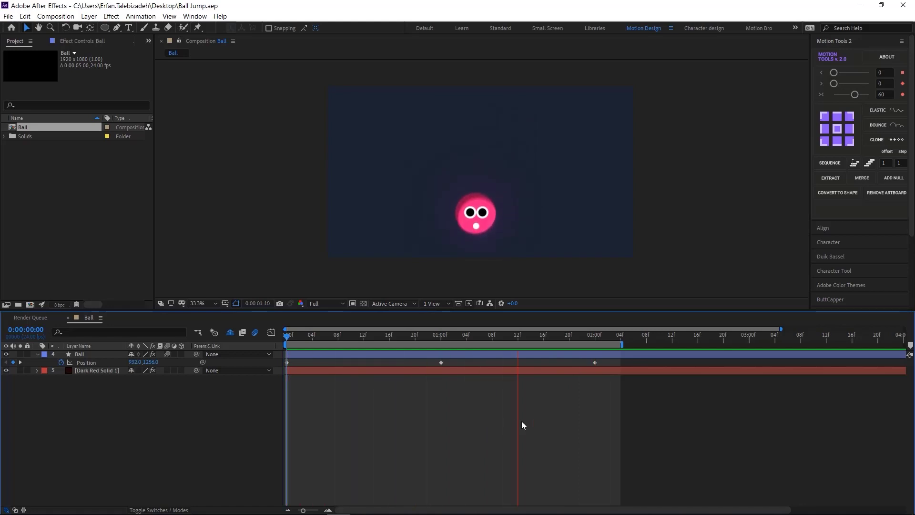
key(space)
drag(604, 414, 284, 355)
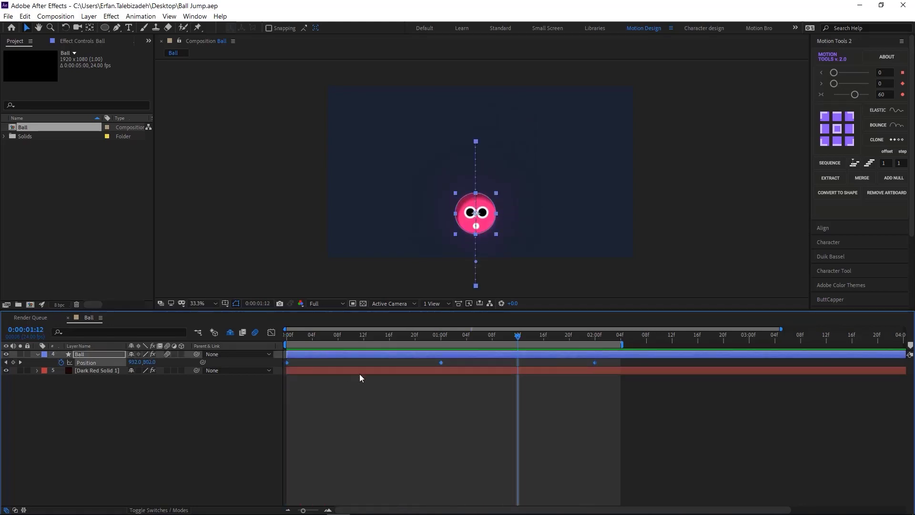
right_click(441, 363)
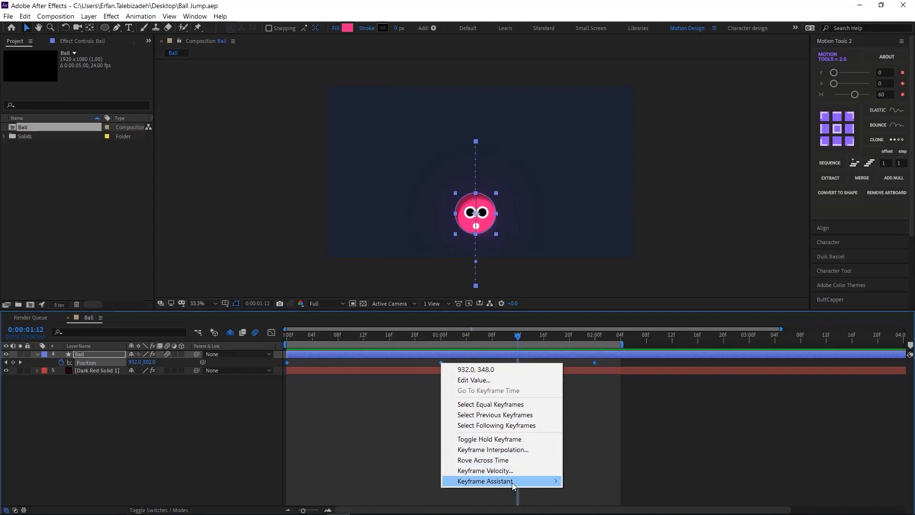
Step: Apply Keyframe Assistant > Easy Ease to the three Position keyframes and preview the result
mouse_move(517, 481)
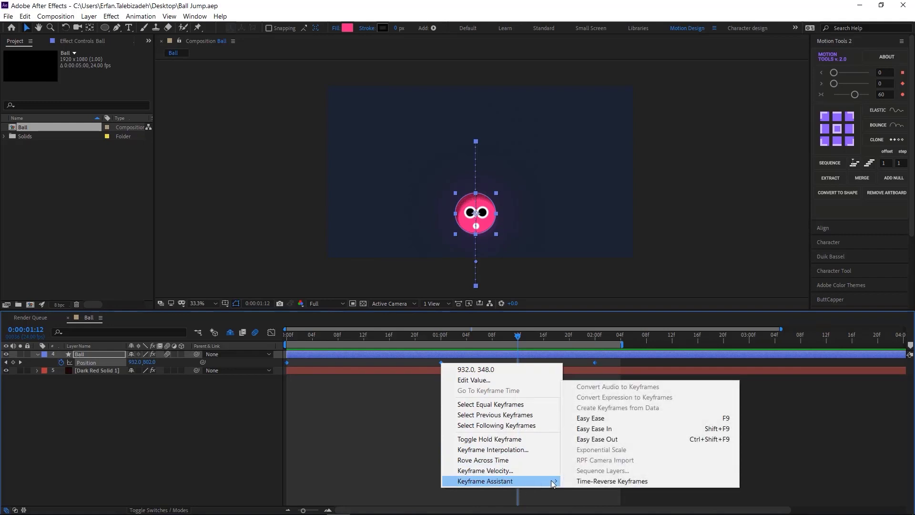
click(607, 418)
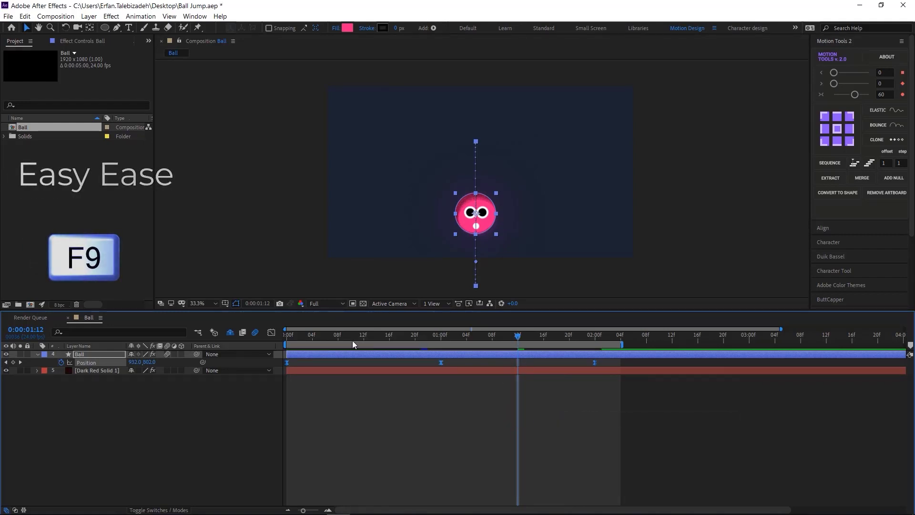
drag(517, 336, 285, 345)
key(space)
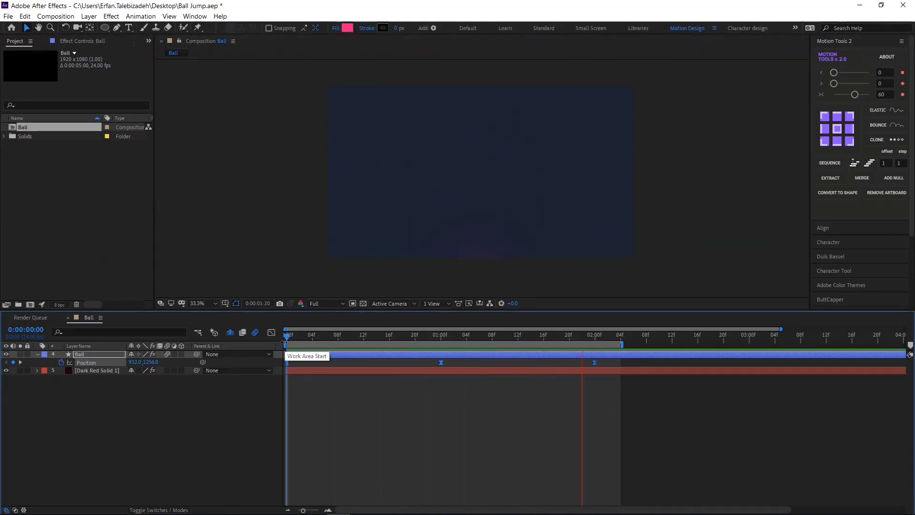
key(space)
Step: Show the ball's Position speed graph in the Graph Editor
click(271, 333)
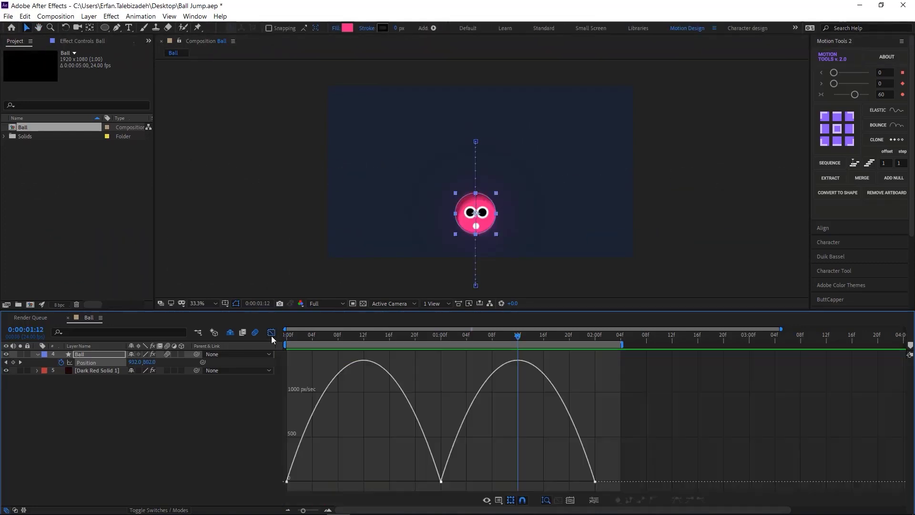
key(Home)
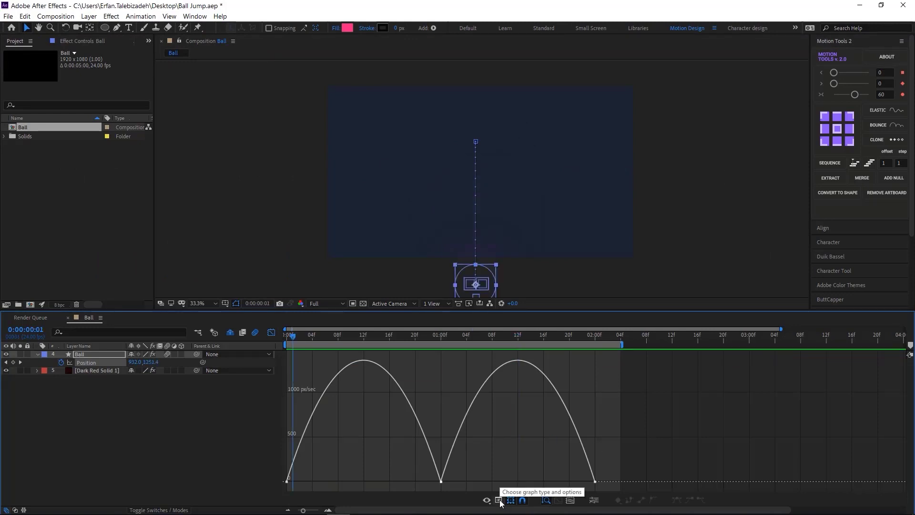
click(500, 500)
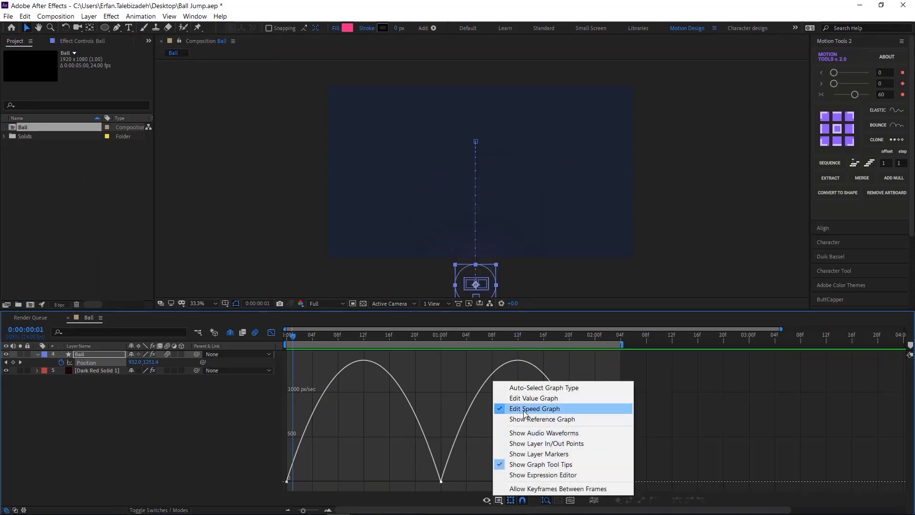
click(576, 242)
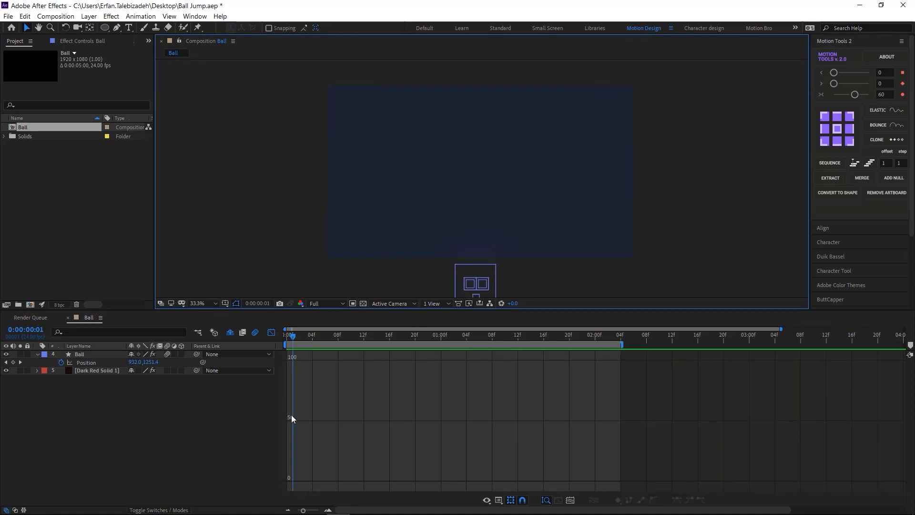
click(101, 363)
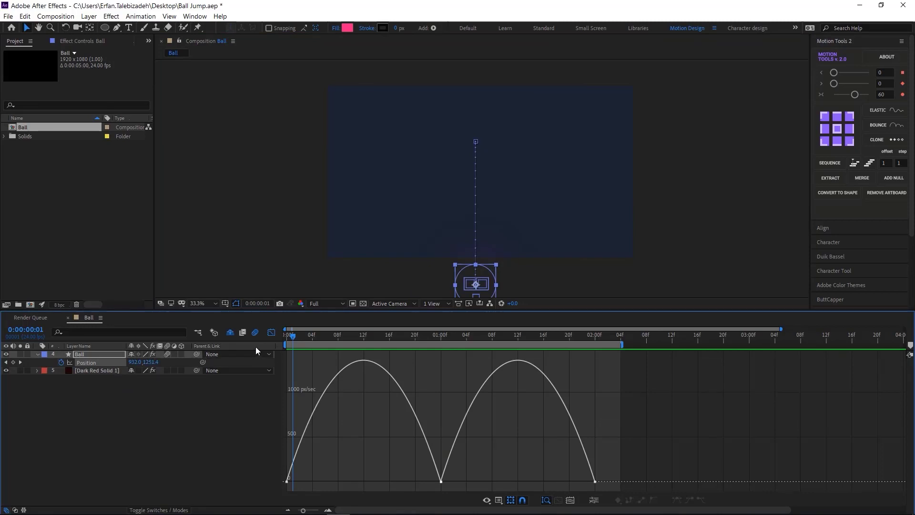
Step: Revert the Position keyframes to linear, then reapply Easy Ease (F9) in the speed graph
click(270, 333)
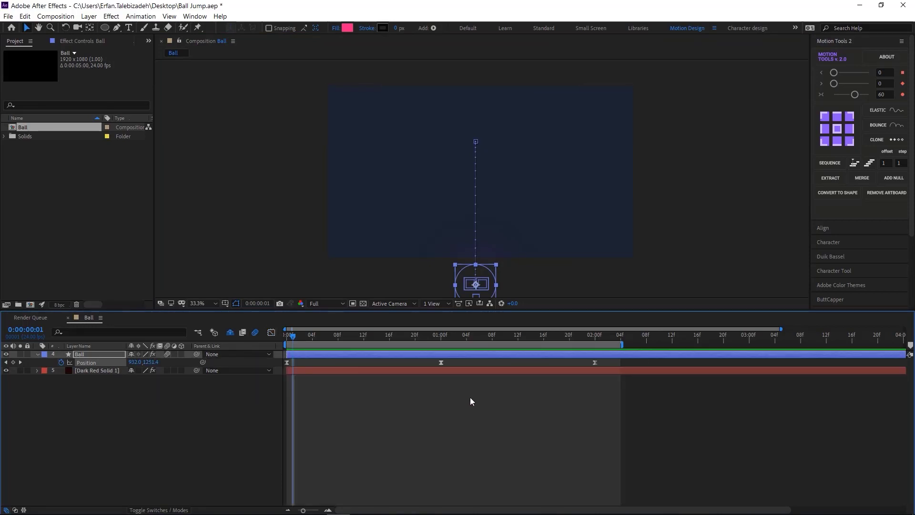
drag(631, 427, 285, 351)
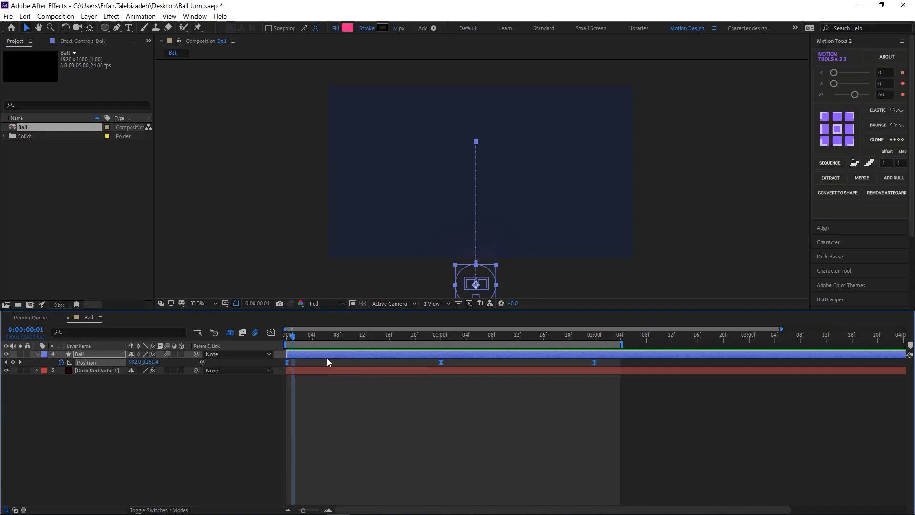
ctrl+click(440, 362)
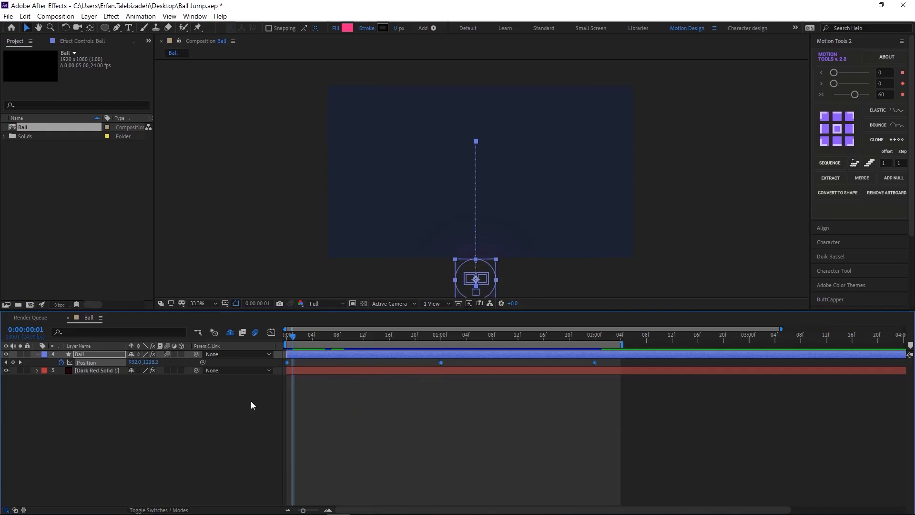
click(270, 333)
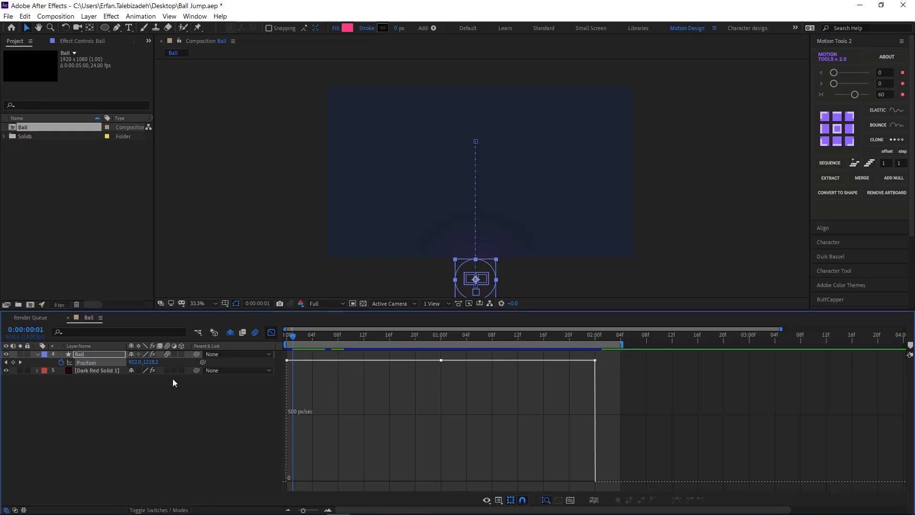
click(98, 362)
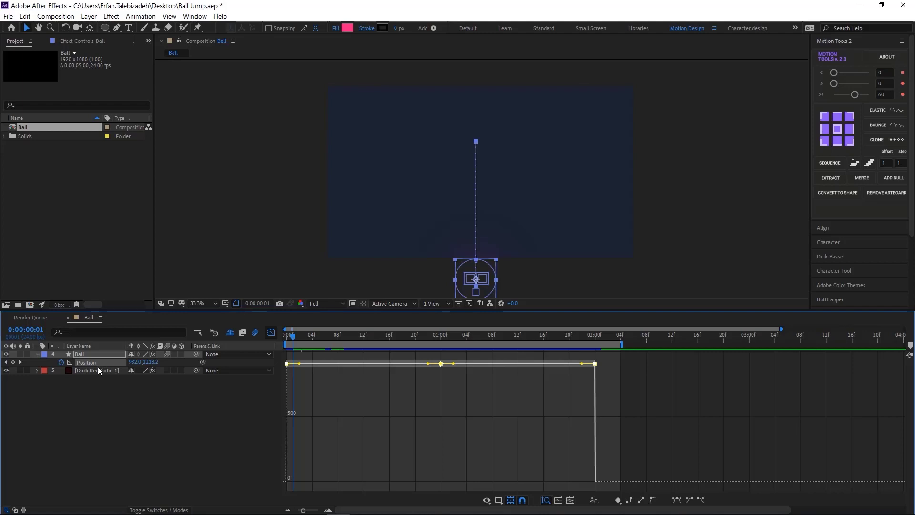
key(F9)
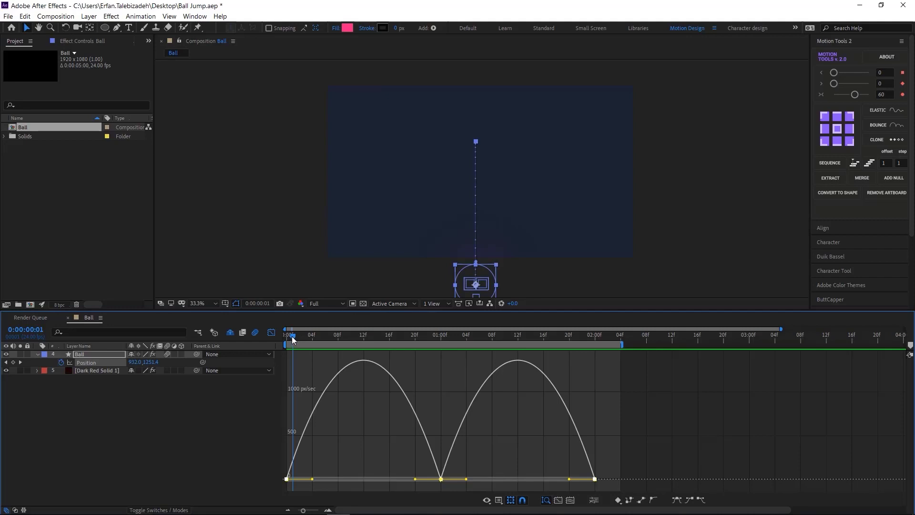
Step: Scrub through the ball's rise, return to frame 1, and go back to layer-bar view
drag(292, 338, 439, 386)
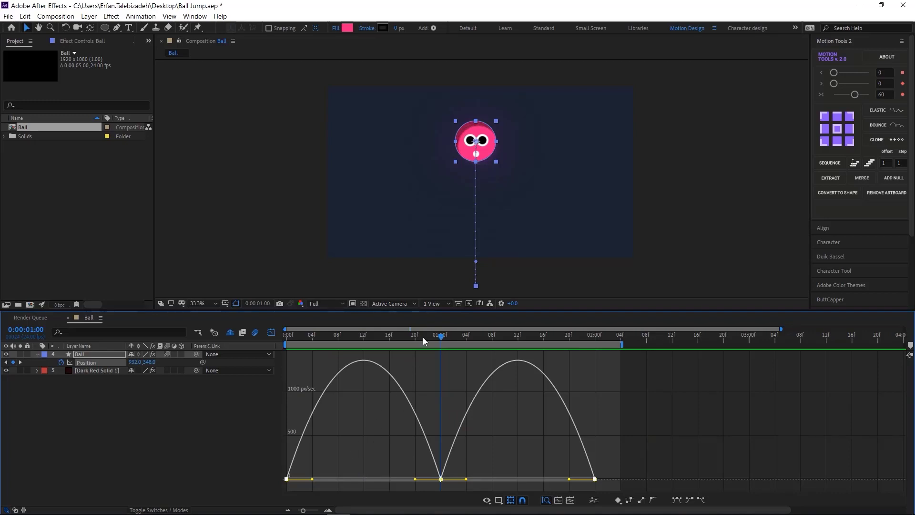
drag(440, 333, 293, 357)
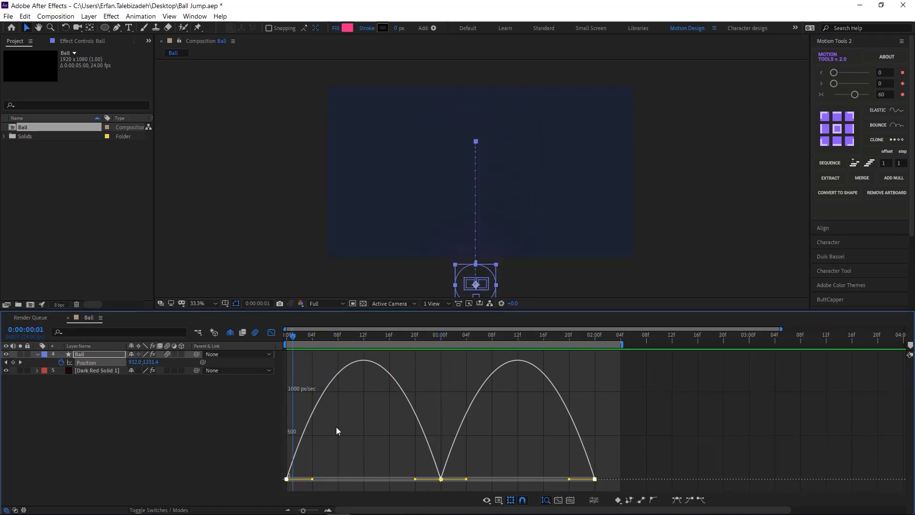
click(288, 480)
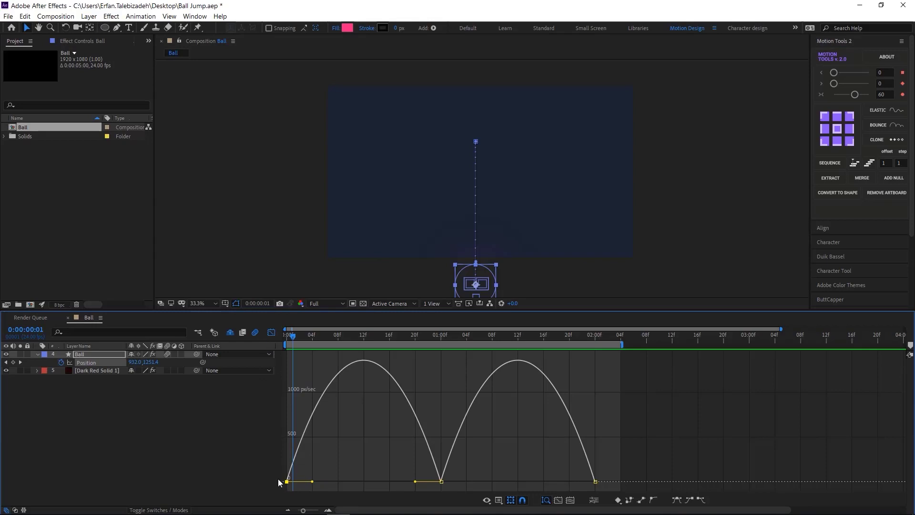
click(272, 334)
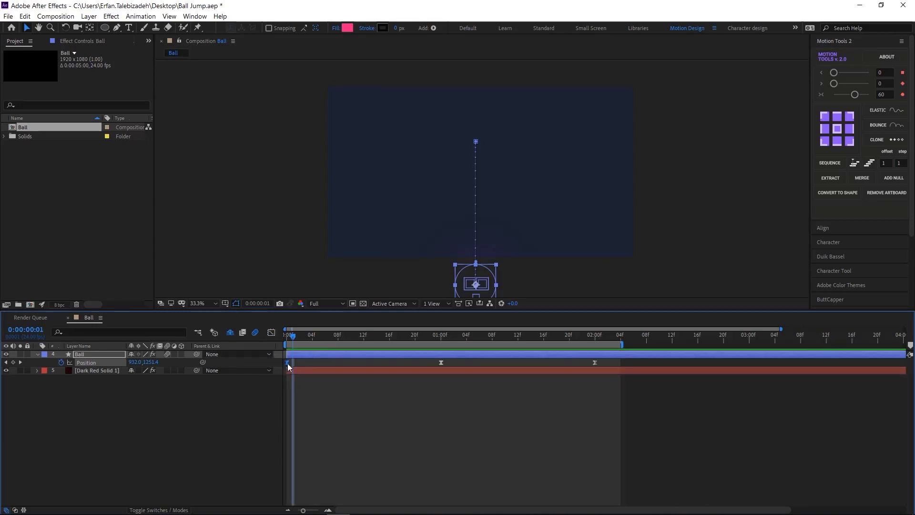
Step: Shorten the first keyframe's ease-out and lengthen the 01:00f keyframe's ease-out in the speed graph
click(272, 333)
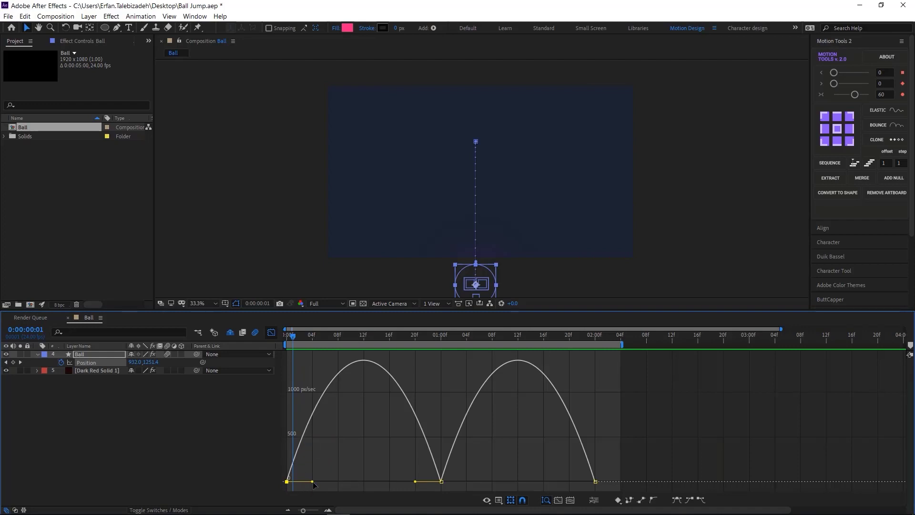
drag(312, 481, 290, 489)
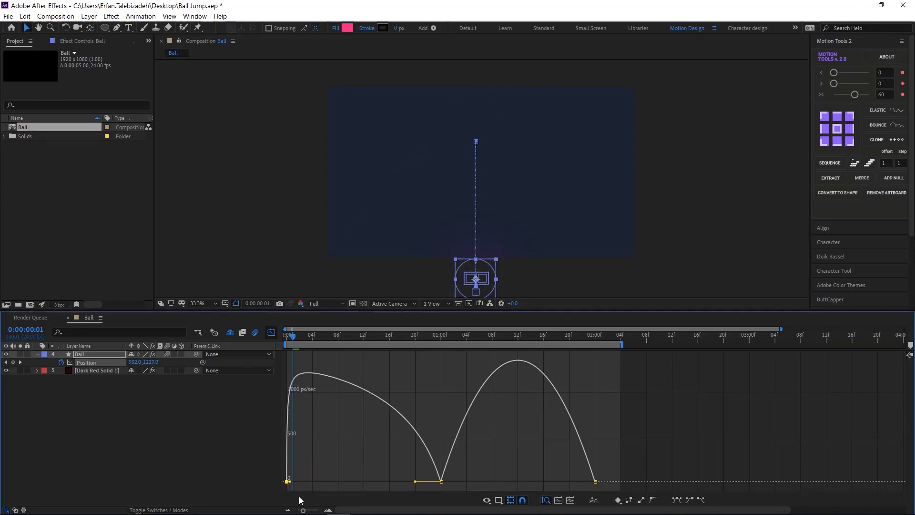
click(442, 481)
drag(467, 482, 505, 477)
mouse_move(441, 480)
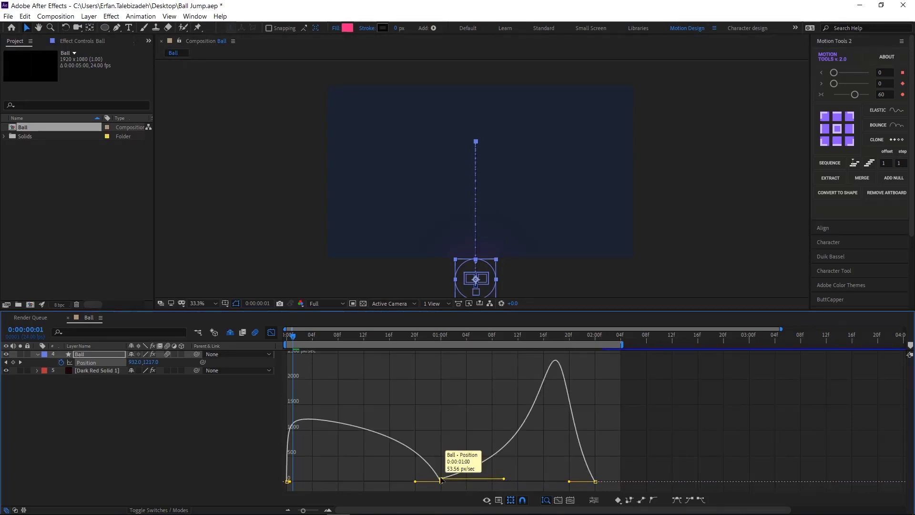
drag(441, 481, 441, 481)
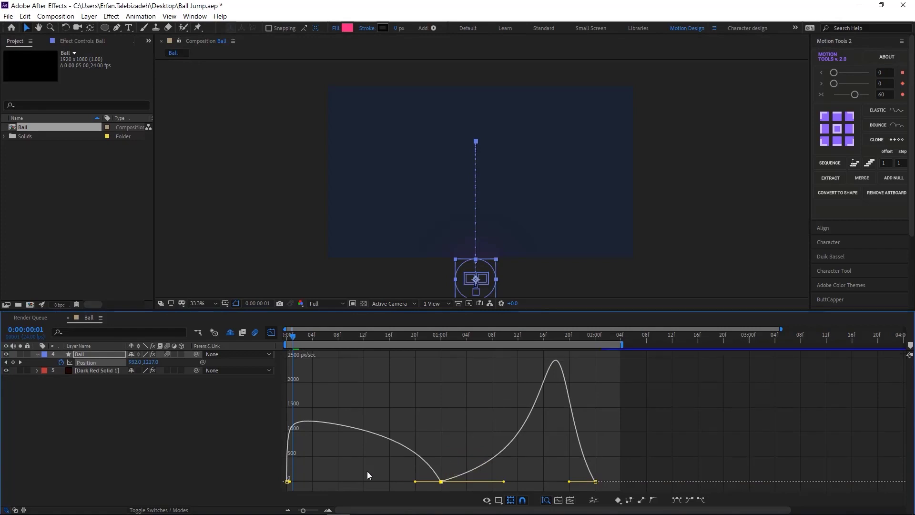
Step: Start the jump at full speed, extend the ease into 01:00f, set 02:00f incoming ease to 29.71%, then preview
click(288, 482)
drag(289, 482, 267, 482)
drag(414, 480, 391, 490)
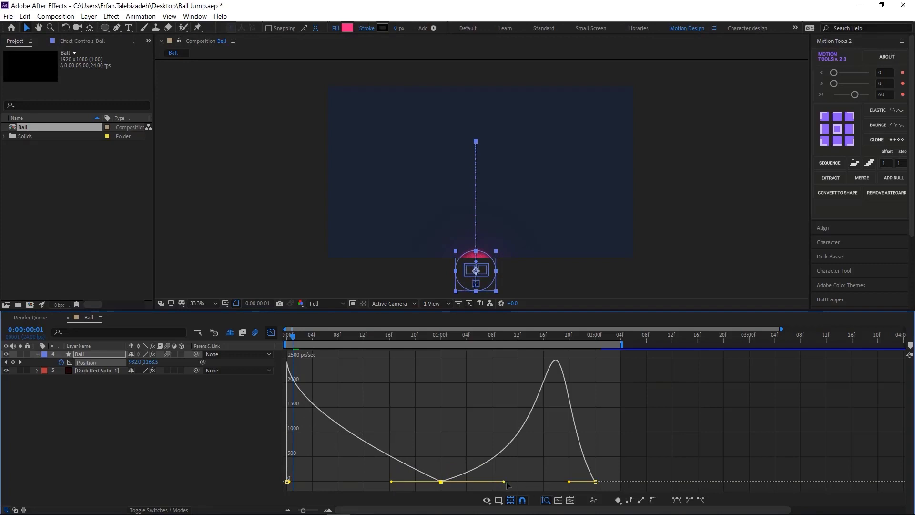
mouse_move(507, 483)
mouse_down()
mouse_move(514, 453)
mouse_move(505, 481)
mouse_up()
drag(569, 481, 590, 481)
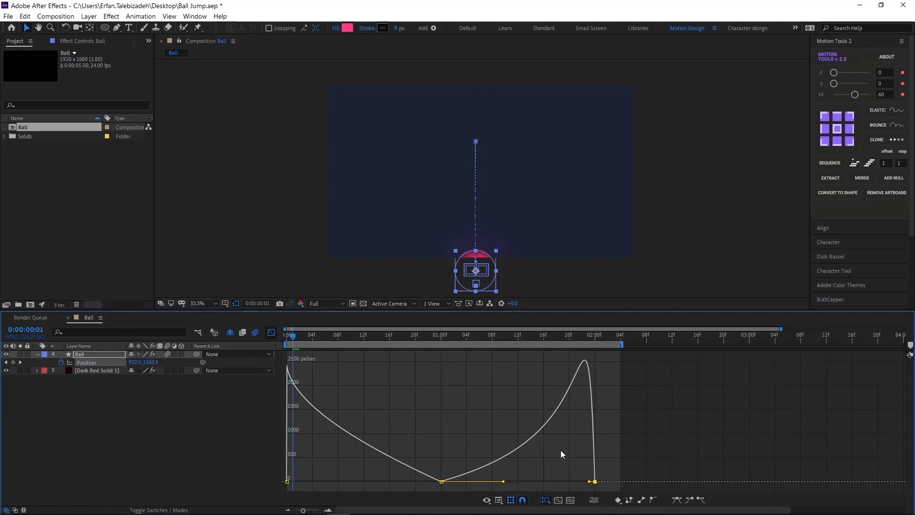
click(285, 338)
key(space)
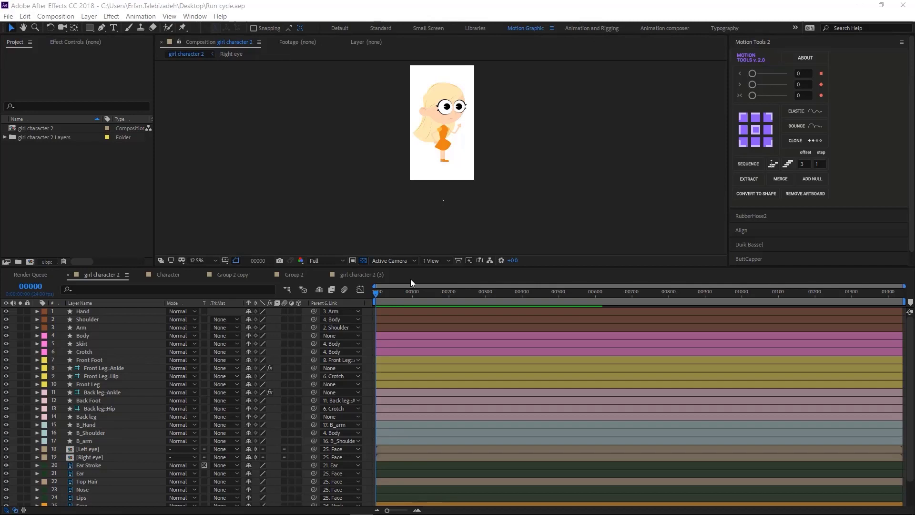
Step: Give girl character 2 the UHD 4K preset, 24 fps and 72-frame duration, and show time as timecode
click(56, 130)
right_click(56, 130)
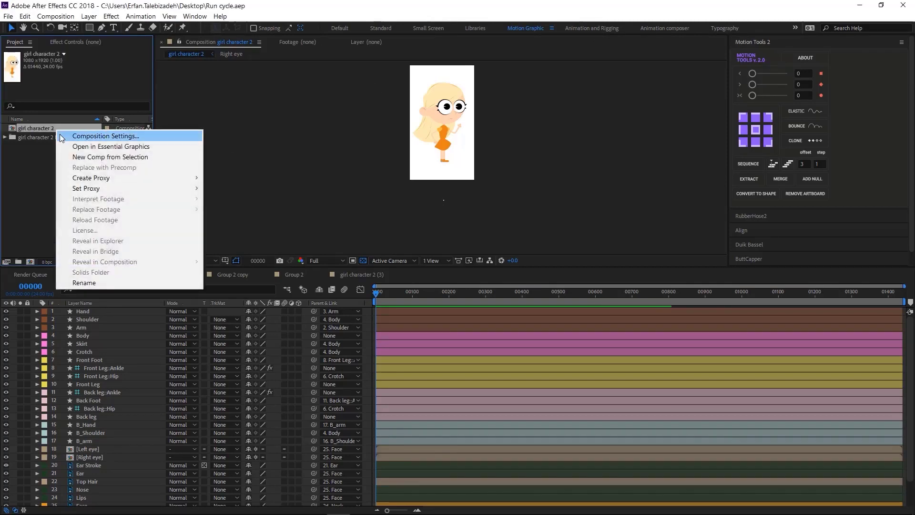
click(59, 134)
click(333, 87)
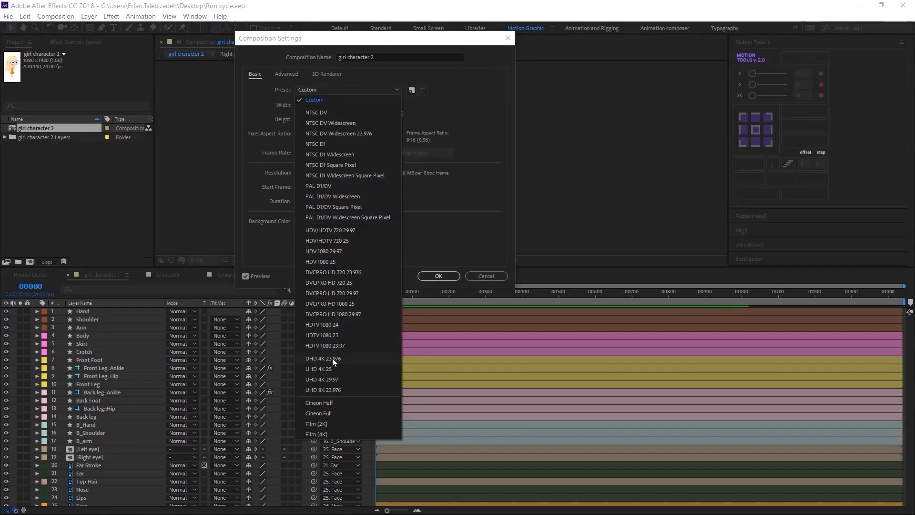
key(Escape)
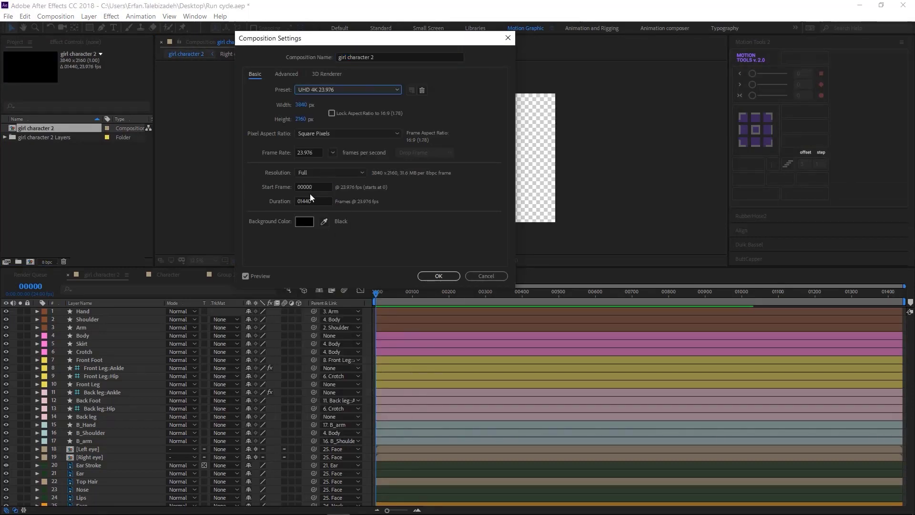
click(307, 153)
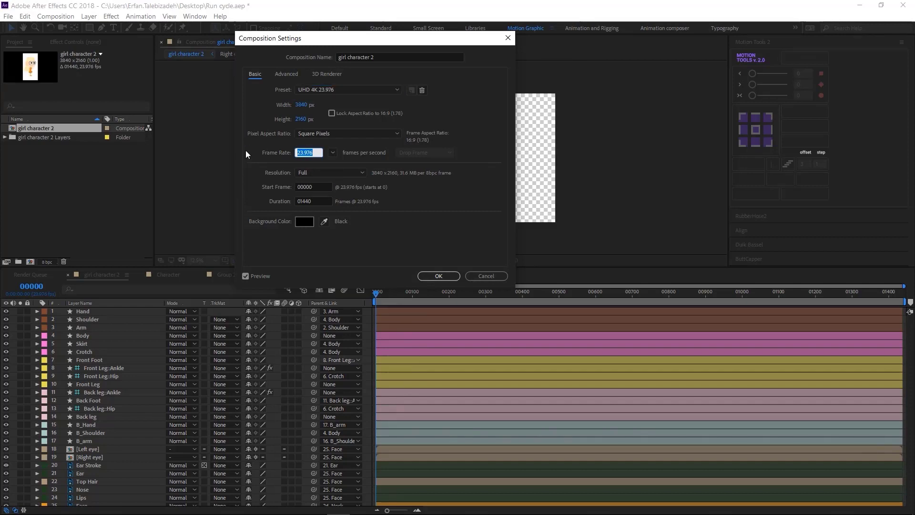
text(2)
click(310, 204)
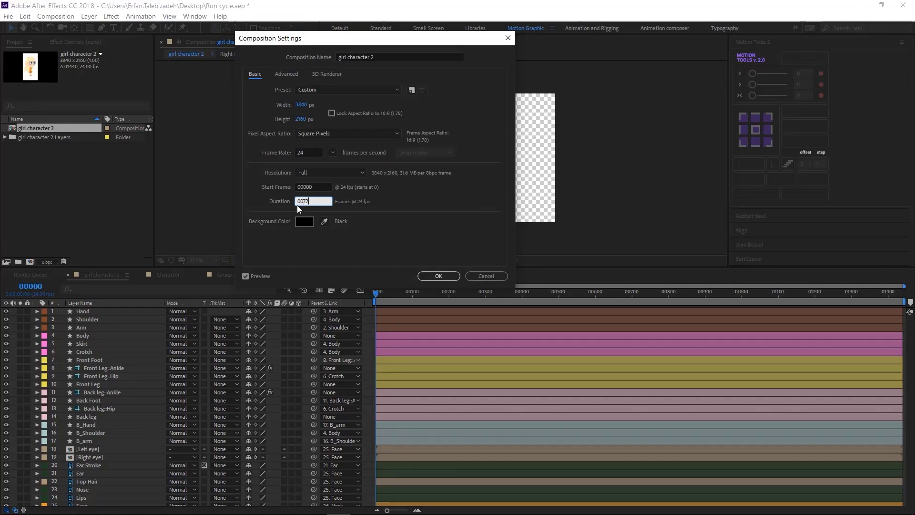
click(430, 276)
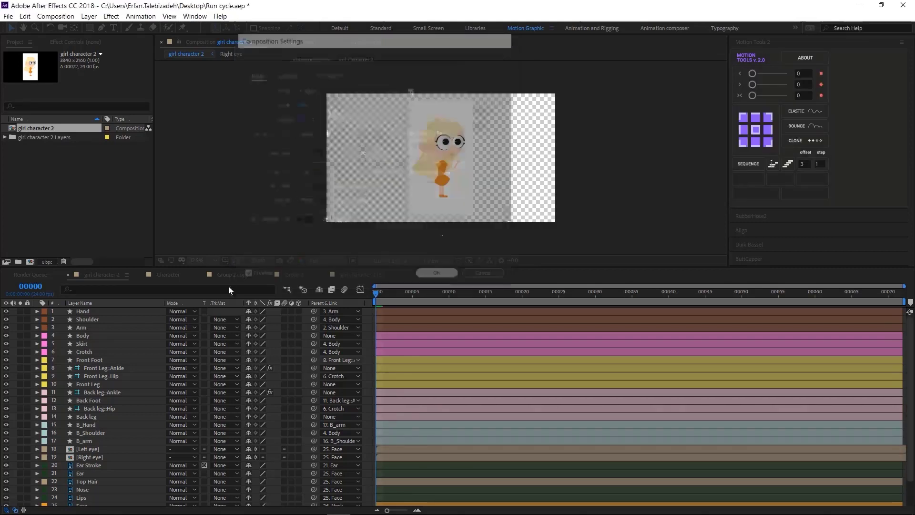
ctrl+click(29, 288)
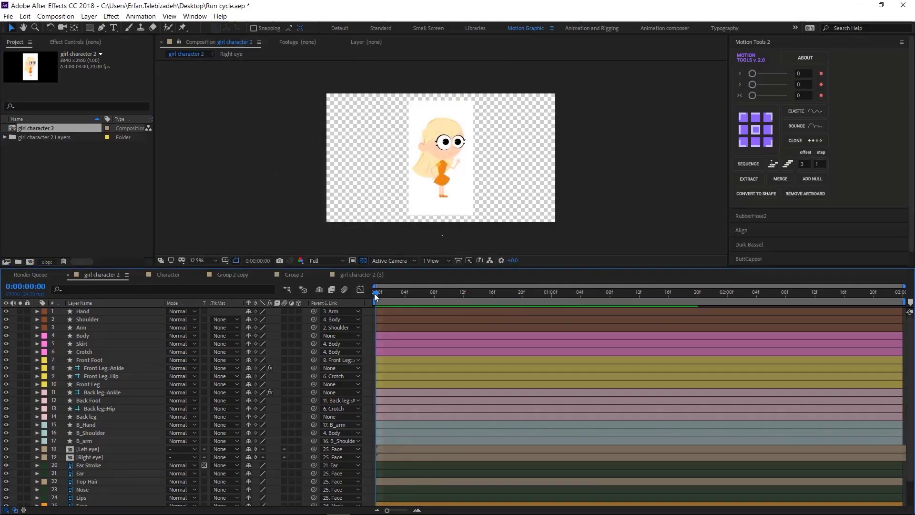
Step: Preview the comp, switch the time display back to frames, and delete the Background layer over black
key(space)
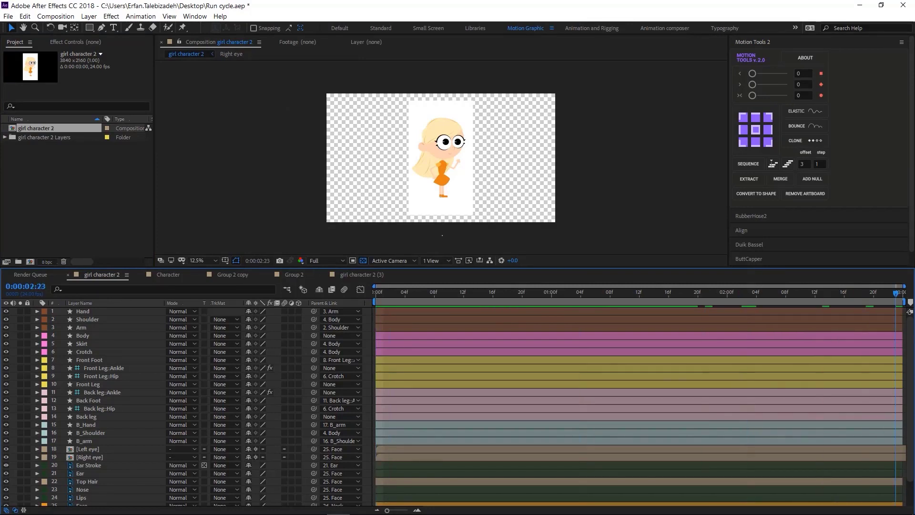
key(space)
ctrl+click(30, 288)
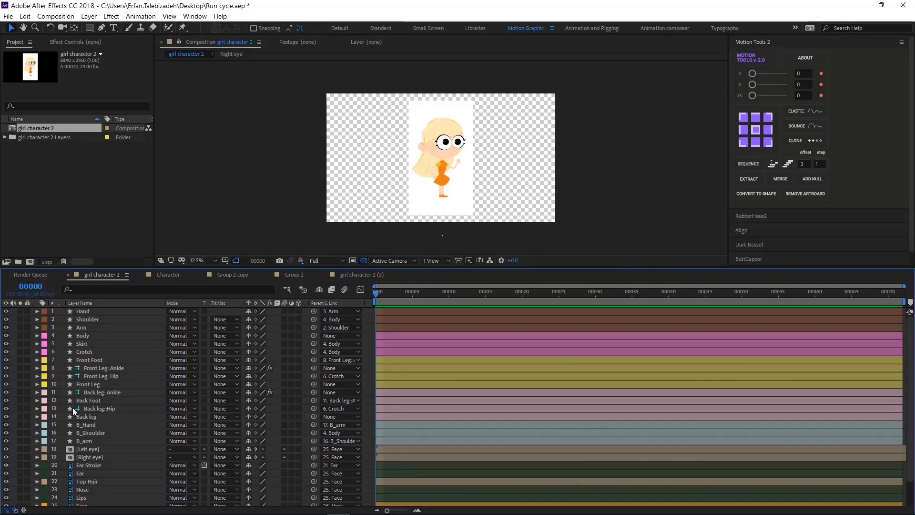
scroll(105, 453, down, 2)
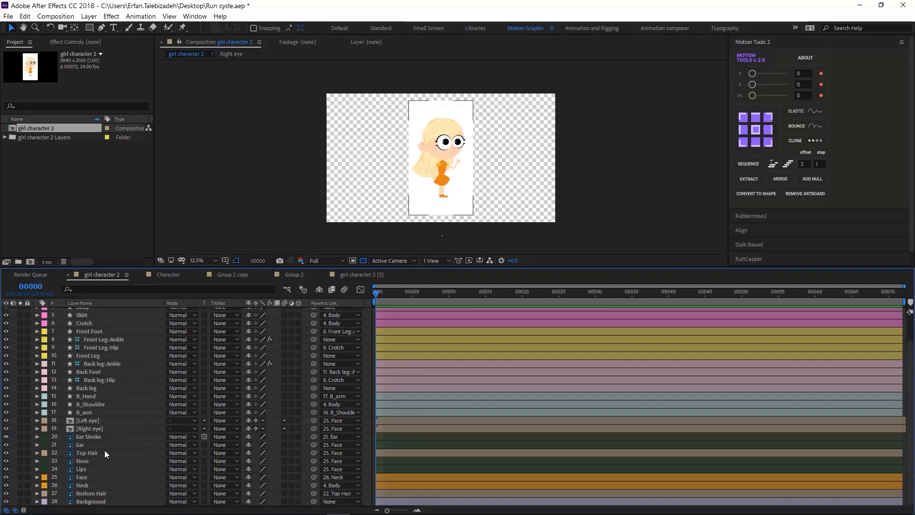
click(97, 503)
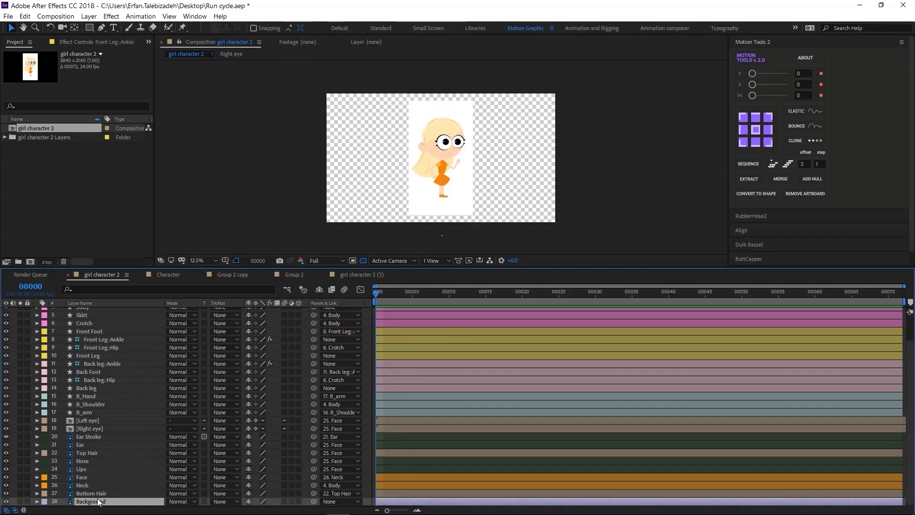
key(Delete)
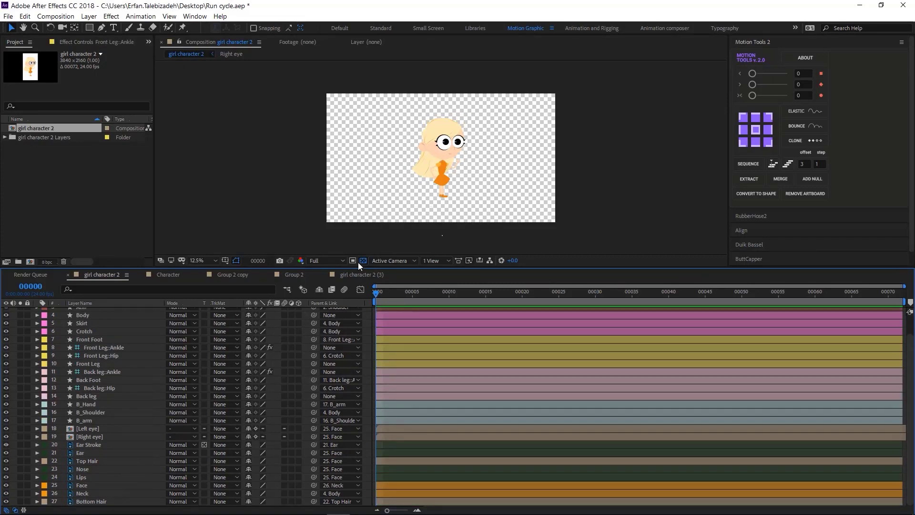
click(364, 261)
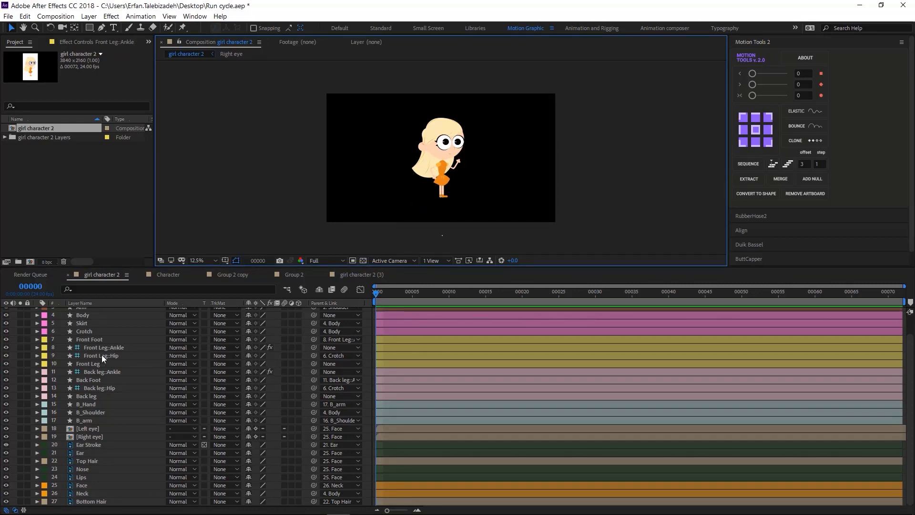
Step: Hide the Hand, Shoulder and Arm layers from the timeline as shy layers
scroll(103, 357, up, 2)
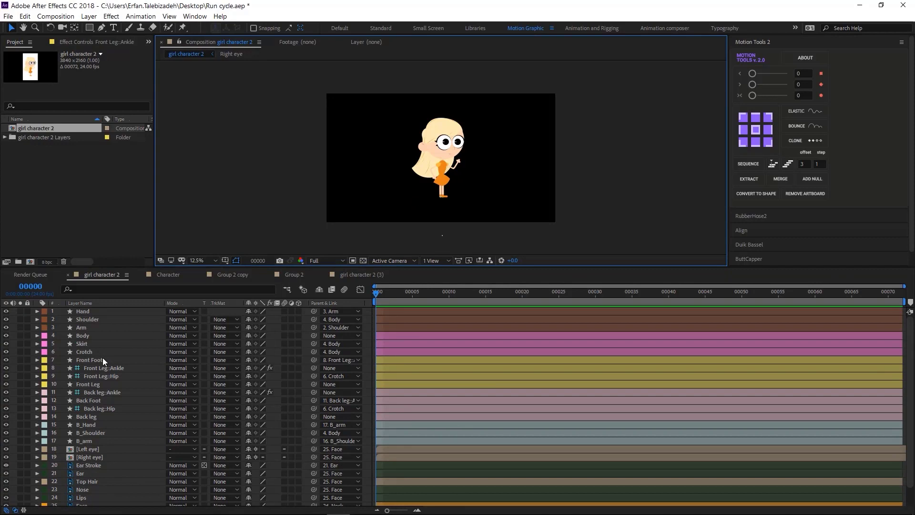
click(105, 335)
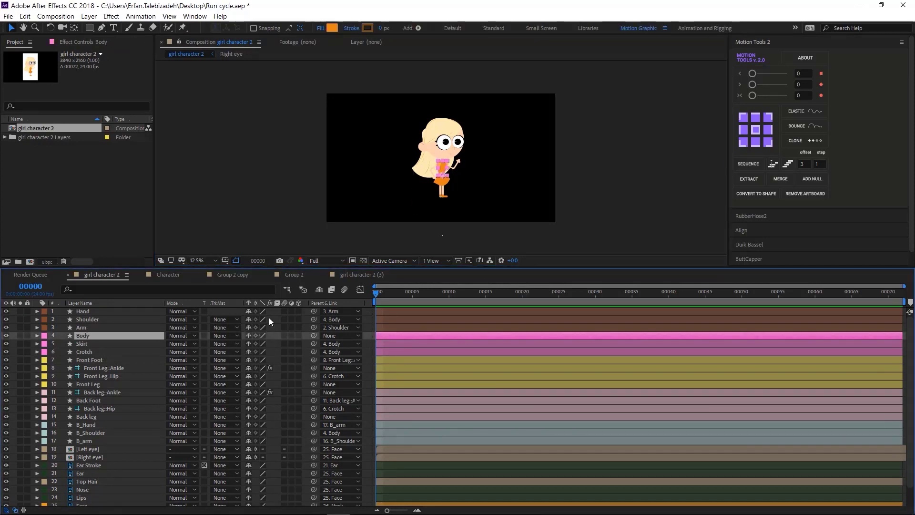
click(319, 289)
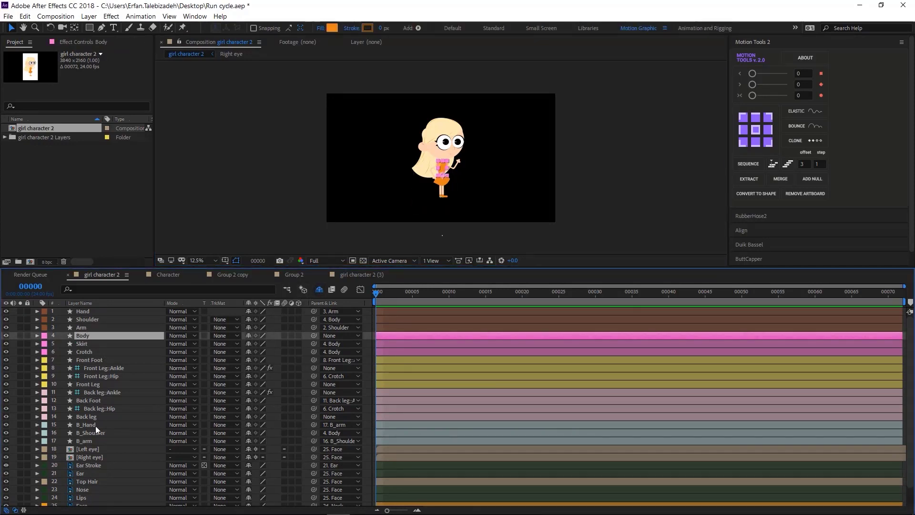
click(249, 311)
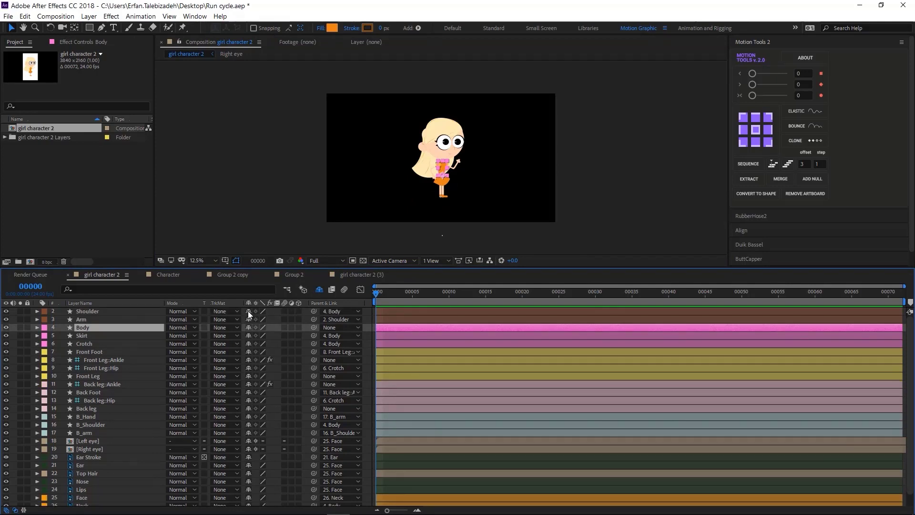
click(248, 311)
click(248, 311)
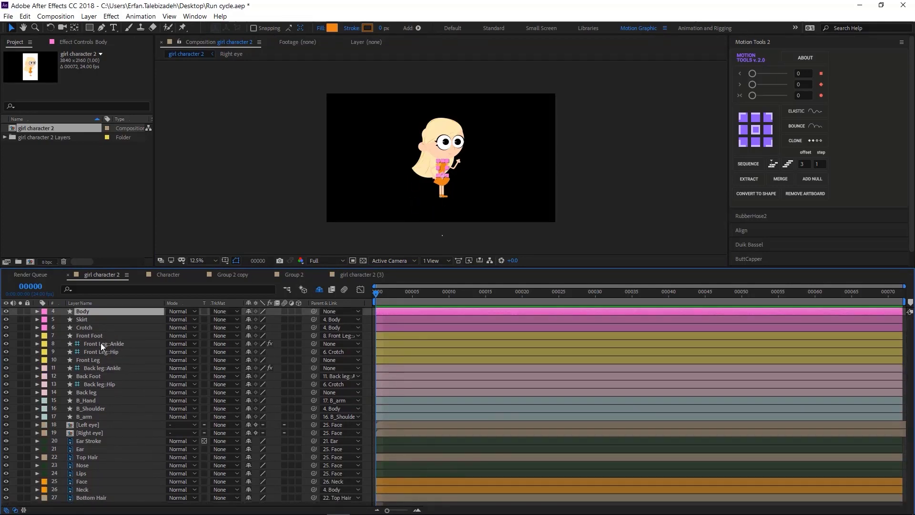
Step: Delete the Neck and Bottom Hair layers
click(88, 320)
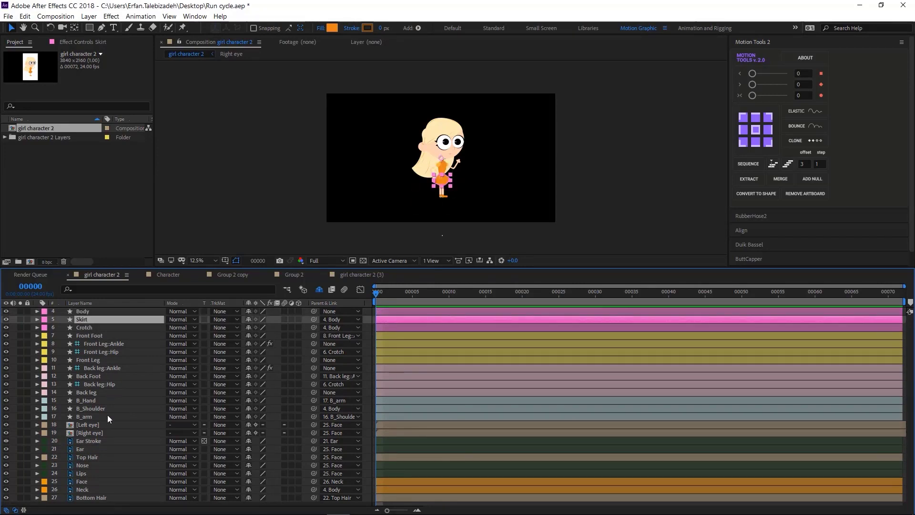
shift+click(91, 475)
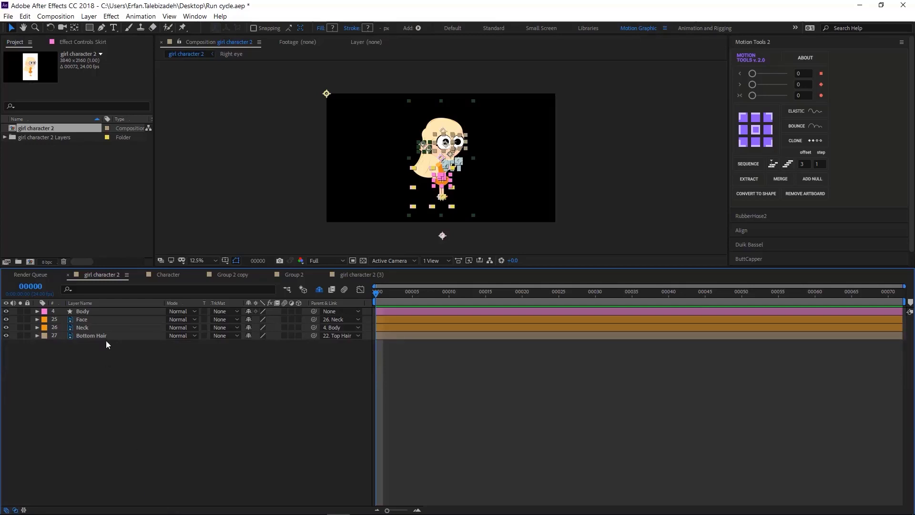
click(86, 328)
shift+click(90, 334)
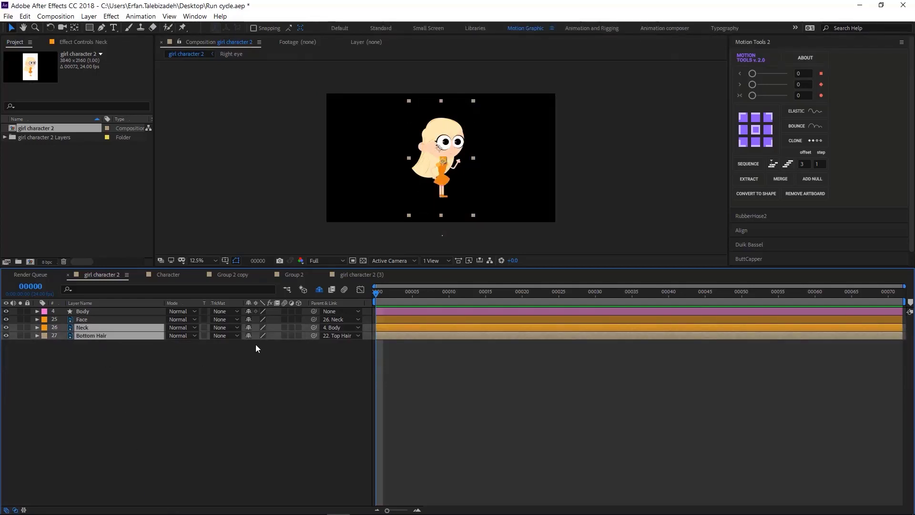
key(Delete)
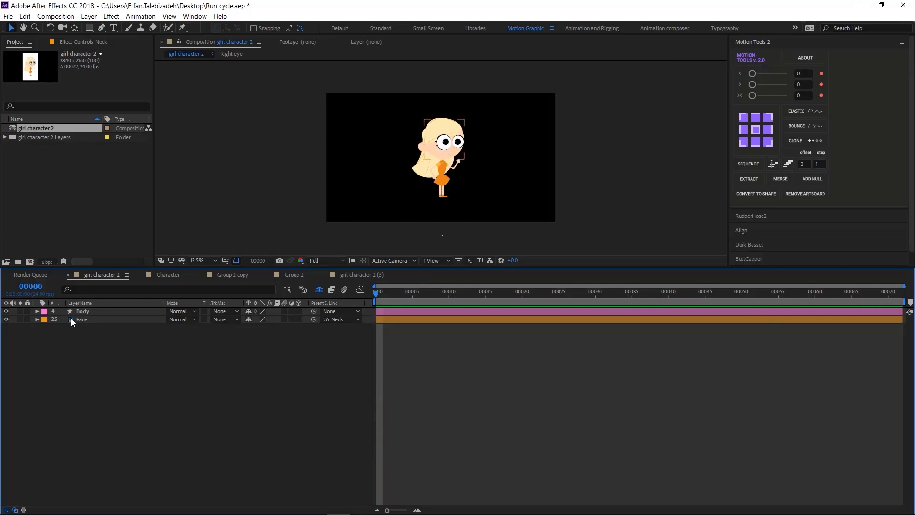
Step: Clear the layer selection and begin editing the current time value
key(ctrl+space)
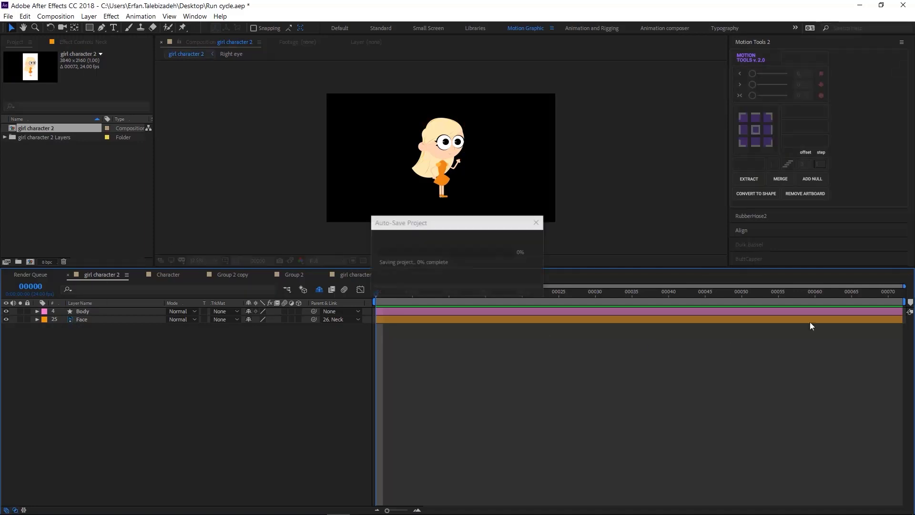
key(Escape)
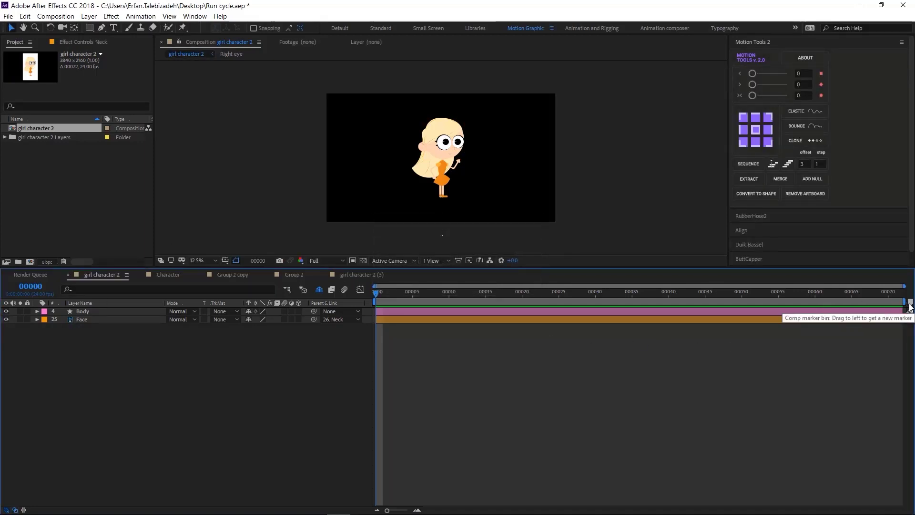
mouse_move(909, 307)
mouse_down()
mouse_move(639, 303)
mouse_move(909, 311)
mouse_up()
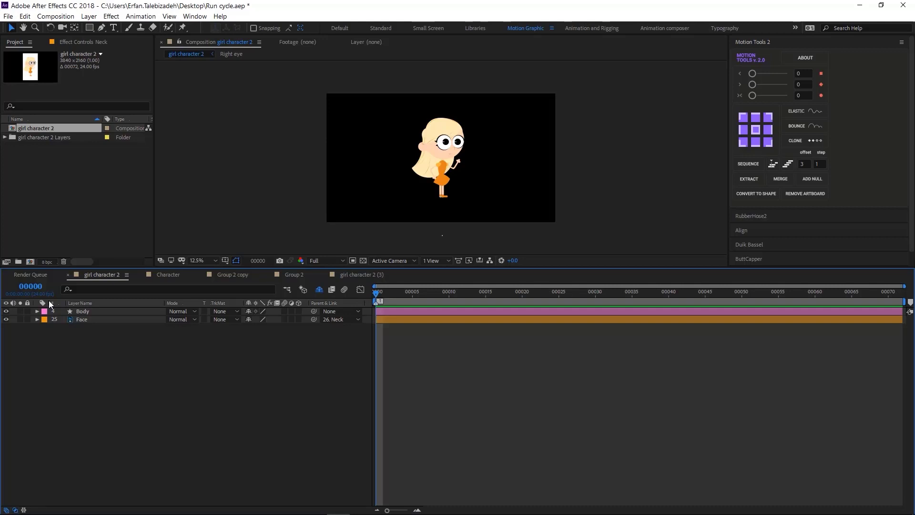
click(42, 287)
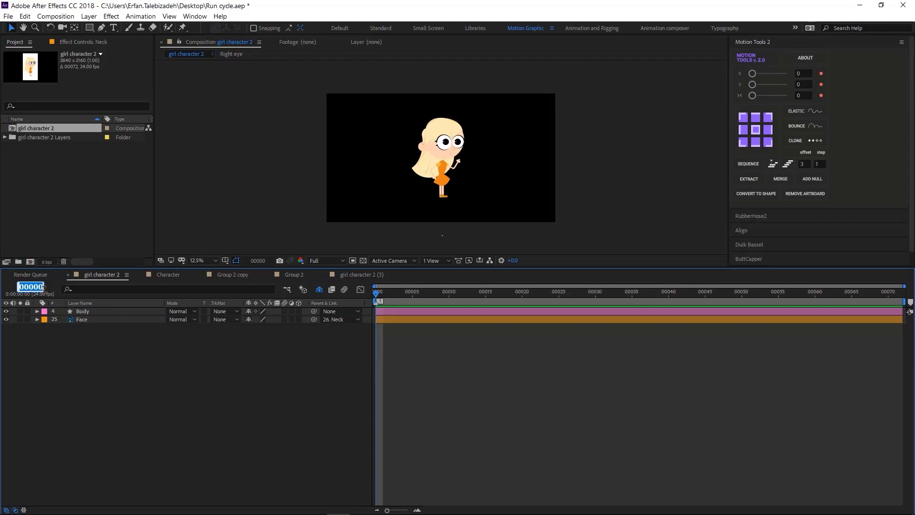
Step: Place composition markers at frames 24, 28 and 32
text(24)
key(Return)
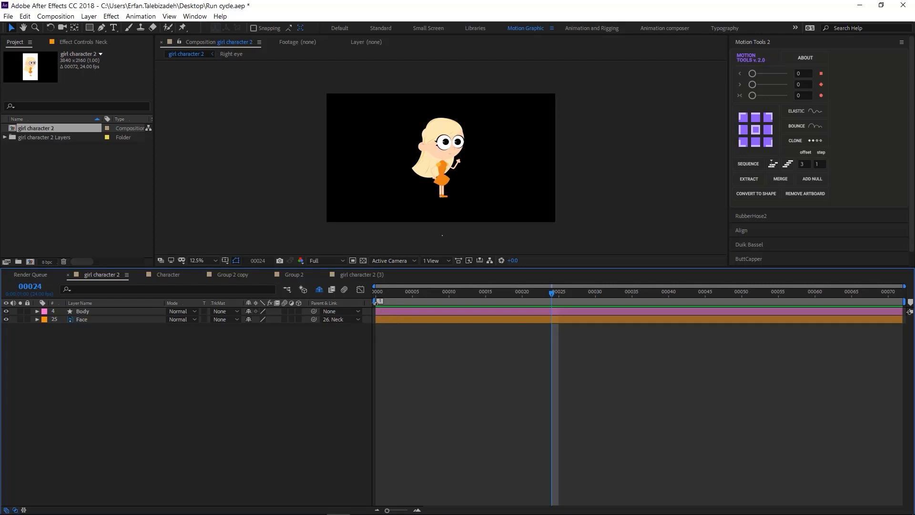
drag(376, 304, 555, 302)
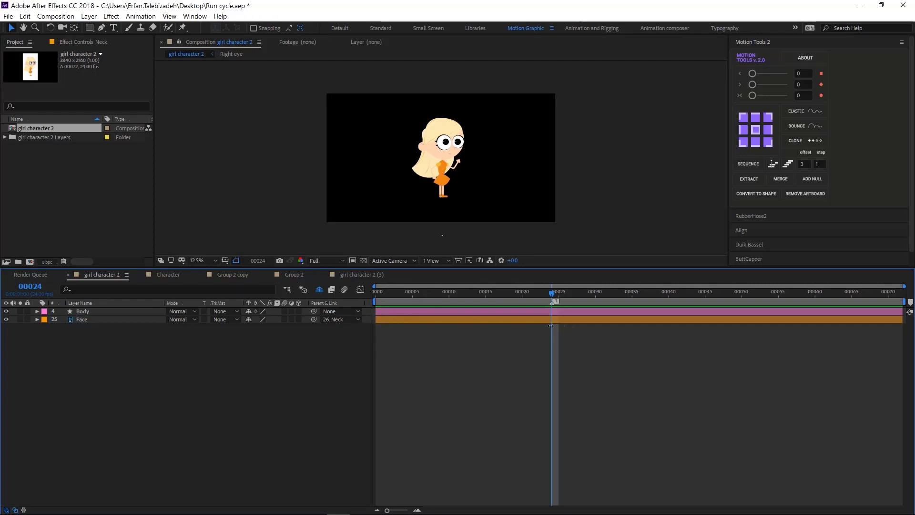
click(30, 286)
text(28)
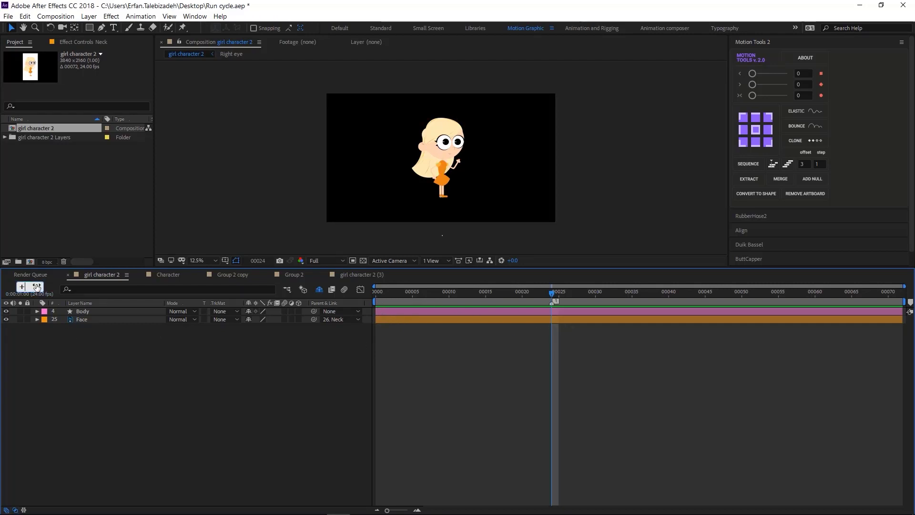
key(Return)
drag(910, 303, 582, 302)
click(30, 286)
text(32)
key(Return)
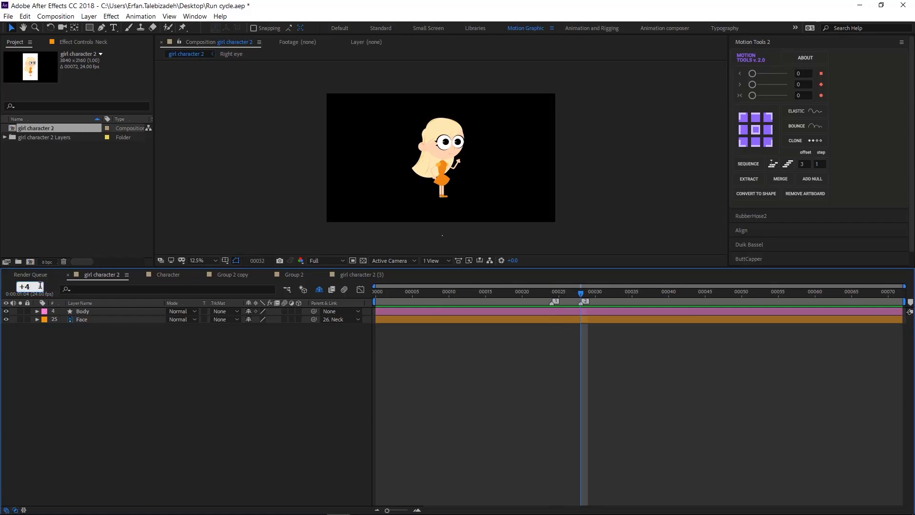
drag(911, 302, 611, 302)
Step: Add markers at frames 36 and 40 and start the work area at frame 24
click(30, 286)
text(36)
key(Return)
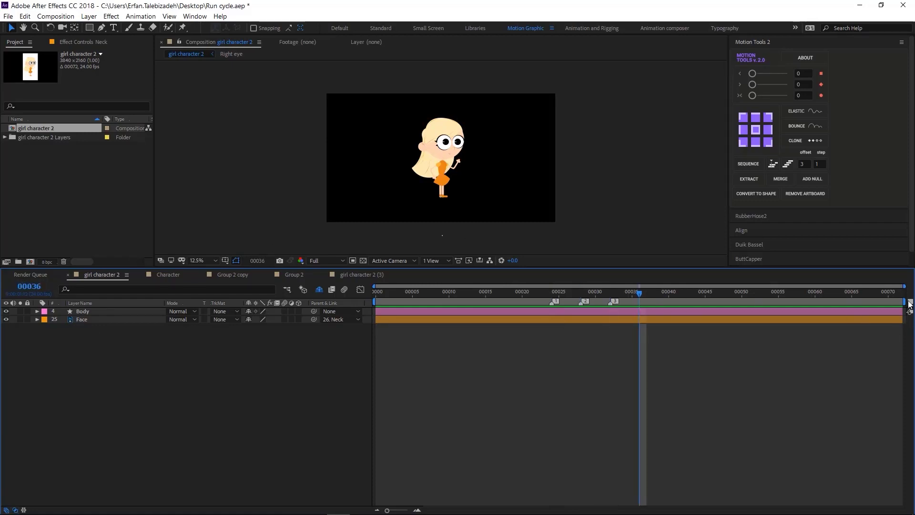
drag(910, 302, 639, 302)
click(30, 286)
text(40)
key(Return)
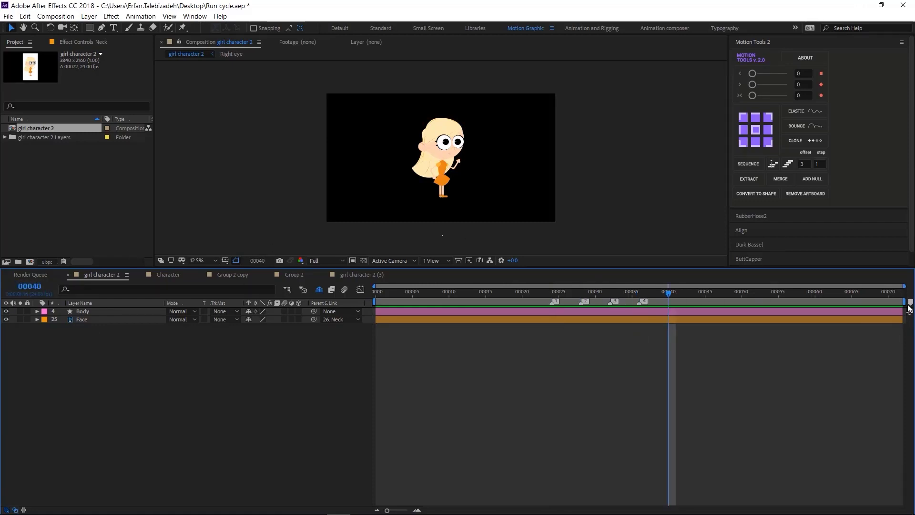
drag(910, 302, 669, 310)
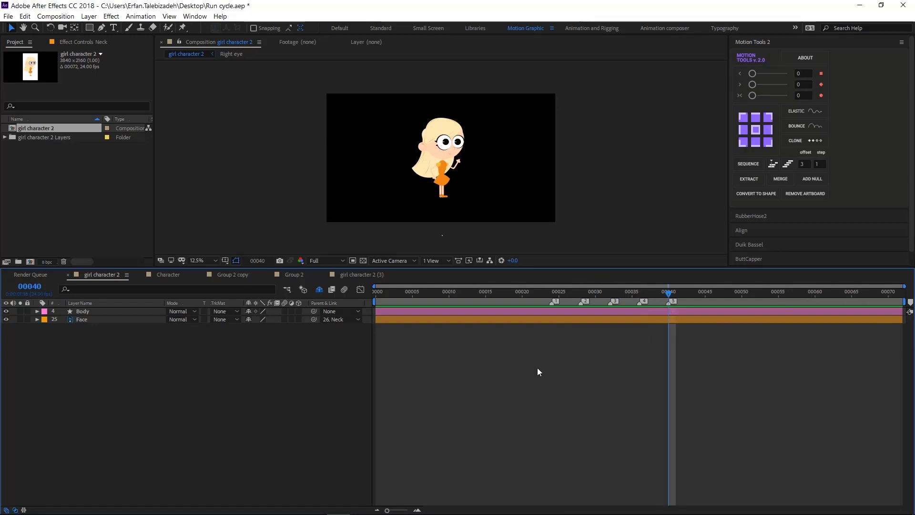
click(551, 296)
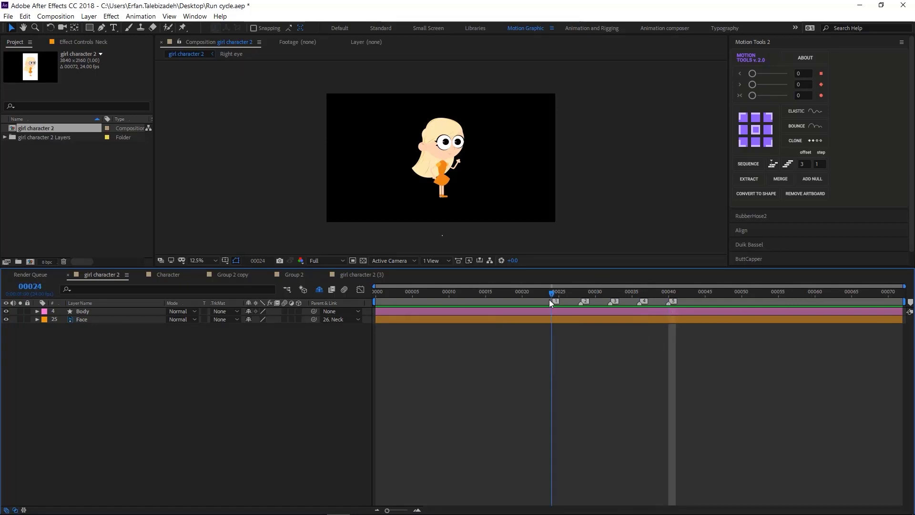
key(b)
drag(551, 293, 668, 308)
Step: End the work area at frame 40 and label the first two markers Contact and Passing
key(n)
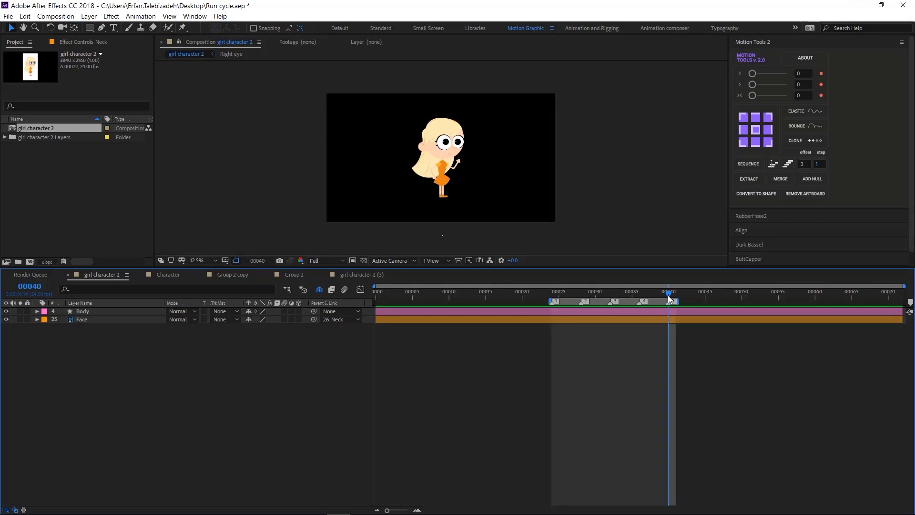
click(544, 293)
double_click(552, 301)
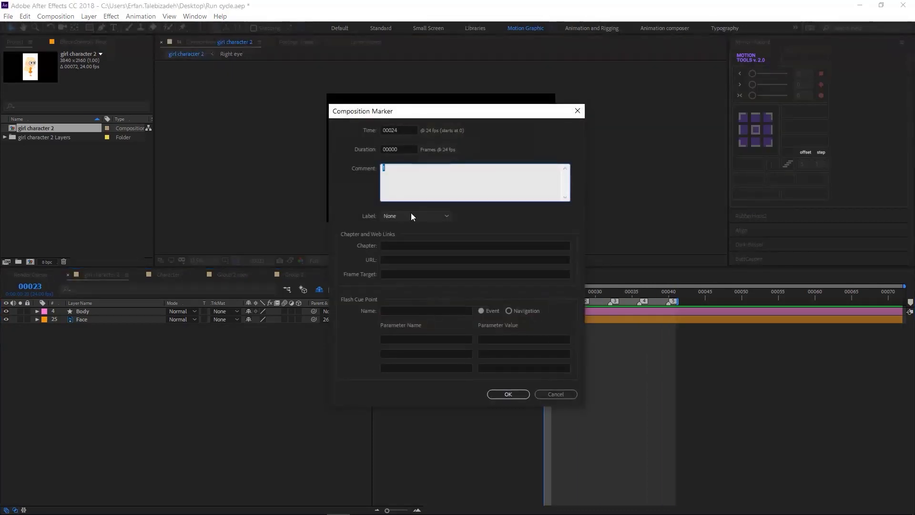
text(Contact)
click(507, 394)
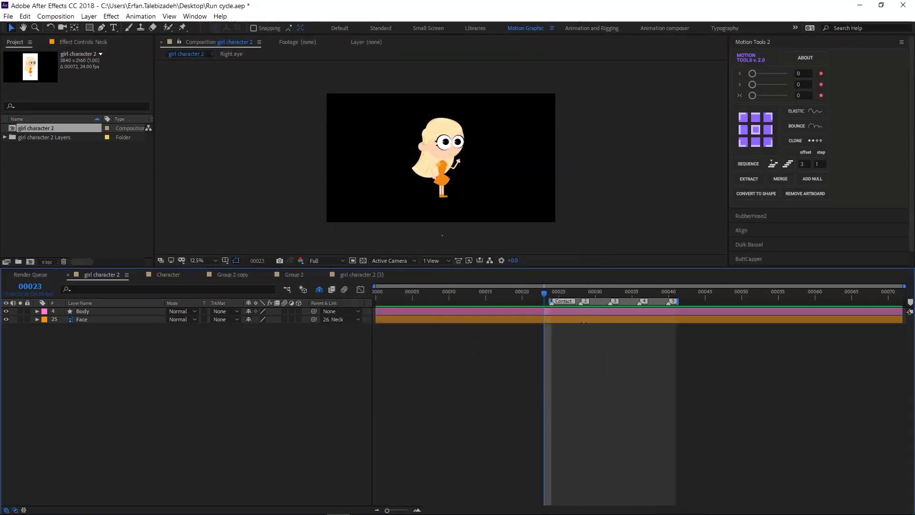
double_click(582, 301)
text(Passing)
click(508, 394)
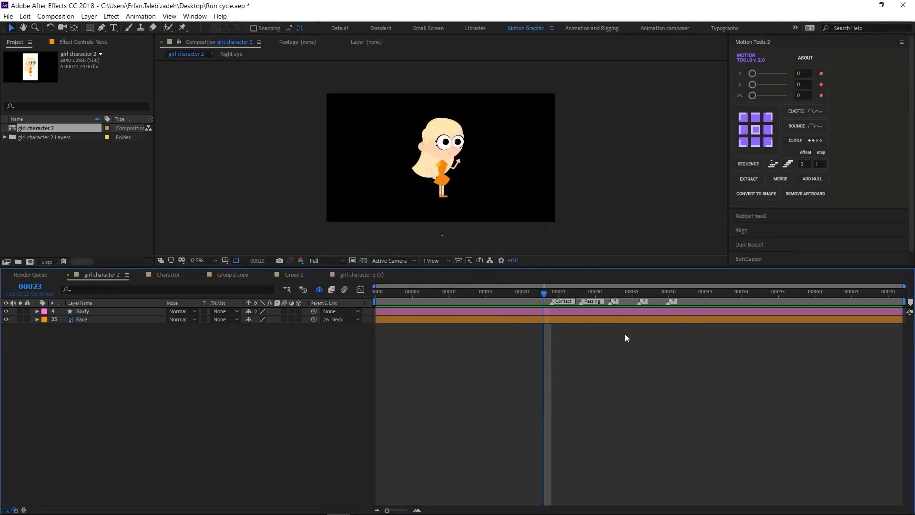
Step: Label the remaining markers Kick off, Air and Contact (Loop)
double_click(614, 301)
text(Kick off)
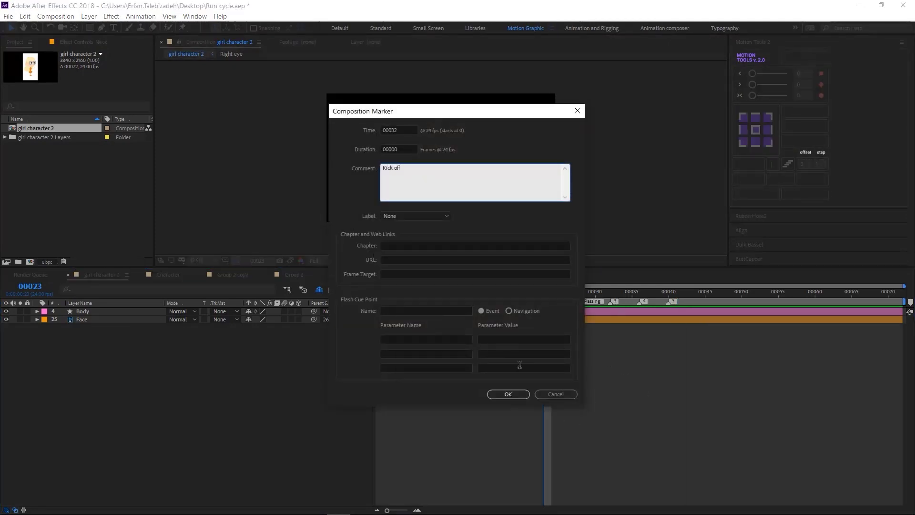
click(508, 393)
double_click(641, 301)
text(Air)
click(508, 394)
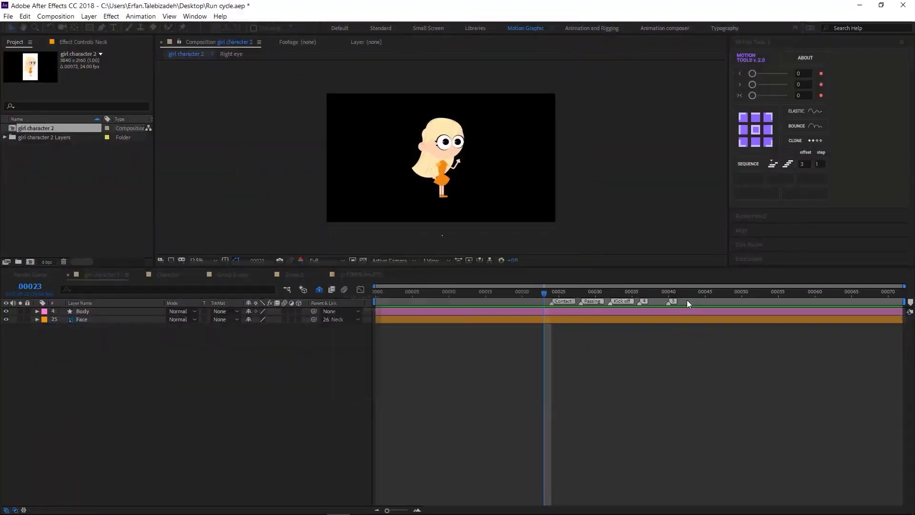
double_click(671, 301)
text(Contact (Loop)
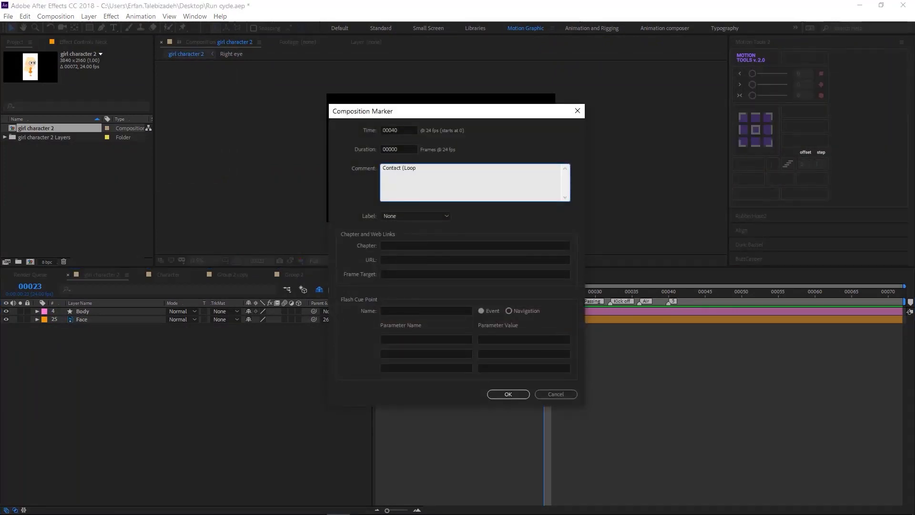
text())
click(508, 394)
Step: Reset the work area end to frame 40, return to frame 24 and select Body
click(554, 296)
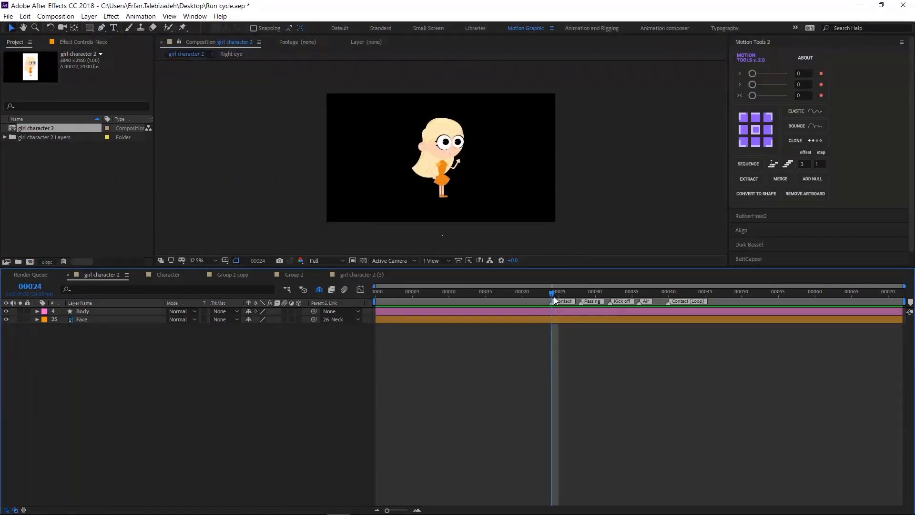
click(671, 321)
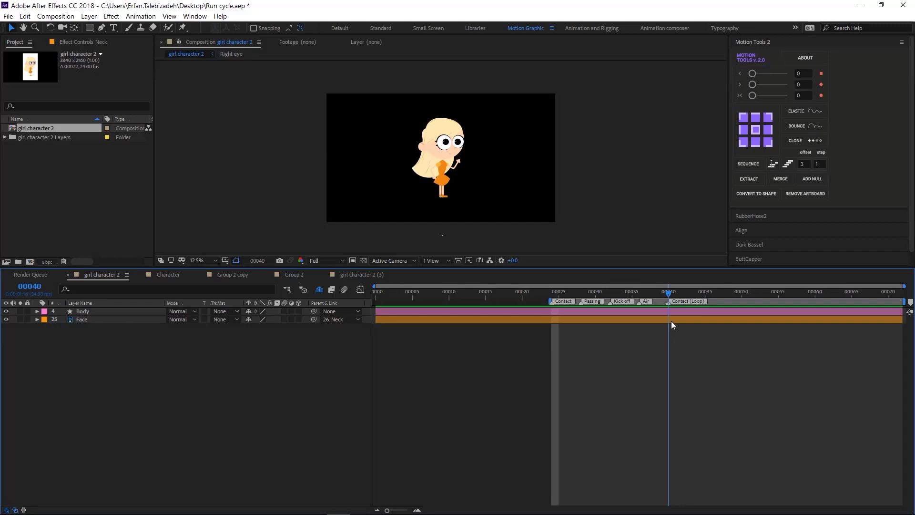
key(n)
drag(668, 299, 553, 310)
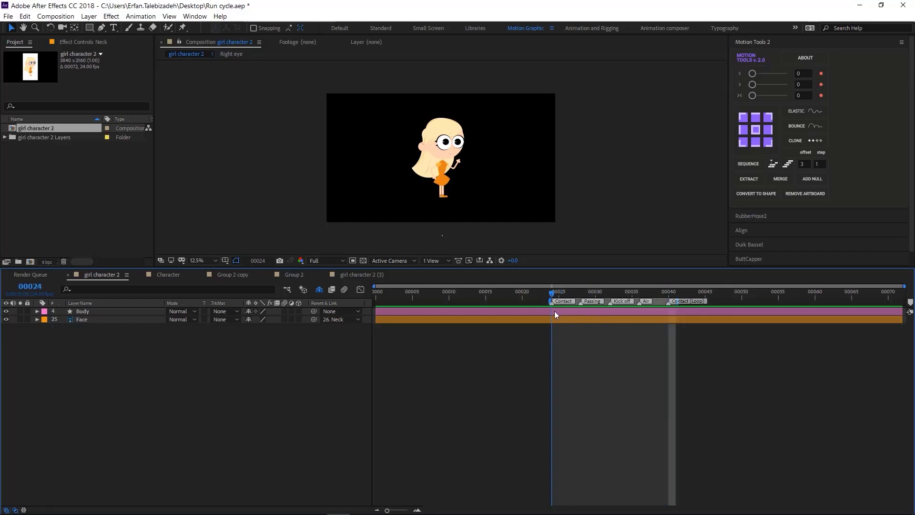
click(110, 314)
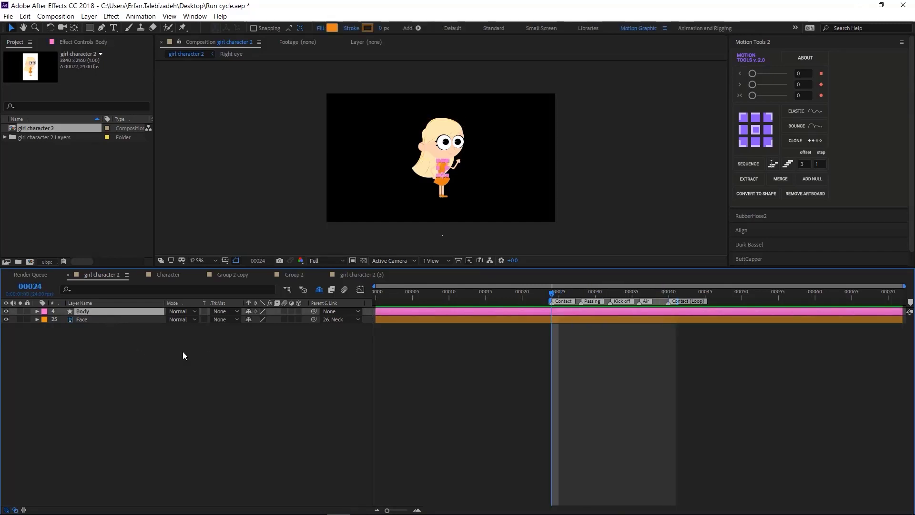
Step: Keyframe the Body's Position, raising the body slightly at frame 28
key(p)
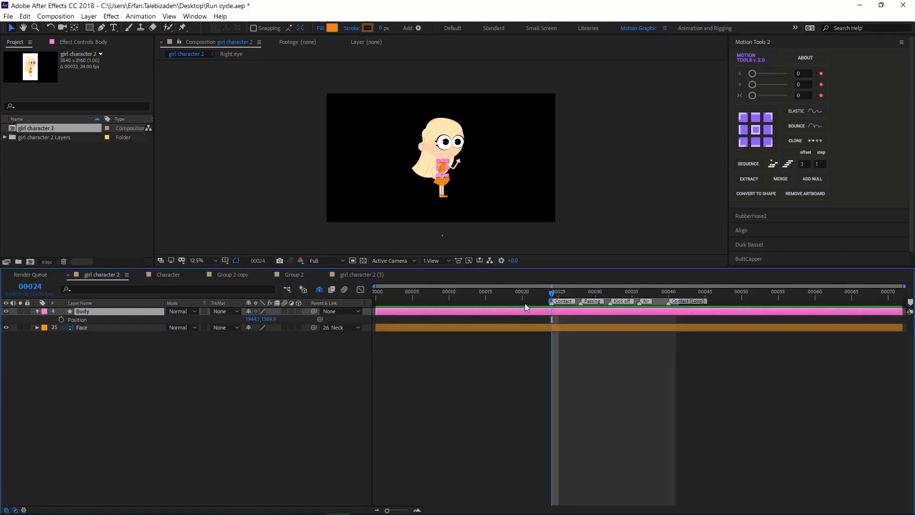
click(62, 320)
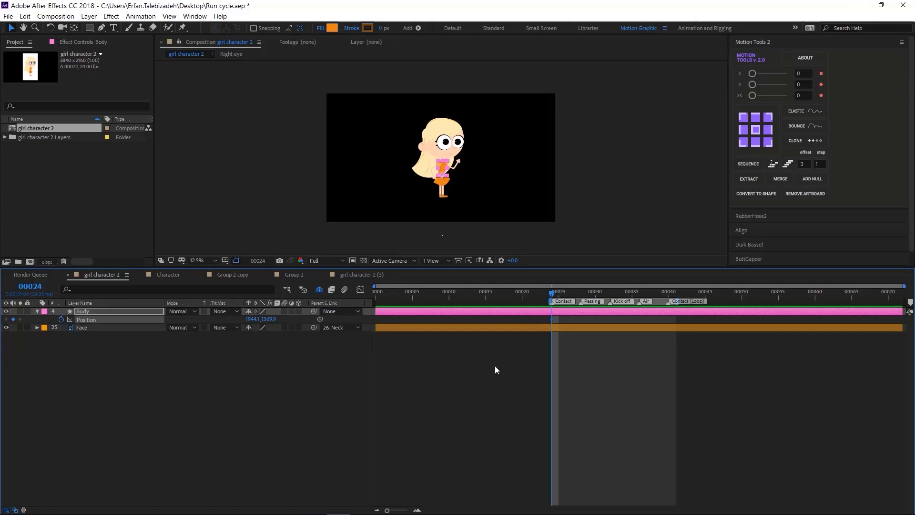
drag(551, 318, 581, 320)
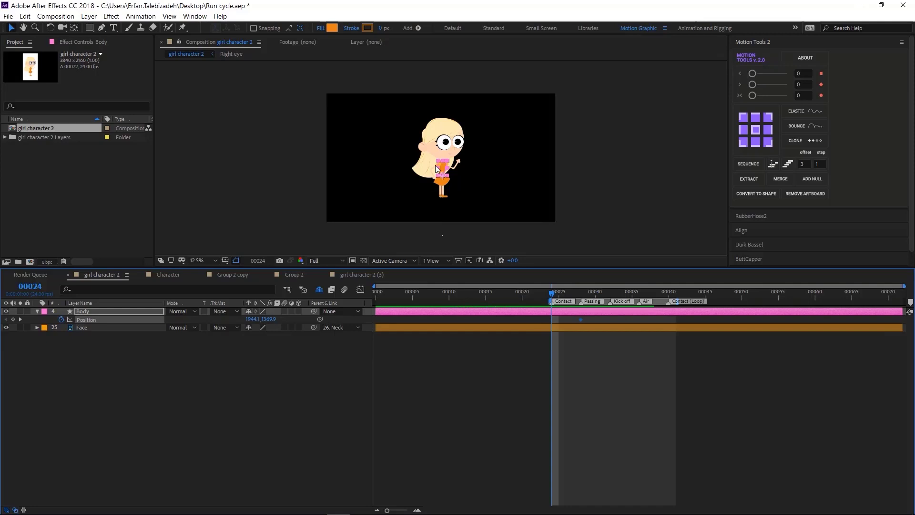
key(Up)
key(Up)
key(Up)
key(Up)
key(Up)
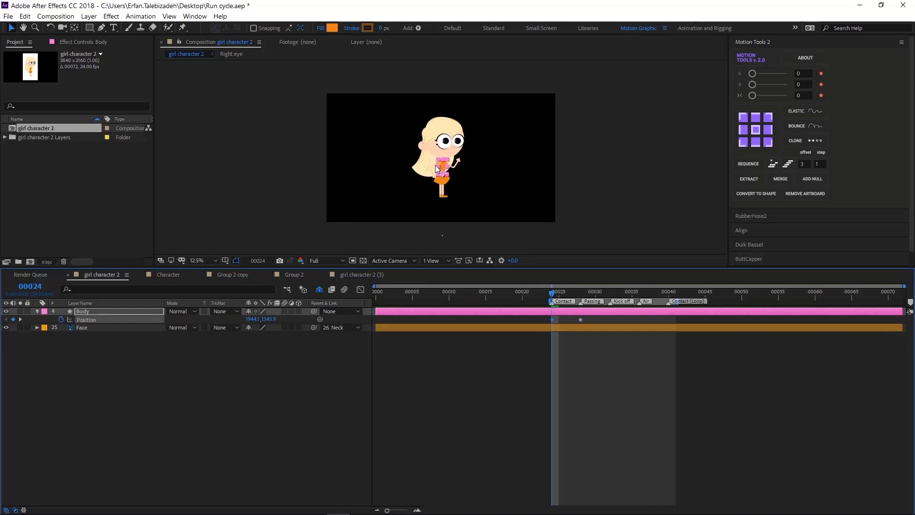
key(Up)
key(Up)
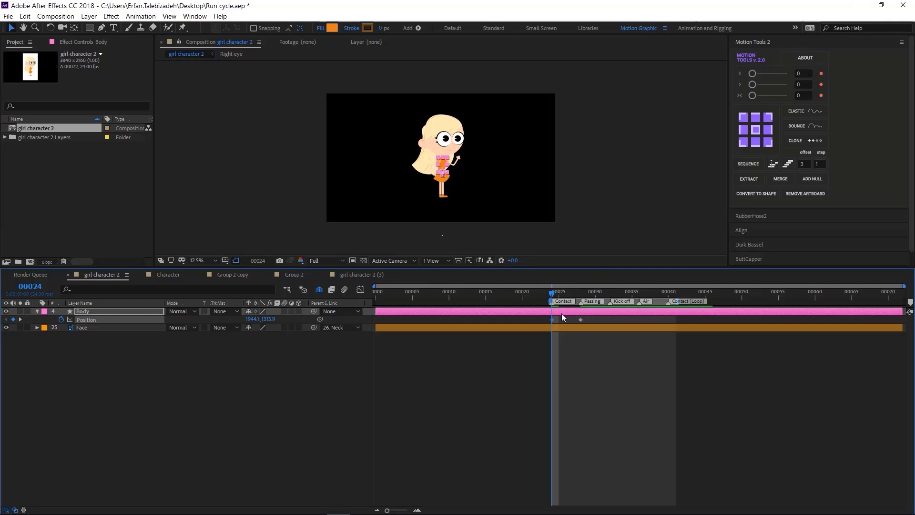
mouse_move(552, 318)
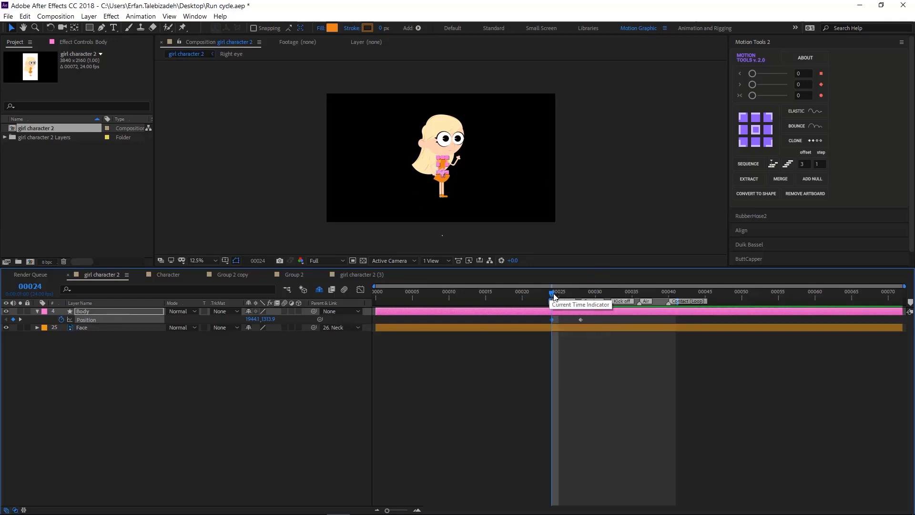
drag(552, 292, 541, 326)
key(Page_Up)
Step: Paste the contact position at frame 32 and repeat the bounce keyframes through frame 40, then preview
key(ctrl+v)
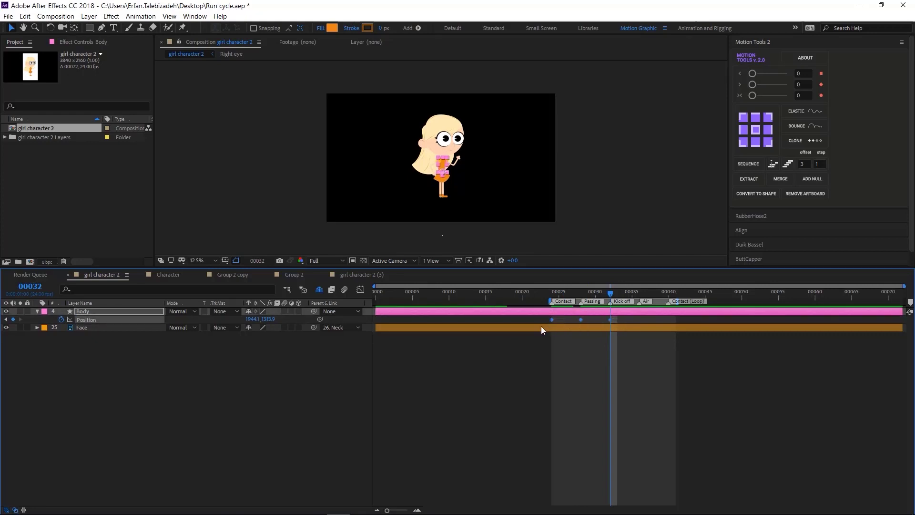
key(ctrl+c)
key(ctrl+v)
drag(605, 293, 552, 301)
key(space)
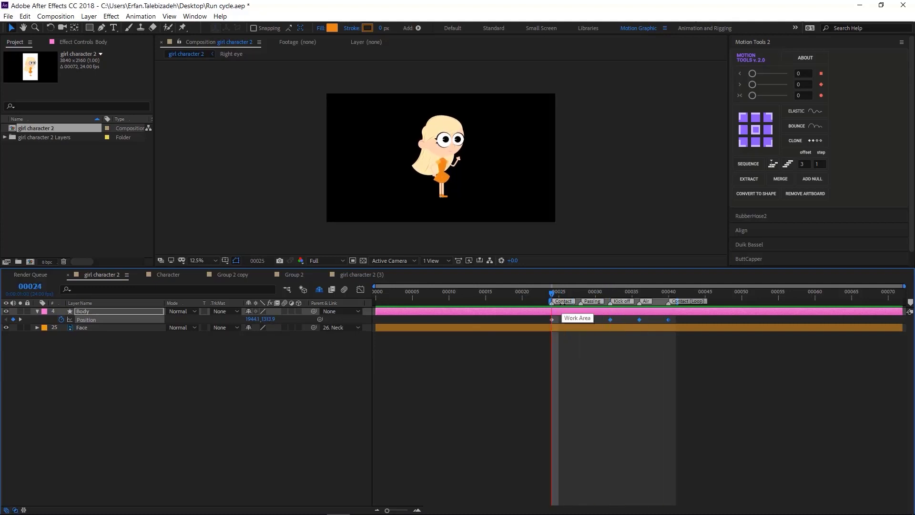
key(space)
drag(640, 297, 554, 305)
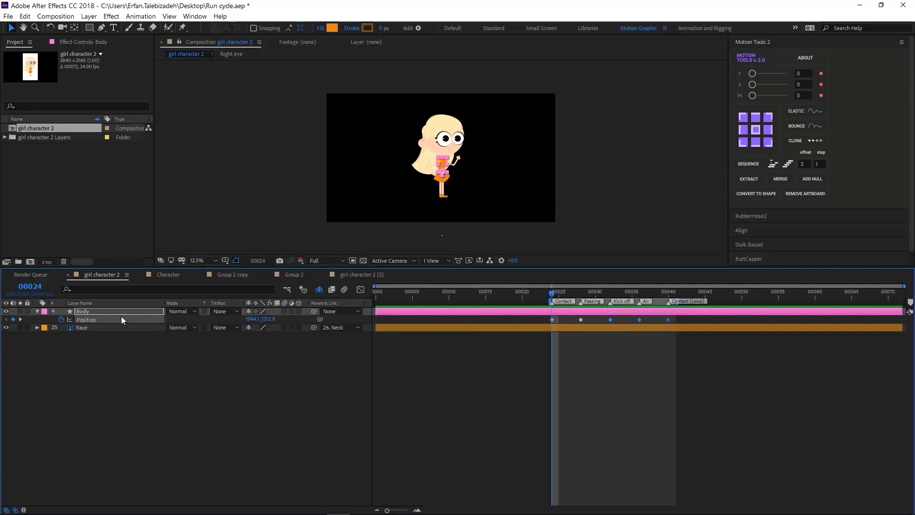
Step: Tilt the Body forward to 8° rotation and set the Face rotation to -8°
key(shift+r)
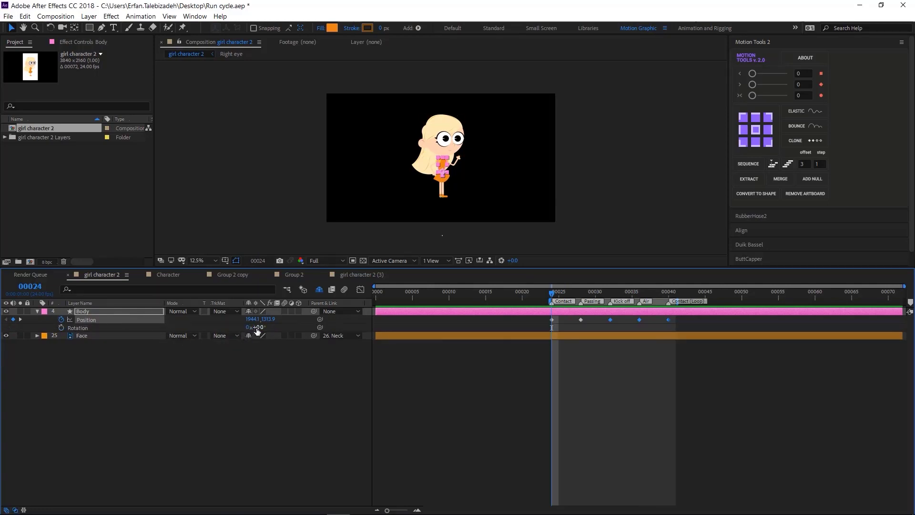
drag(256, 329, 260, 328)
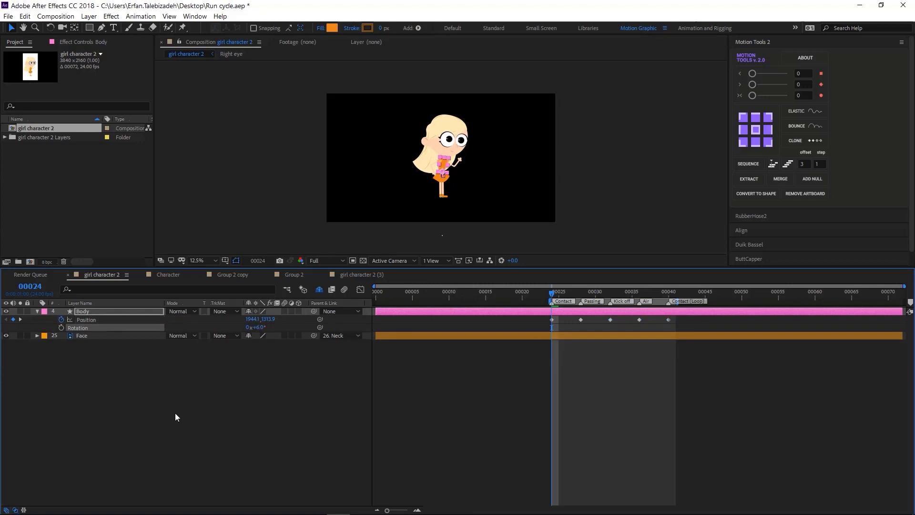
drag(260, 327, 261, 327)
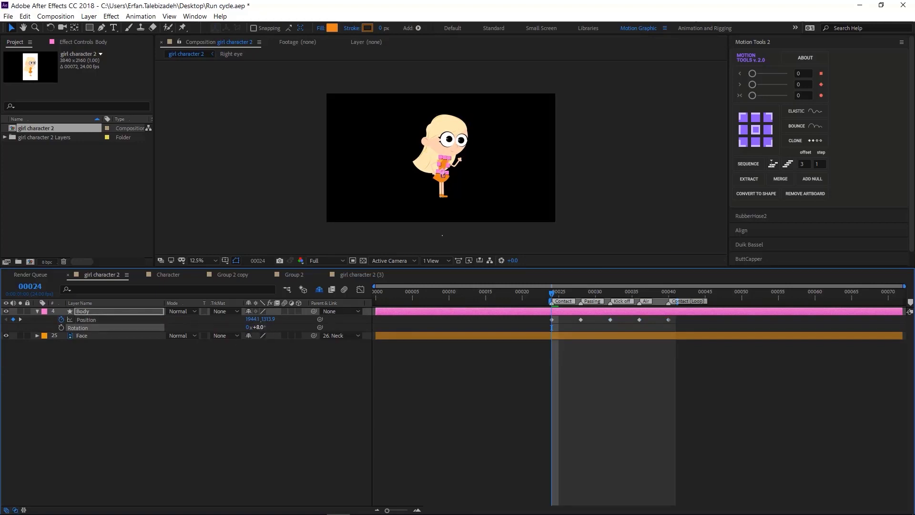
click(107, 336)
key(r)
click(257, 344)
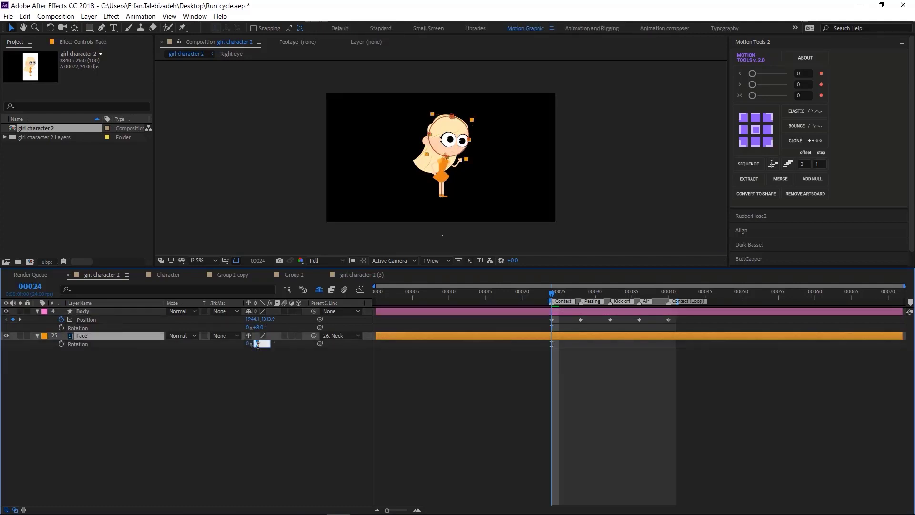
text(-8)
key(Return)
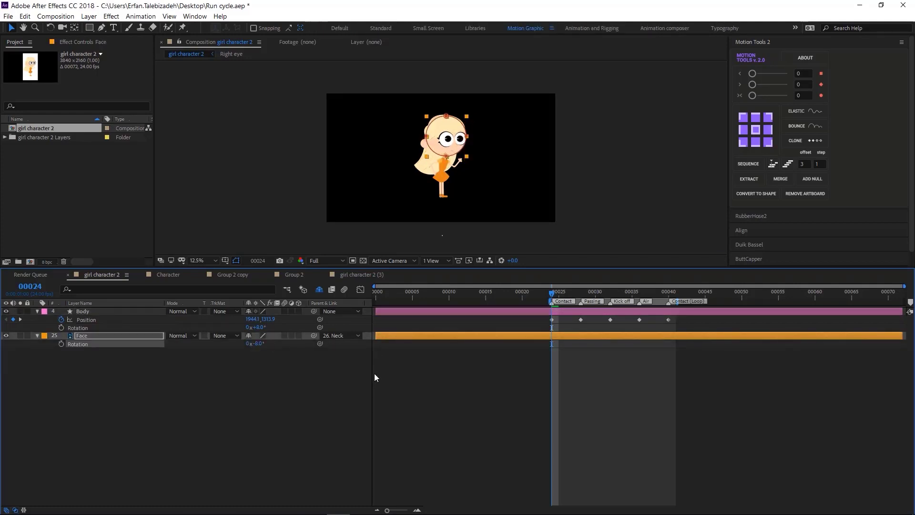
click(284, 419)
click(110, 319)
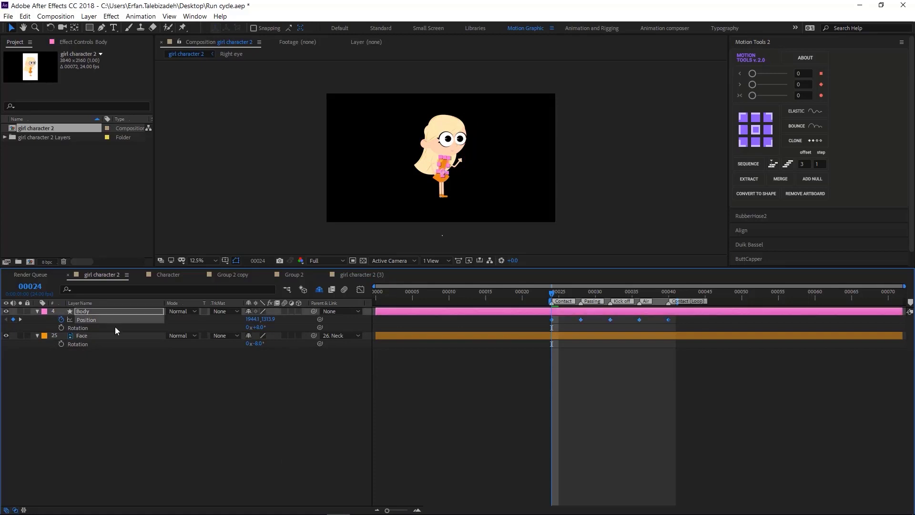
Step: Apply Easy Ease to all of the Body's Position keyframes in the speed graph
click(361, 290)
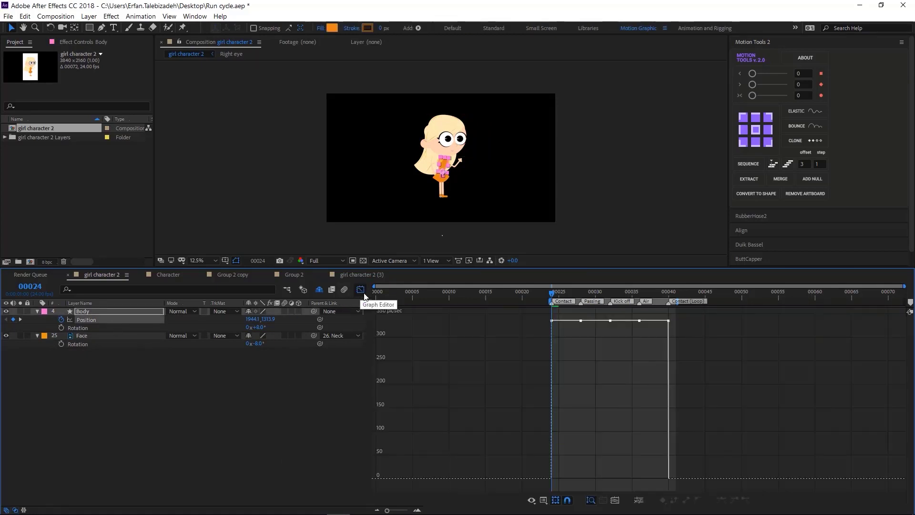
click(104, 319)
key(F9)
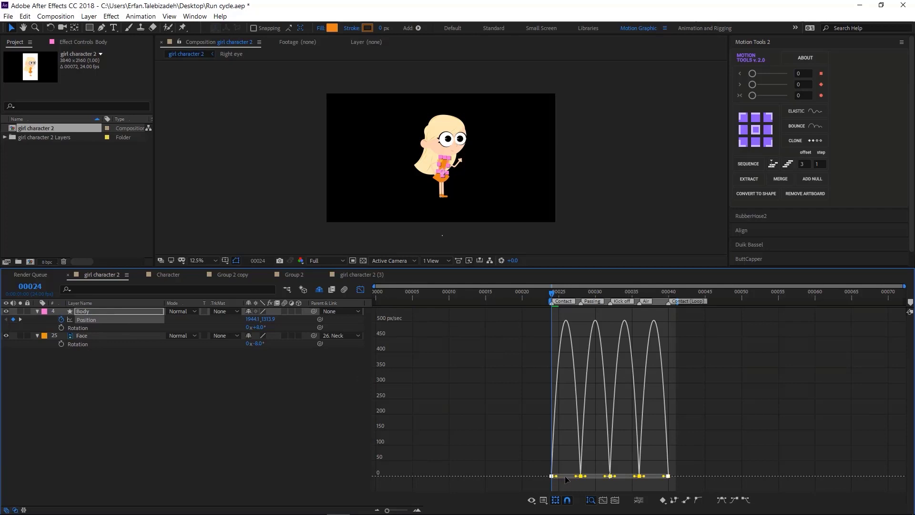
click(702, 484)
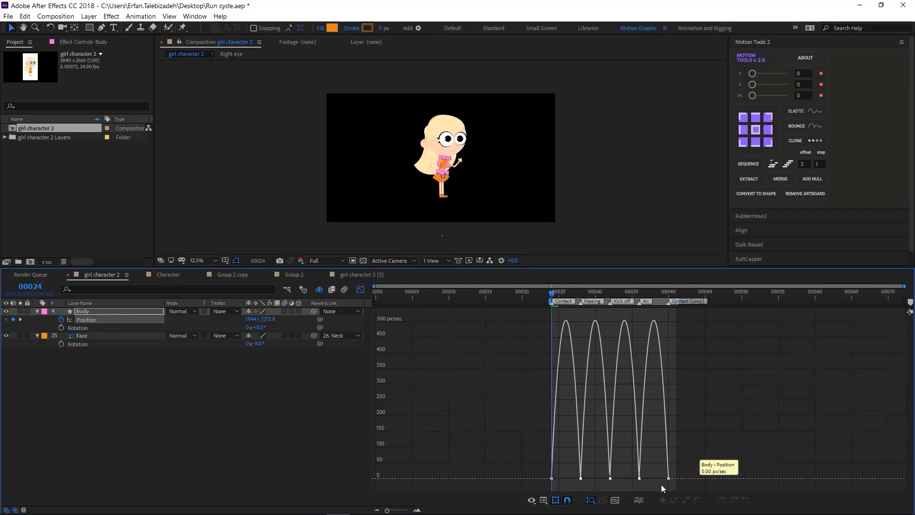
Step: Set outgoing influences to 100% and about 89%, sharpen the kick-off peak, then preview
drag(388, 510, 397, 511)
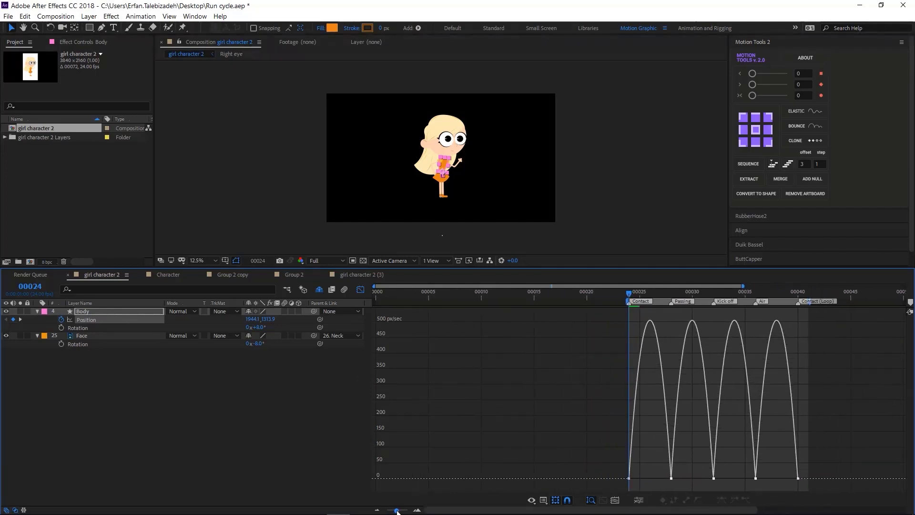
click(629, 478)
drag(636, 478, 655, 481)
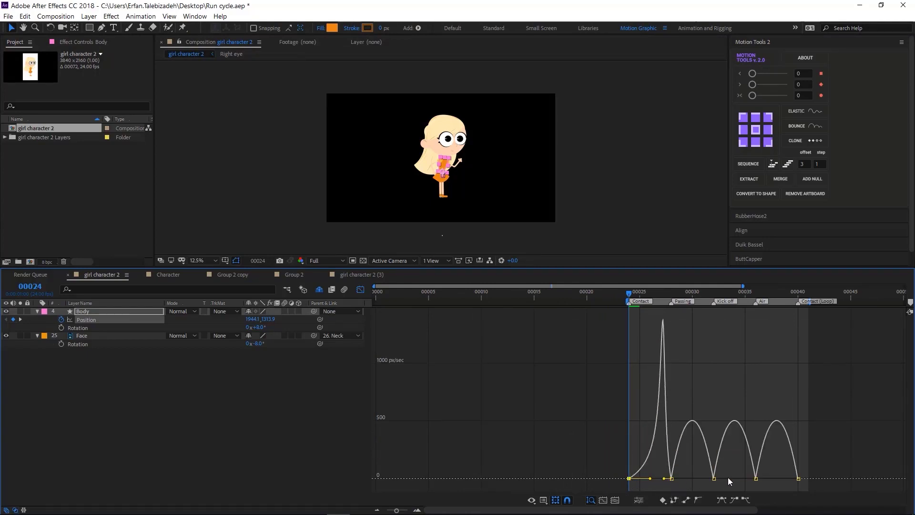
click(756, 478)
drag(723, 478, 776, 479)
click(798, 478)
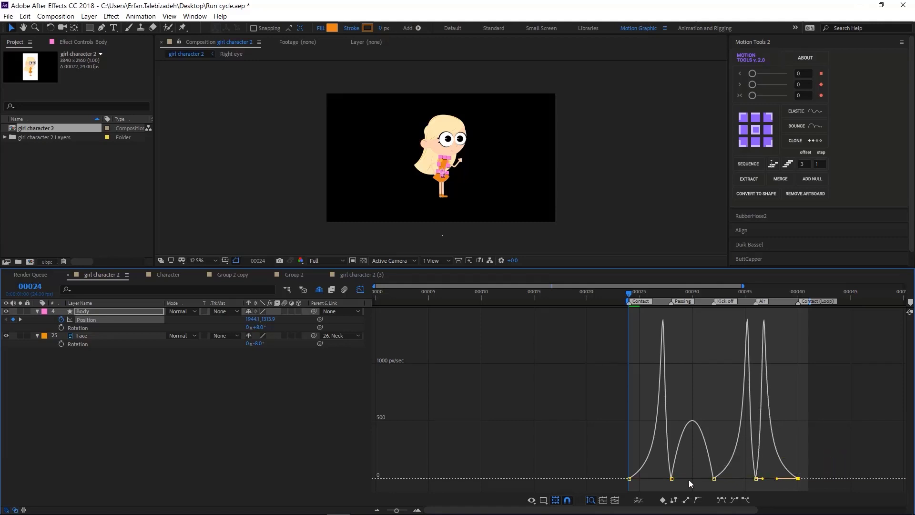
click(713, 479)
drag(705, 478, 691, 479)
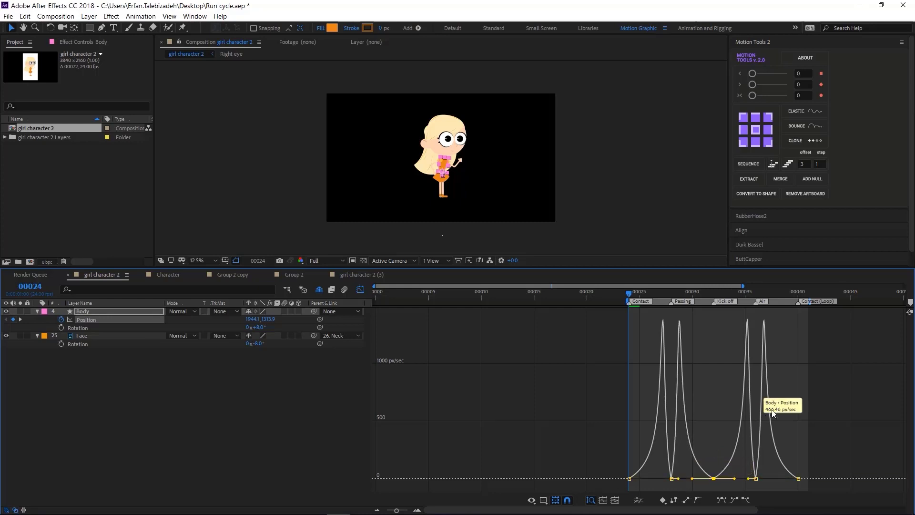
click(359, 290)
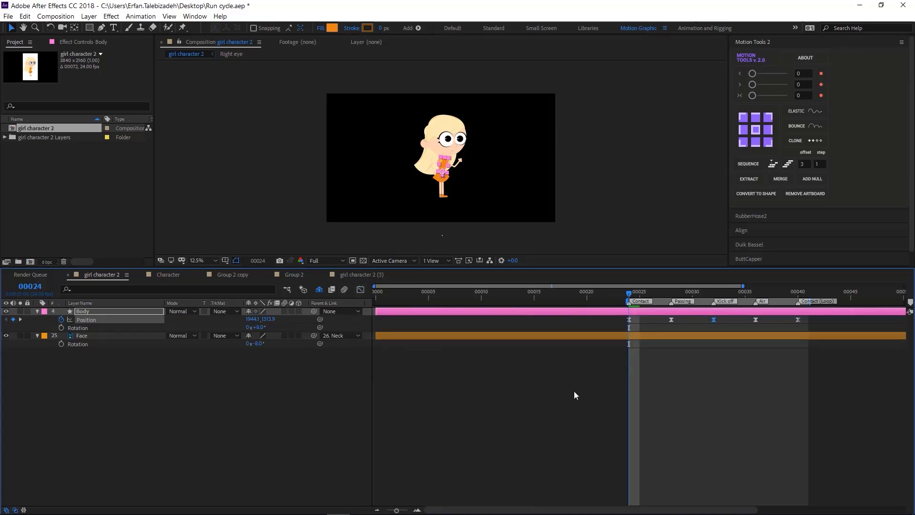
key(space)
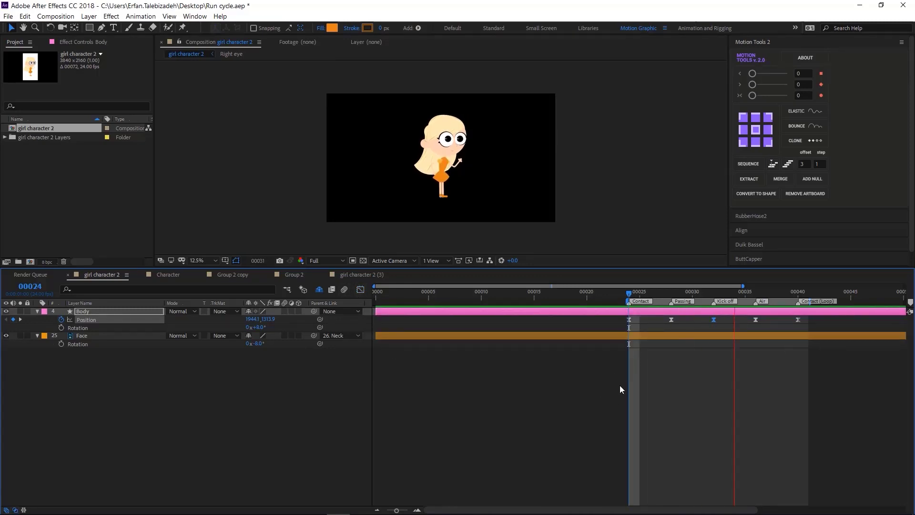
Step: Stop the preview, collapse all layer properties to reveal the leg layers, and zoom the viewer to 25%
click(619, 385)
key(u)
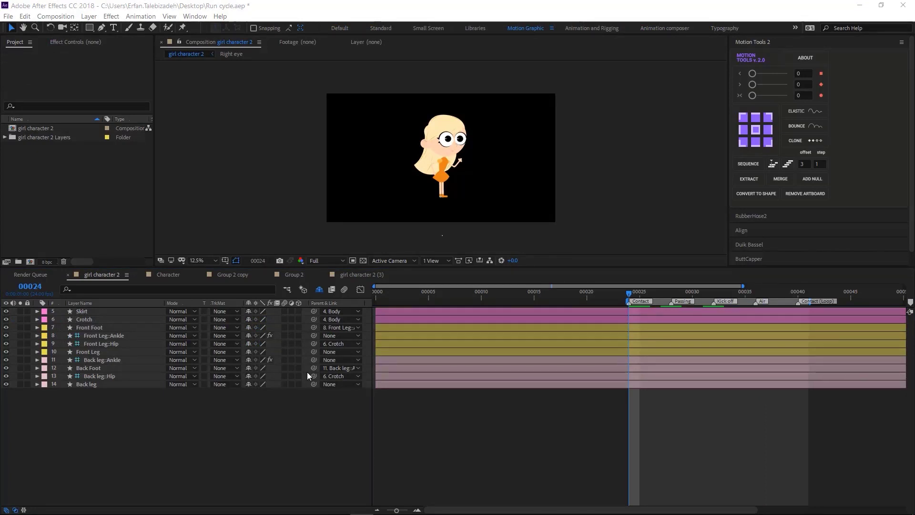
click(314, 289)
key(u)
key(u)
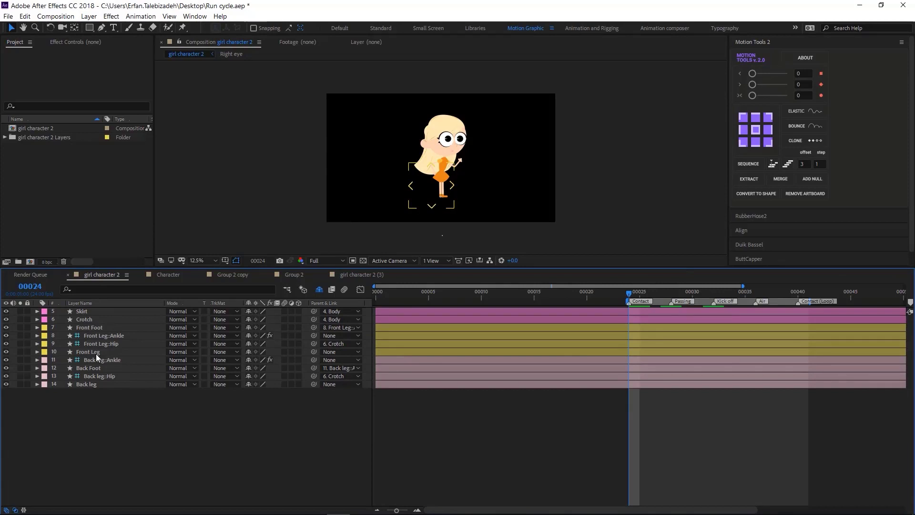
key(.)
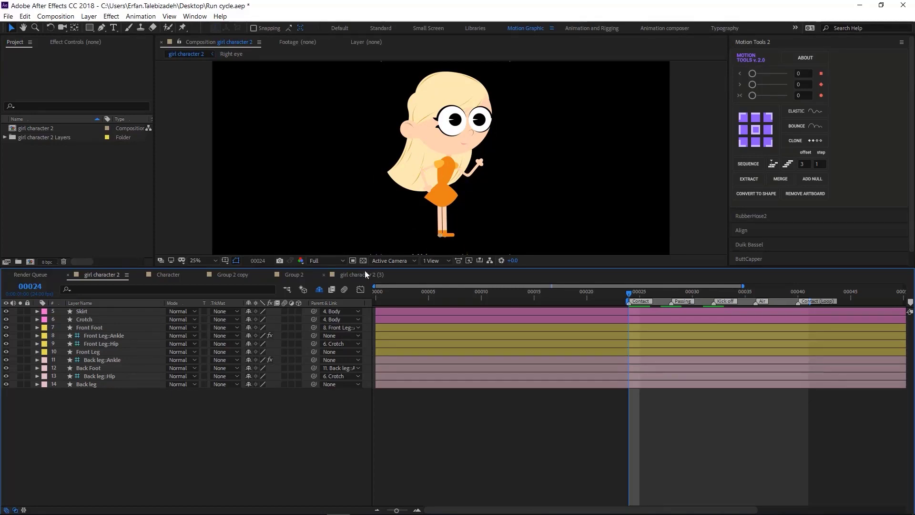
Step: Reveal Position for the back Ankle and Hip layers and separate both into X and Y
click(116, 360)
ctrl+click(116, 376)
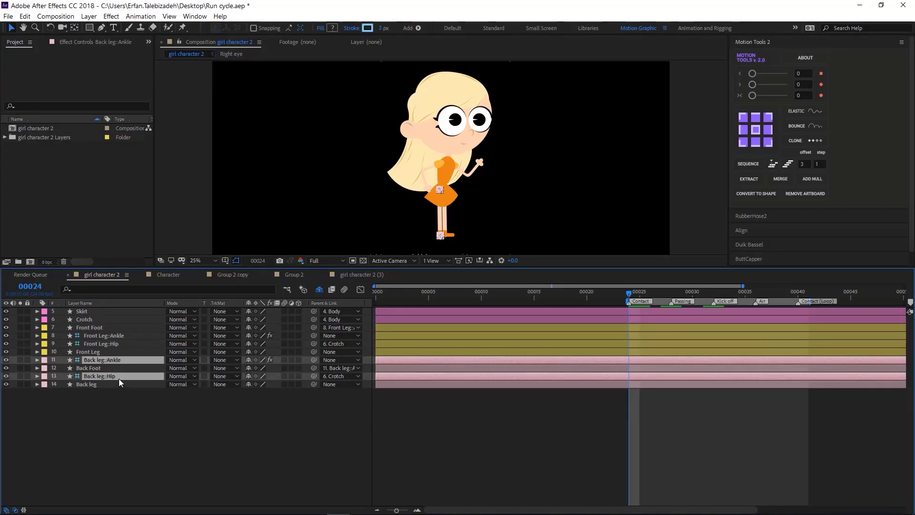
key(p)
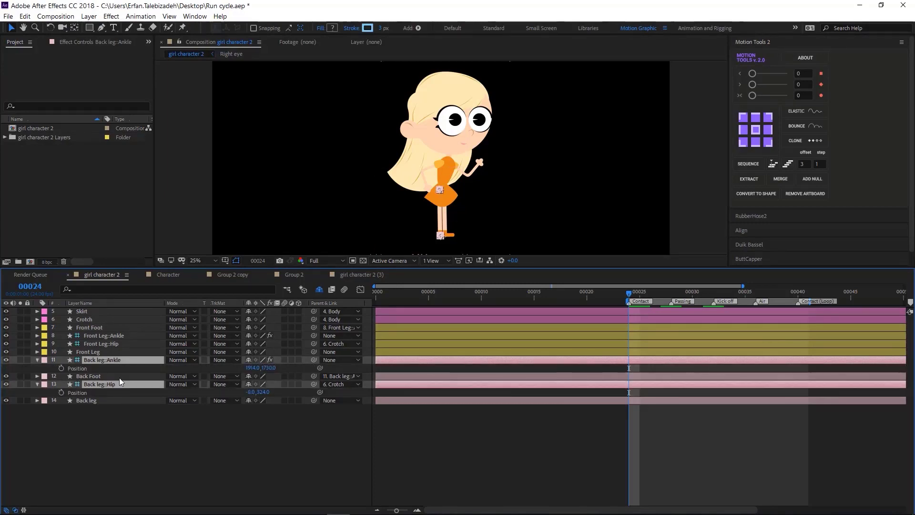
click(76, 370)
key(ctrl+shift+p)
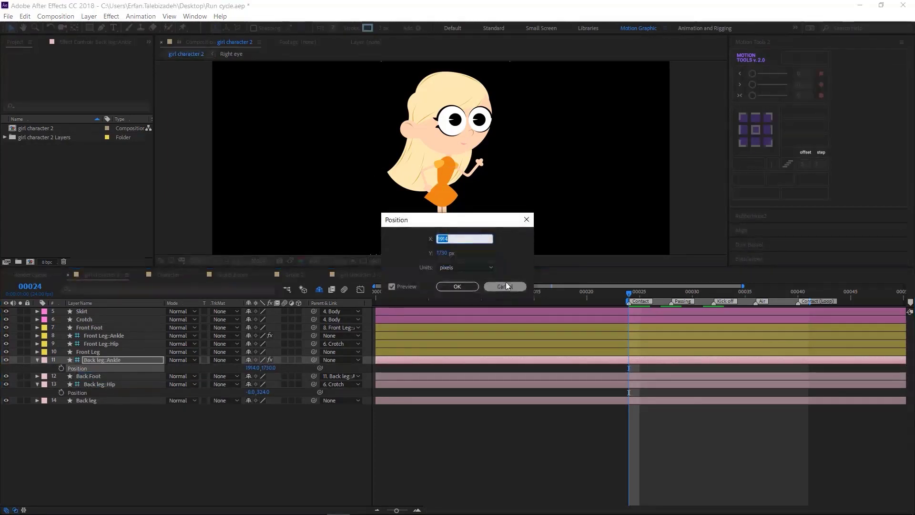
click(503, 286)
right_click(79, 370)
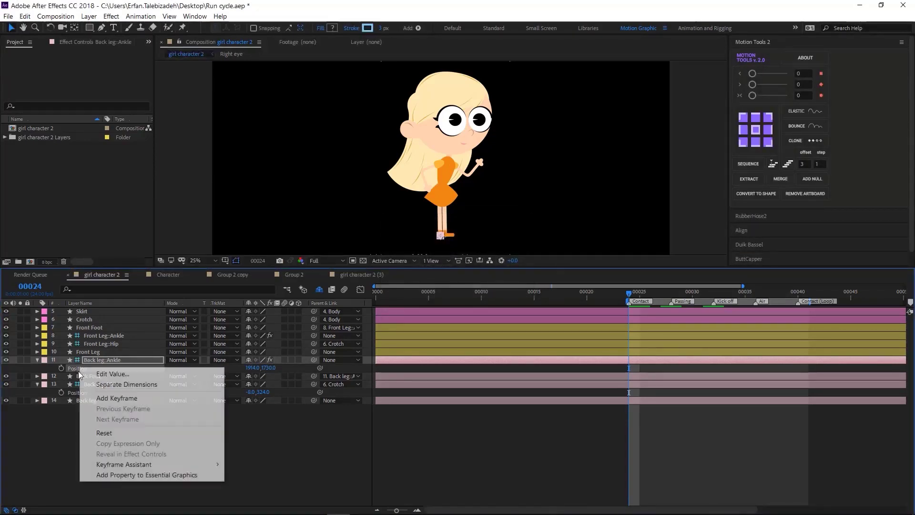
click(125, 384)
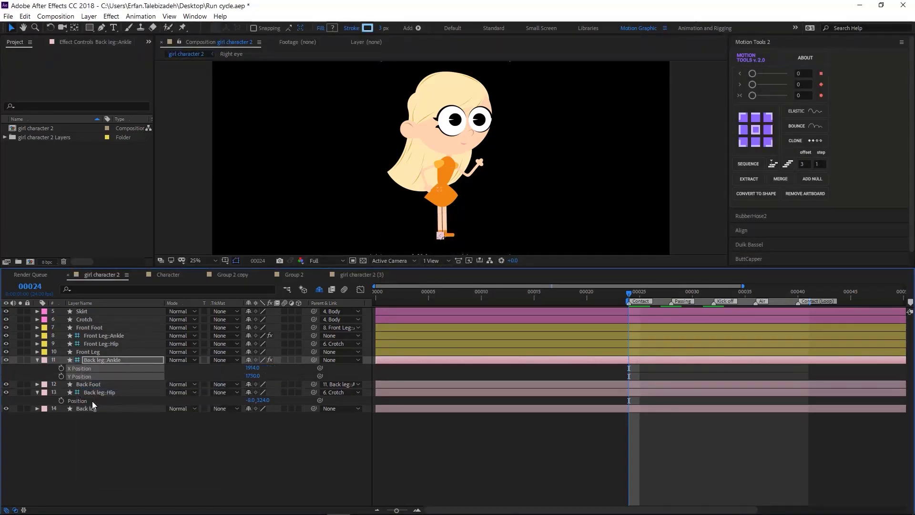
right_click(93, 401)
click(162, 305)
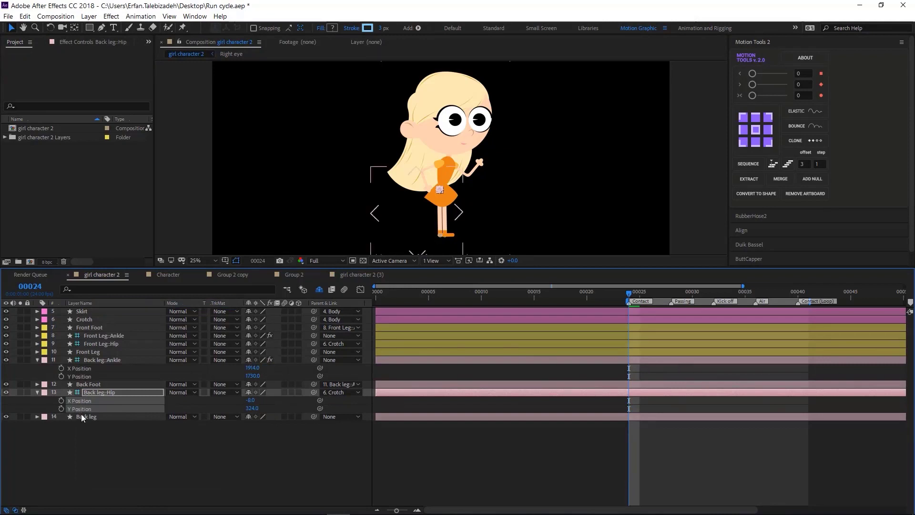
Step: Set keyframes on all four ankle and hip X/Y position values
ctrl+click(79, 369)
ctrl+click(79, 377)
key(alt+shift+p)
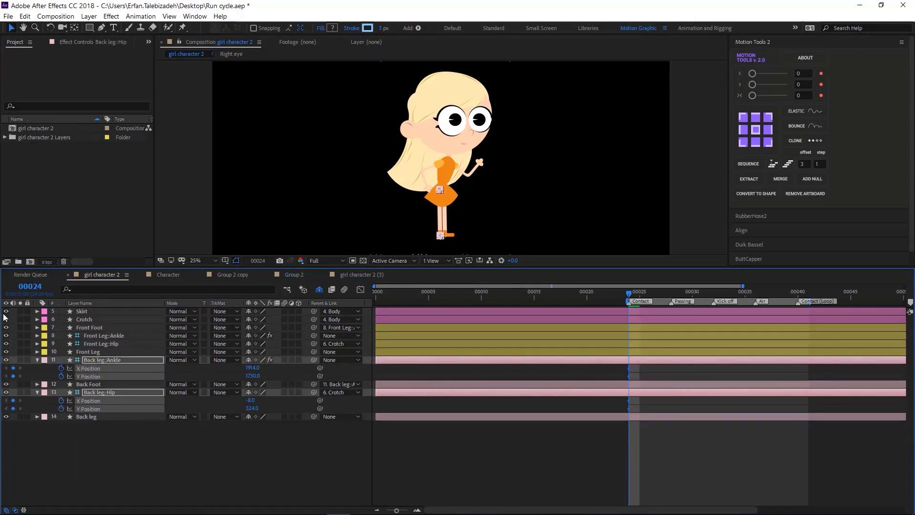
Step: At frame 28, drag the back ankle up and back to 1770.0, 1602.0 for the Passing pose
key(period)
key(period)
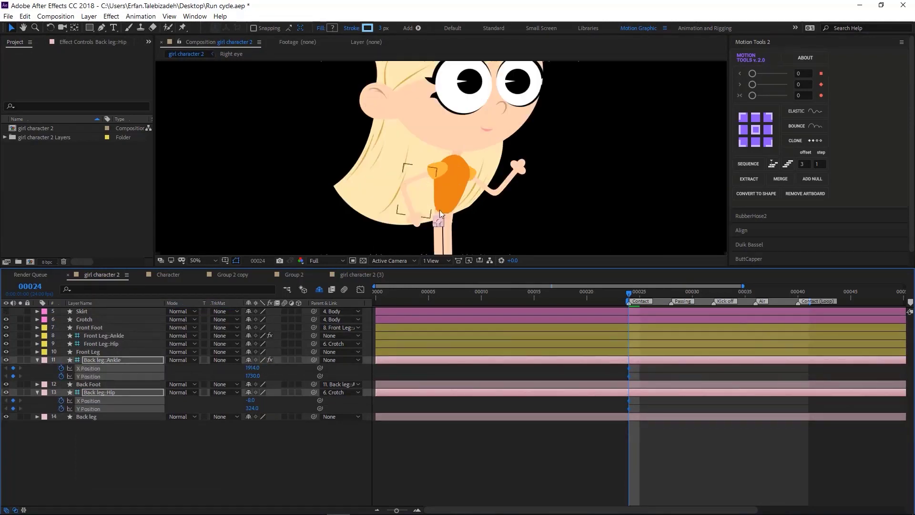
drag(628, 296, 674, 316)
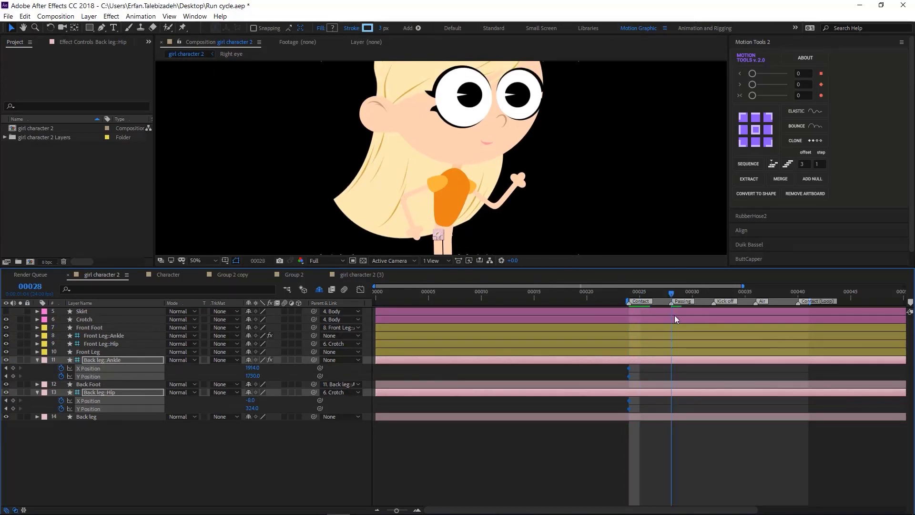
key(comma)
key(comma)
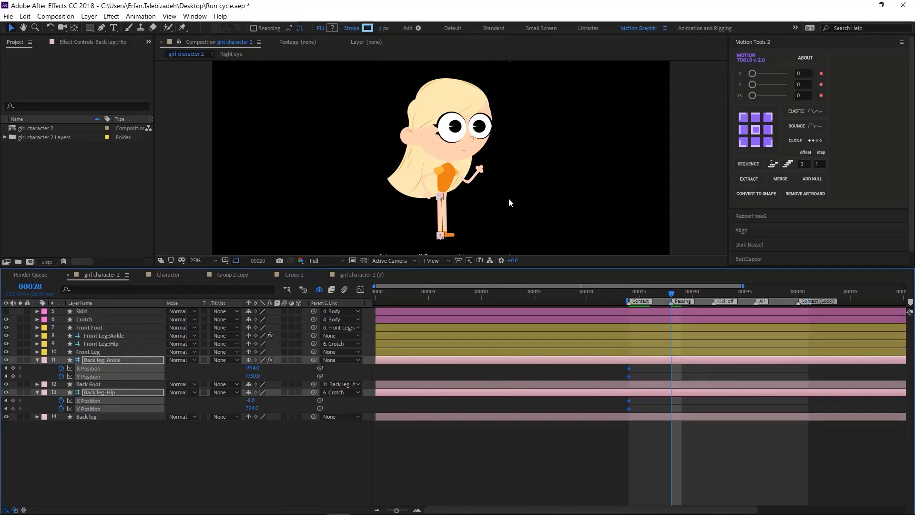
click(145, 455)
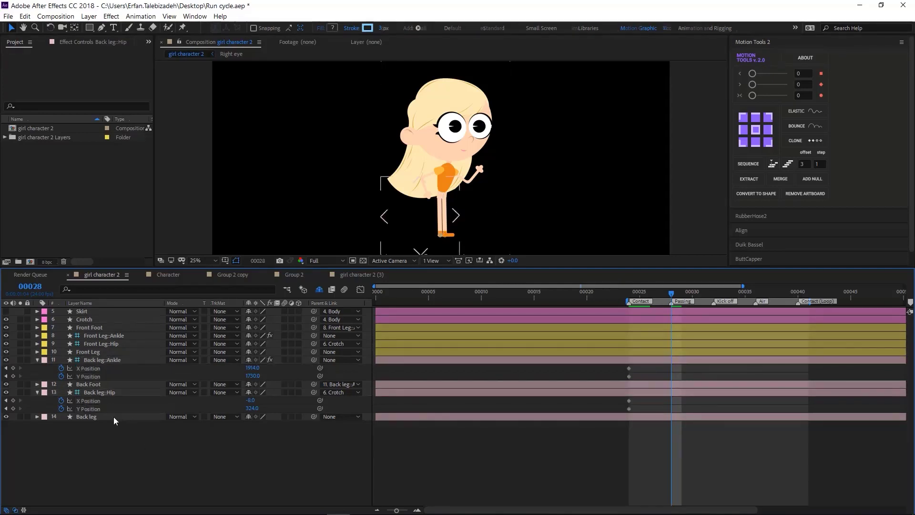
click(108, 369)
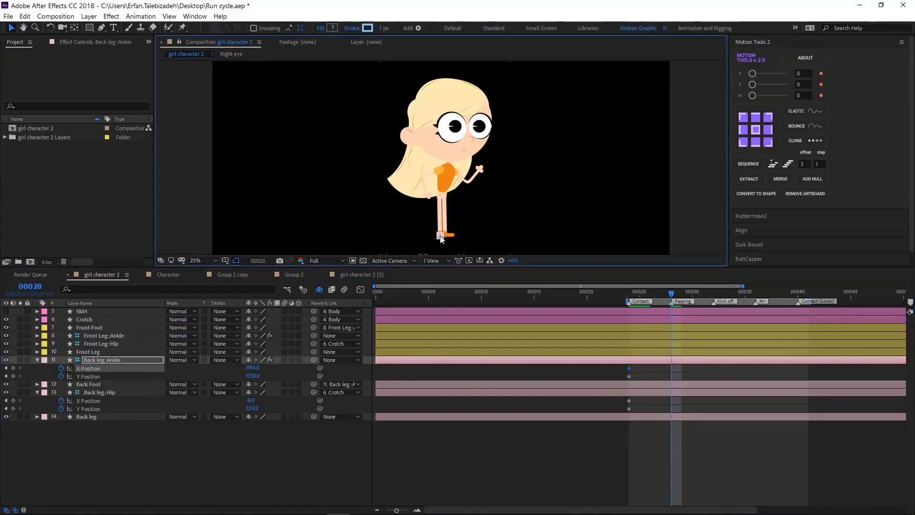
drag(441, 238, 423, 220)
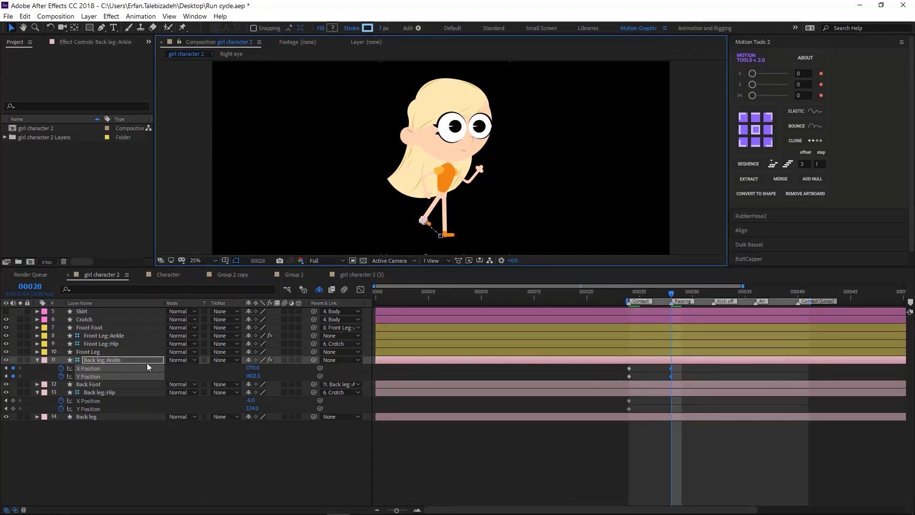
click(127, 448)
click(102, 360)
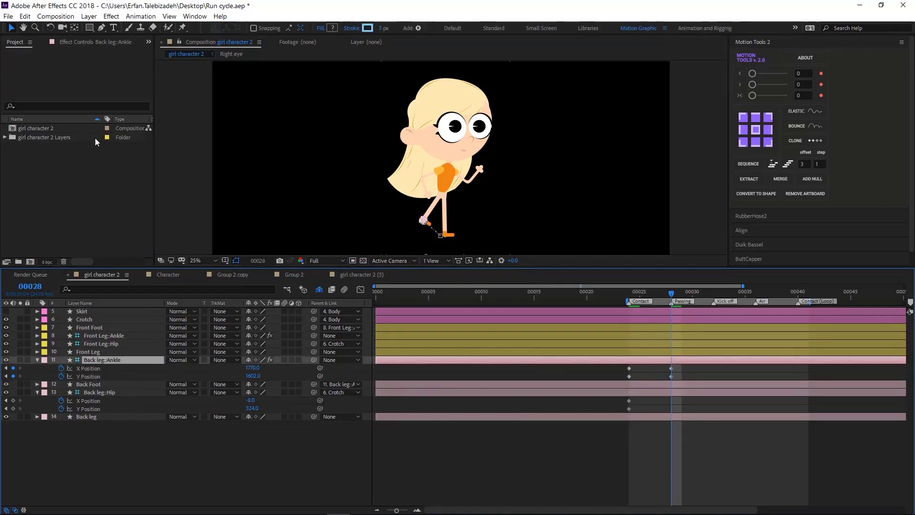
Step: In Effect Controls, give the back ankle's RubberHose 2 Hose Length 350, Bend Radius 30 and Realism 40
click(98, 44)
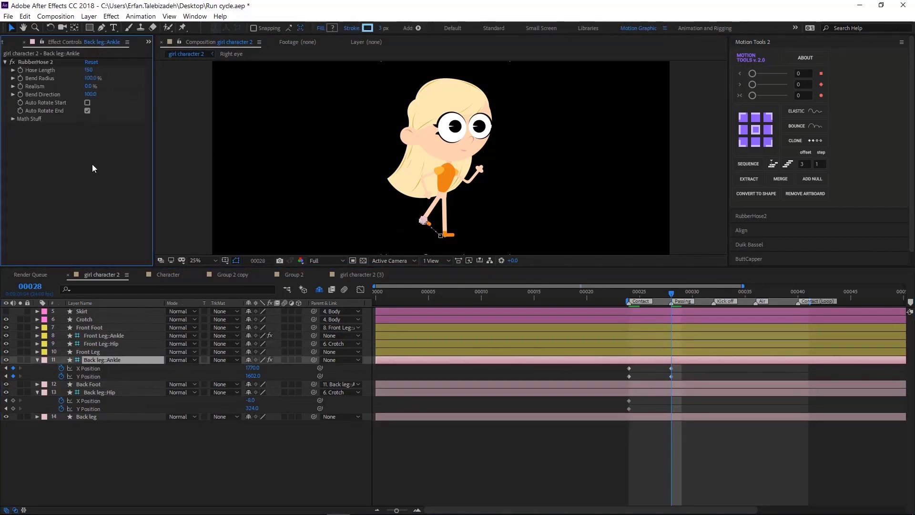
click(195, 16)
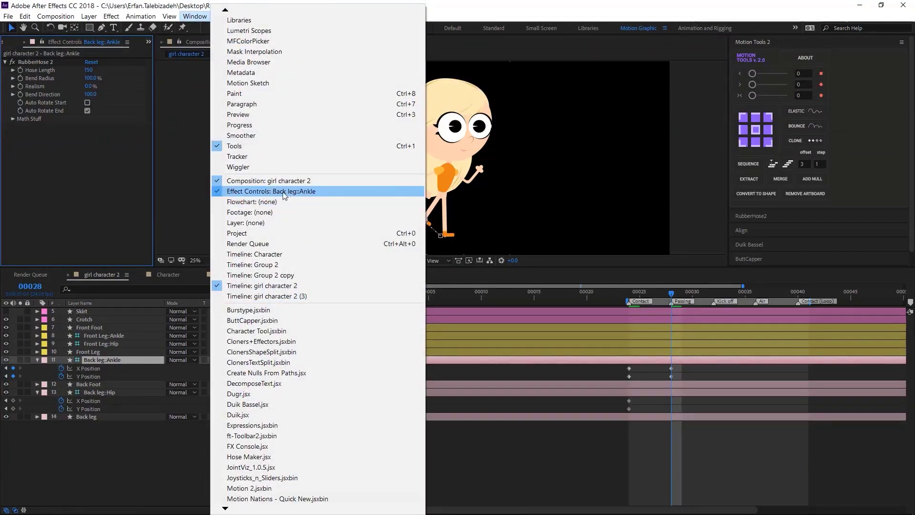
click(160, 456)
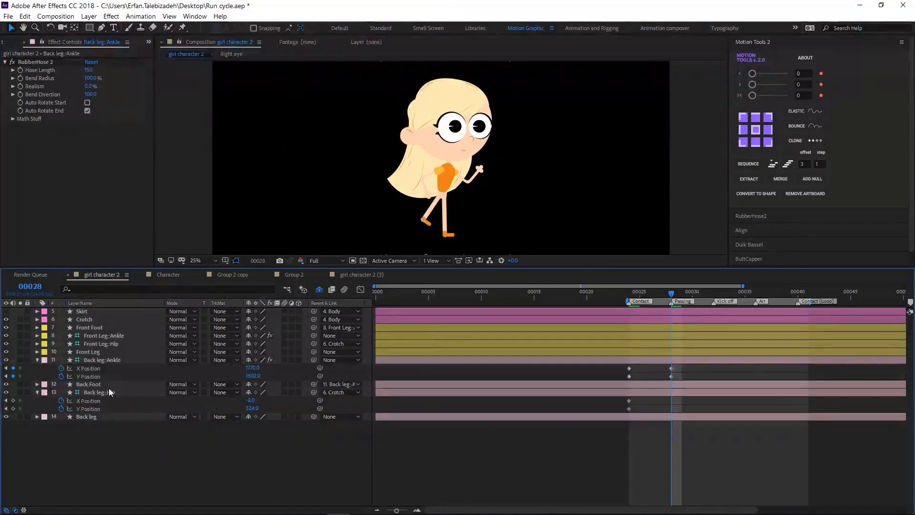
click(89, 70)
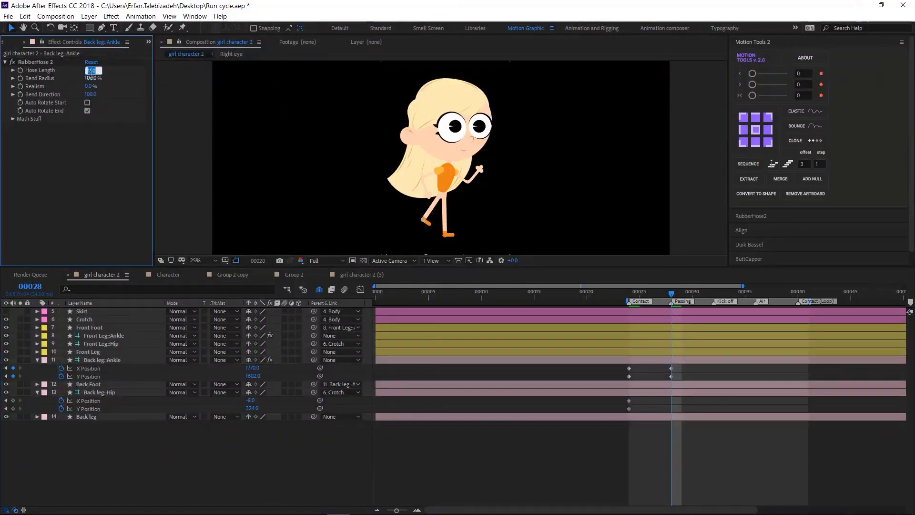
text(350)
key(Return)
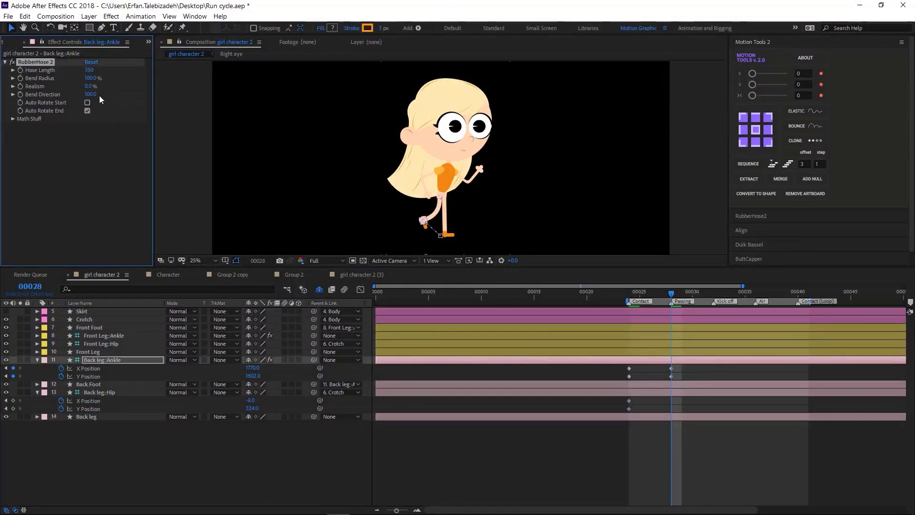
click(90, 78)
text(30)
key(Return)
click(89, 87)
text(40)
key(Return)
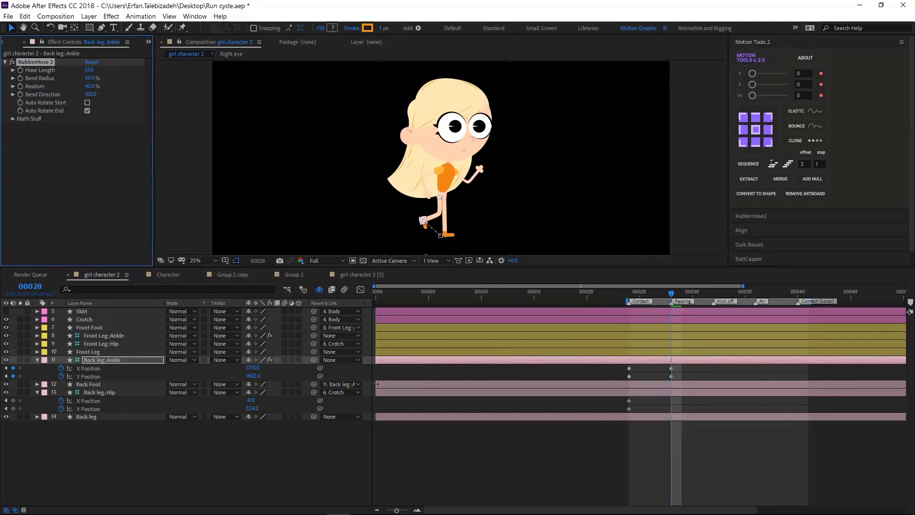
key(period)
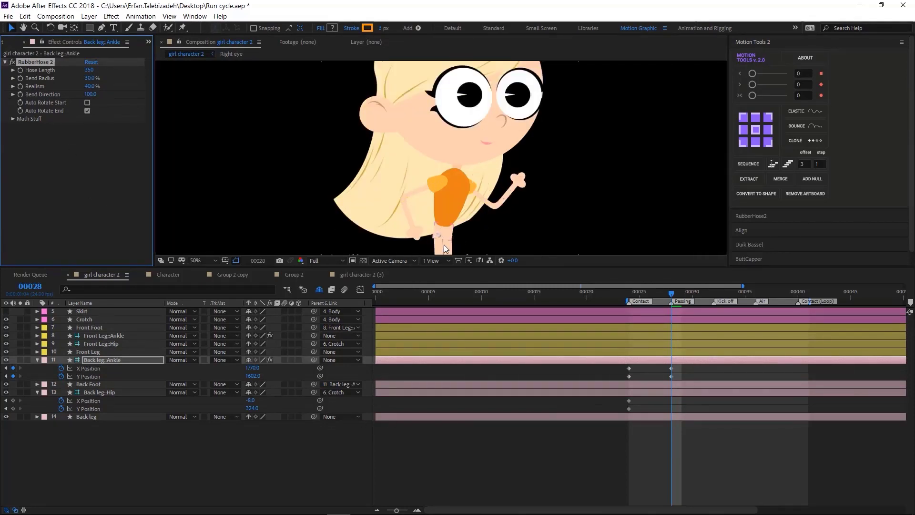
key(comma)
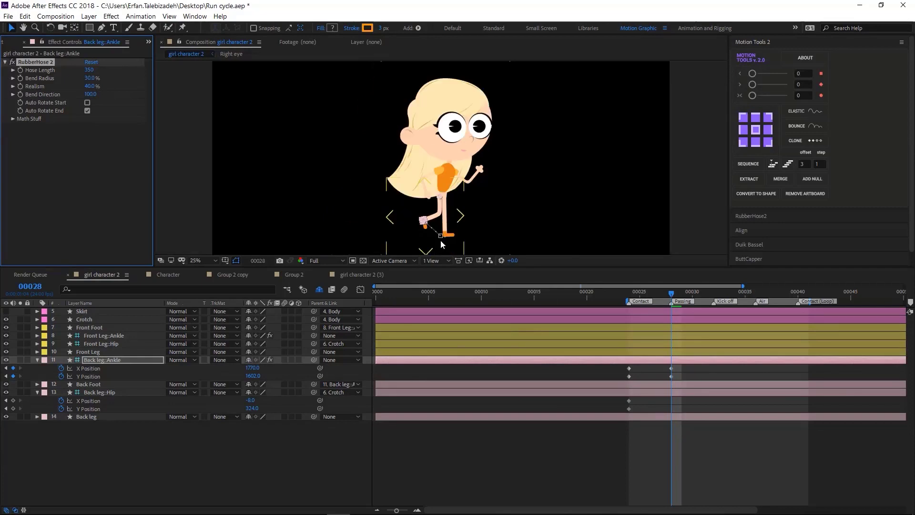
Step: Keyframe the back hip at frame 28, then at frame 32 lift the ankle behind and nudge the hip forward
click(13, 401)
click(13, 408)
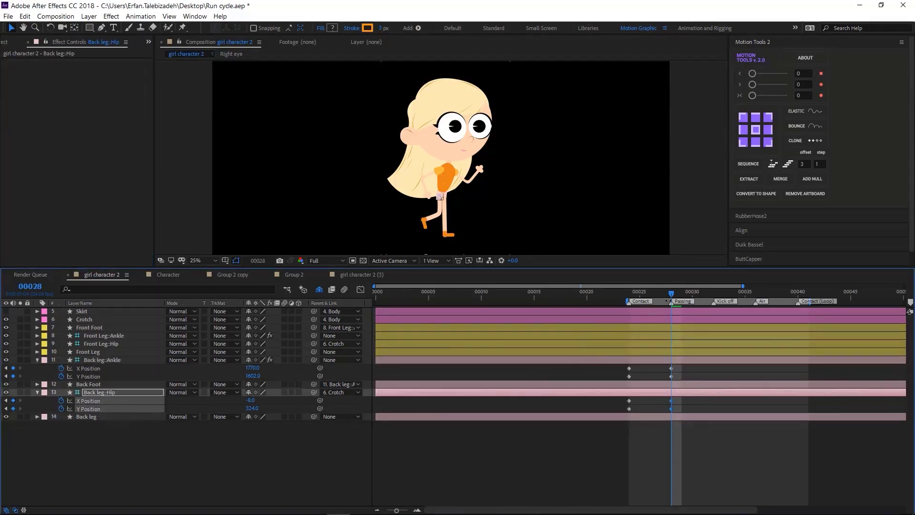
drag(672, 292, 714, 305)
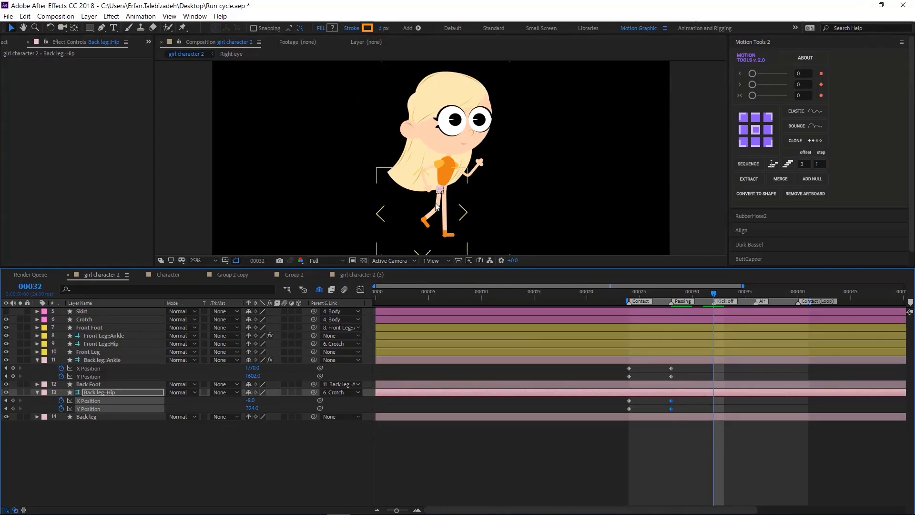
scroll(435, 207, up, 2)
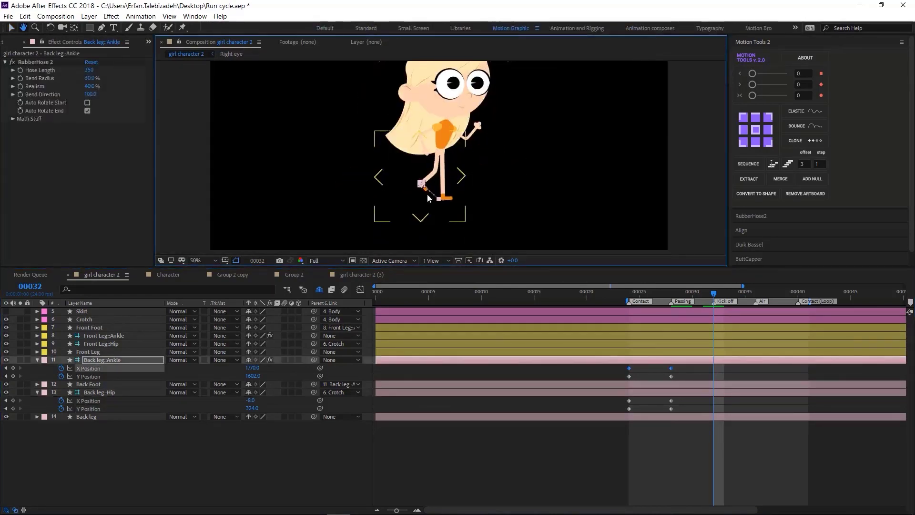
drag(403, 198, 428, 182)
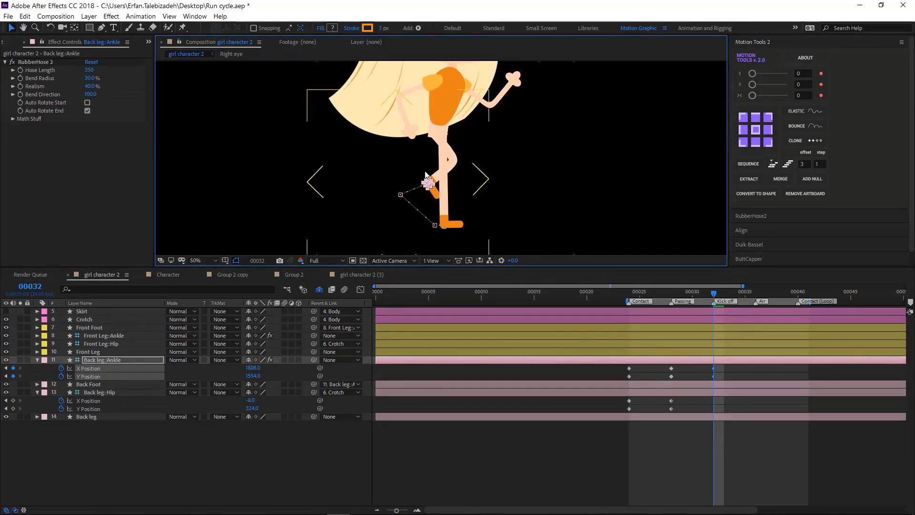
click(115, 404)
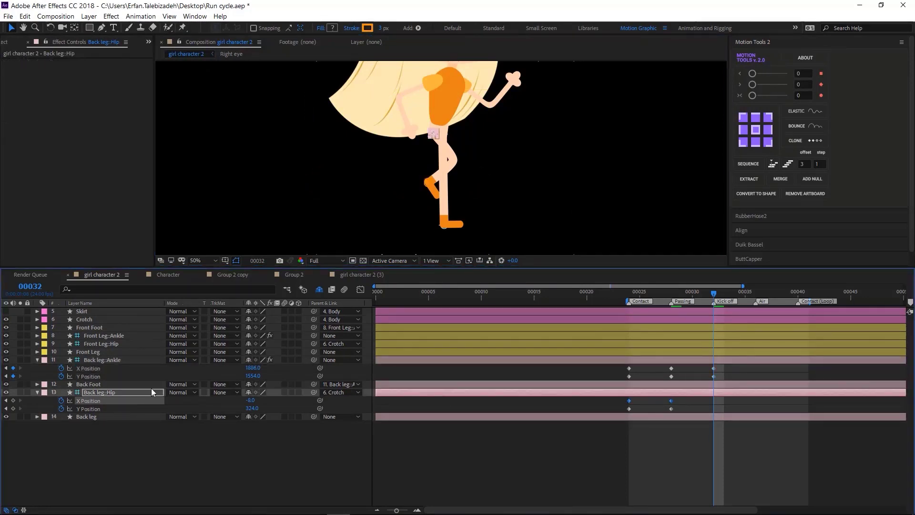
shift+click(106, 408)
key(Right)
key(Right)
key(Right)
key(Right)
key(Right)
key(Right)
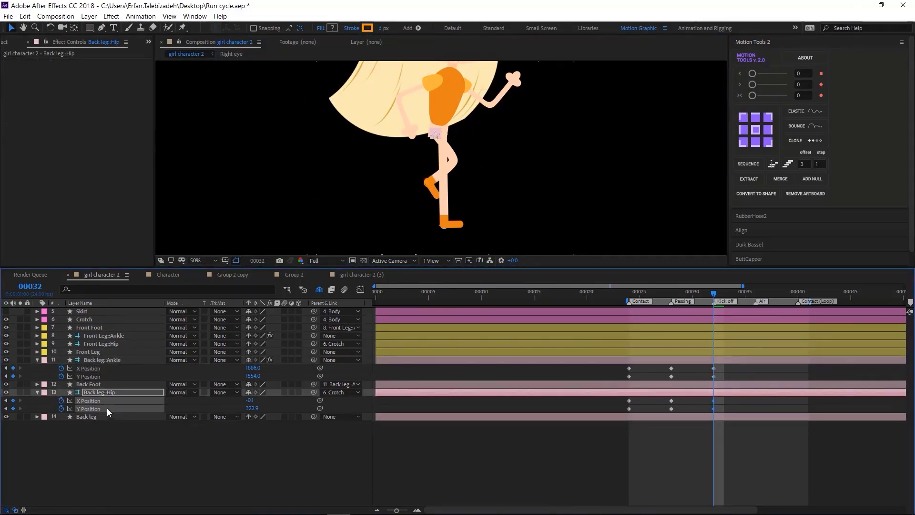
key(Right)
key(Right)
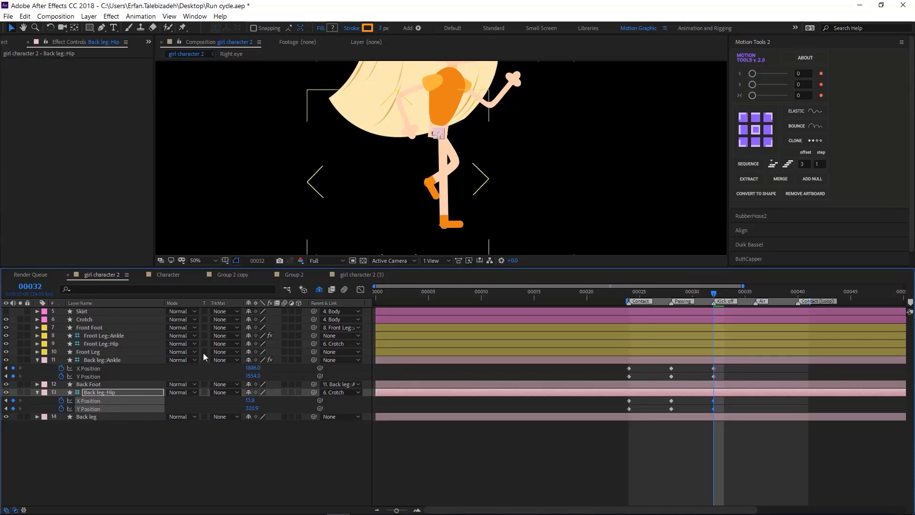
Step: At frame 36, swing the back ankle forward and nudge the back hip forward
click(744, 297)
key(Page_Down)
drag(421, 181, 472, 199)
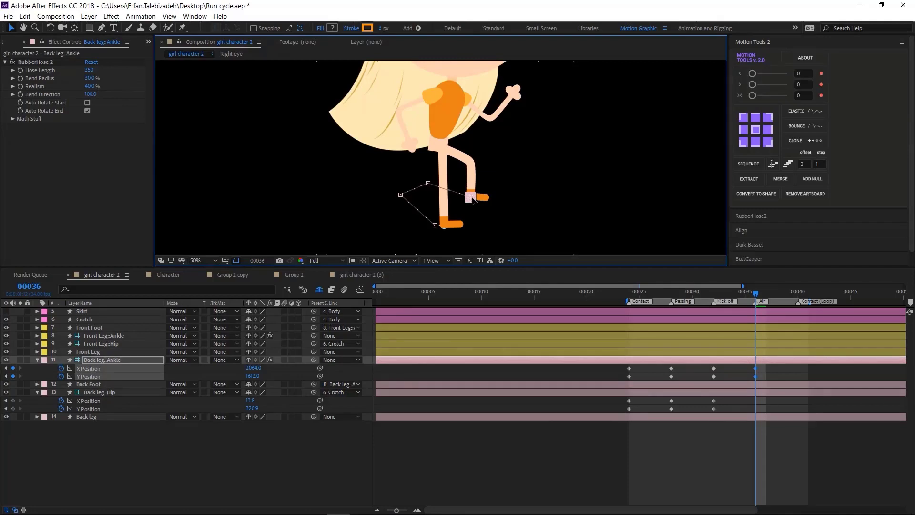
click(99, 392)
key(shift+Right)
key(shift+Right)
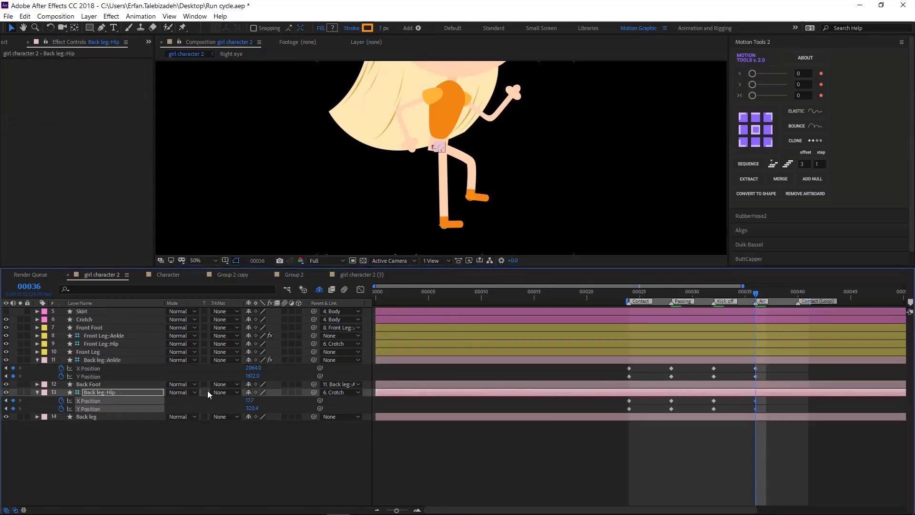
Step: Copy the ankle and hip frame 25 contact keyframes and paste them at frame 40
drag(635, 367, 626, 408)
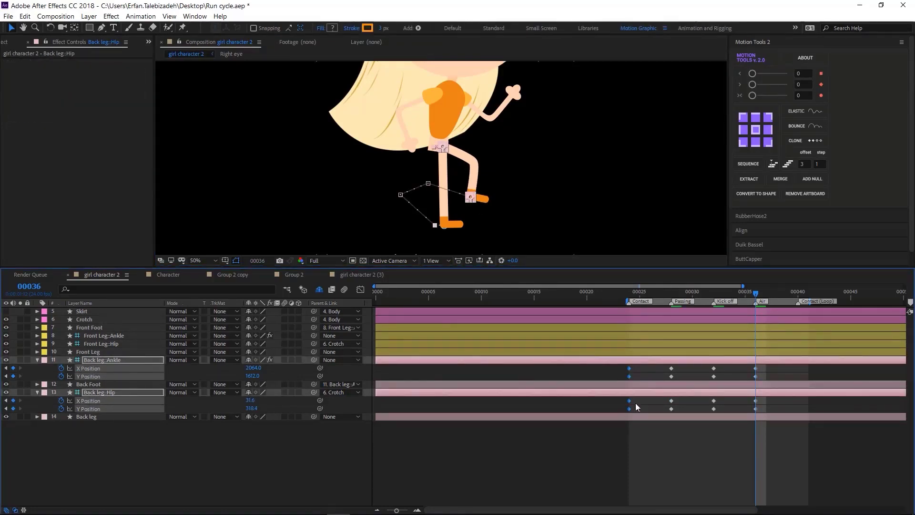
drag(642, 370, 625, 382)
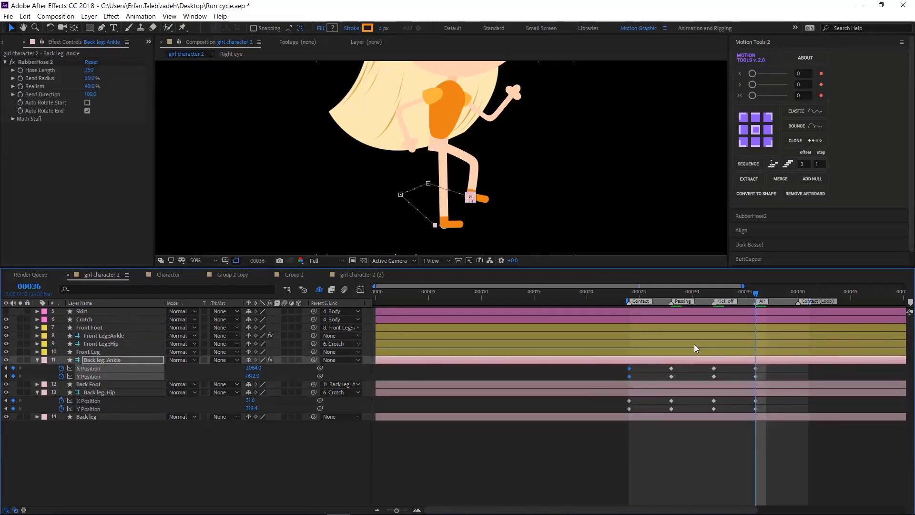
drag(759, 293, 799, 314)
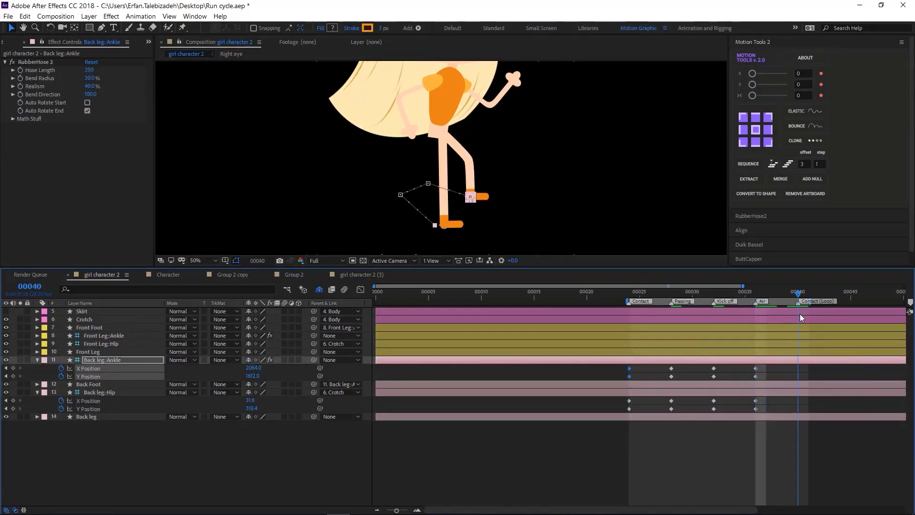
key(ctrl+v)
drag(633, 395, 625, 412)
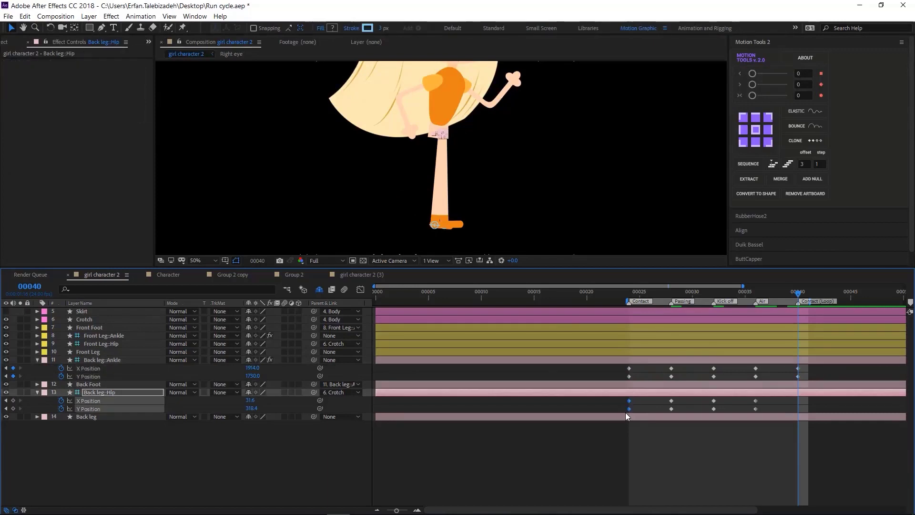
key(ctrl+v)
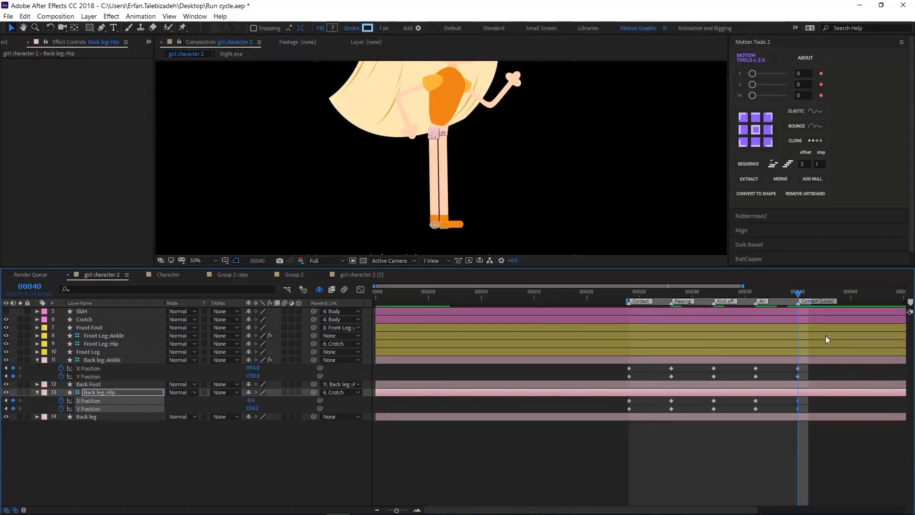
key(F2)
click(110, 403)
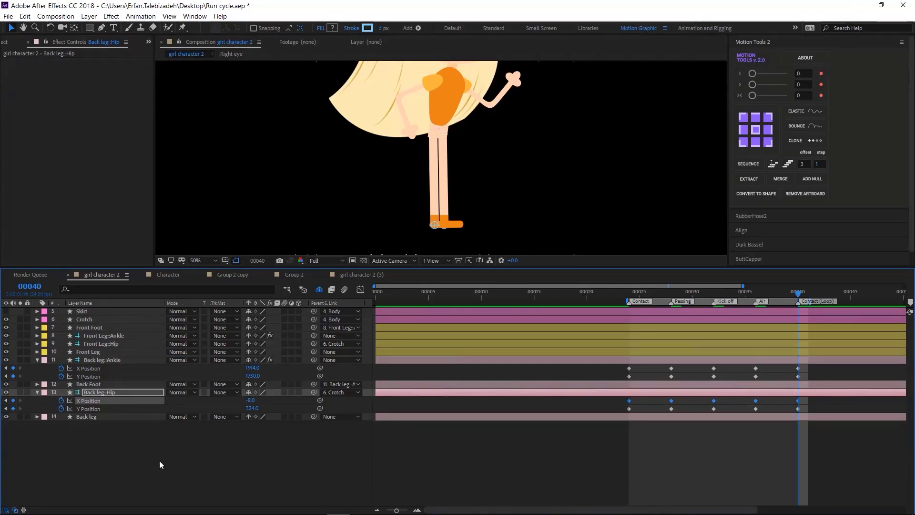
click(159, 460)
click(118, 391)
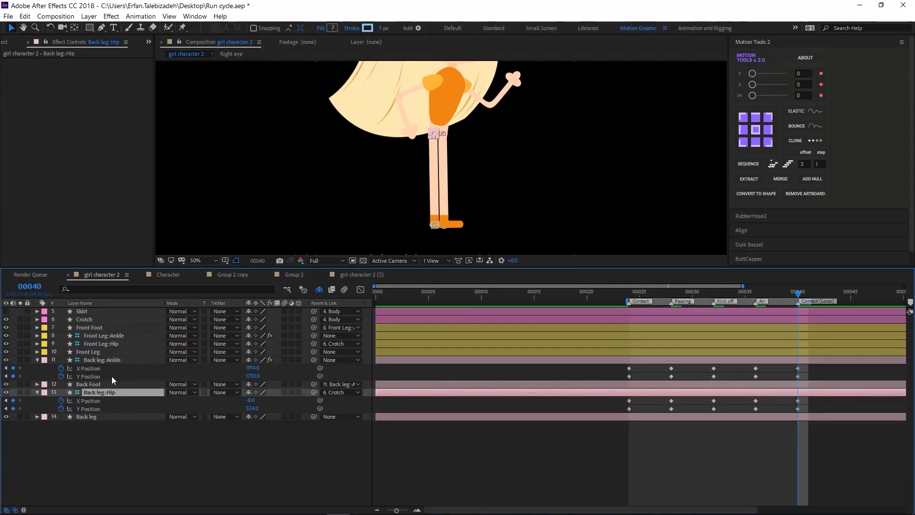
click(112, 359)
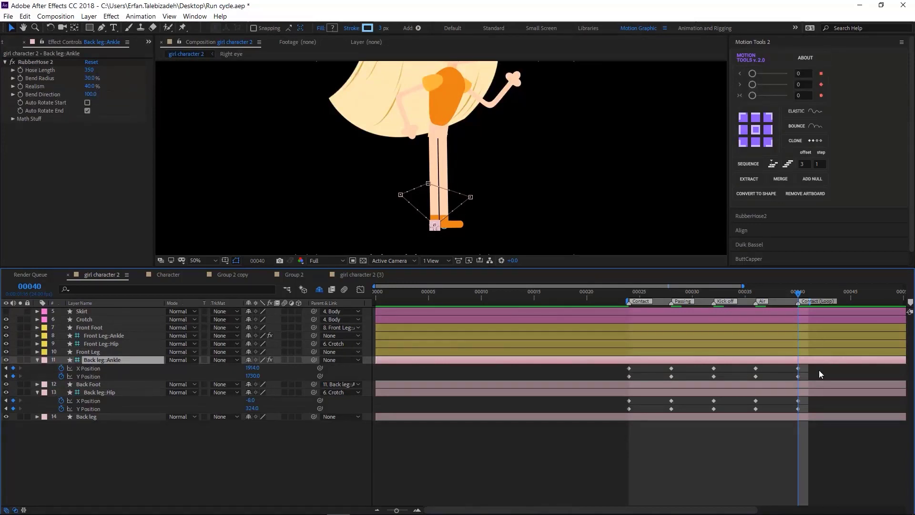
Step: Ease all Back leg::Ankle position keyframes with F9 and convert them to Auto Bezier
drag(819, 370, 586, 380)
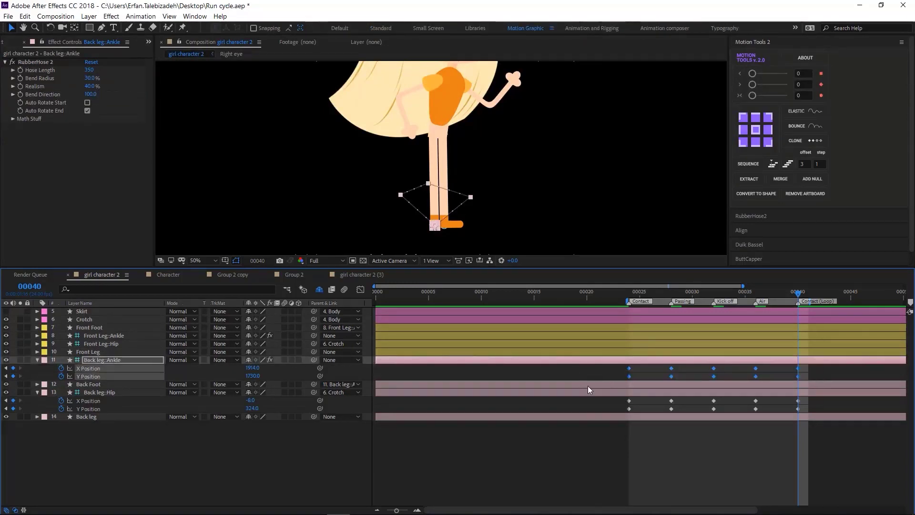
key(F9)
key(j)
key(j)
key(j)
key(j)
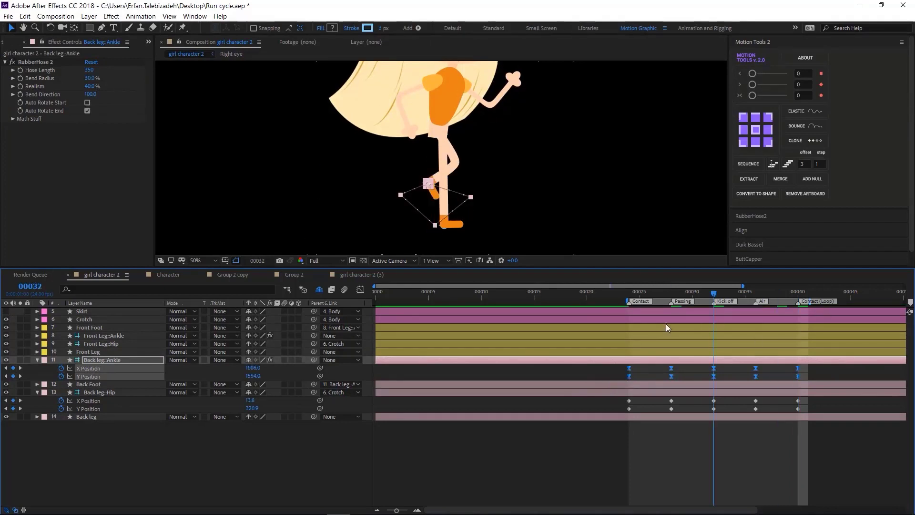
key(shift+F3)
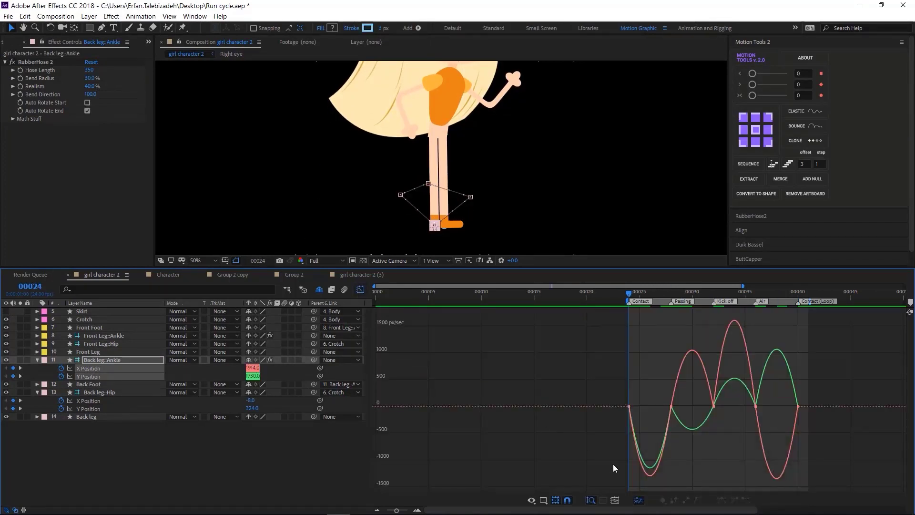
click(134, 369)
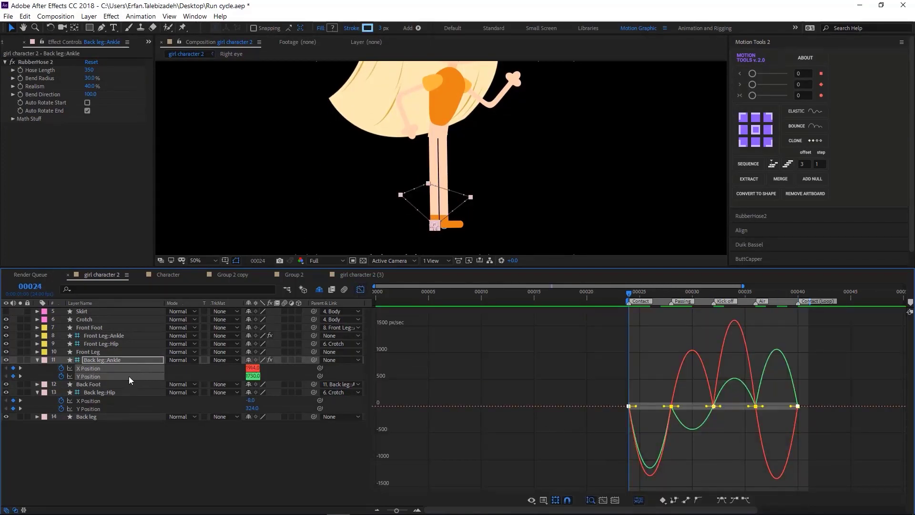
click(698, 500)
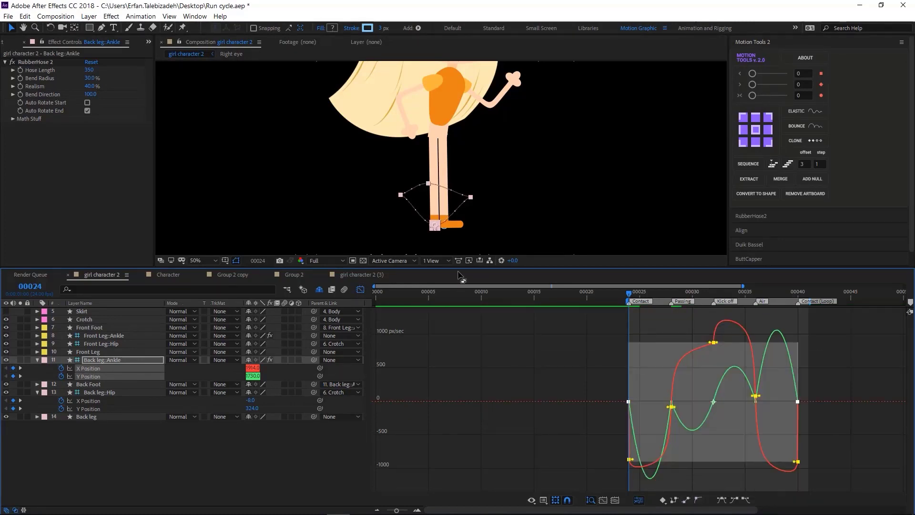
Step: Adjust X Position influence handles so the speed curve spikes near 2500 px/sec after kick-off
click(180, 444)
click(105, 368)
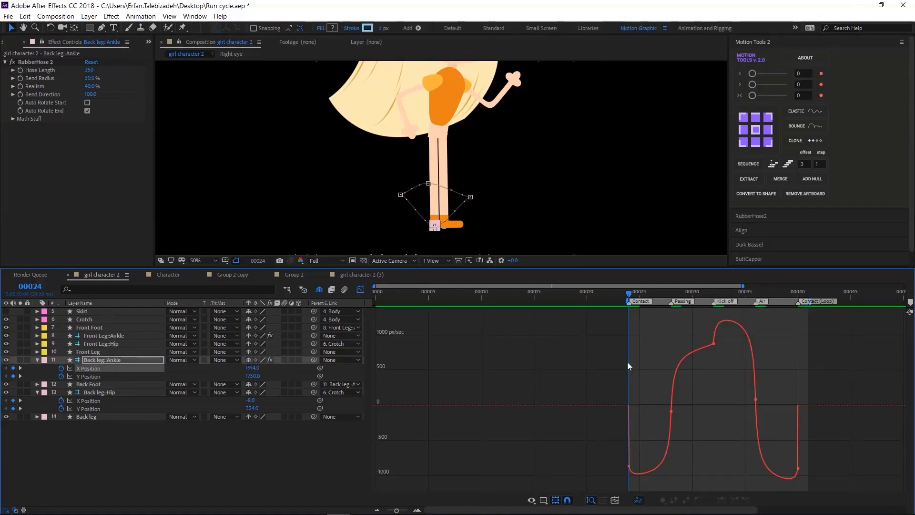
click(670, 412)
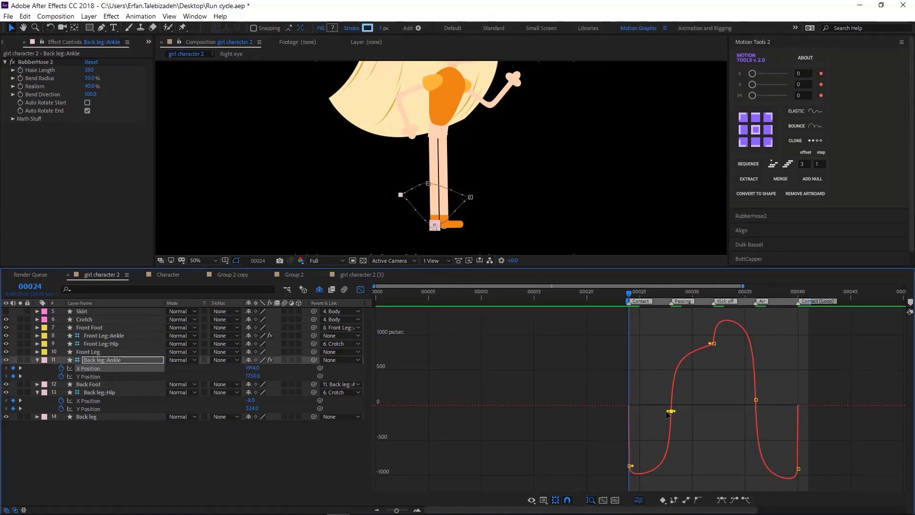
drag(666, 411, 660, 415)
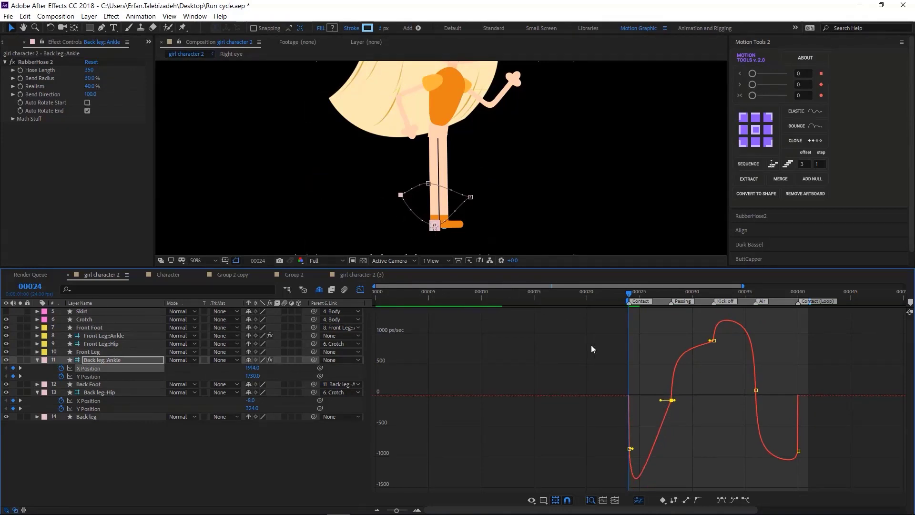
click(692, 375)
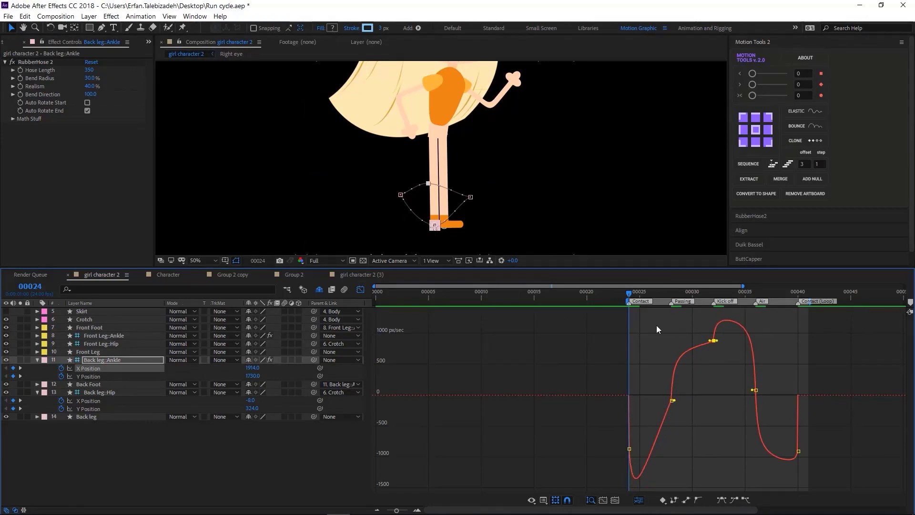
click(711, 341)
drag(708, 341, 687, 342)
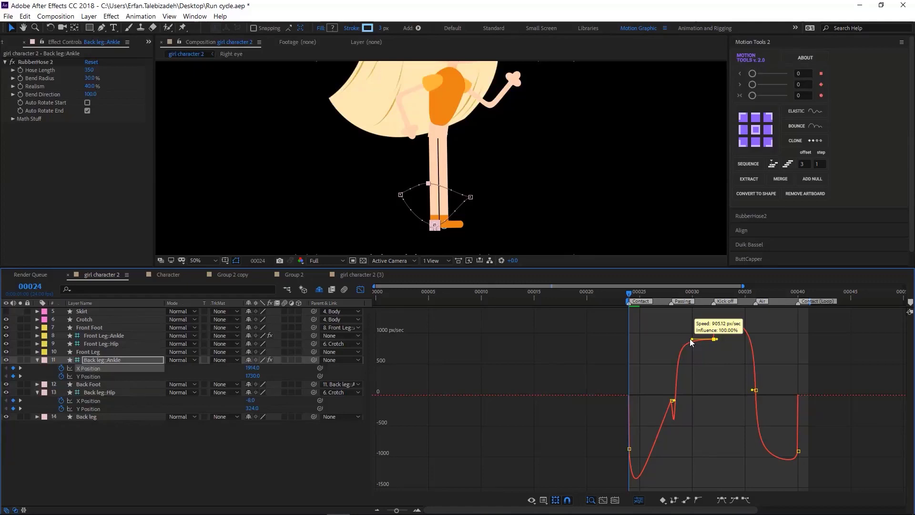
mouse_move(691, 341)
mouse_down()
mouse_move(677, 340)
mouse_move(695, 340)
mouse_up()
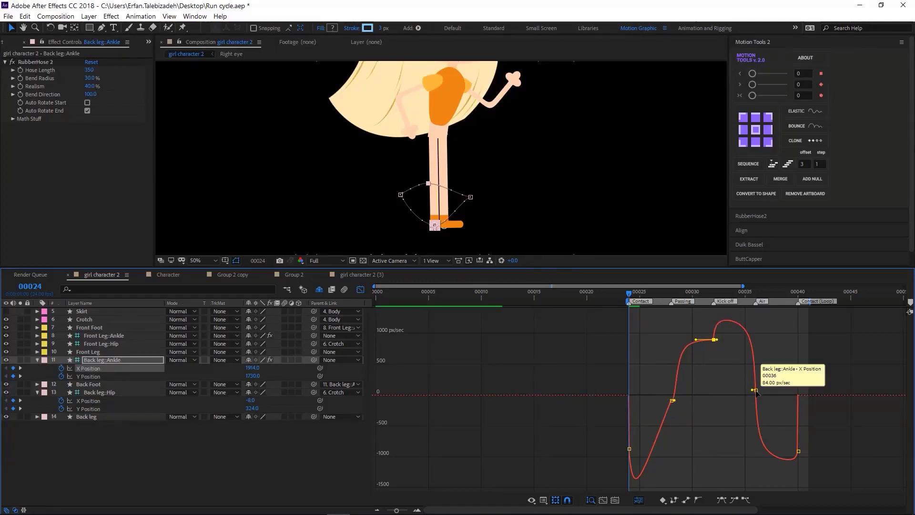
drag(752, 390, 739, 390)
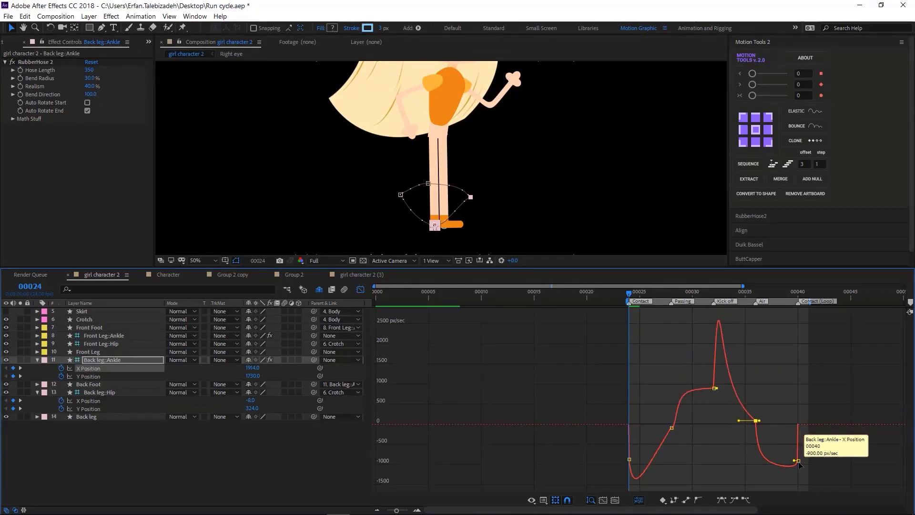
click(797, 461)
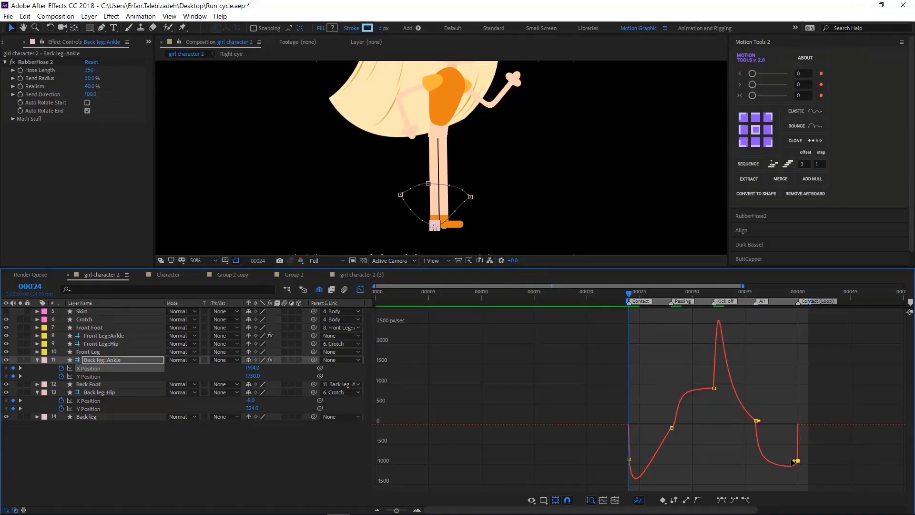
mouse_move(793, 461)
mouse_down()
mouse_move(819, 467)
mouse_move(779, 460)
mouse_move(795, 460)
mouse_up()
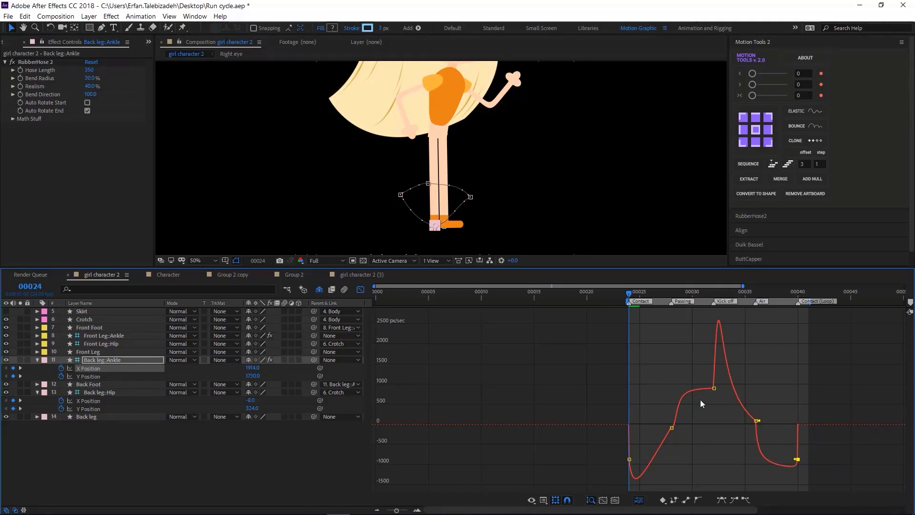
click(429, 185)
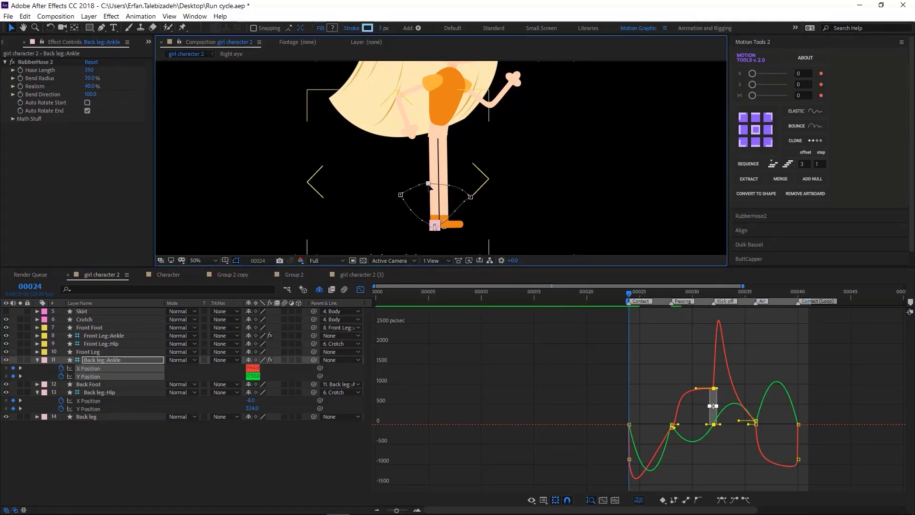
Step: Reselect Back leg::Ankle's X Position and switch to the Convert Vertex path tool
drag(430, 190, 429, 185)
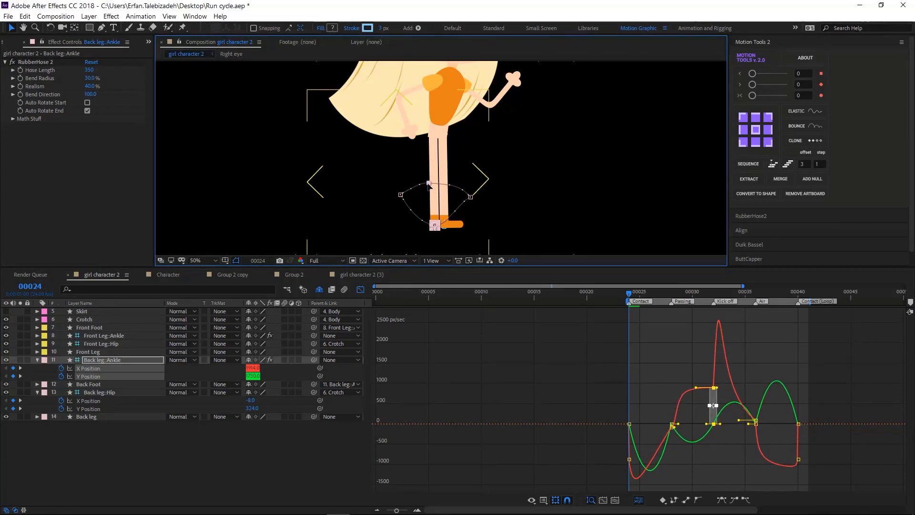
click(470, 198)
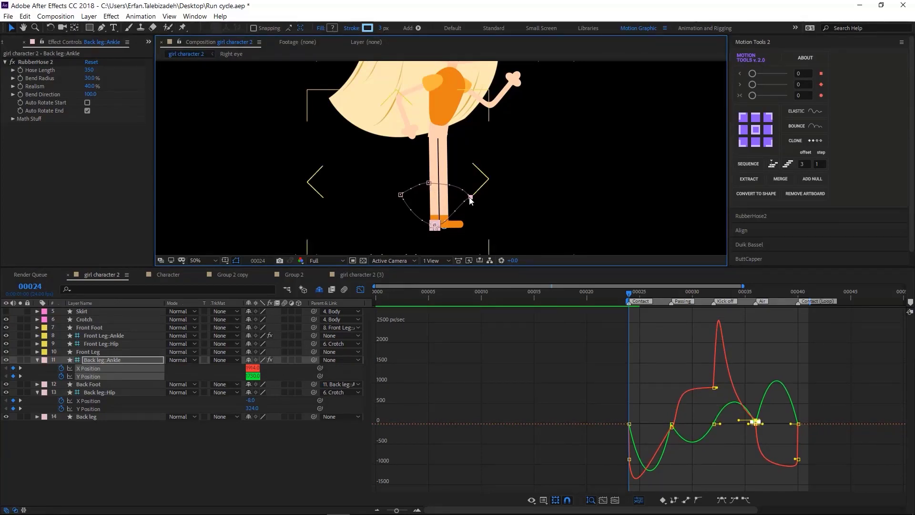
scroll(457, 193, up, 1)
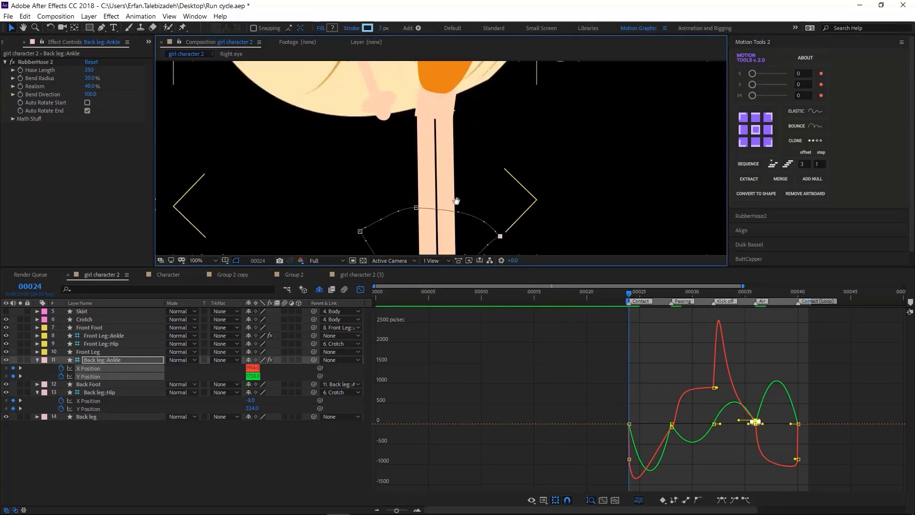
click(476, 198)
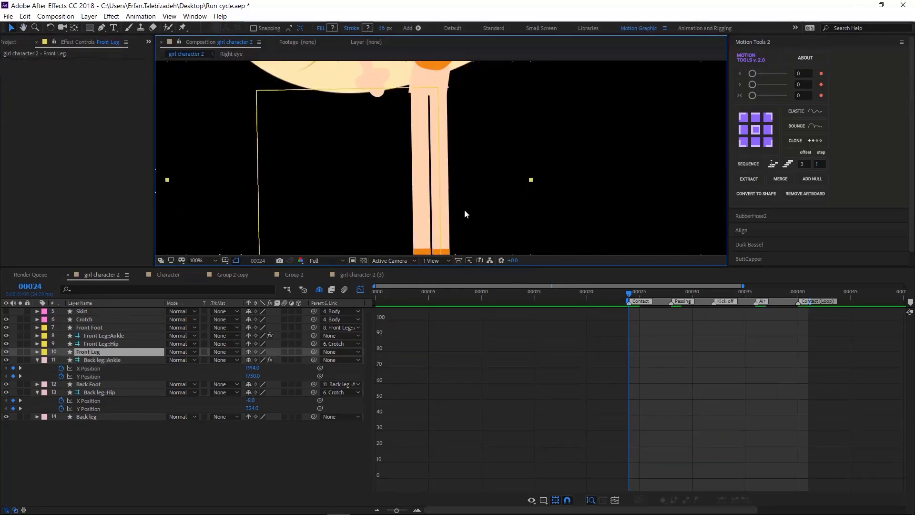
click(121, 335)
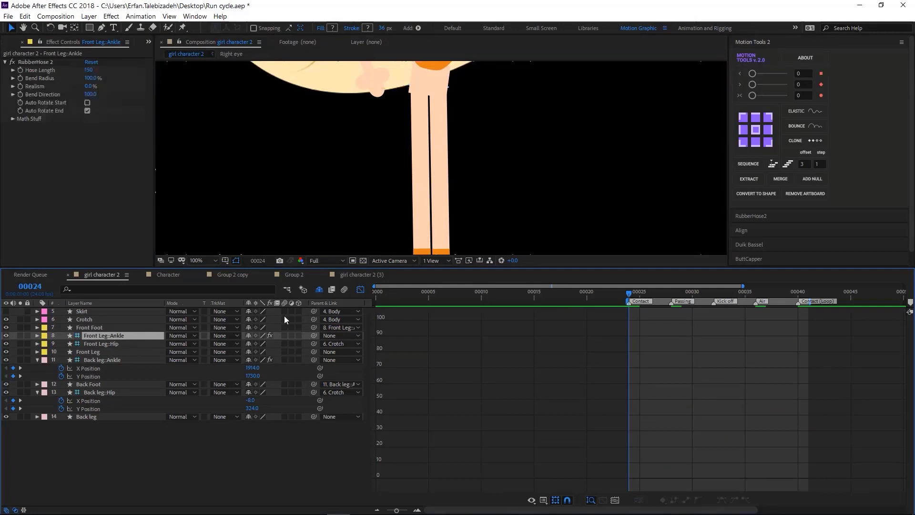
click(95, 368)
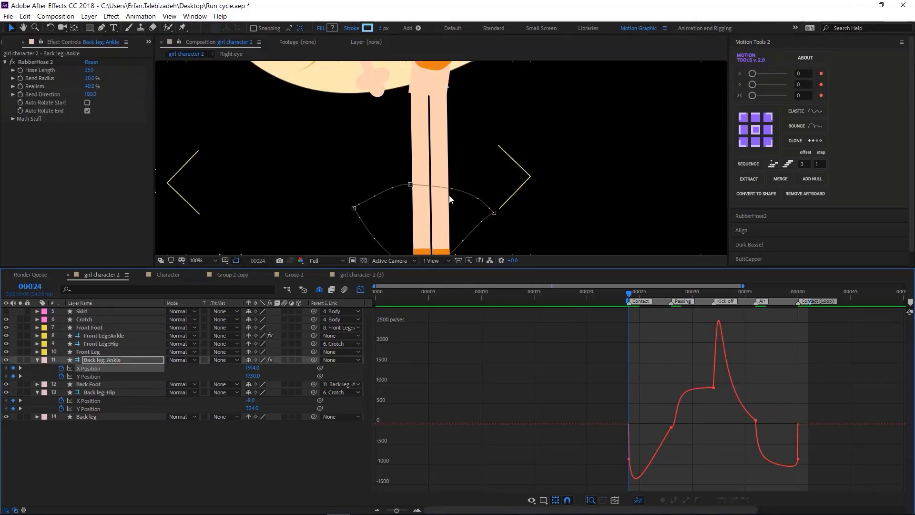
key(g)
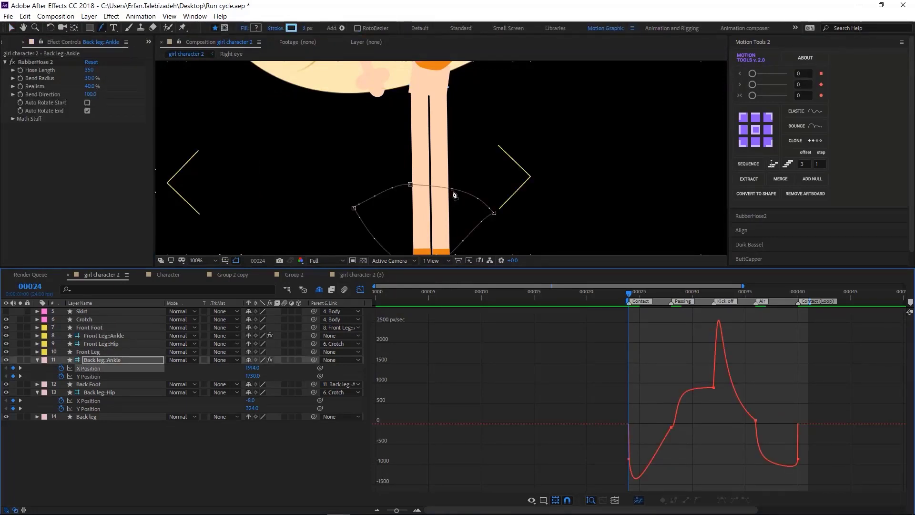
click(102, 32)
click(141, 59)
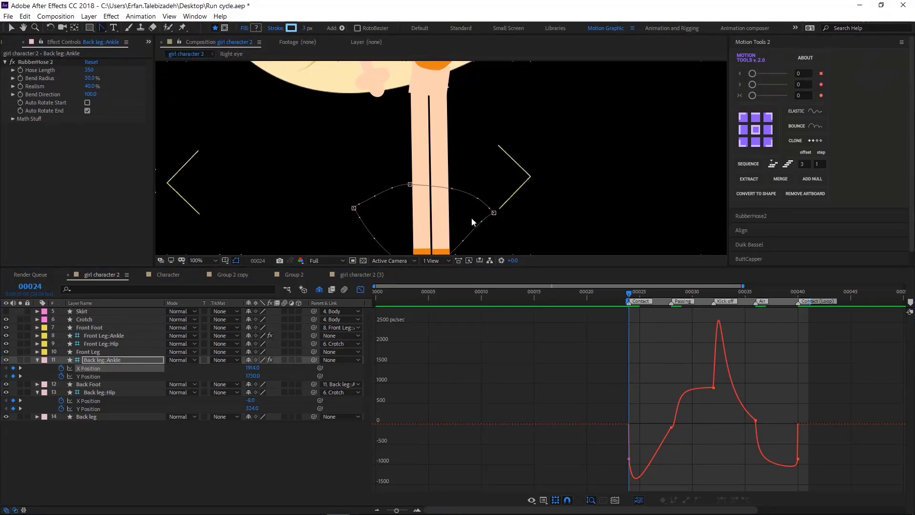
Step: Reshape the ankle's motion path by adjusting and adding vertices around the foot
click(452, 189)
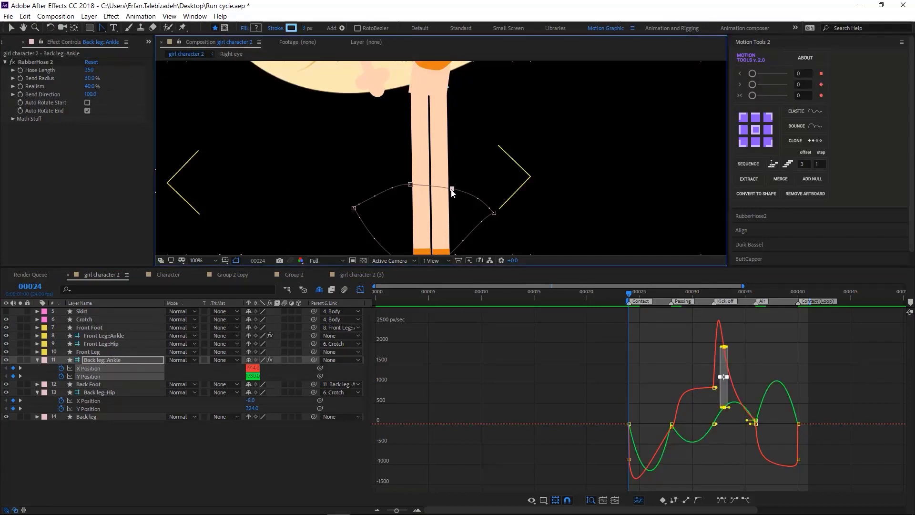
drag(453, 190, 447, 190)
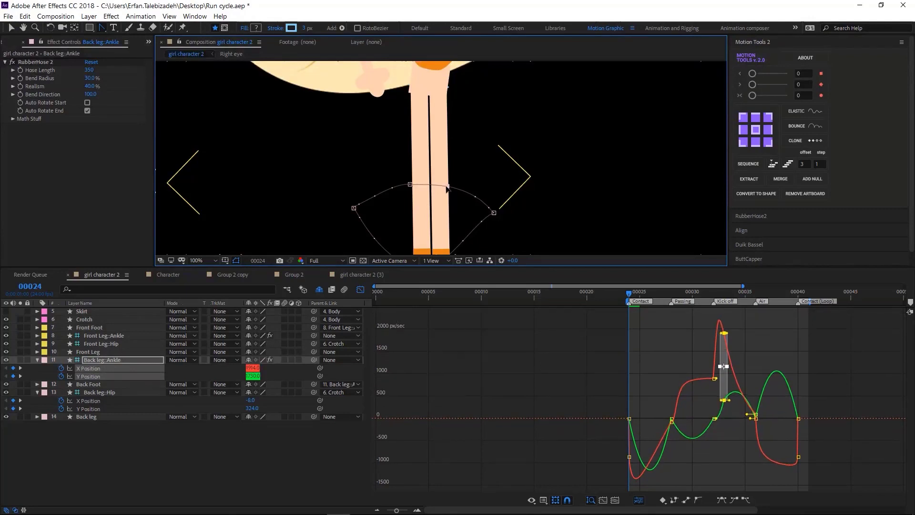
click(375, 196)
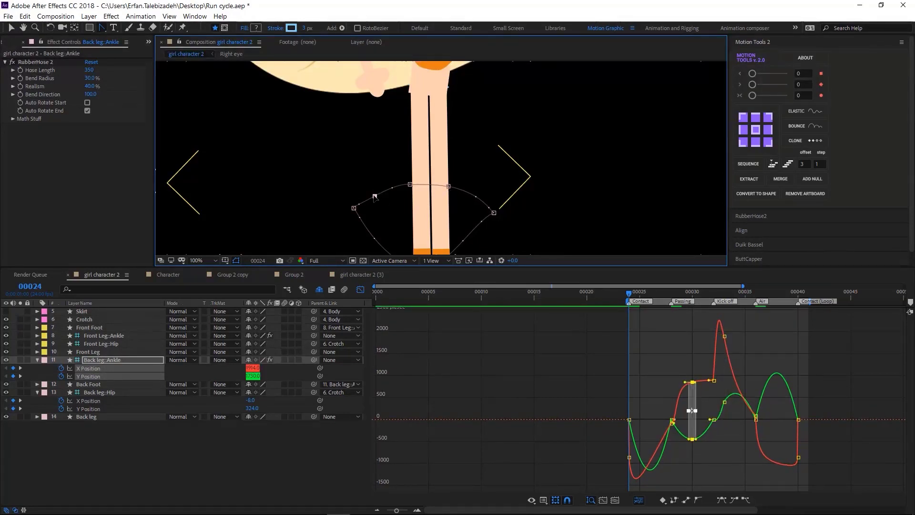
drag(375, 197, 372, 196)
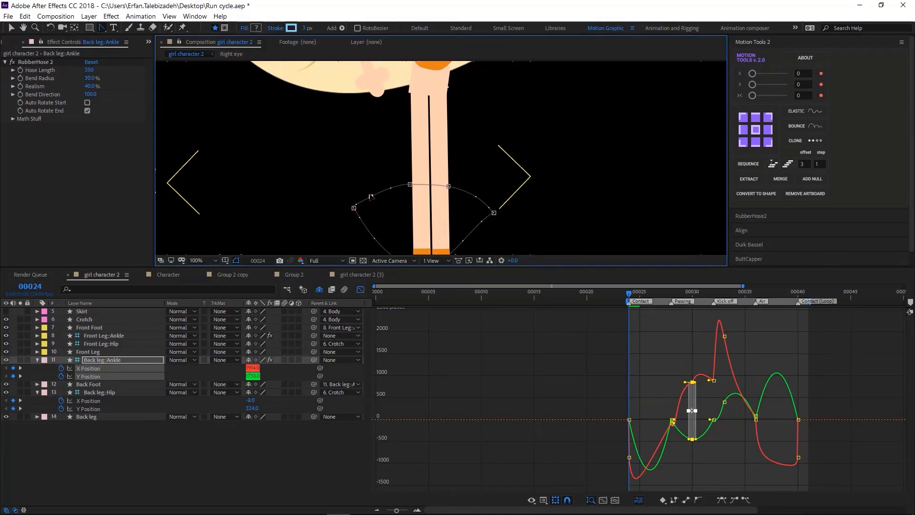
key(h)
drag(414, 209, 384, 175)
key(g)
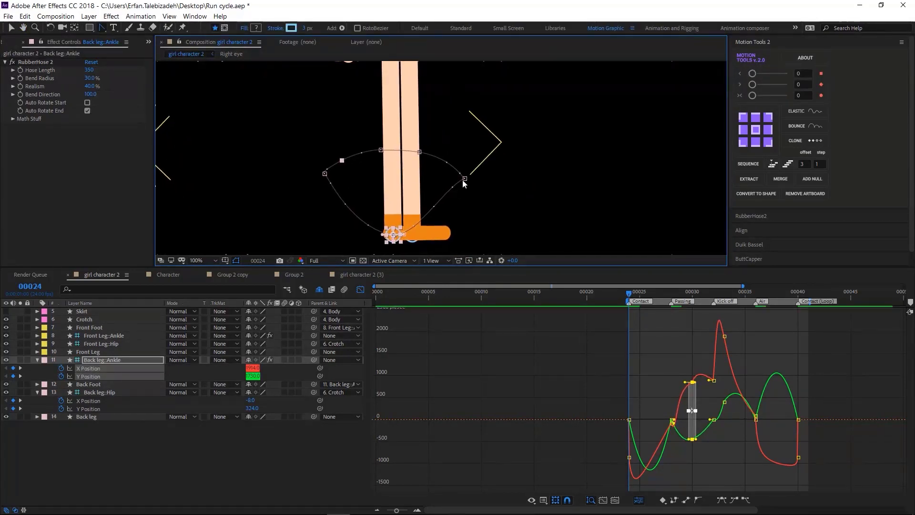
click(465, 180)
drag(465, 183, 461, 184)
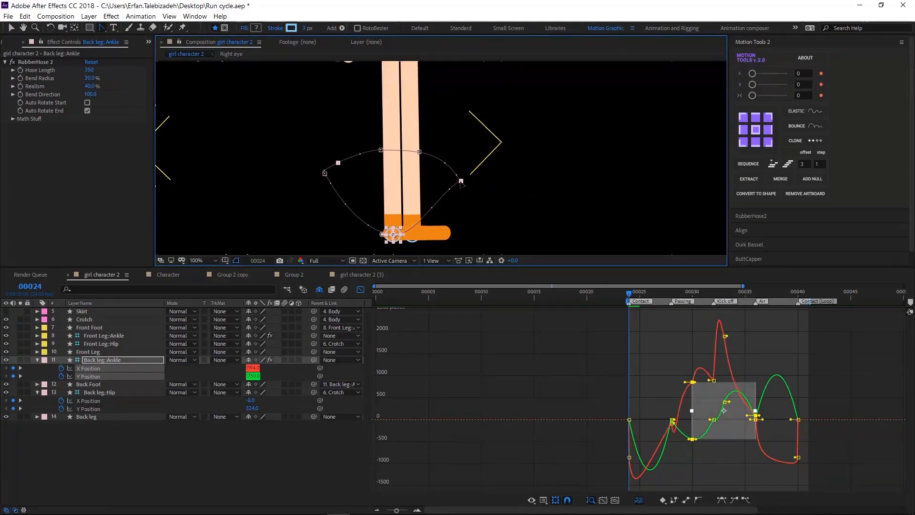
Step: Undo the last path change, widen the ankle's arc, and return to the layer keyframe view
key(ctrl+z)
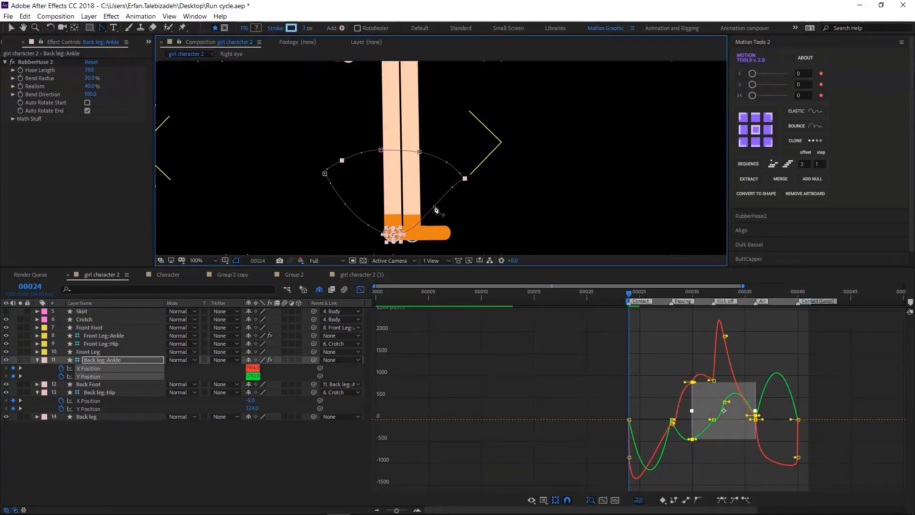
click(434, 207)
drag(433, 207, 444, 208)
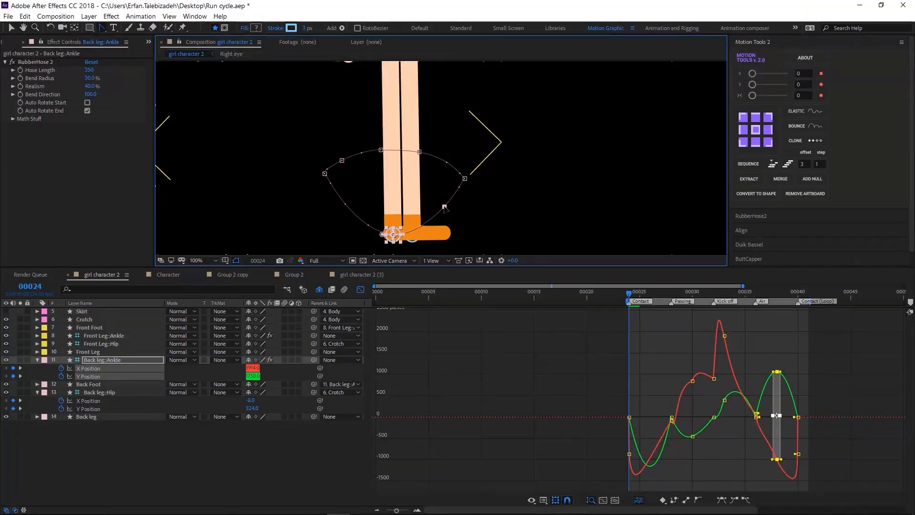
click(344, 205)
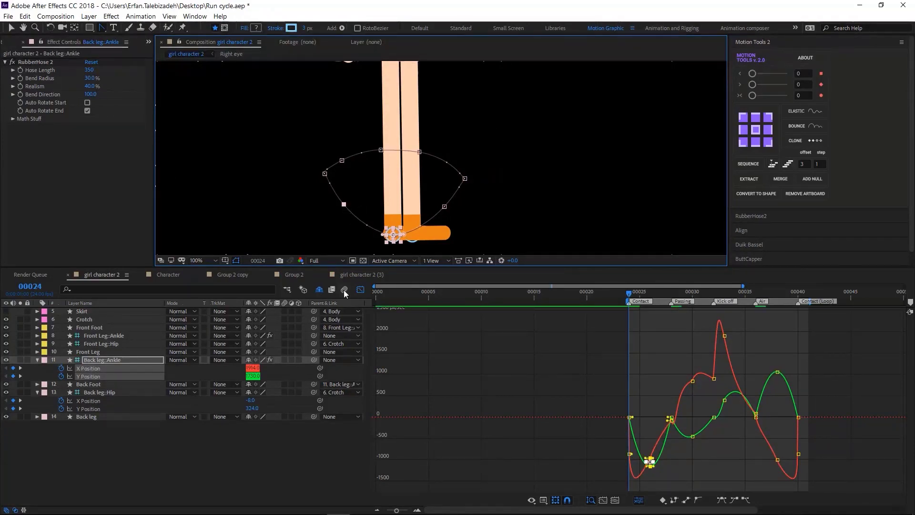
click(361, 289)
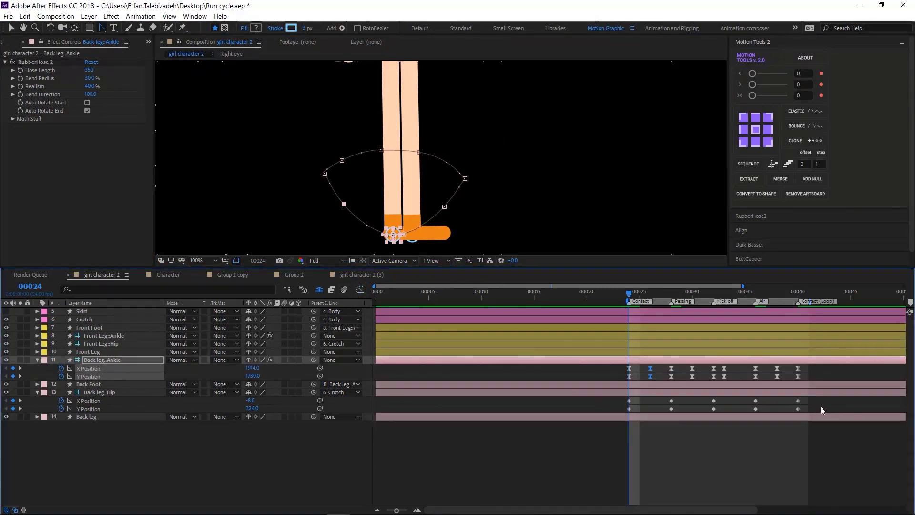
Step: Ease all Back leg::Hip position keyframes and reselect the back ankle's frame 30–40 keys
drag(821, 405, 588, 413)
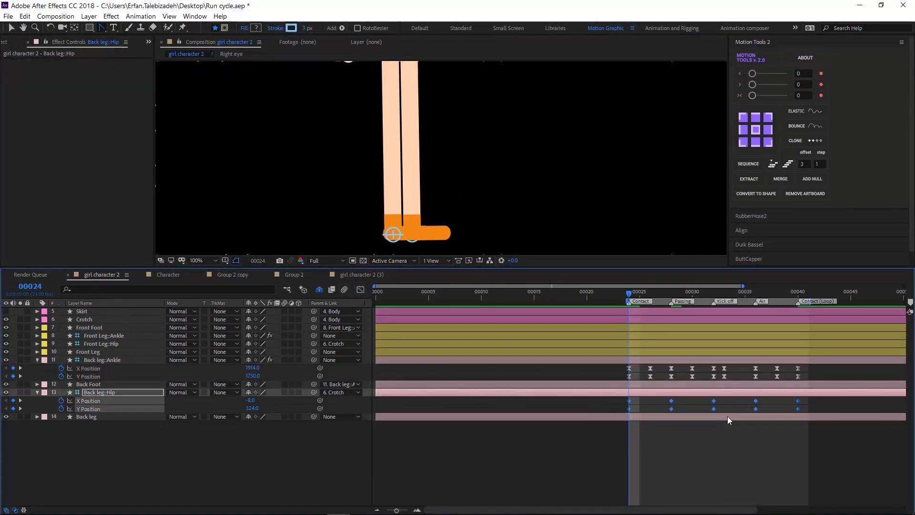
key(F9)
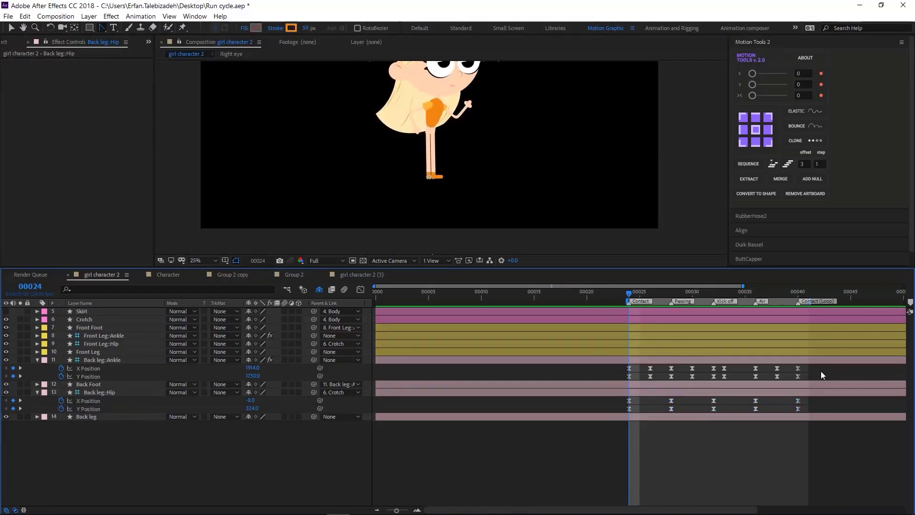
drag(821, 370, 612, 384)
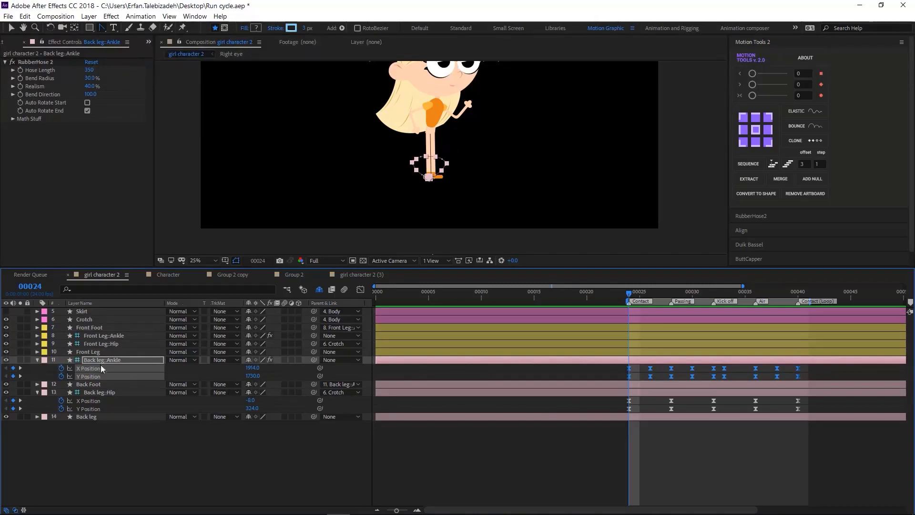
Step: Set Front Leg::Ankle's RubberHose to Hose Length 250, Bend Radius 30% and Realism 40%
click(127, 335)
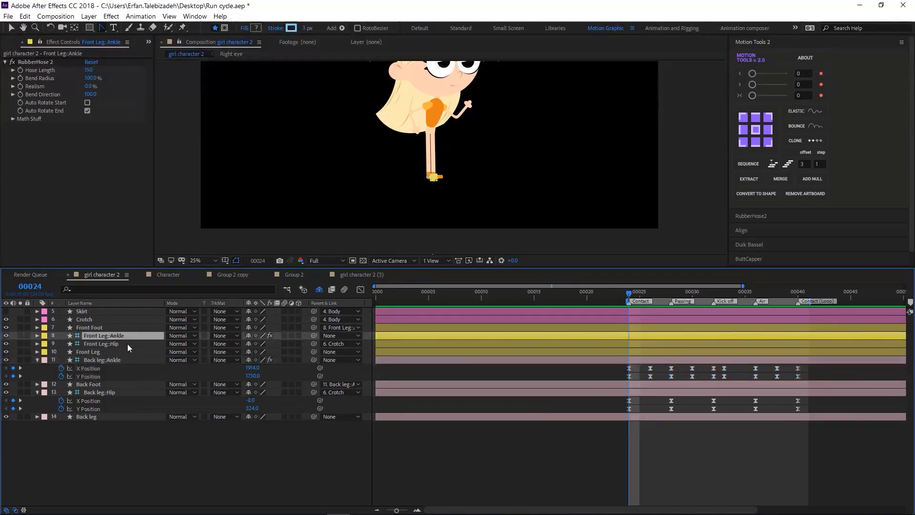
click(88, 71)
text(250)
key(Return)
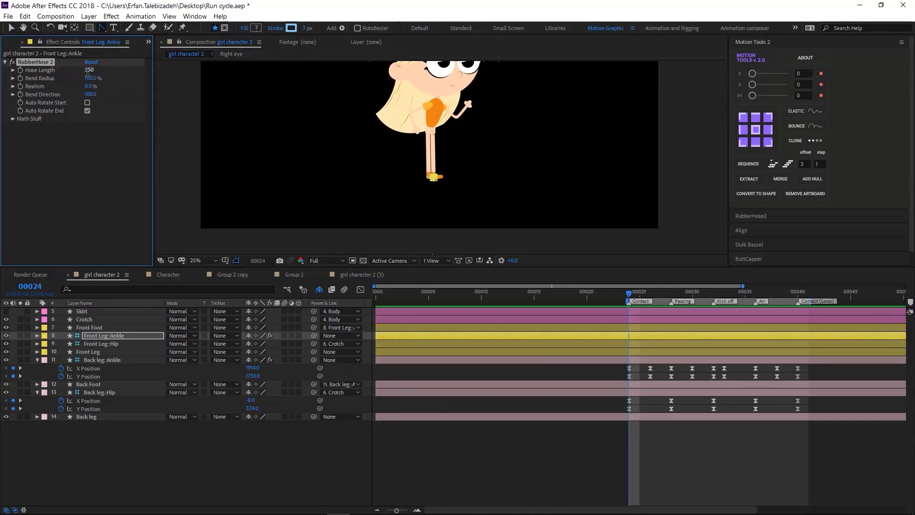
click(89, 78)
text(30)
key(Return)
click(90, 86)
text(40)
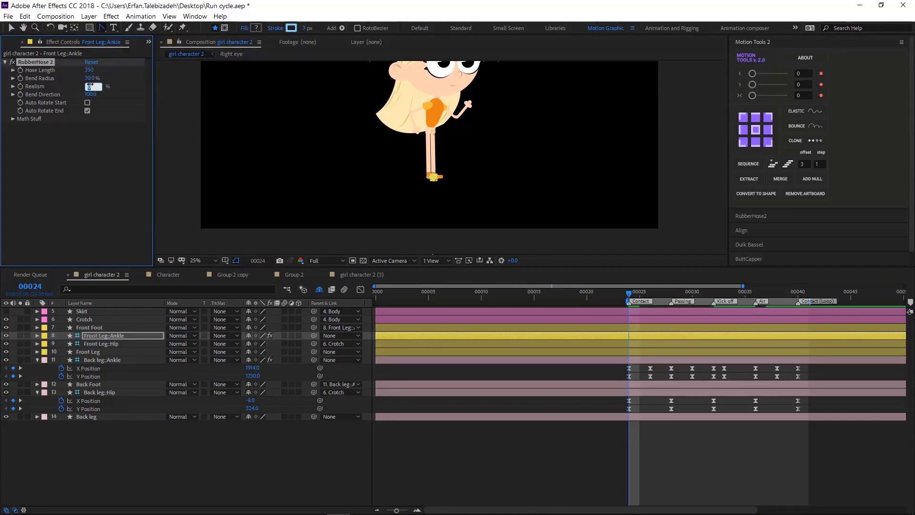
key(Return)
Step: Separate Front Leg::Ankle's Position into X and Y and paste Back leg::Ankle's keyframes into it
key(p)
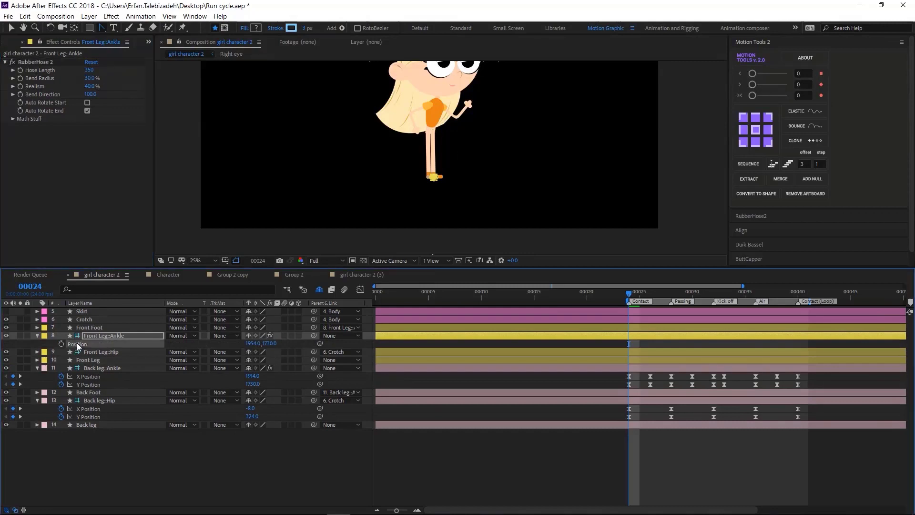
right_click(73, 344)
click(119, 360)
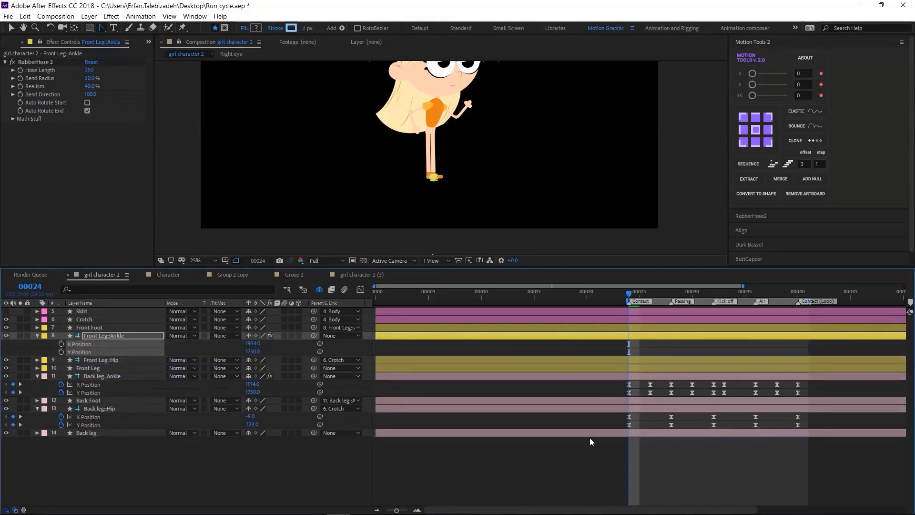
click(88, 384)
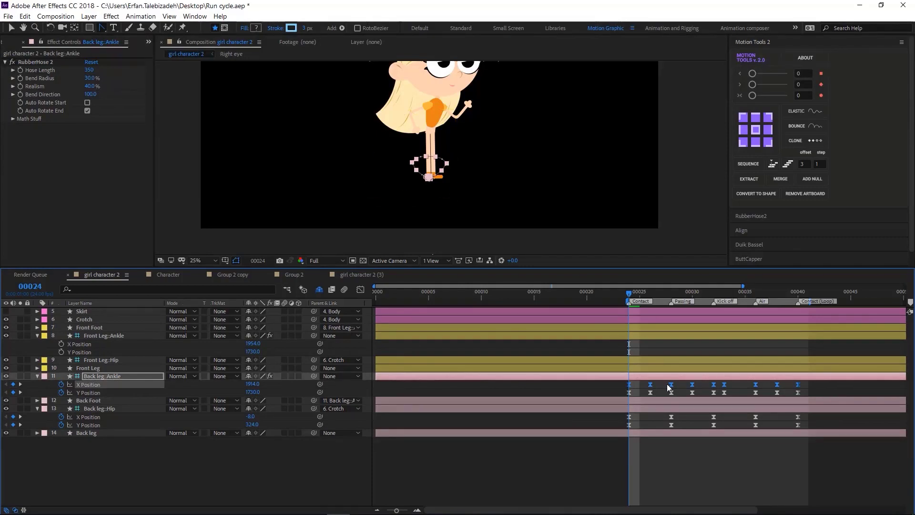
click(80, 344)
drag(808, 394, 594, 393)
key(ctrl+c)
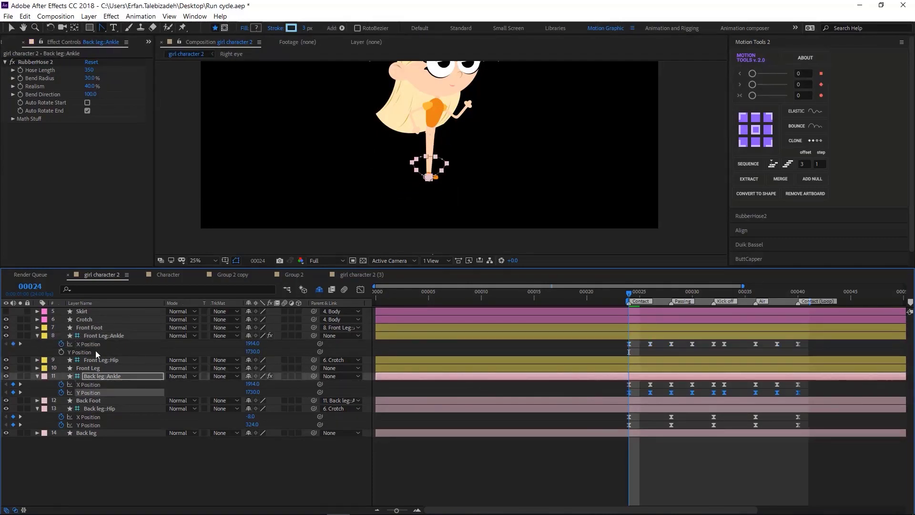
click(93, 345)
key(ctrl+v)
key(ctrl+v)
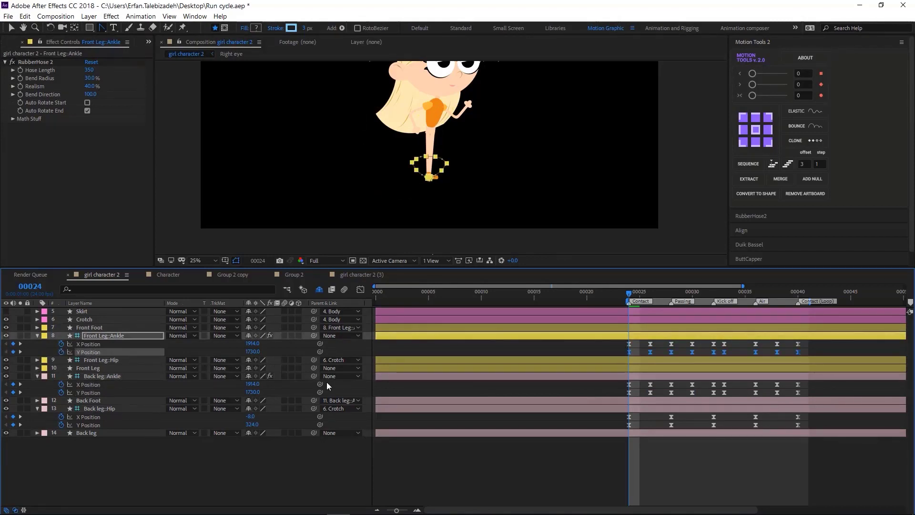
Step: Separate Front Leg::Hip's Position and paste Back leg::Hip's X and Y keyframes into it
click(100, 359)
key(p)
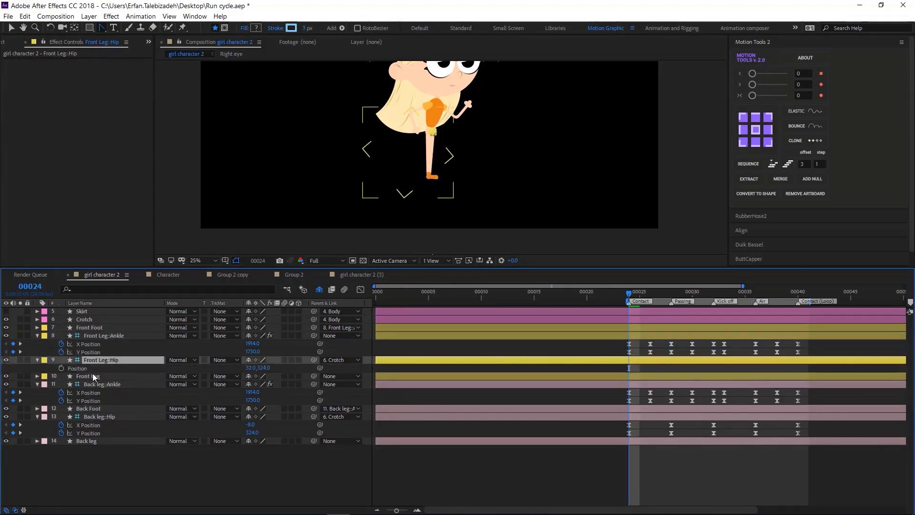
right_click(81, 368)
click(109, 384)
drag(806, 434, 619, 430)
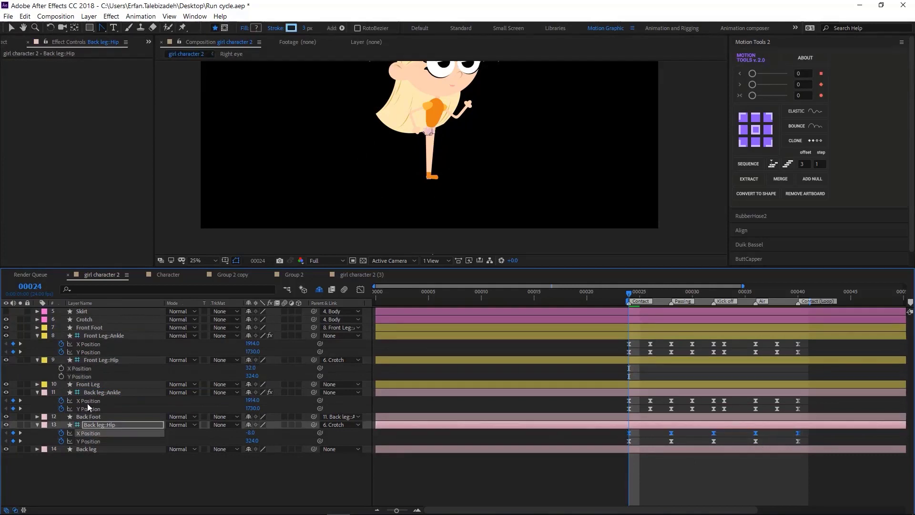
key(ctrl+c)
click(88, 369)
key(ctrl+v)
drag(815, 445, 612, 440)
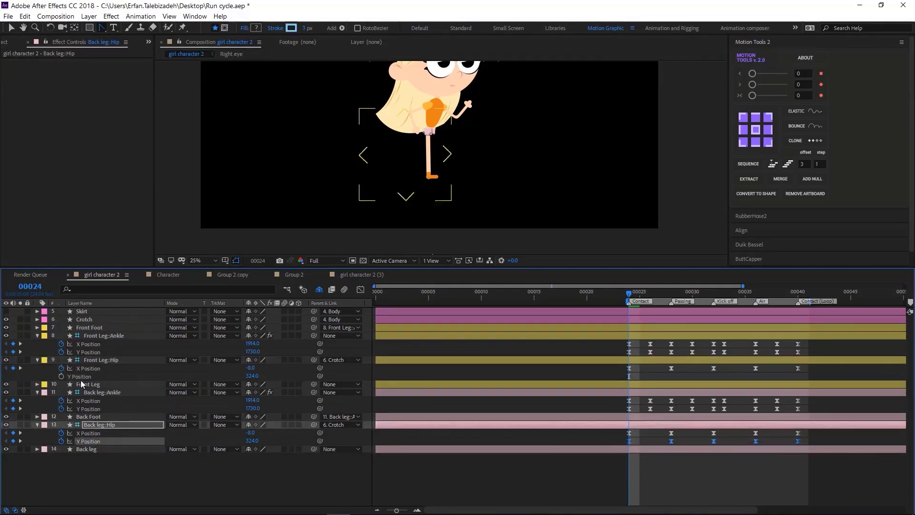
key(ctrl+c)
click(88, 376)
key(ctrl+v)
Step: Preview the leg animation and return to frame 24
key(space)
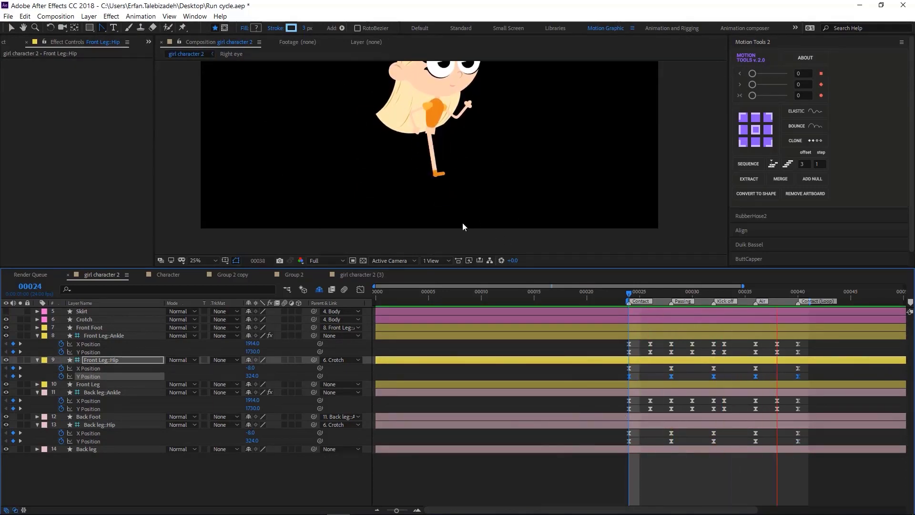
key(space)
key(Page_Down)
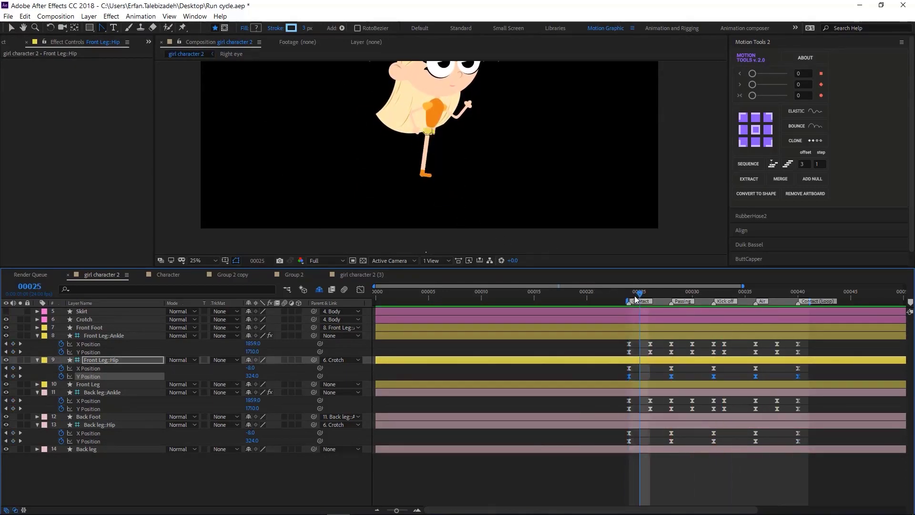
key(Page_Up)
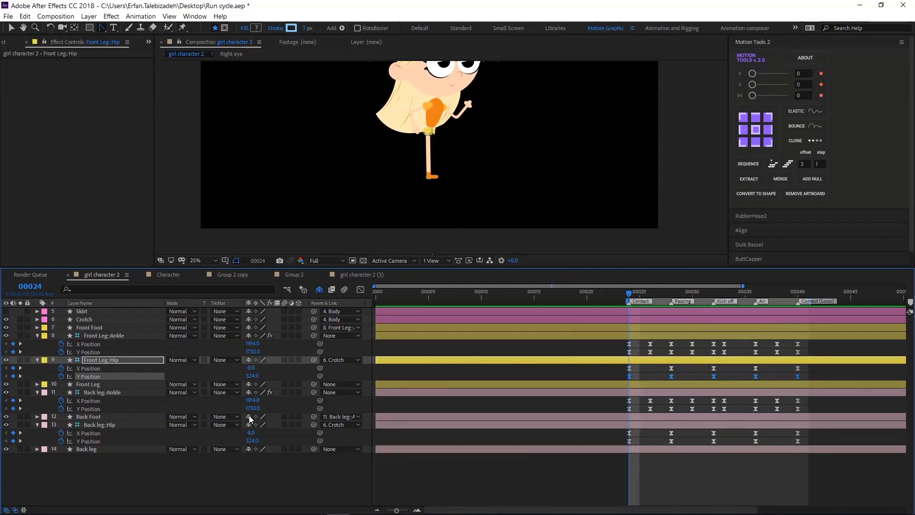
Step: Shift the back ankle and hip keyframes earlier in time and move to frame 32
drag(833, 405, 580, 456)
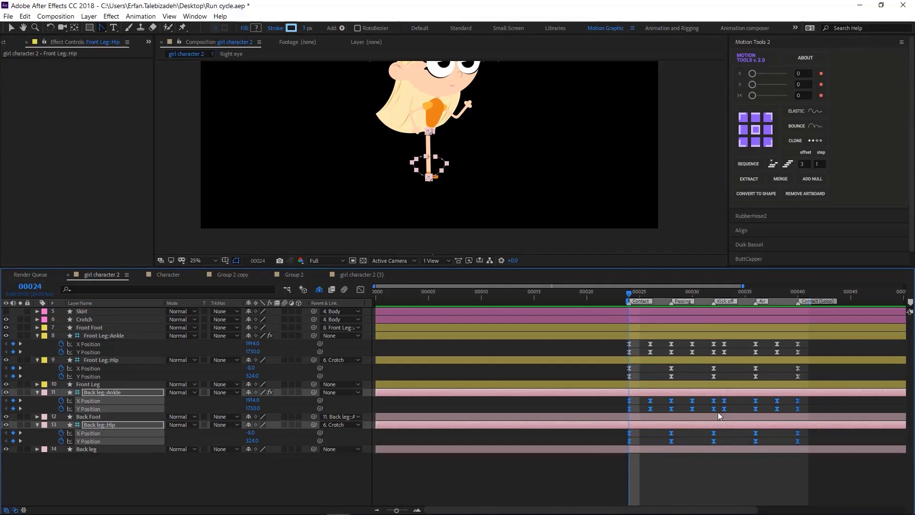
drag(724, 410, 644, 416)
key(space)
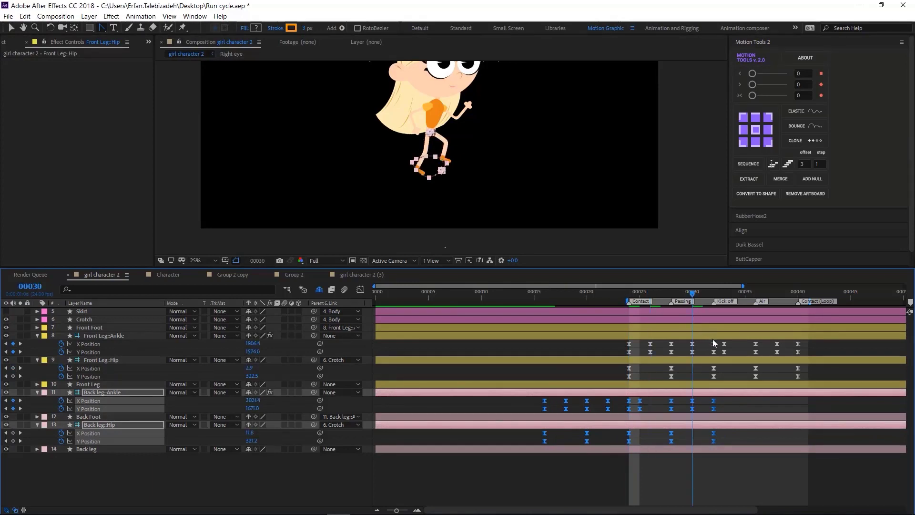
Step: Copy Back leg::Ankle's keyframes and paste them from frame 32, then select the hip keyframes
drag(732, 398, 603, 415)
drag(518, 416, 518, 415)
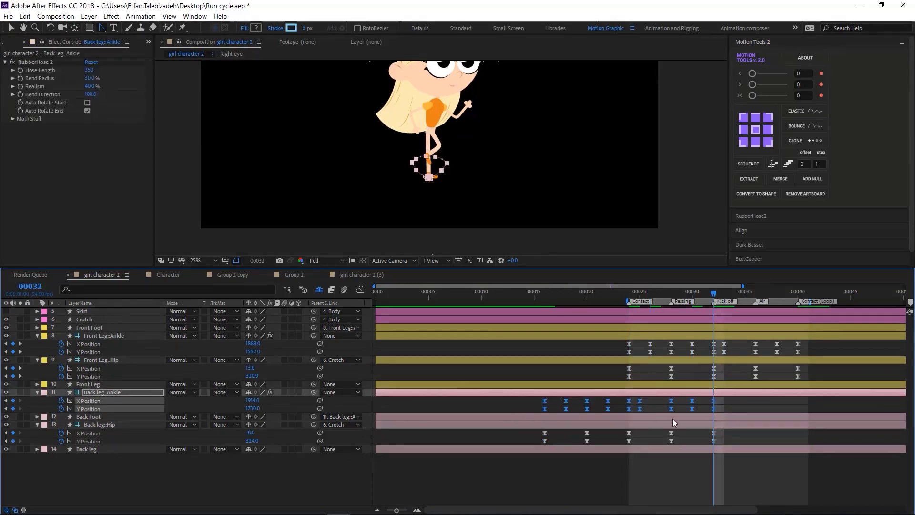
click(731, 408)
drag(667, 420, 506, 417)
key(ctrl+c)
key(ctrl+v)
drag(744, 431, 531, 447)
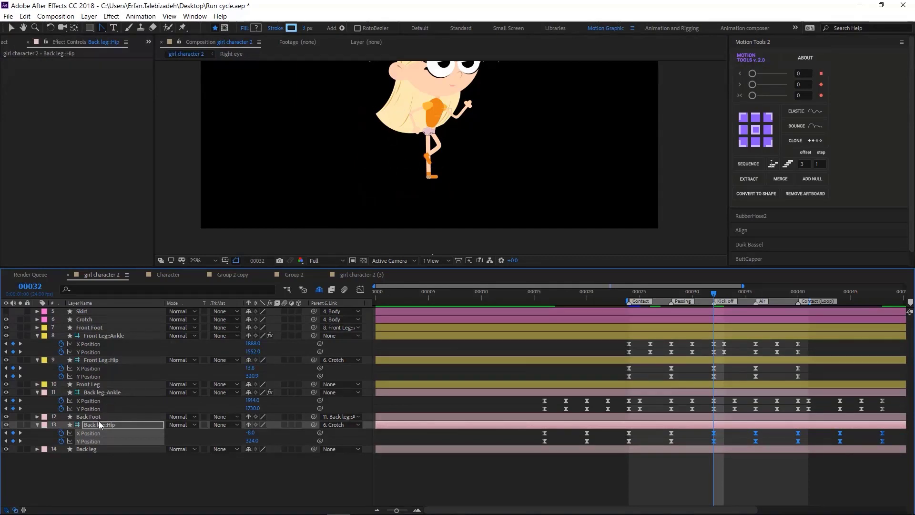
click(113, 394)
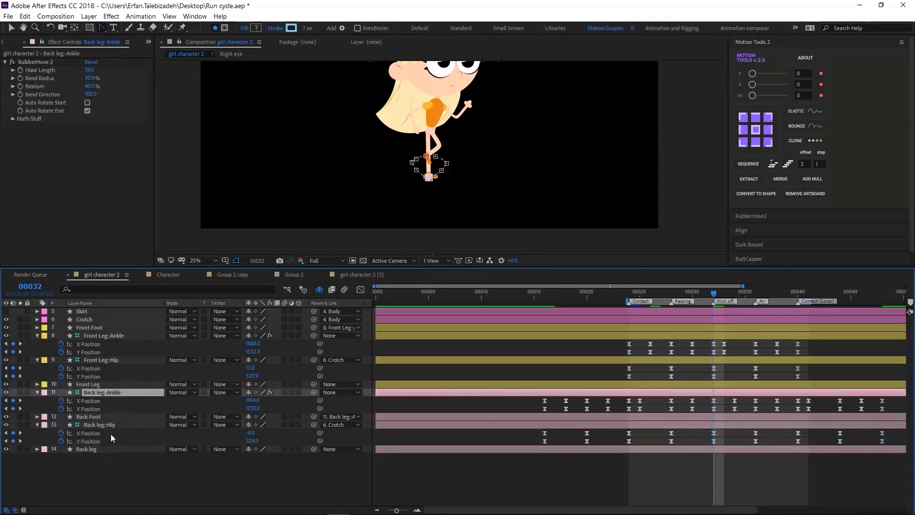
Step: Paste the back leg keys, zoom the view, and preview the legs from the Contact marker at frame 24
shift+click(105, 449)
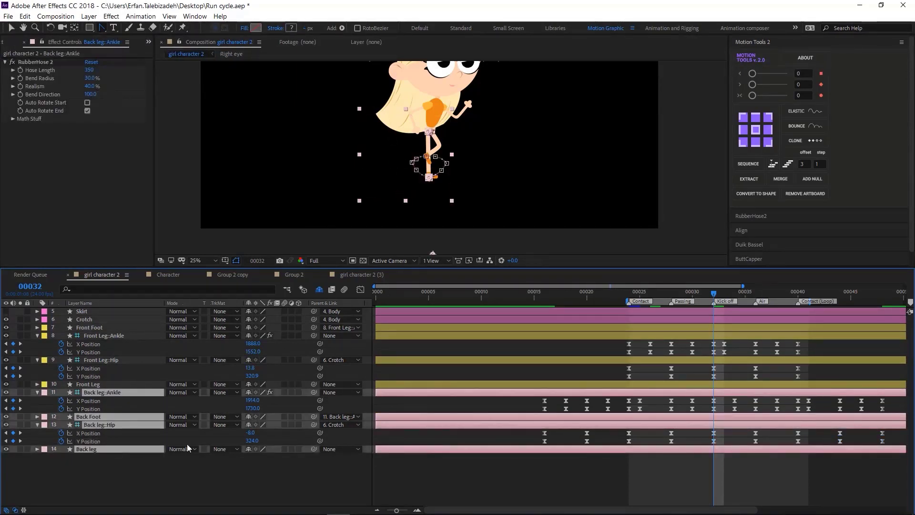
key(ctrl+v)
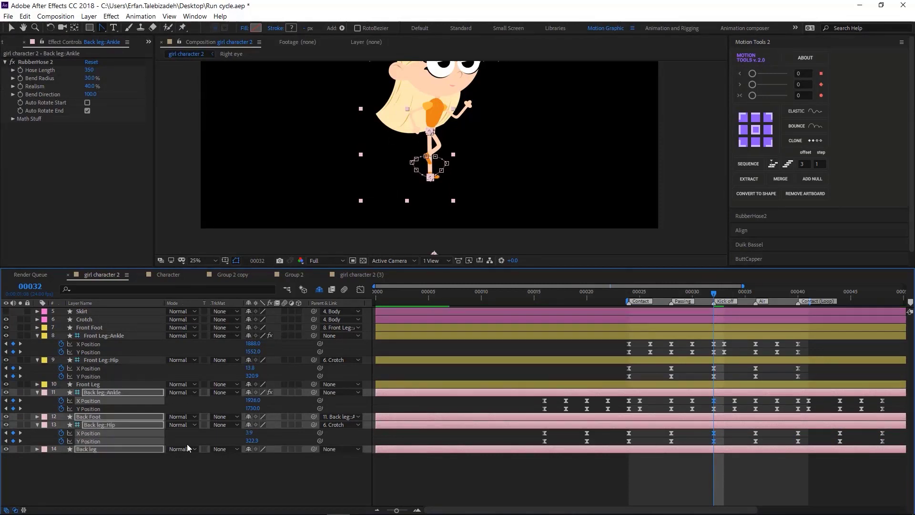
key(Right)
key(Right)
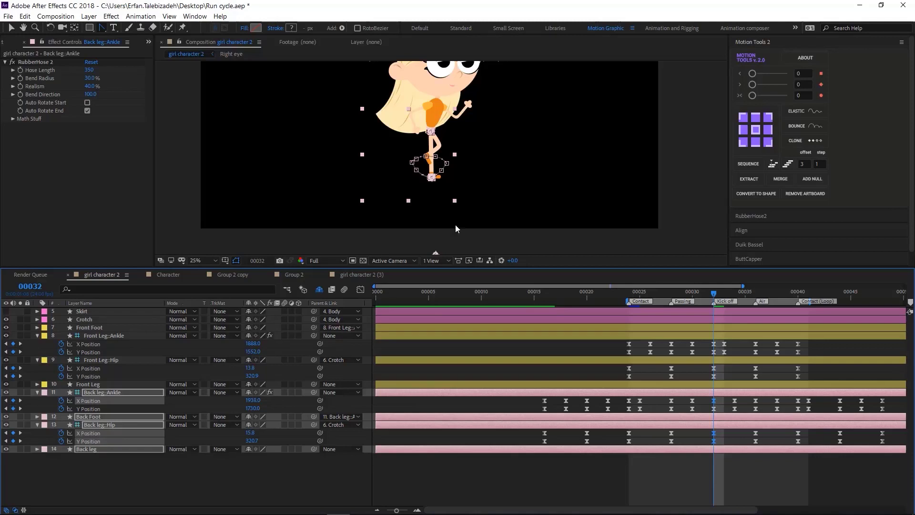
key(period)
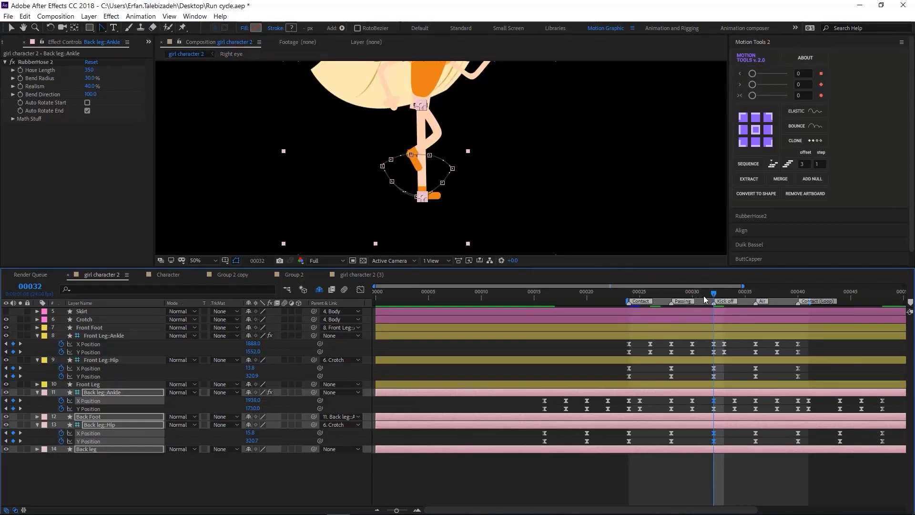
drag(705, 297, 634, 305)
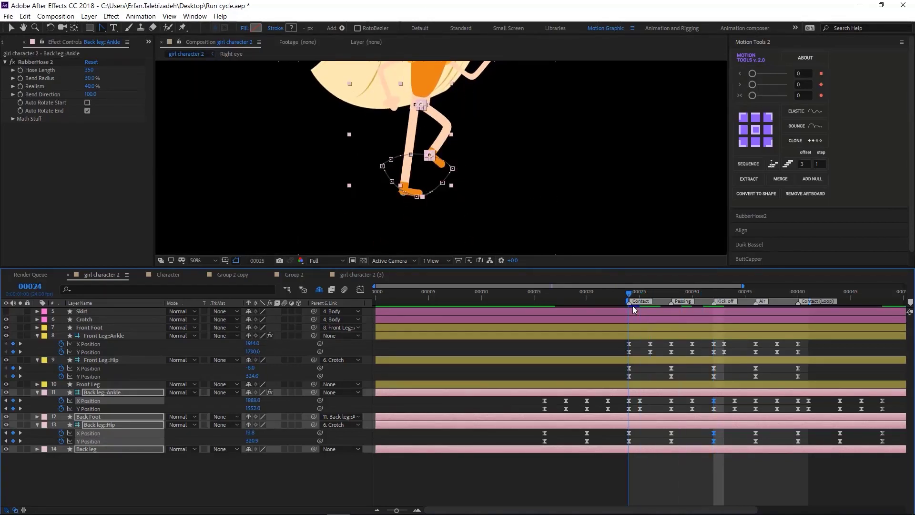
key(space)
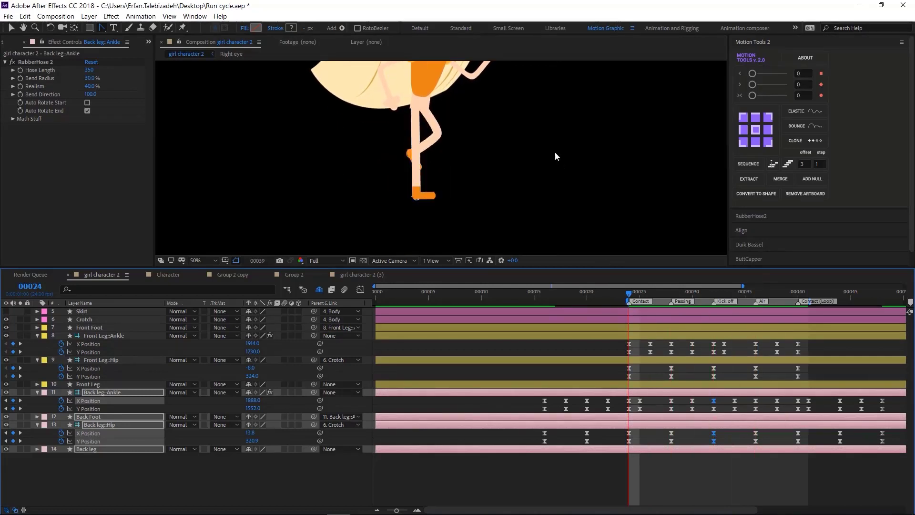
key(comma)
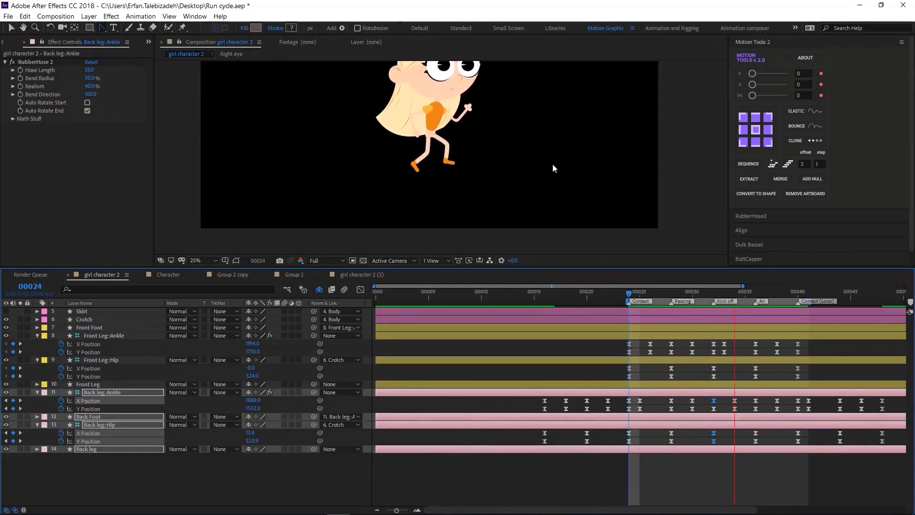
key(space)
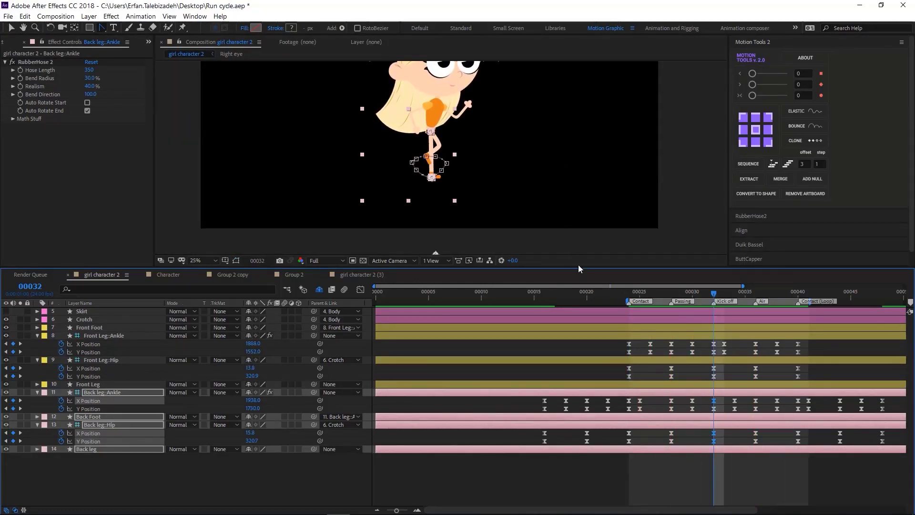
Step: Turn the Skirt layer's visibility back on and preview the run cycle, ending at frame 27
click(7, 310)
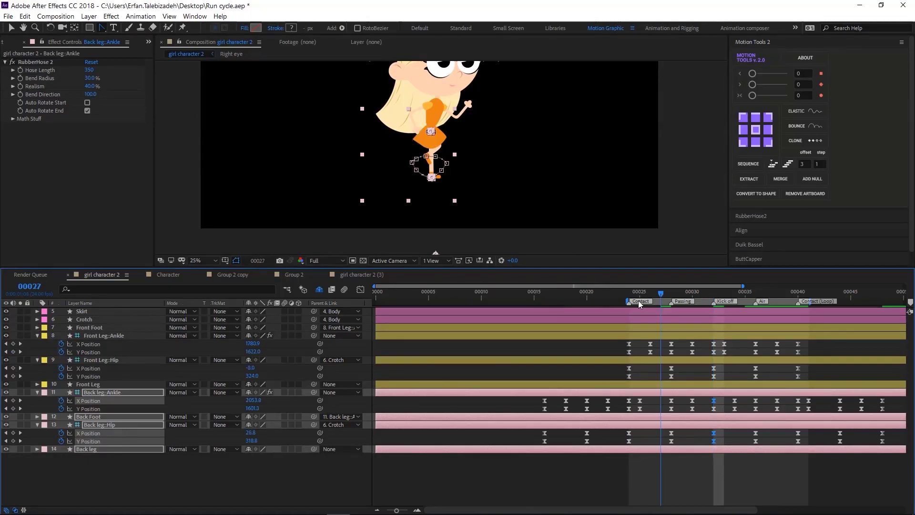
click(640, 294)
key(space)
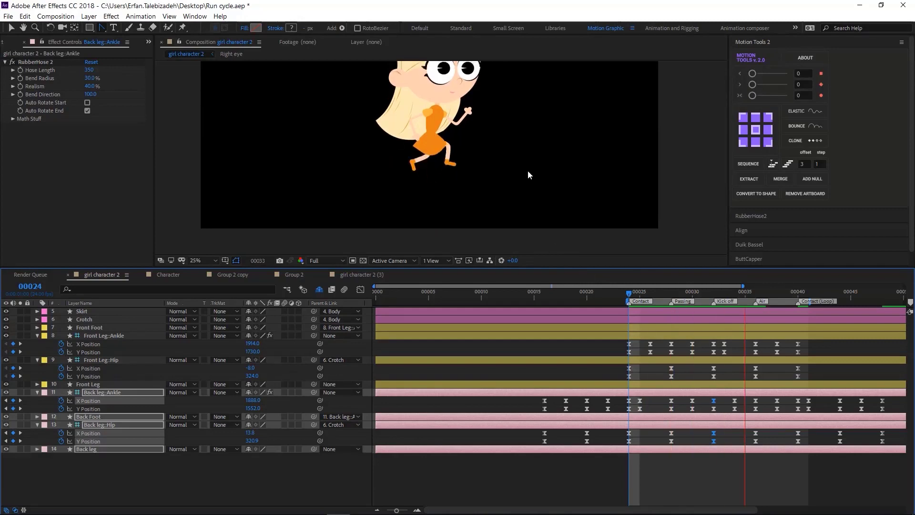
scroll(524, 171, down, 1)
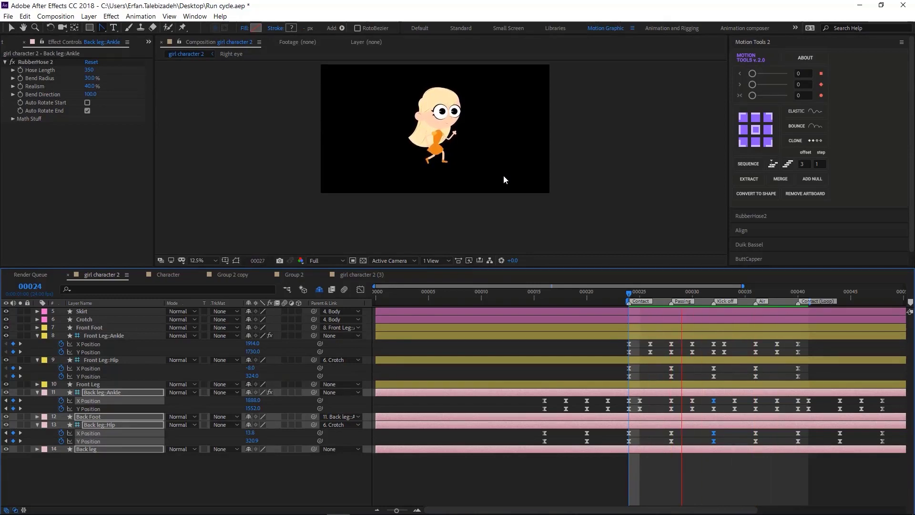
key(space)
scroll(445, 178, up, 4)
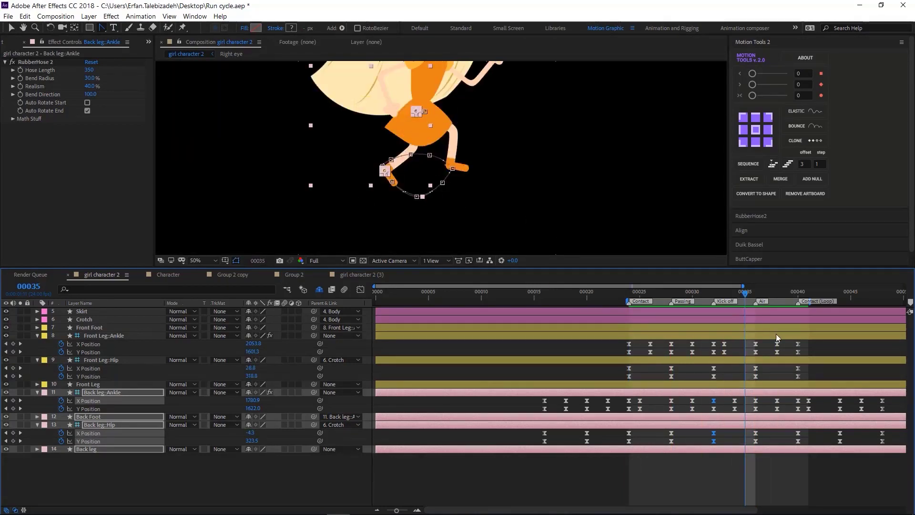
drag(730, 299, 765, 327)
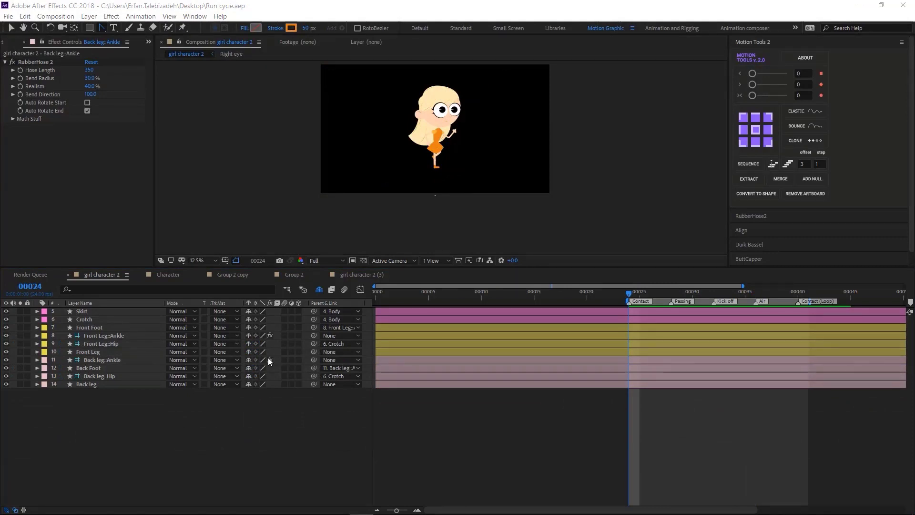
Step: Mark the leg and crotch layers shy and hide them, leaving Shoulder, Skirt and B_Shoulder
drag(124, 409, 181, 319)
click(248, 335)
click(319, 289)
scroll(110, 410, down, 2)
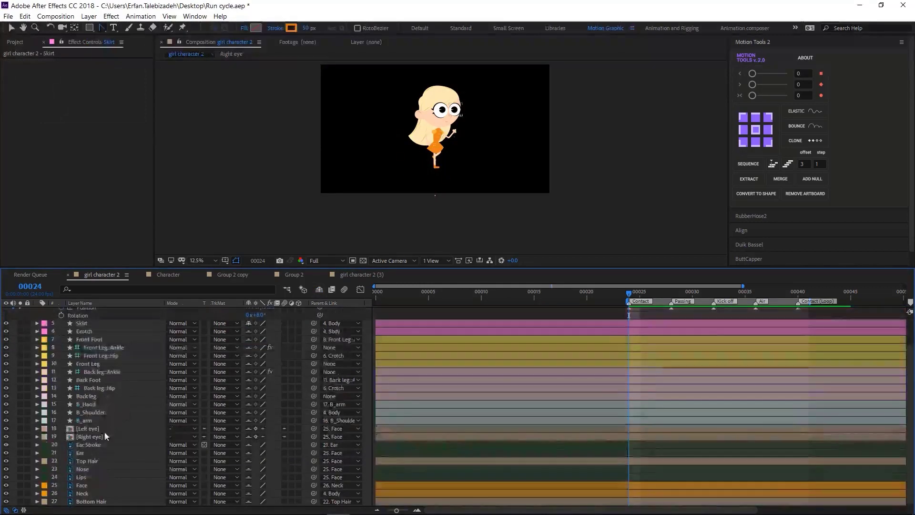
click(100, 412)
scroll(101, 384, up, 2)
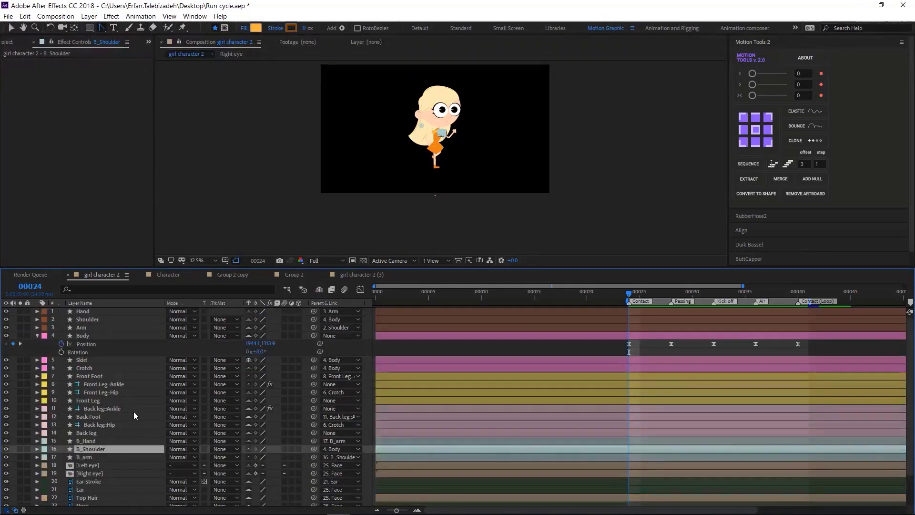
ctrl+click(96, 320)
click(320, 290)
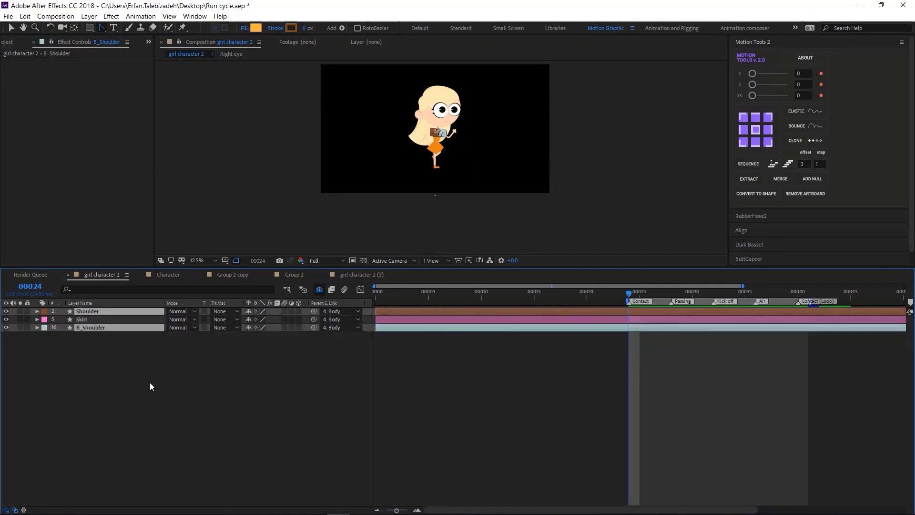
click(150, 382)
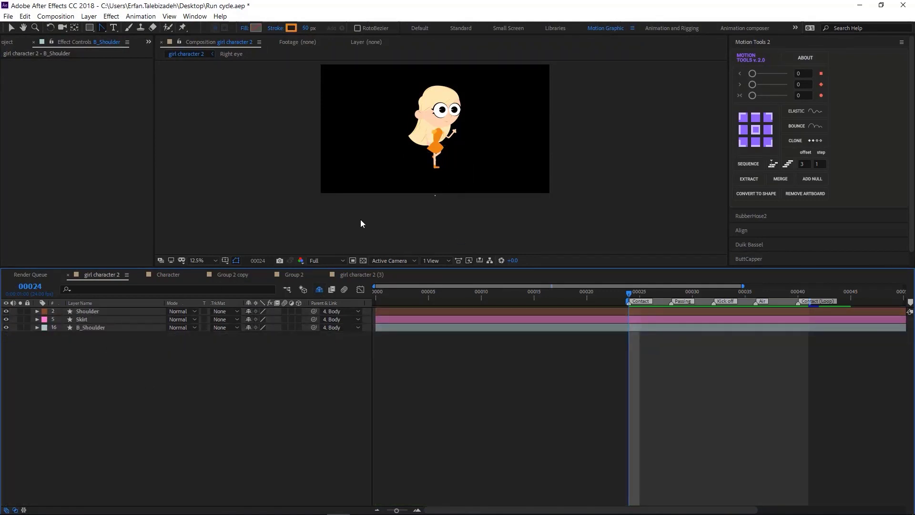
click(115, 313)
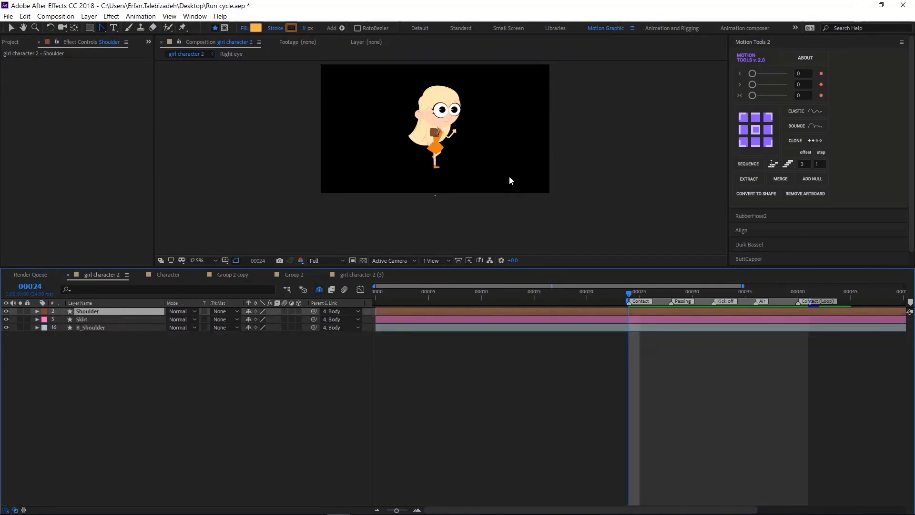
Step: Key Shoulder Rotation at frames 24, 32 (about -80°) and 40 (0°)
key(period)
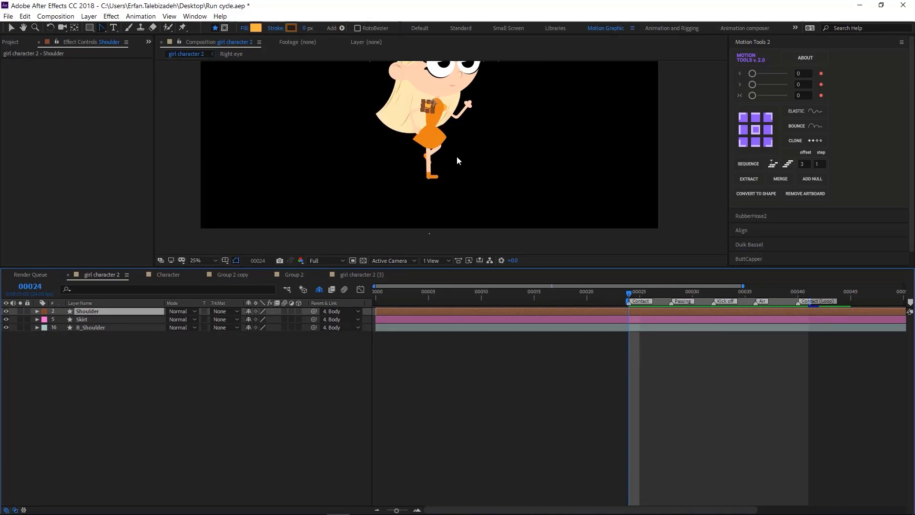
key(r)
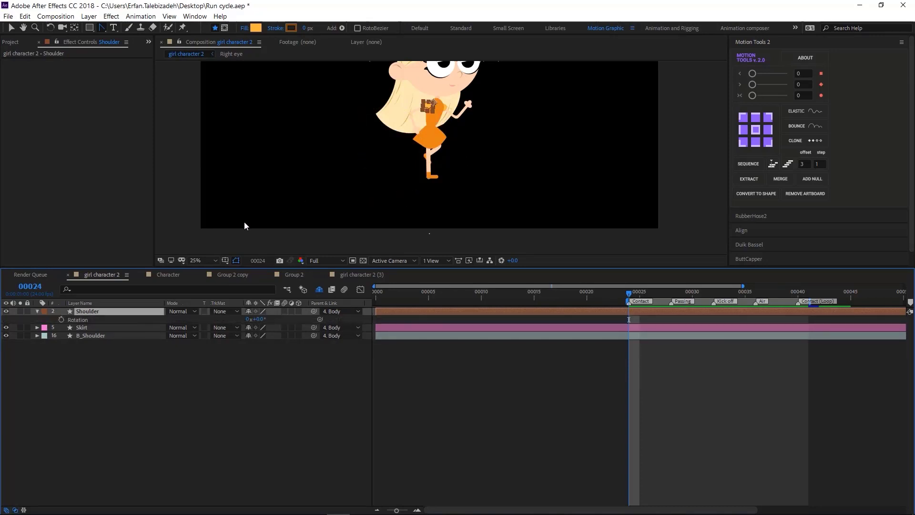
click(61, 319)
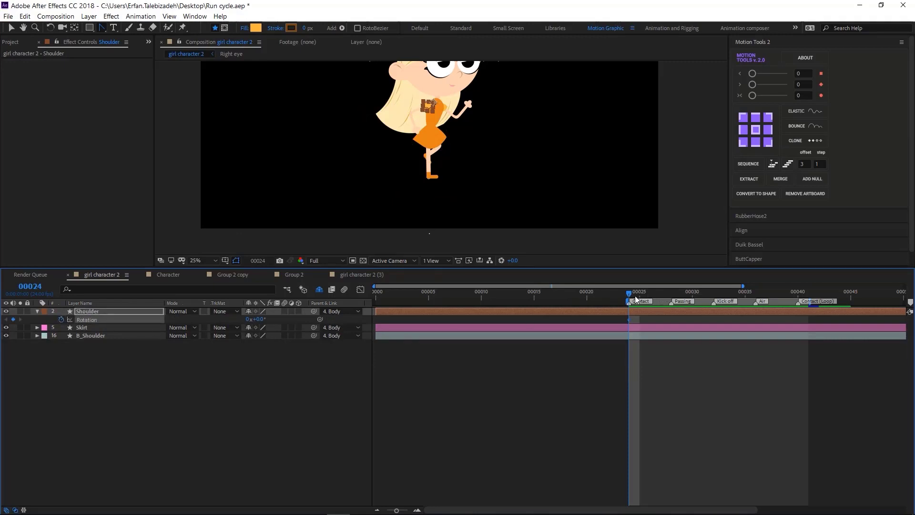
drag(629, 300, 715, 308)
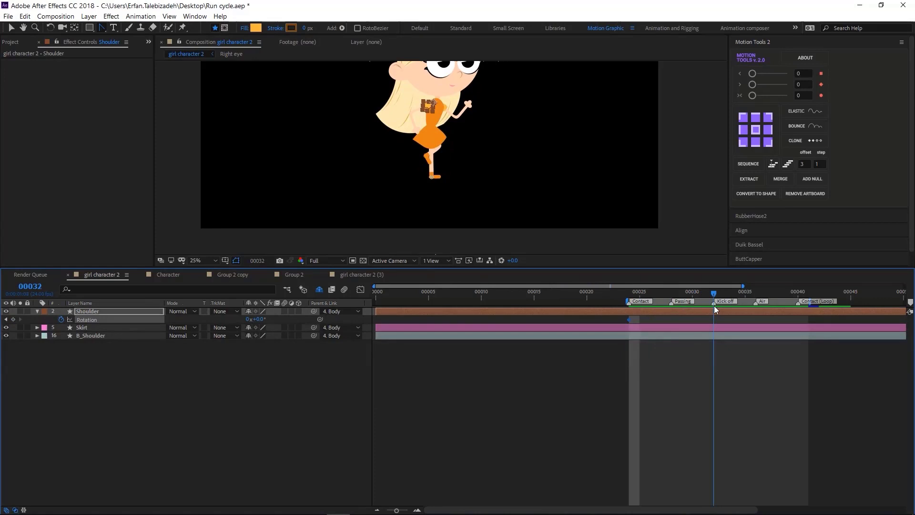
drag(256, 319, 227, 326)
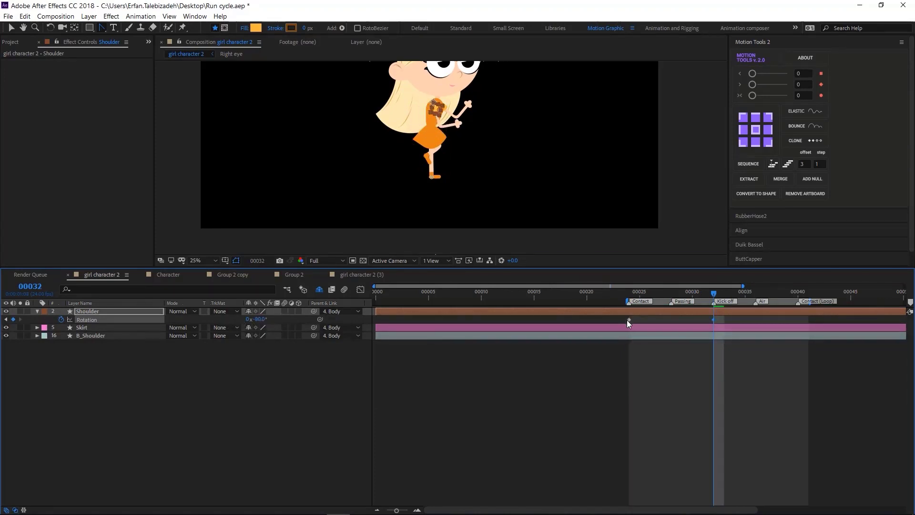
drag(720, 294, 796, 313)
key(ctrl+v)
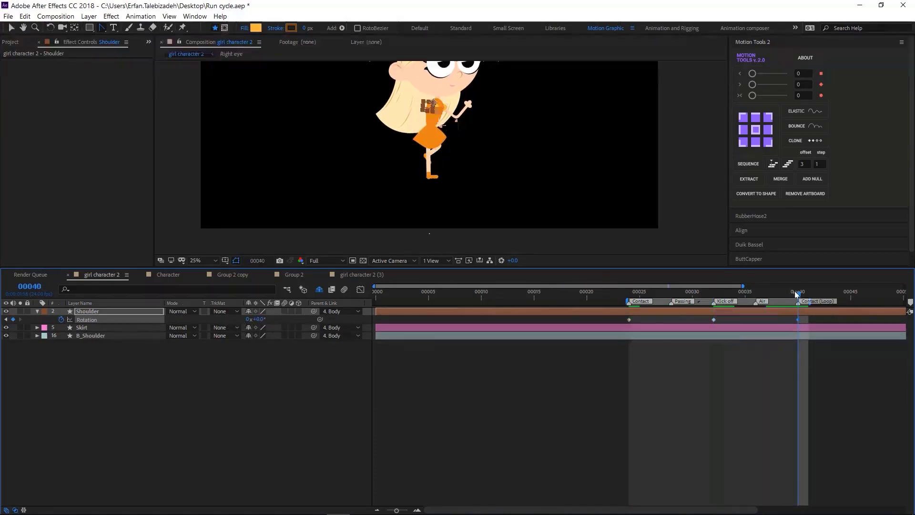
key(Page_Up)
key(Page_Up)
key(Page_Up)
key(Page_Up)
key(Page_Up)
key(Page_Up)
key(Page_Up)
key(Page_Up)
key(Page_Up)
key(Page_Up)
key(Page_Up)
key(Page_Up)
key(Page_Up)
key(Page_Up)
key(Page_Up)
key(Page_Up)
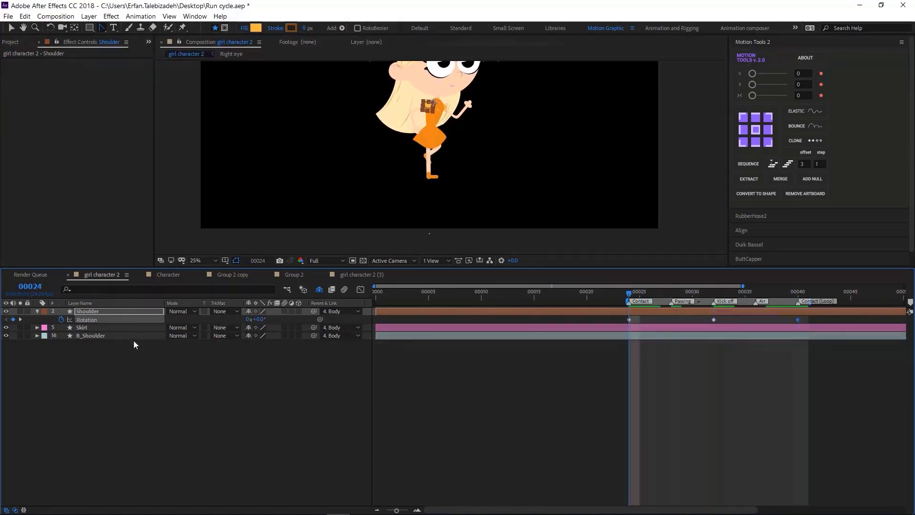
Step: Key B_Shoulder Rotation at frame 24, +128° at frame 32 and 0° at frame 40
click(97, 335)
key(r)
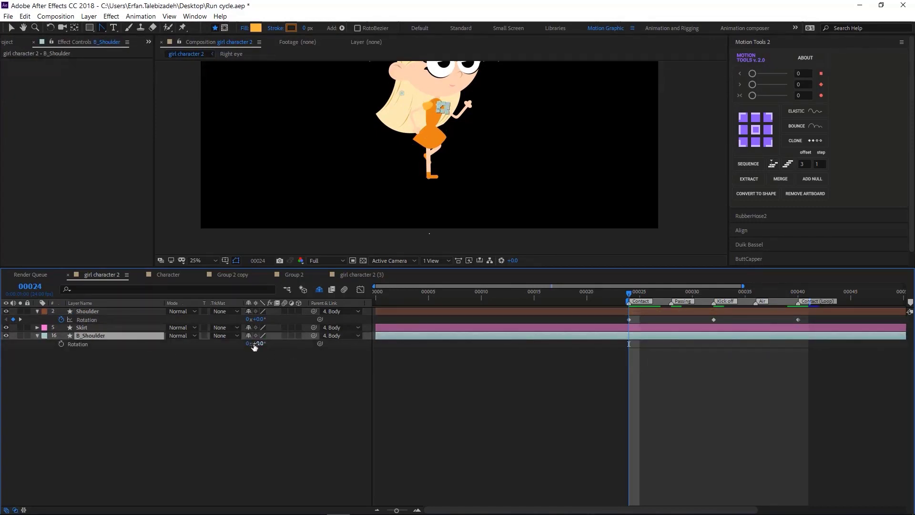
click(259, 343)
click(203, 385)
click(61, 344)
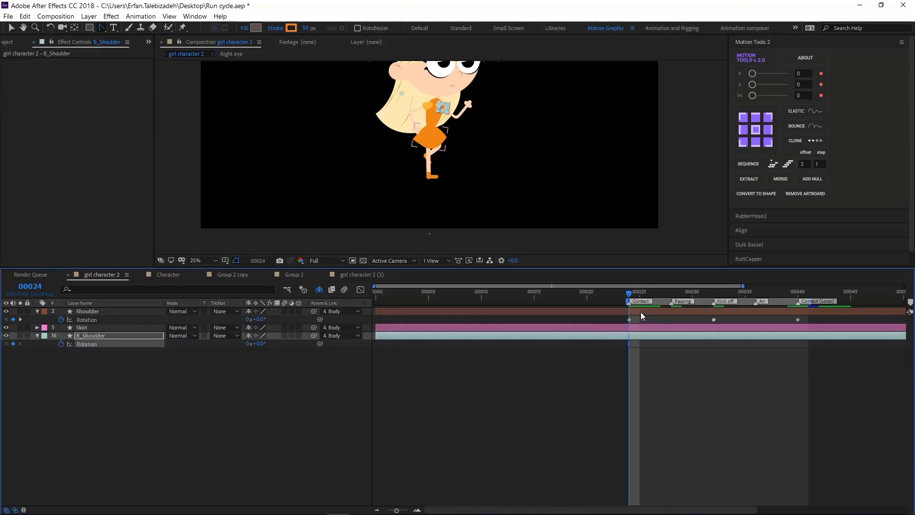
drag(629, 295, 714, 316)
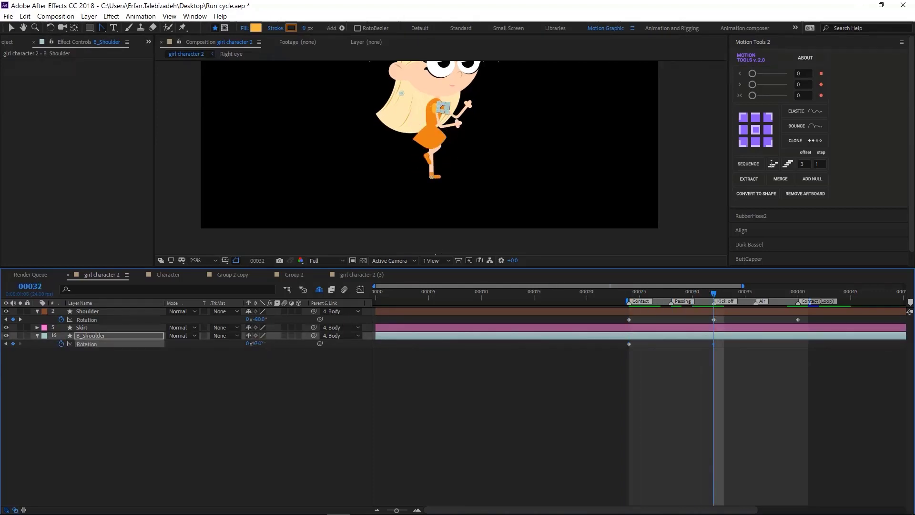
drag(257, 343, 327, 345)
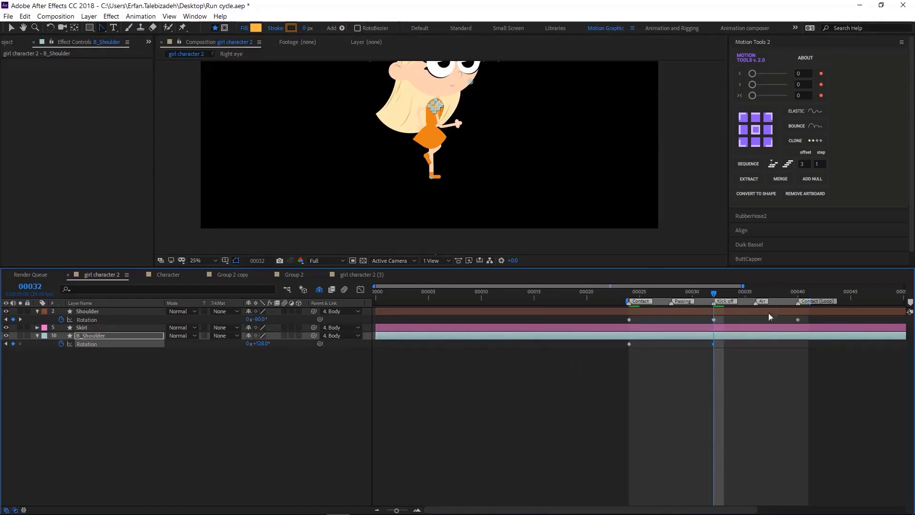
key(k)
key(k)
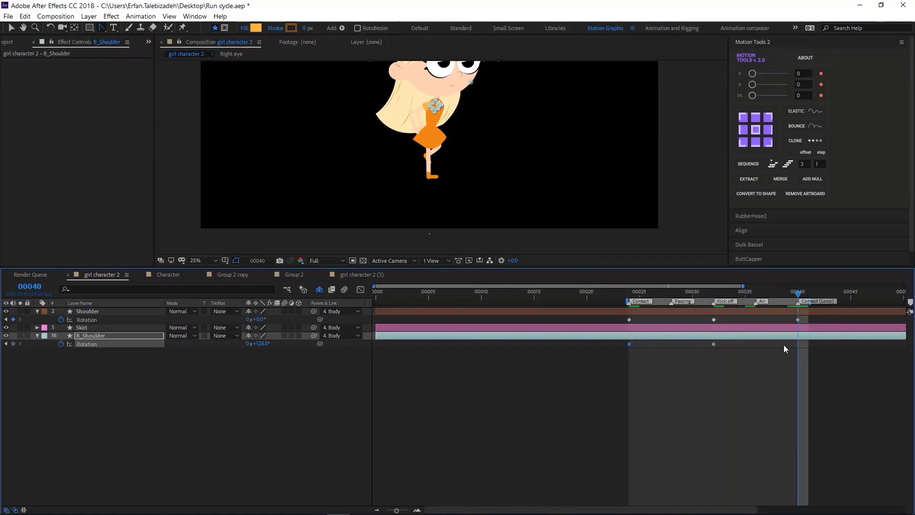
key(ctrl+v)
Step: Ease all six shoulder rotation keyframes and preview the full character
drag(840, 382, 615, 299)
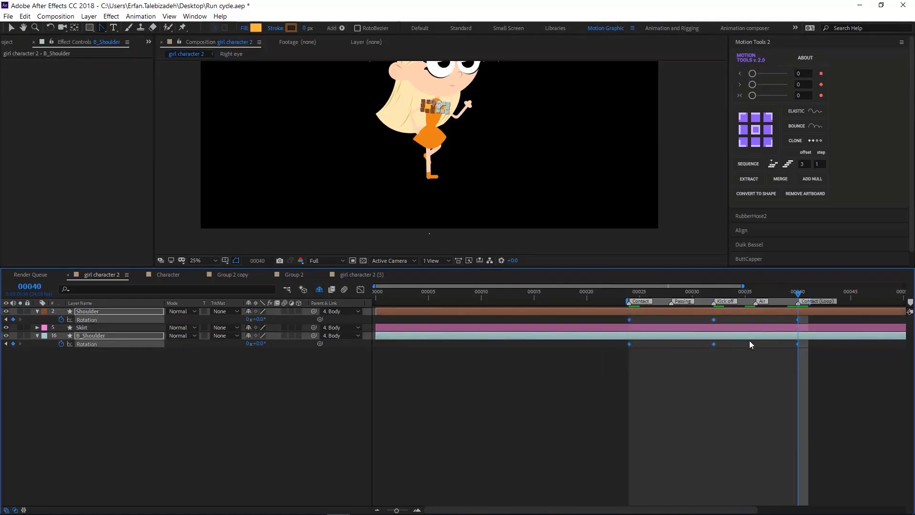
key(F9)
key(space)
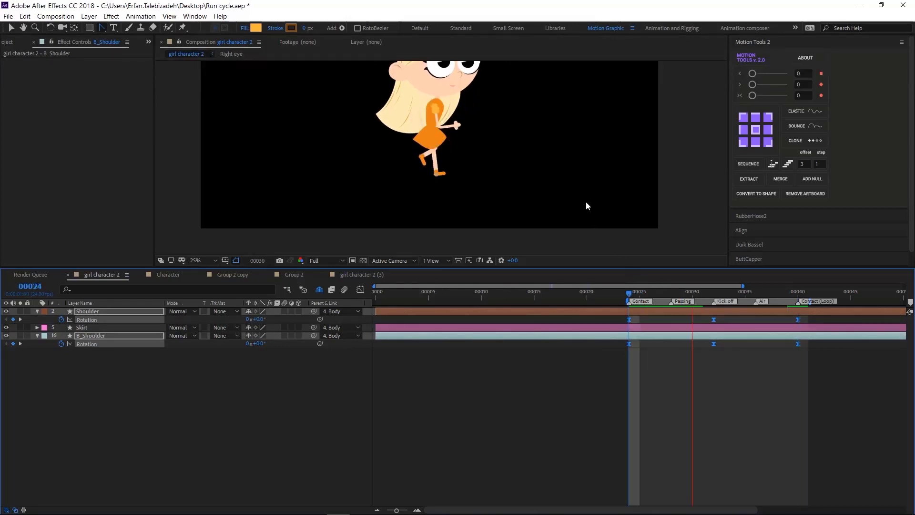
key(comma)
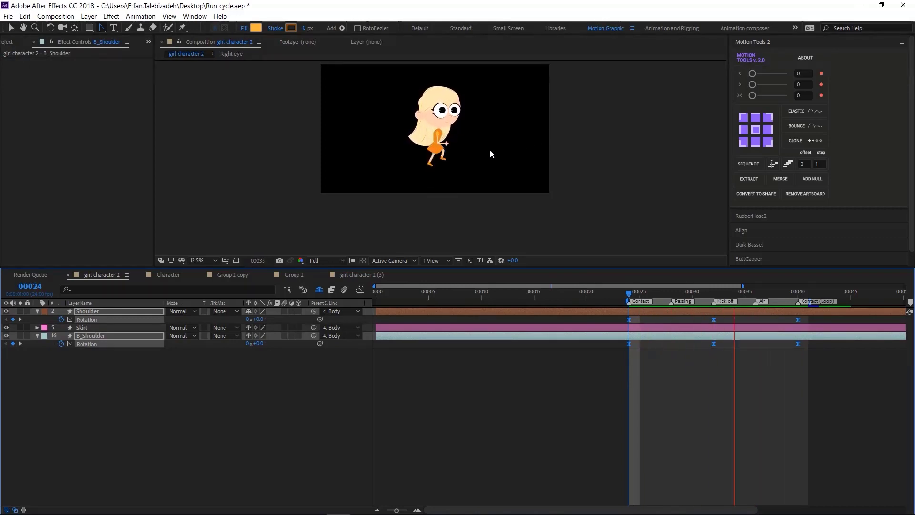
key(space)
scroll(447, 162, up, 3)
scroll(448, 162, down, 2)
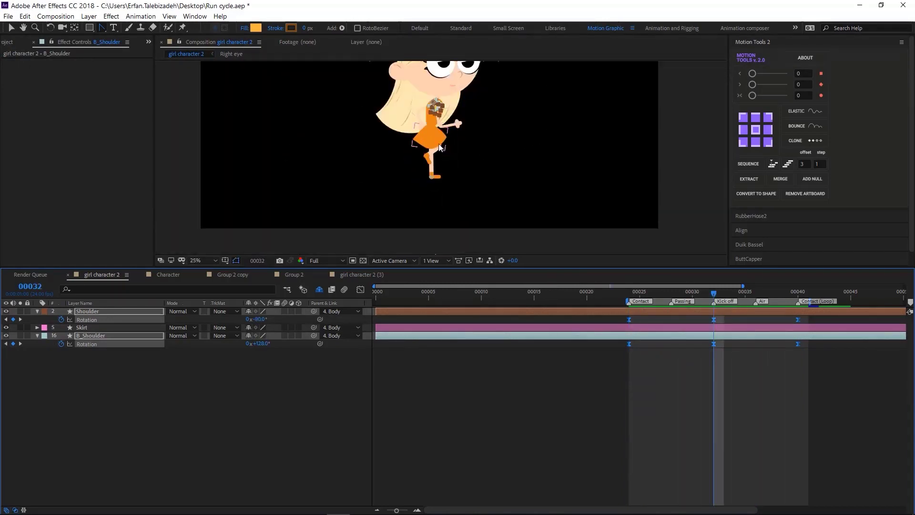
click(428, 137)
Step: At frame 24, run Create Nulls From Paths with Points Follow Nulls on the Skirt's Path 1
key(j)
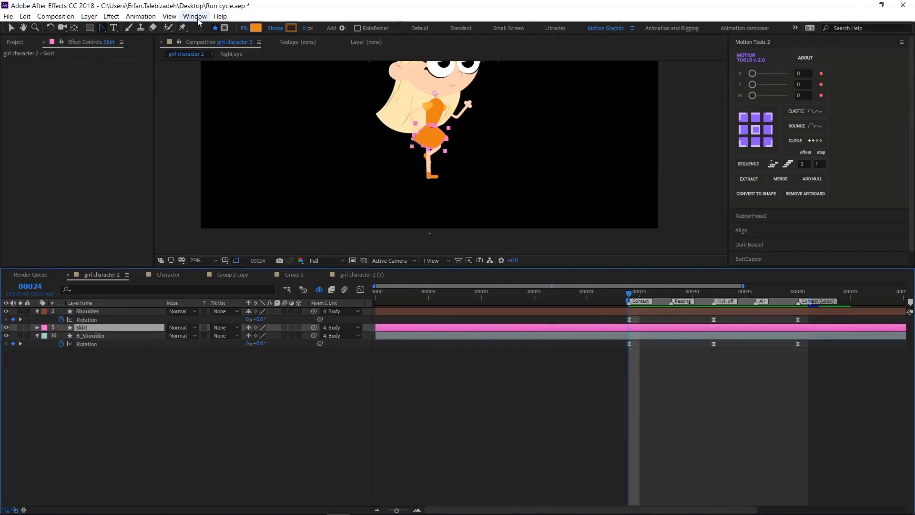
click(195, 17)
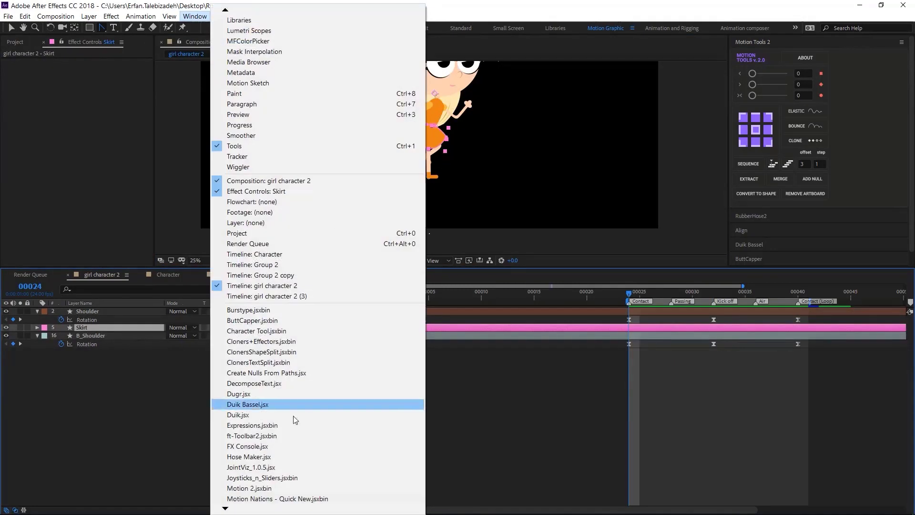
click(298, 375)
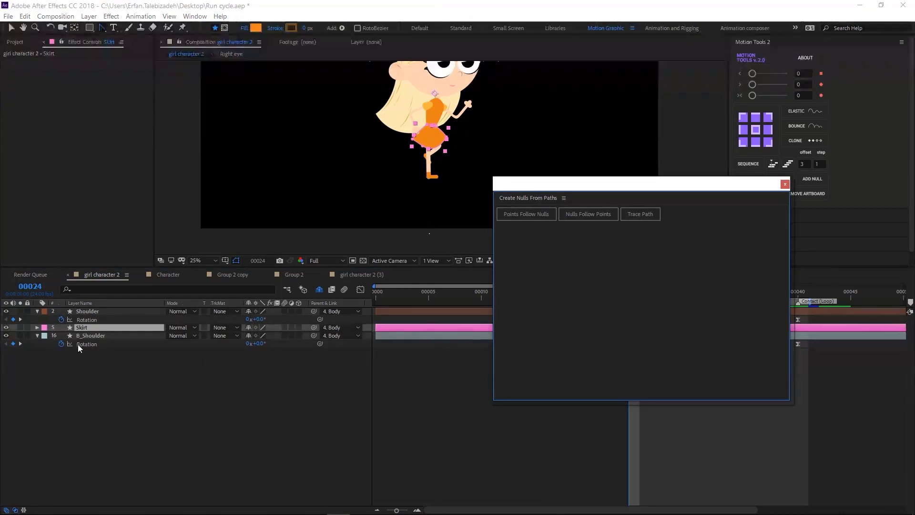
click(37, 328)
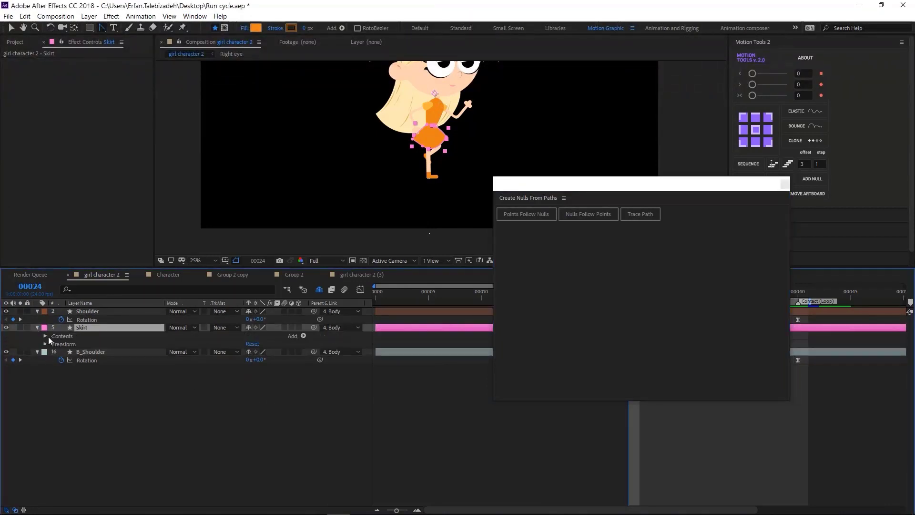
click(46, 336)
click(69, 344)
click(54, 343)
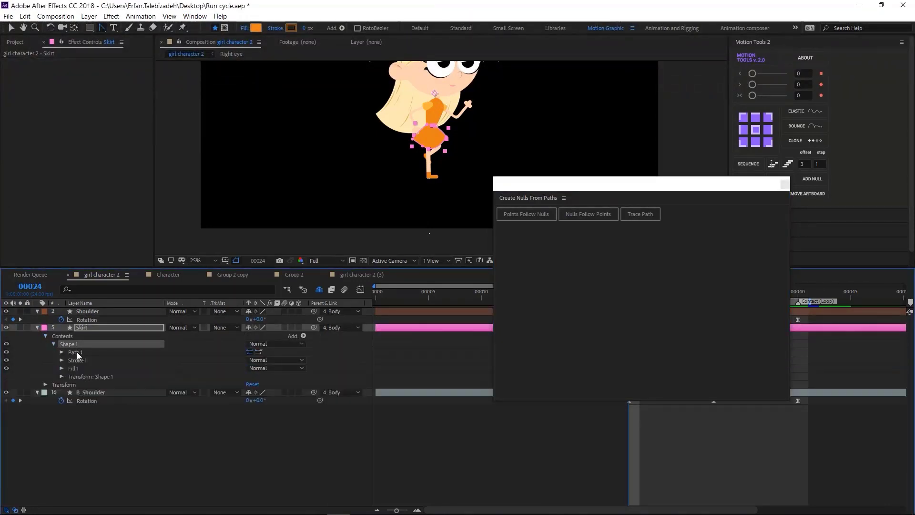
click(62, 353)
click(88, 360)
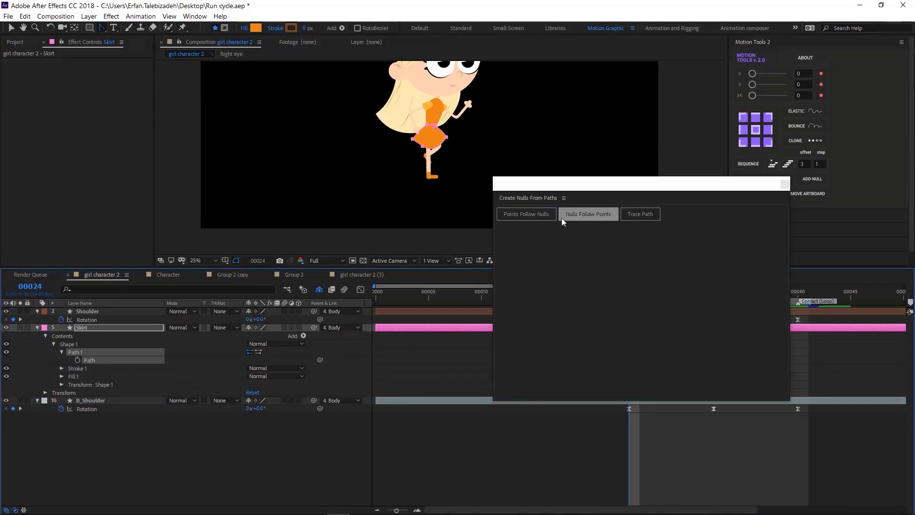
click(526, 214)
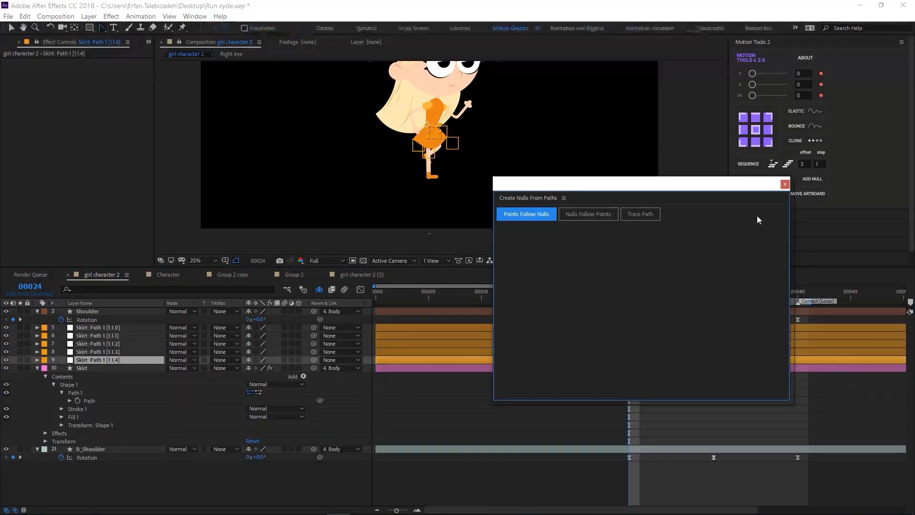
click(785, 183)
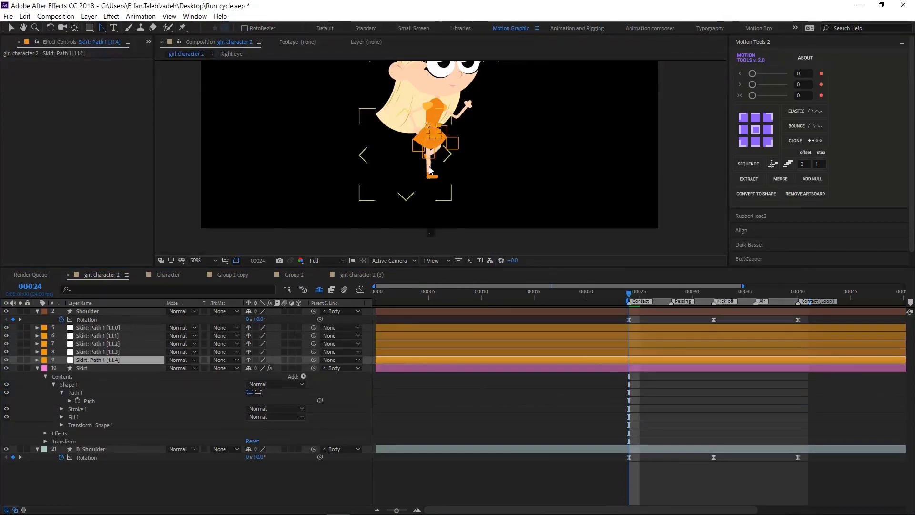
Step: Test-drag the skirt's left-corner null to check the path follows, then undo it
scroll(356, 171, up, 2)
click(457, 129)
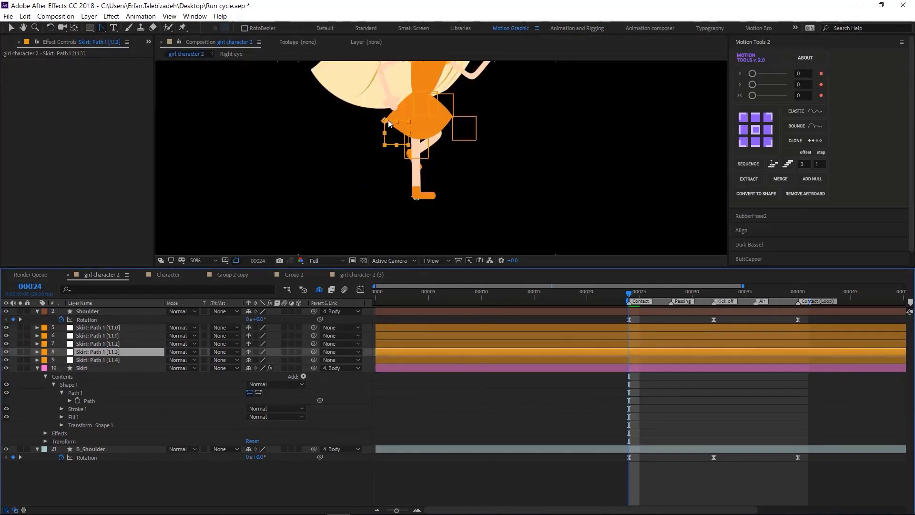
drag(385, 121, 395, 116)
key(ctrl+z)
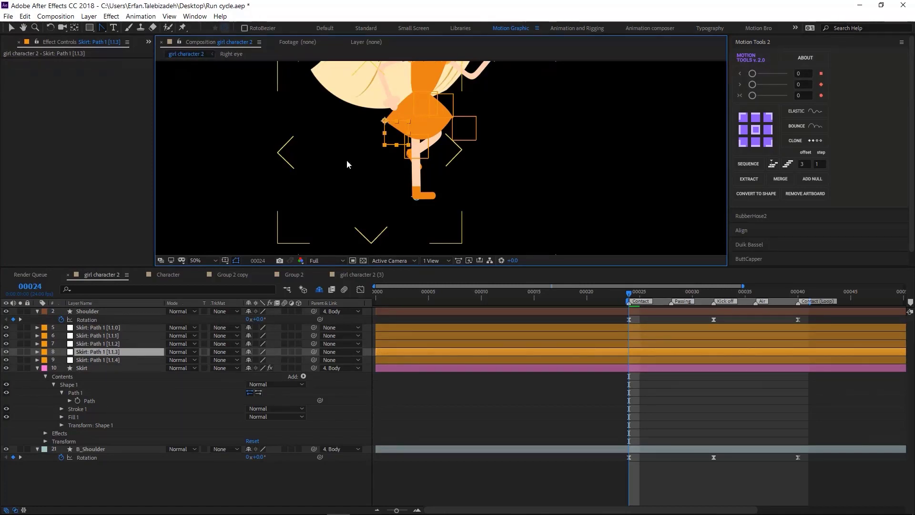
Step: Mark Shoulder and B_Shoulder shy, enable Hide Shy Layers, and collapse the Skirt layer
click(115, 312)
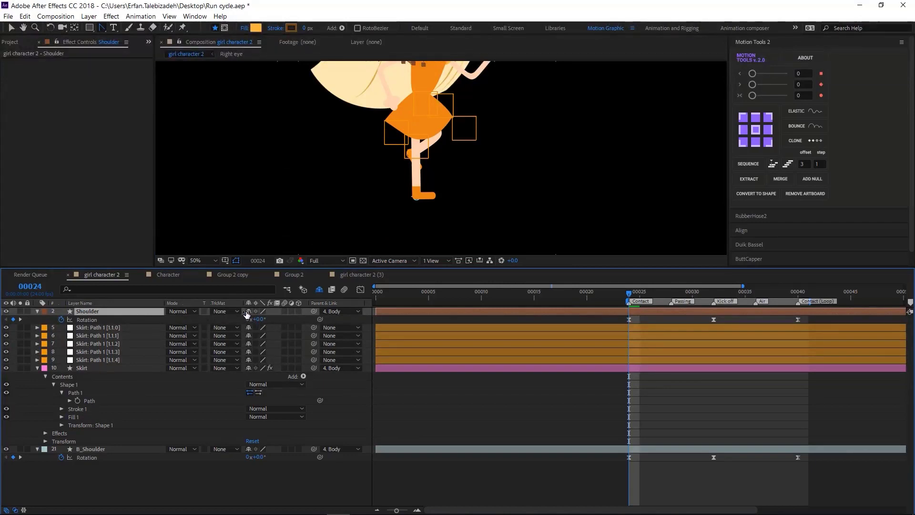
scroll(97, 416, down, 1)
click(97, 433)
click(248, 432)
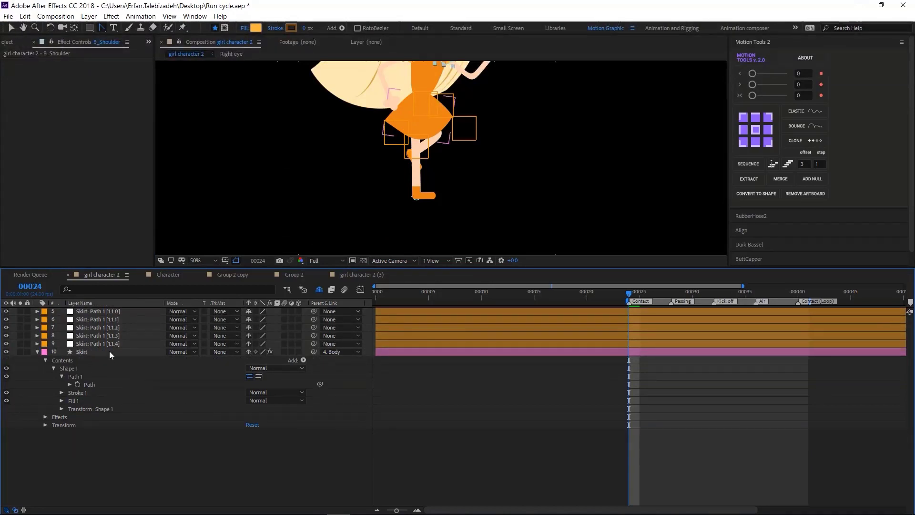
click(110, 351)
key(u)
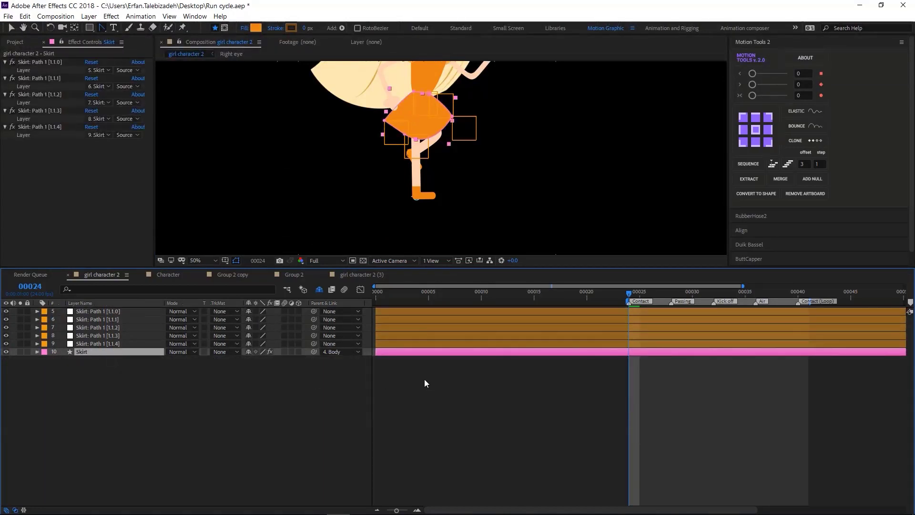
Step: Delete the [1.1.0] null and rename the [1.1.1] null to 'Skirt Null Right'
click(107, 311)
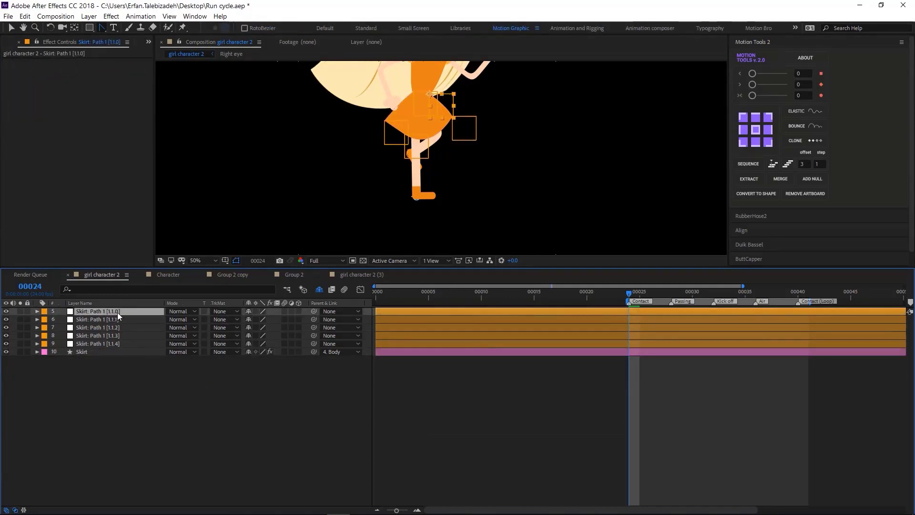
key(Delete)
click(135, 312)
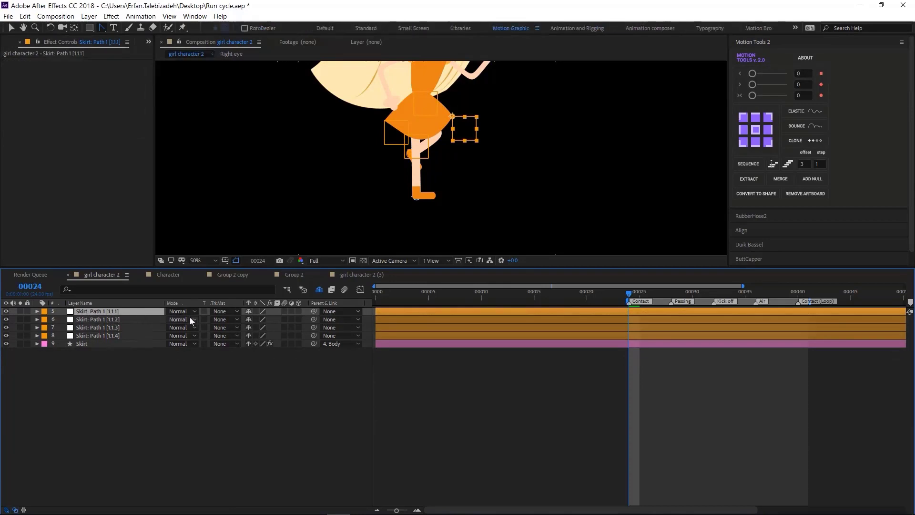
key(Return)
text(Skir)
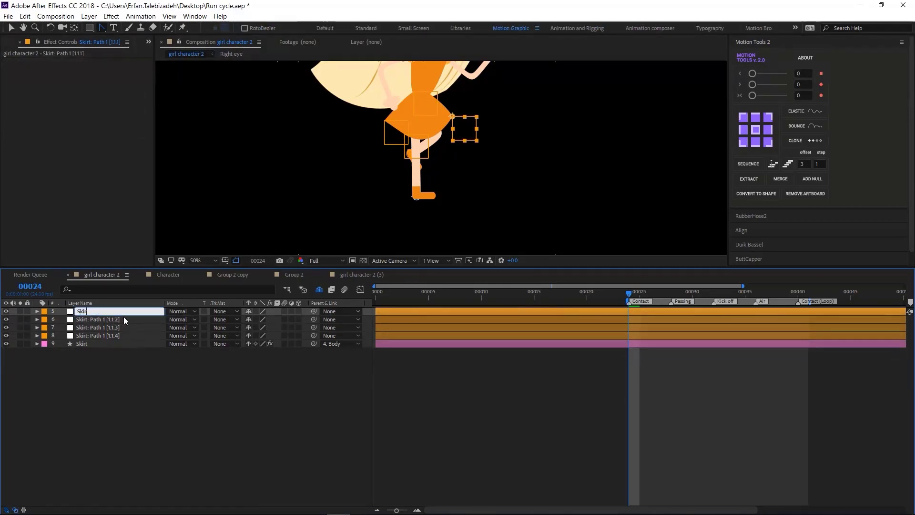
text(t Null Right)
key(Return)
Step: Rename the [1.1.2] and [1.1.3] nulls to 'Skirt Null Middle' and 'Skirt Null Left'
click(113, 319)
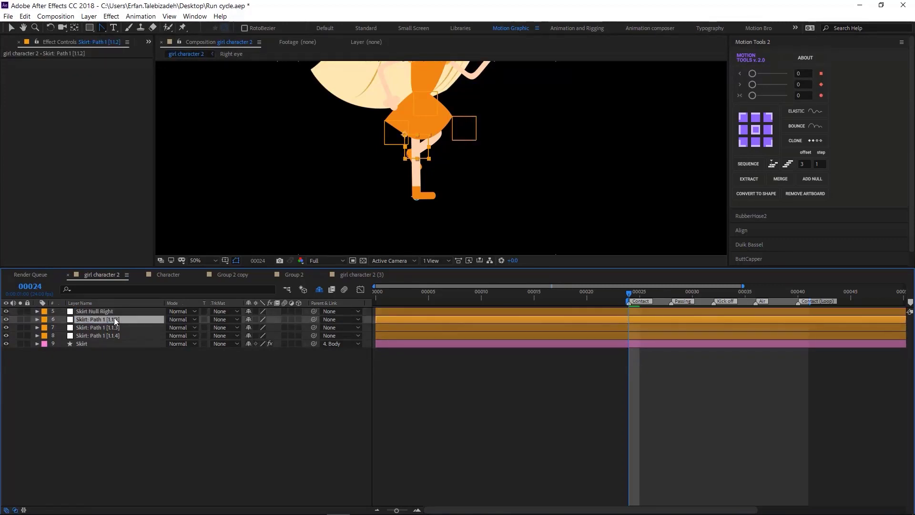
key(Return)
text(Ski)
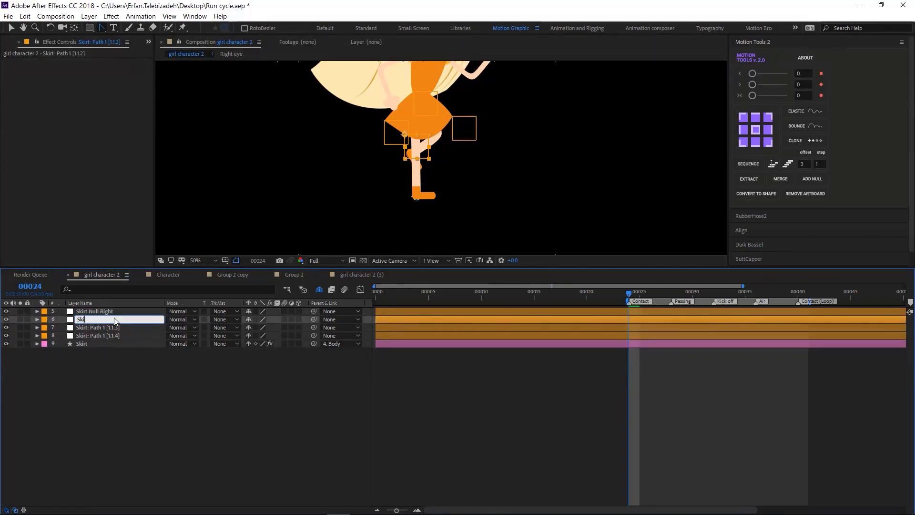
text(it Nu)
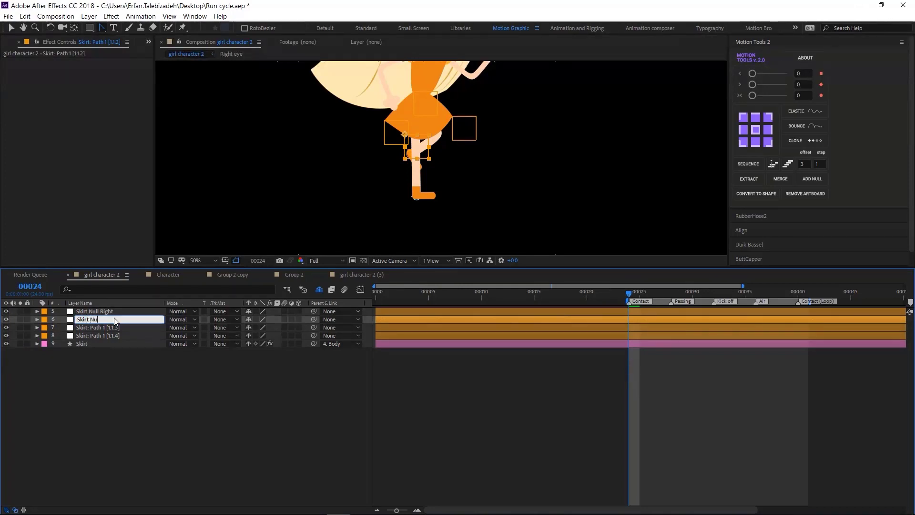
text(ll Middle)
key(Return)
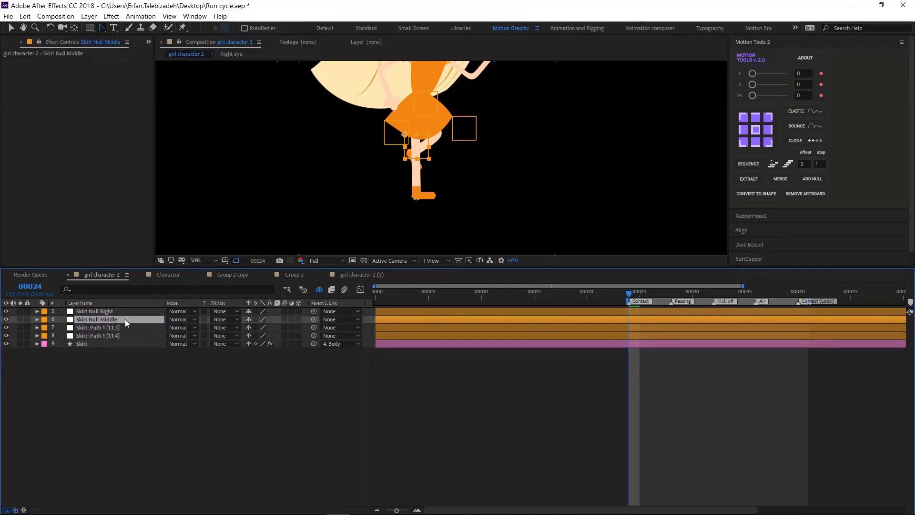
click(113, 327)
key(Return)
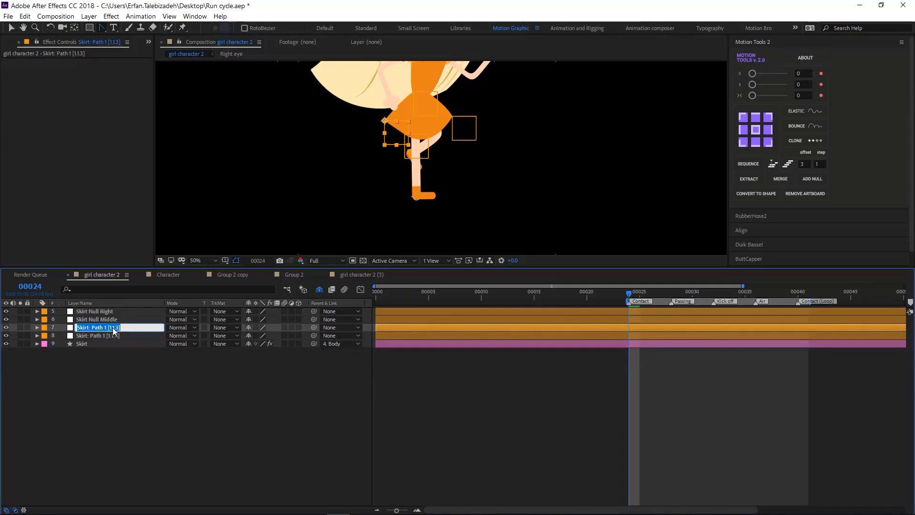
text(Skirt Null Left)
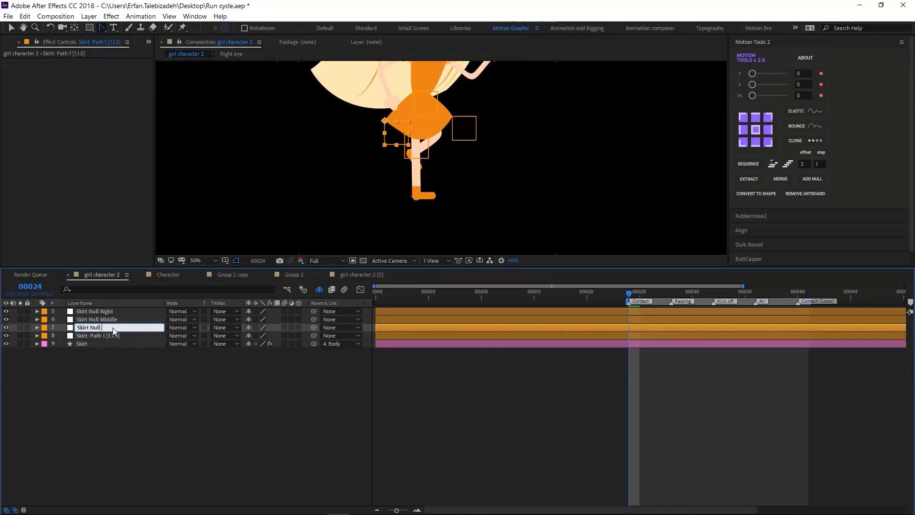
key(Return)
Step: Delete the leftover [1.1.4] null, leaving only the three named skirt nulls
click(100, 336)
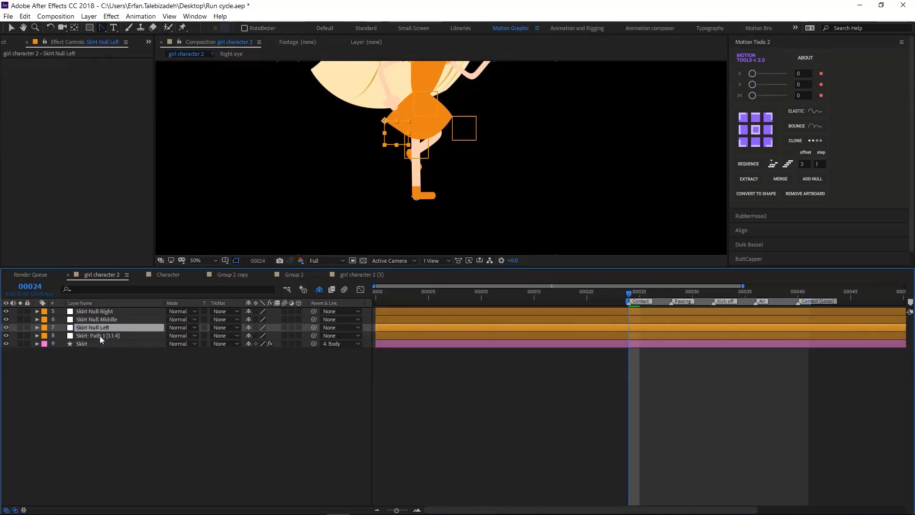
key(Delete)
click(443, 139)
click(481, 136)
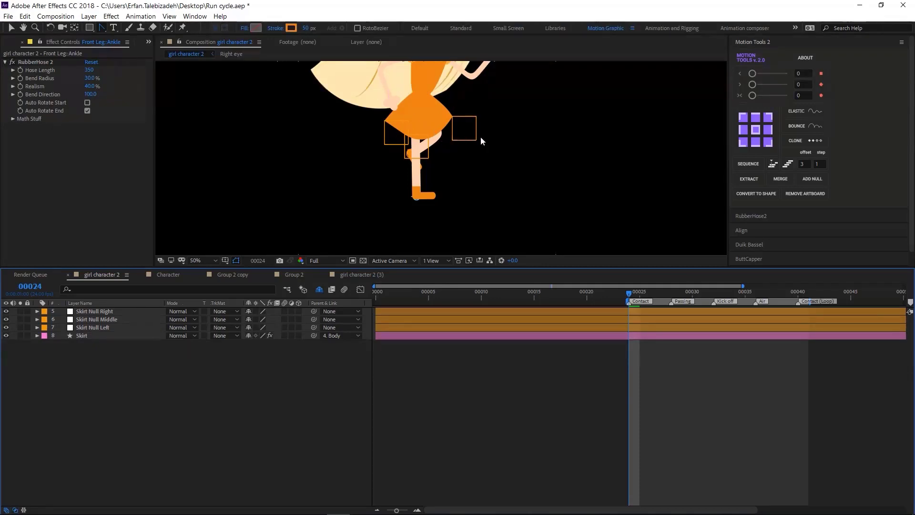
click(118, 313)
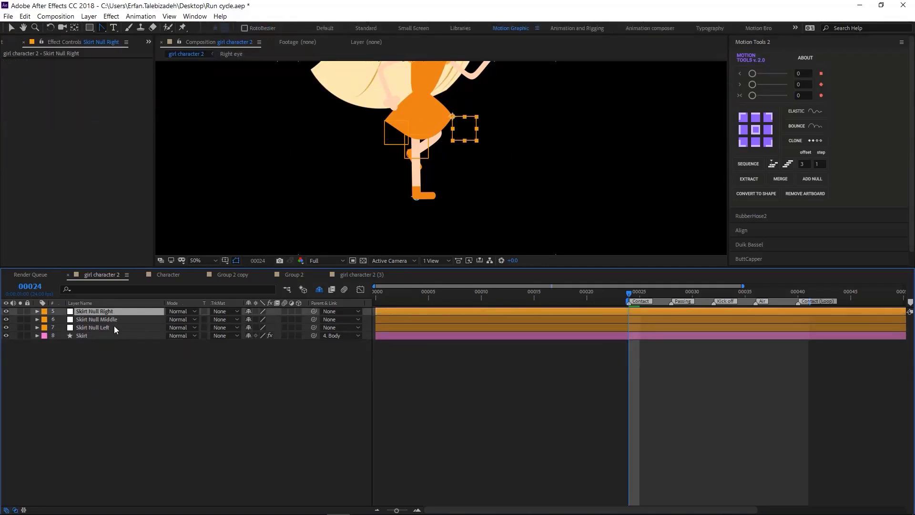
Step: Centre anchor points on Skirt Null Right, Middle and Left, then key each one's Position at frame 24
shift+click(113, 327)
click(756, 129)
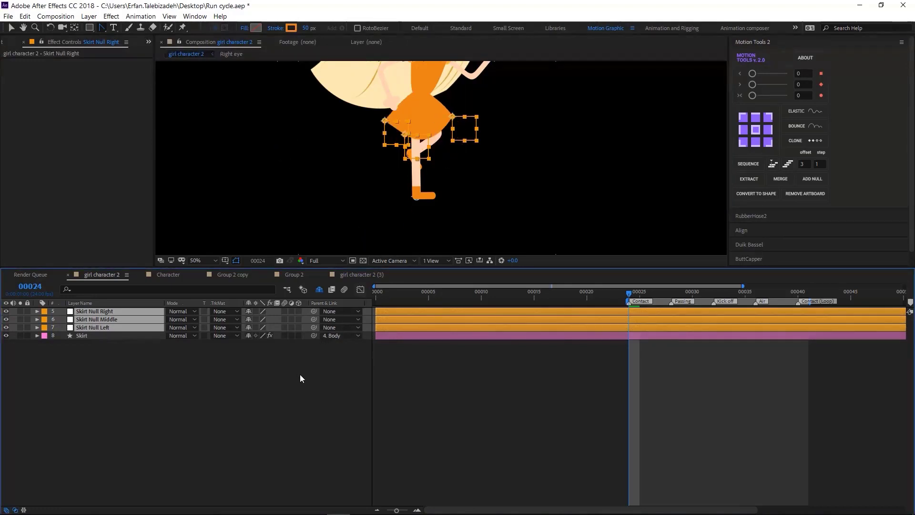
click(141, 352)
click(128, 313)
shift+click(134, 328)
key(p)
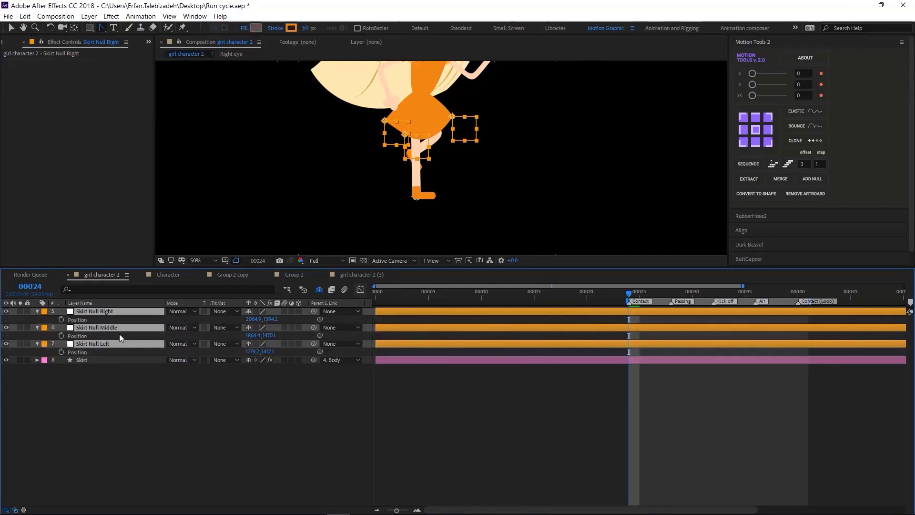
click(61, 320)
click(61, 335)
click(62, 351)
scroll(356, 139, up, 2)
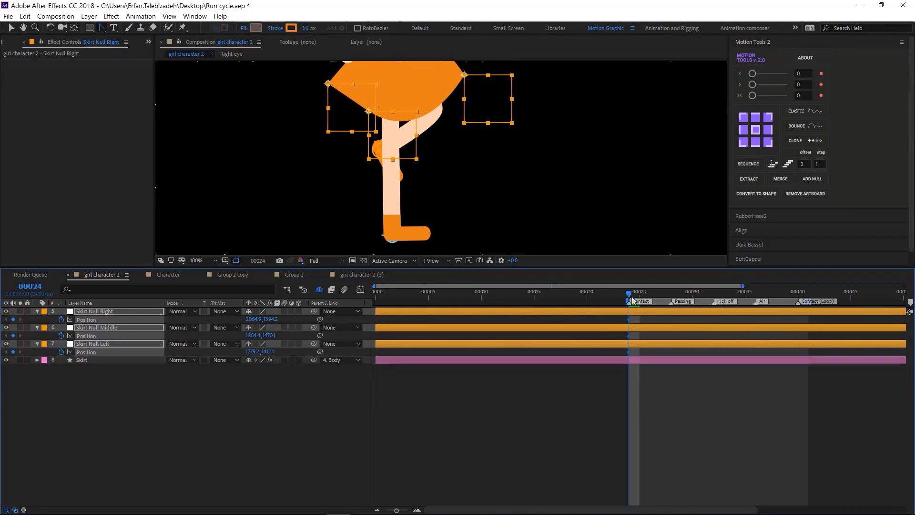
Step: At frame 28, drag Skirt Null Right, Middle and Left down to fit the Passing leg pose
drag(631, 294, 673, 311)
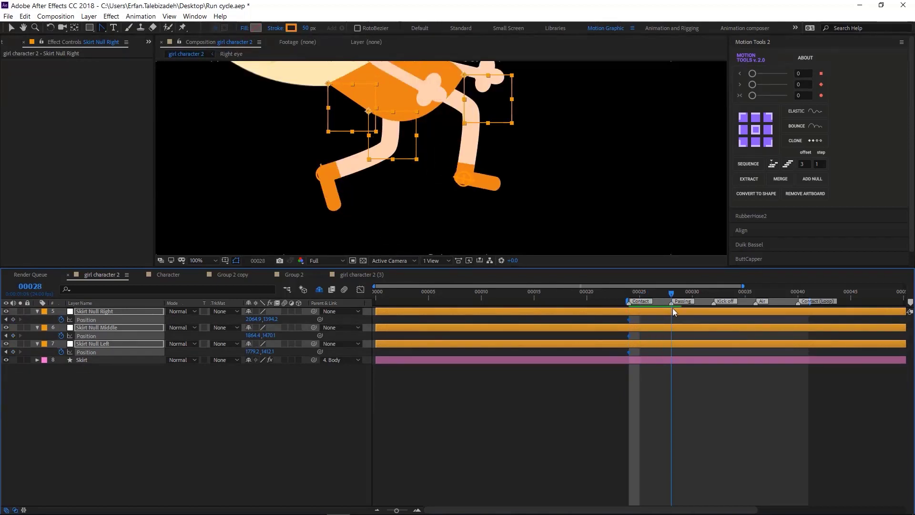
scroll(431, 142, down, 2)
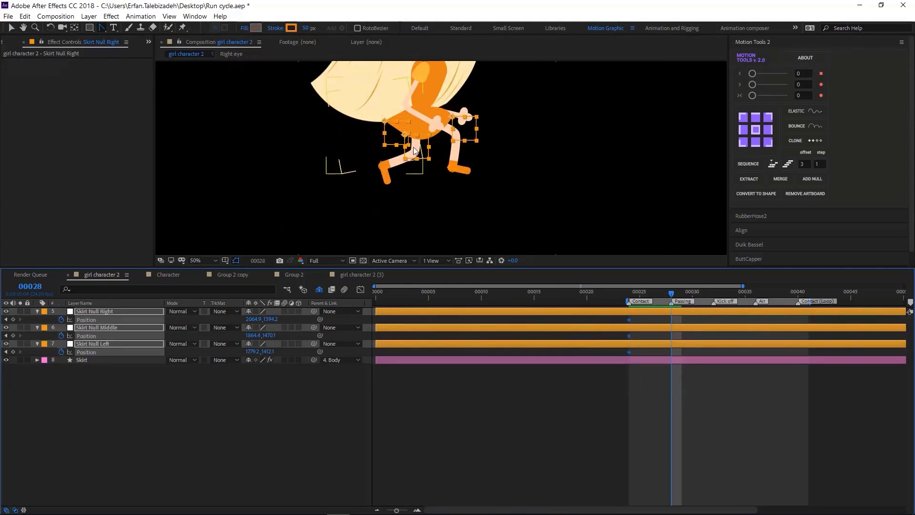
click(183, 418)
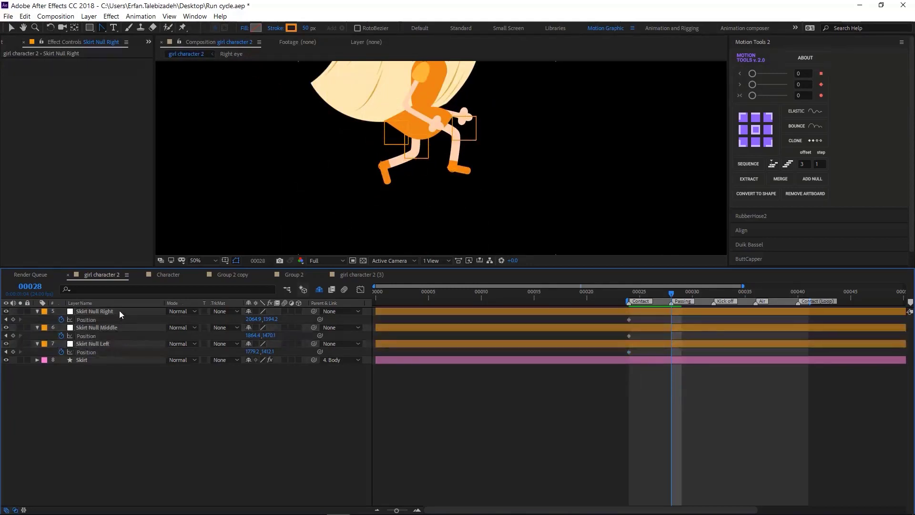
click(119, 312)
drag(454, 120, 455, 121)
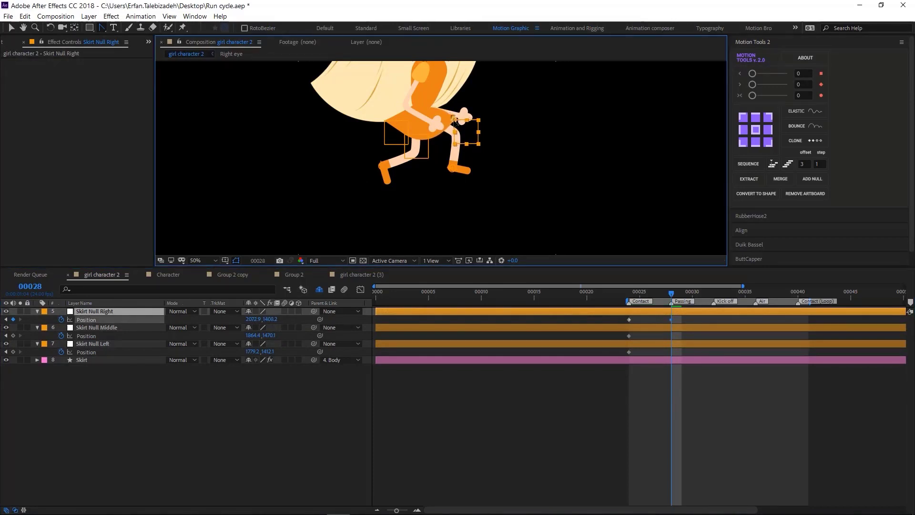
click(115, 328)
drag(409, 135, 411, 138)
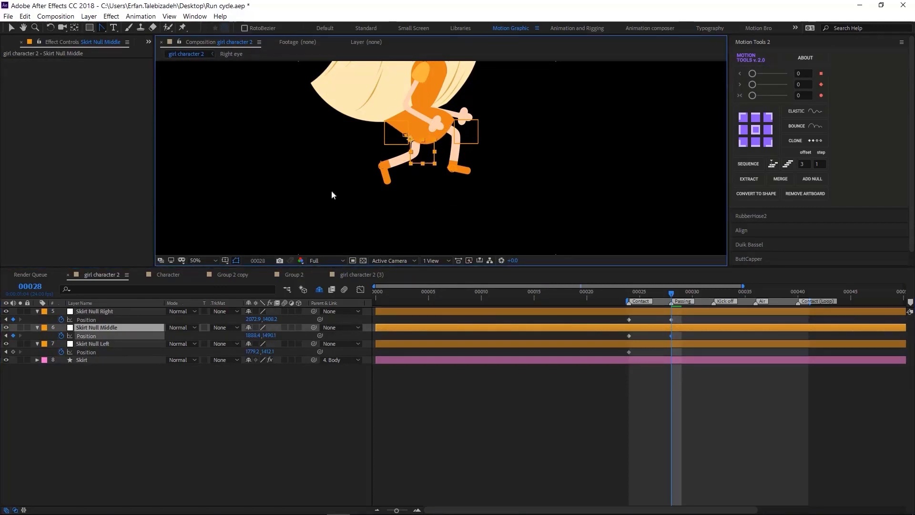
click(108, 343)
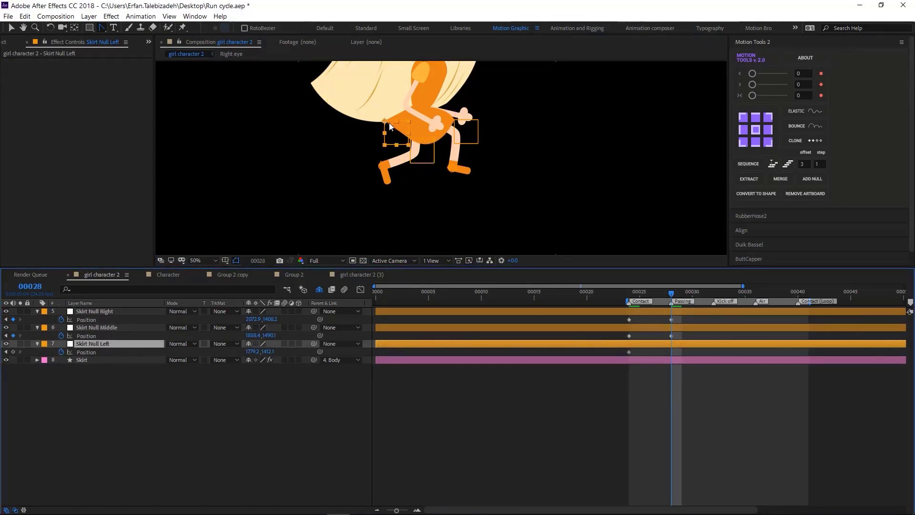
drag(385, 123, 394, 128)
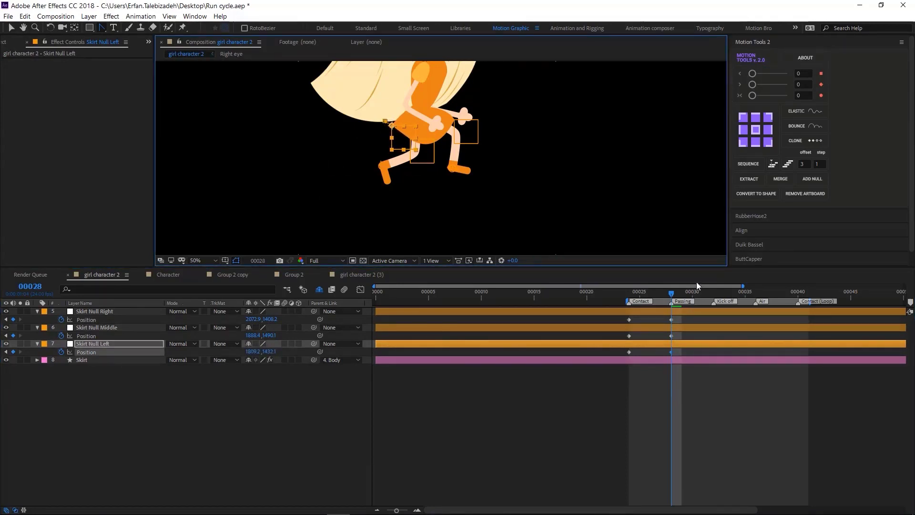
drag(672, 294, 719, 307)
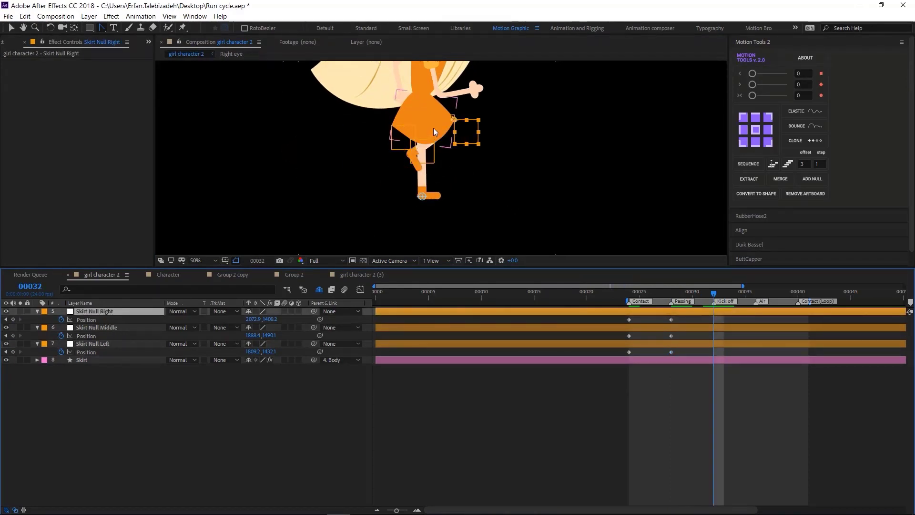
Step: At frame 32, raise Skirt Null Middle and nudge Skirt Null Left up-left to 1807.2, 1422.1
click(114, 326)
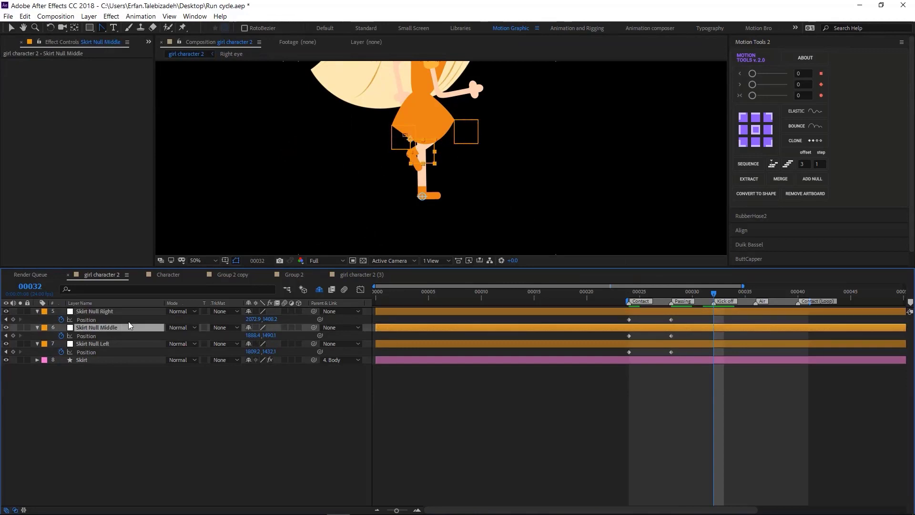
click(412, 139)
drag(408, 138, 403, 127)
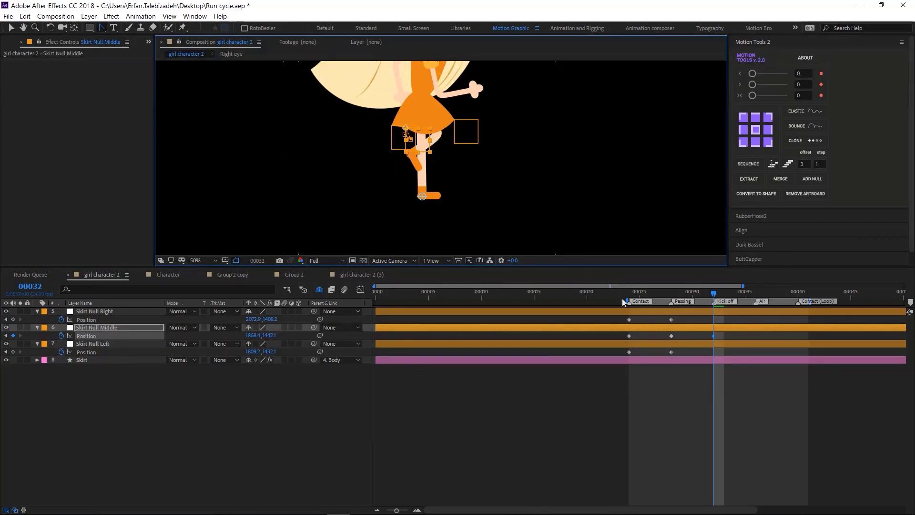
click(107, 348)
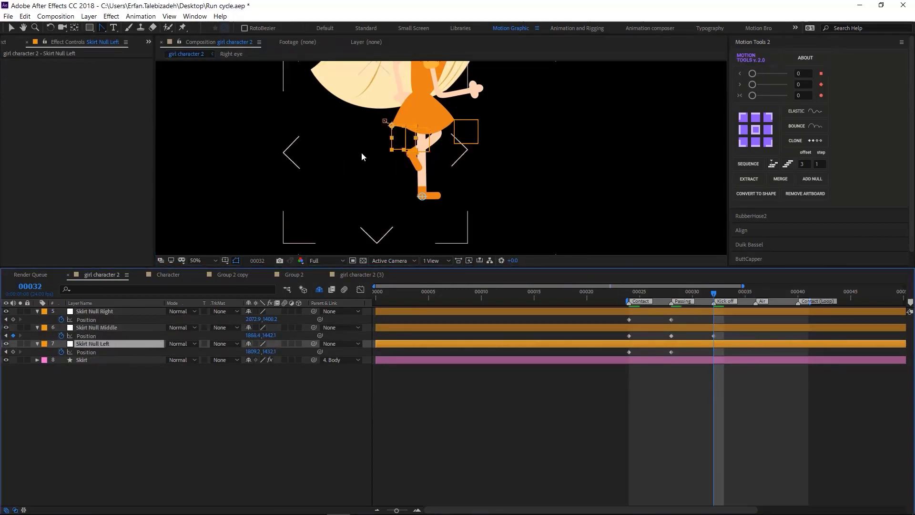
click(392, 126)
drag(394, 128, 391, 124)
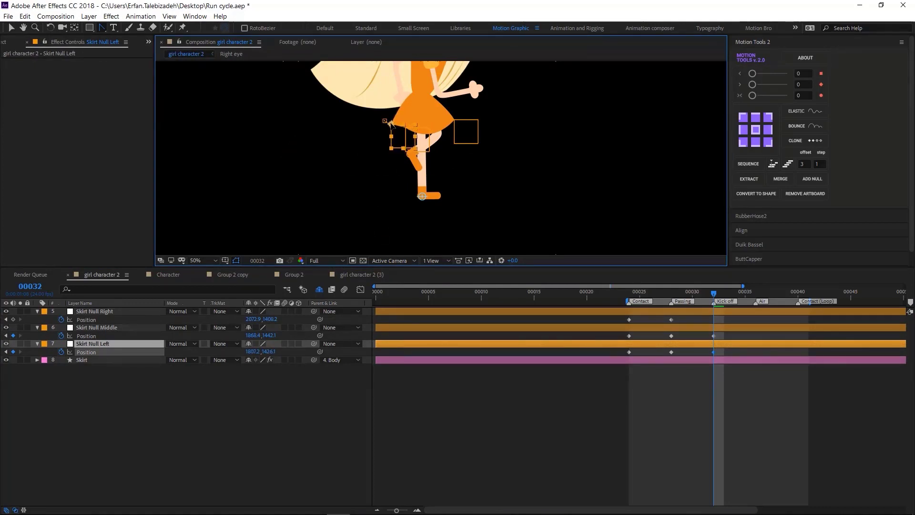
click(115, 312)
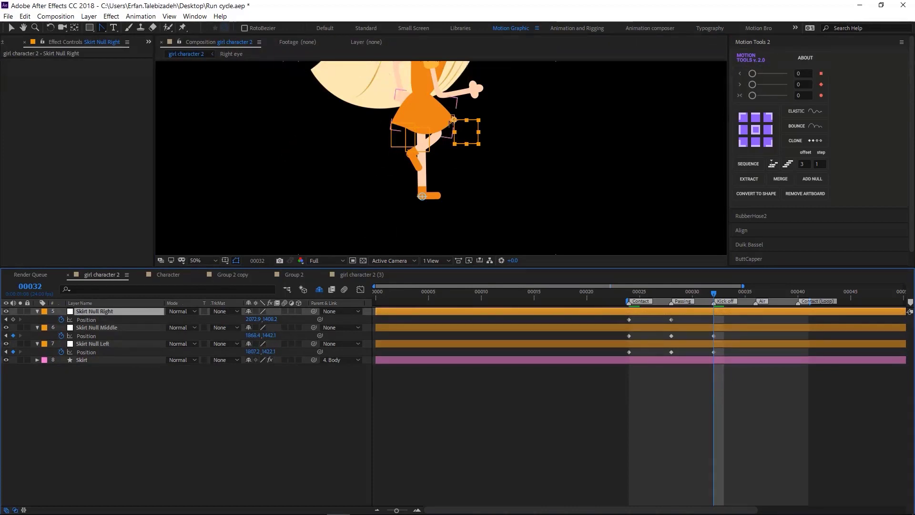
click(12, 28)
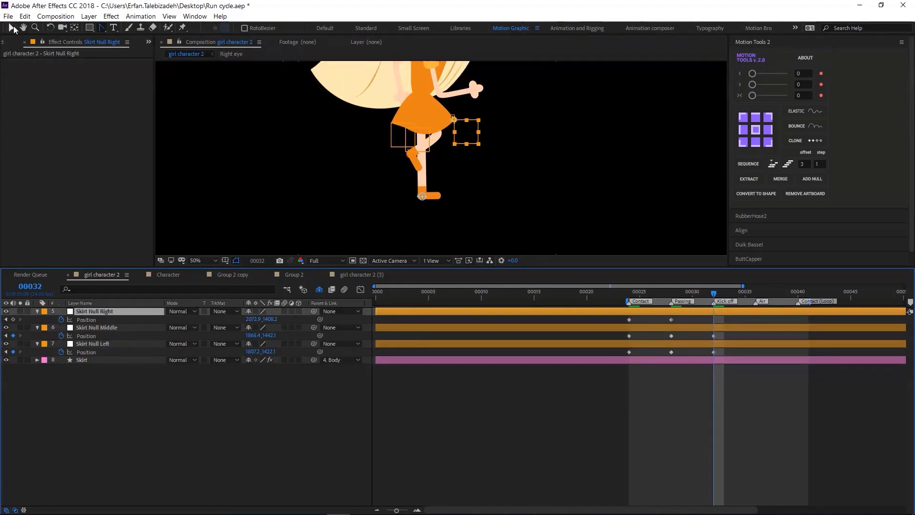
click(454, 119)
Step: At 100% zoom, shift Skirt Null Right slightly left and Skirt Null Left right and up at frame 32
click(453, 118)
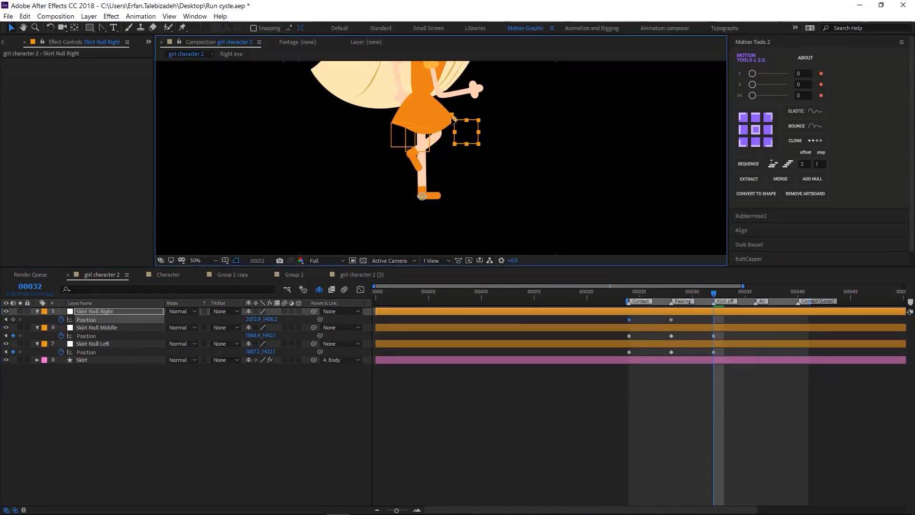
key(period)
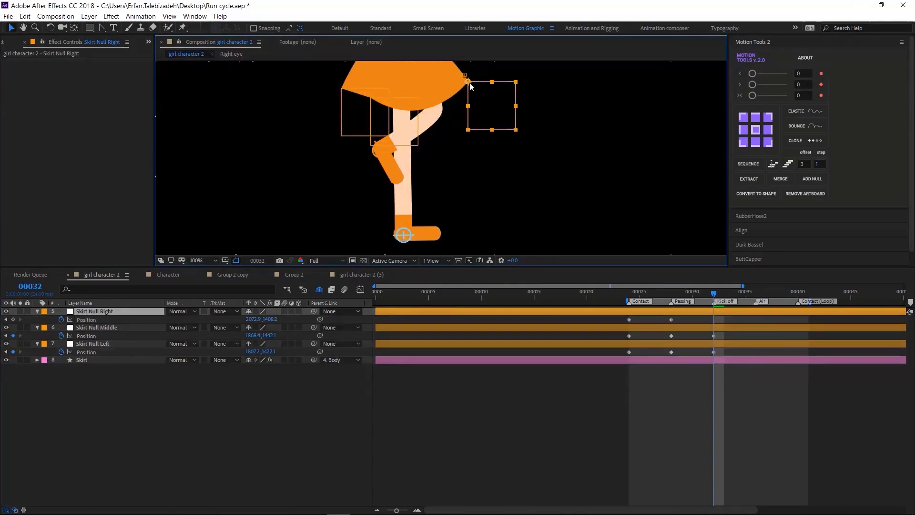
drag(469, 83, 465, 81)
key(Return)
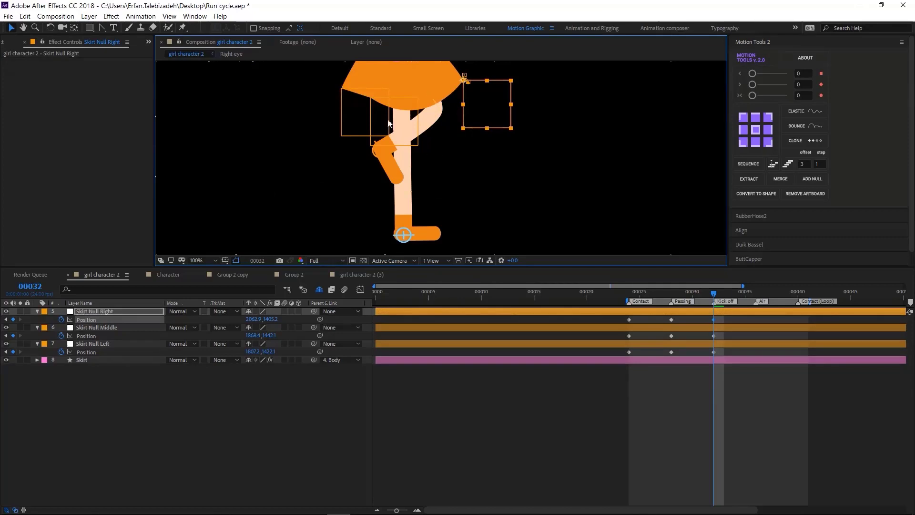
click(713, 351)
click(341, 87)
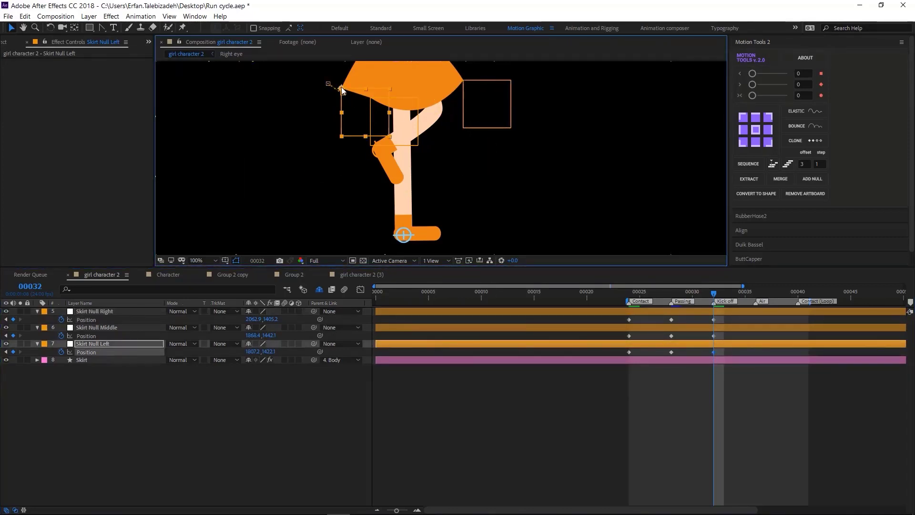
key(Down)
key(Down)
drag(341, 86, 346, 87)
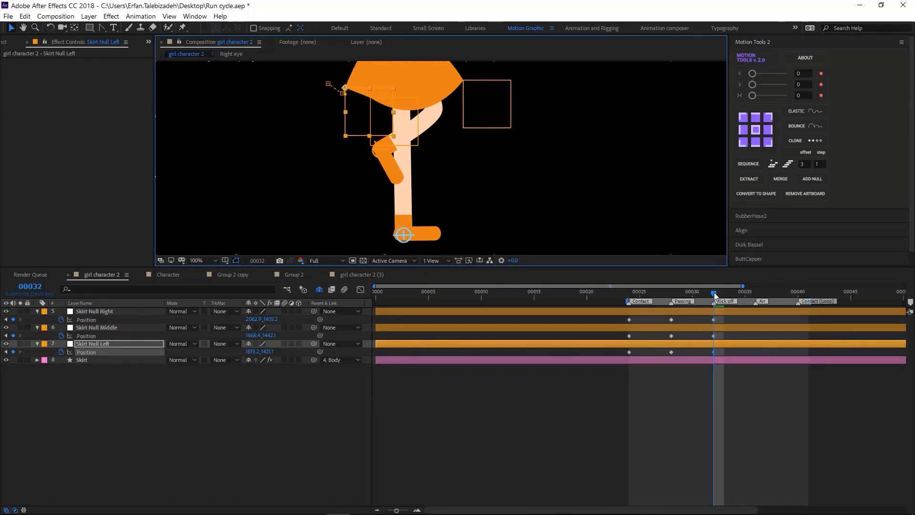
mouse_move(713, 292)
mouse_down()
mouse_move(661, 294)
mouse_move(755, 306)
mouse_up()
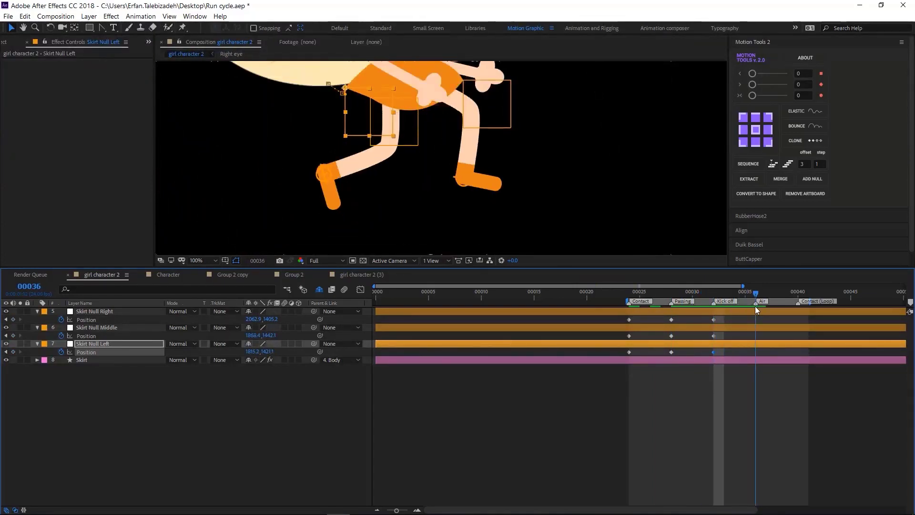
Step: Key the Air pose at frame 36 by nudging Skirt Null Right and pasting a reused keyframe
click(678, 318)
click(672, 320)
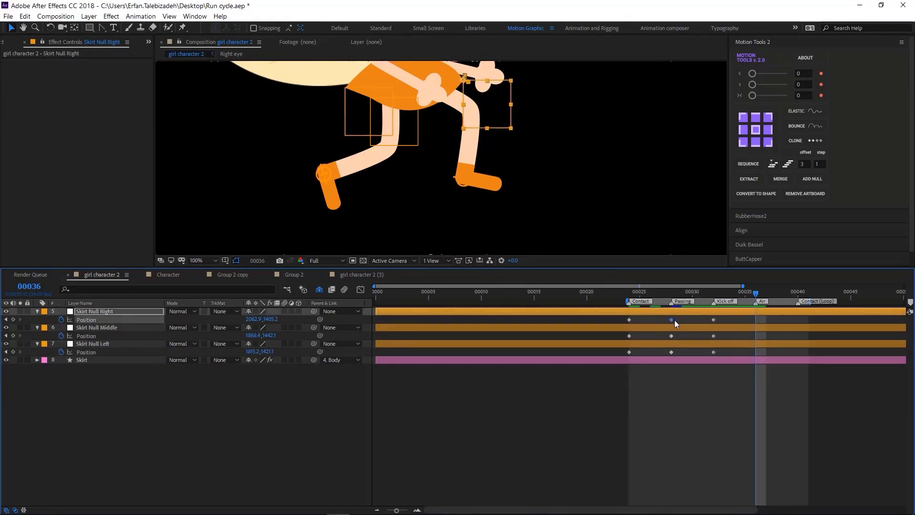
key(shift+Right)
key(Down)
key(Down)
key(Down)
click(670, 335)
click(671, 335)
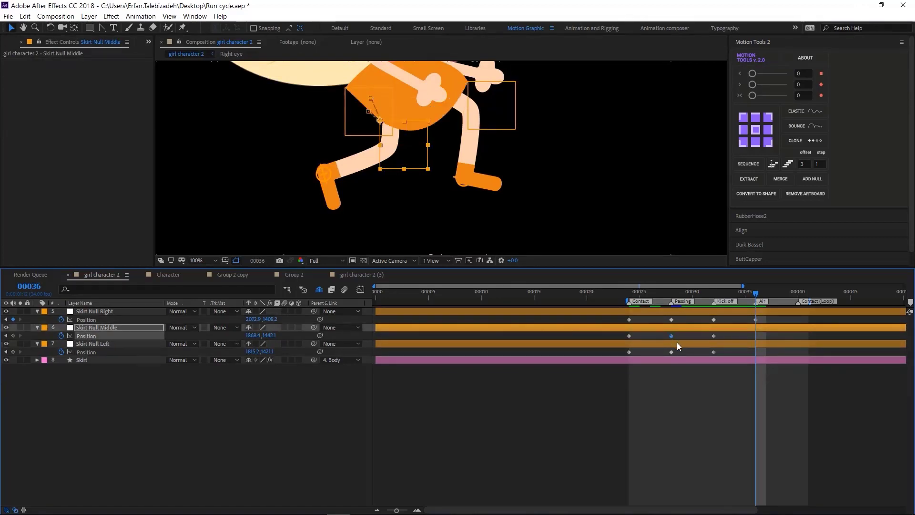
click(671, 351)
key(ctrl+c)
key(ctrl+v)
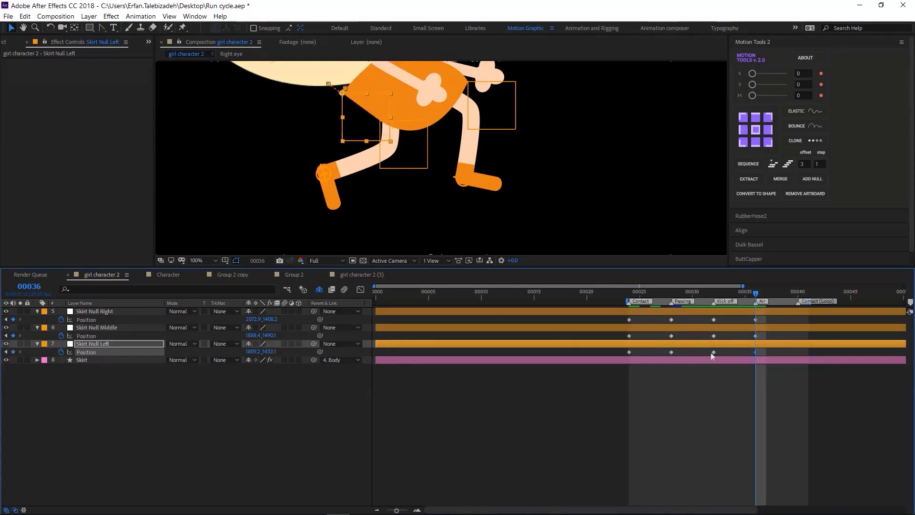
Step: Copy each null's Contact keyframe to frame 40 so the skirt loops, then return to the start
click(629, 319)
drag(754, 296, 797, 295)
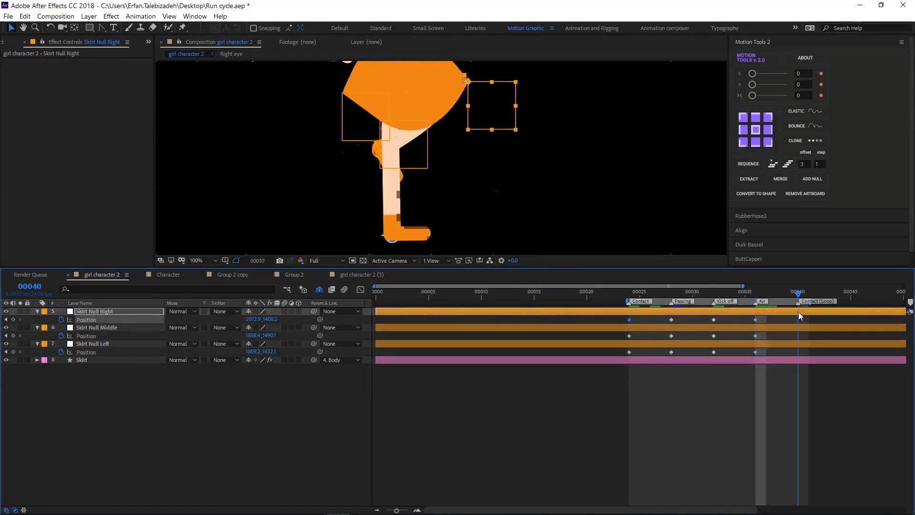
key(ctrl+c)
key(ctrl+v)
click(629, 335)
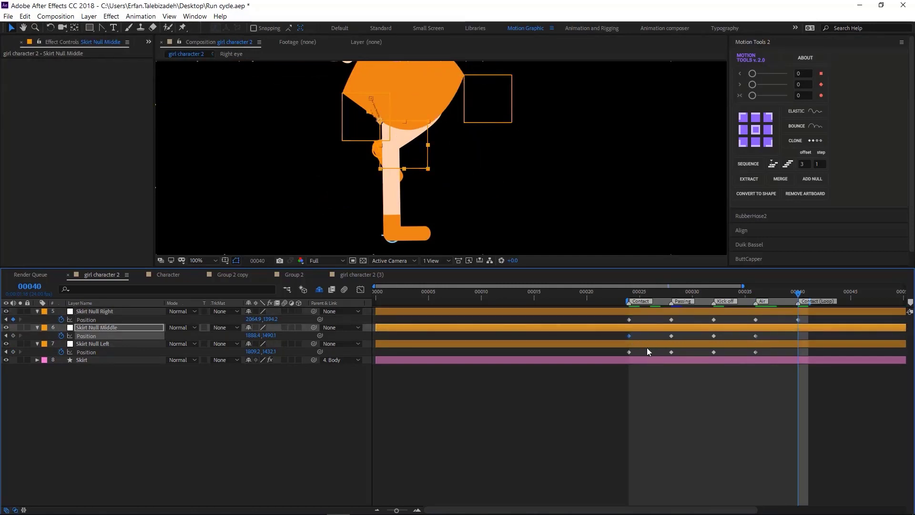
key(ctrl+c)
key(ctrl+v)
click(629, 352)
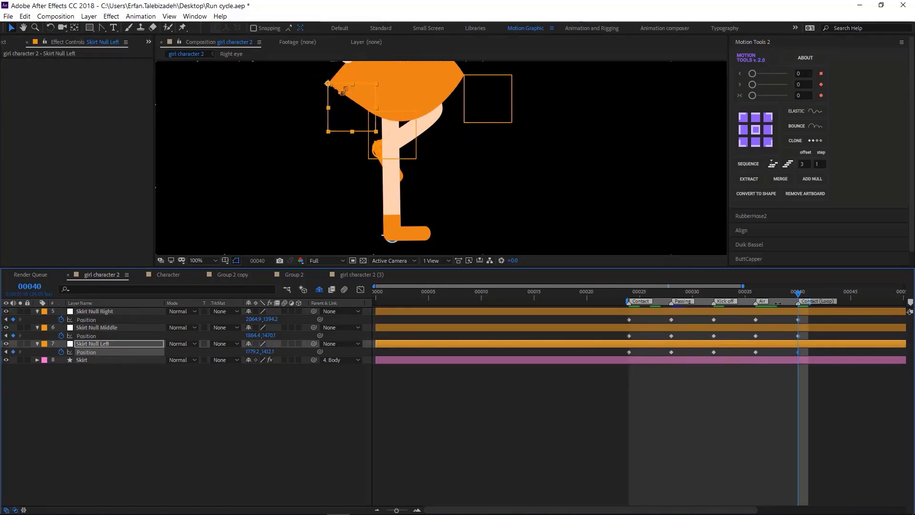
key(ctrl+c)
key(ctrl+v)
click(629, 292)
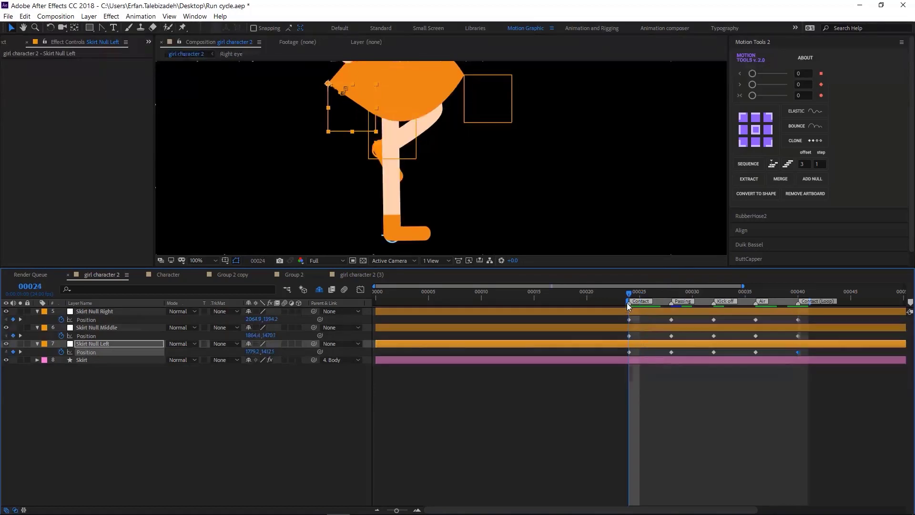
scroll(570, 182, down, 6)
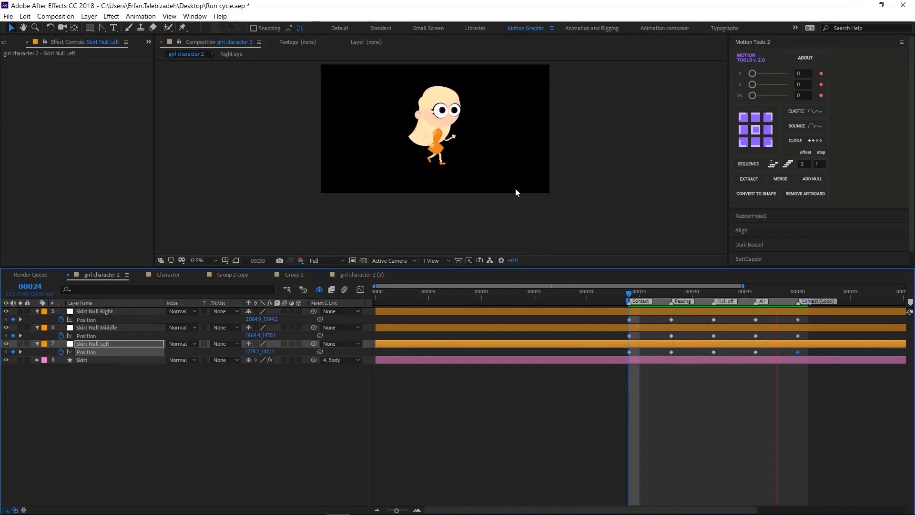
Step: Stop the preview and move the Left eye and Right eye layers below Lips
key(space)
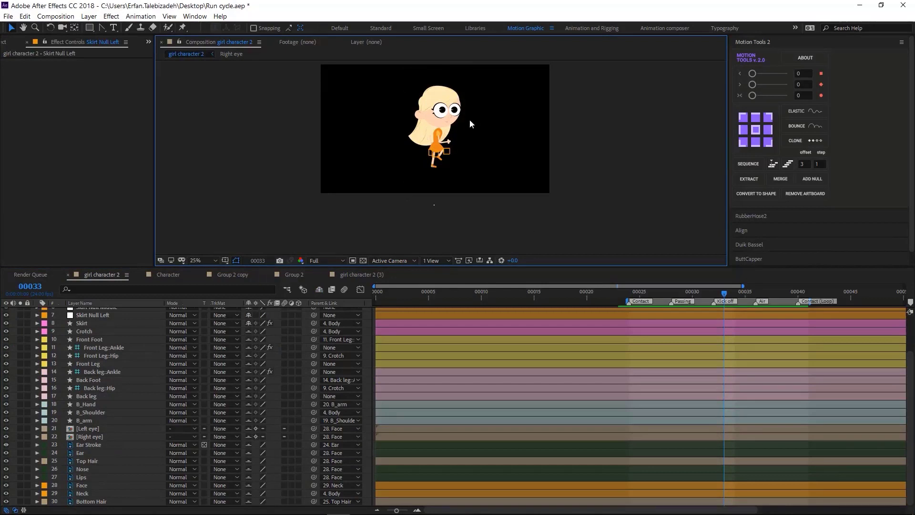
key(period)
scroll(464, 70, up, 2)
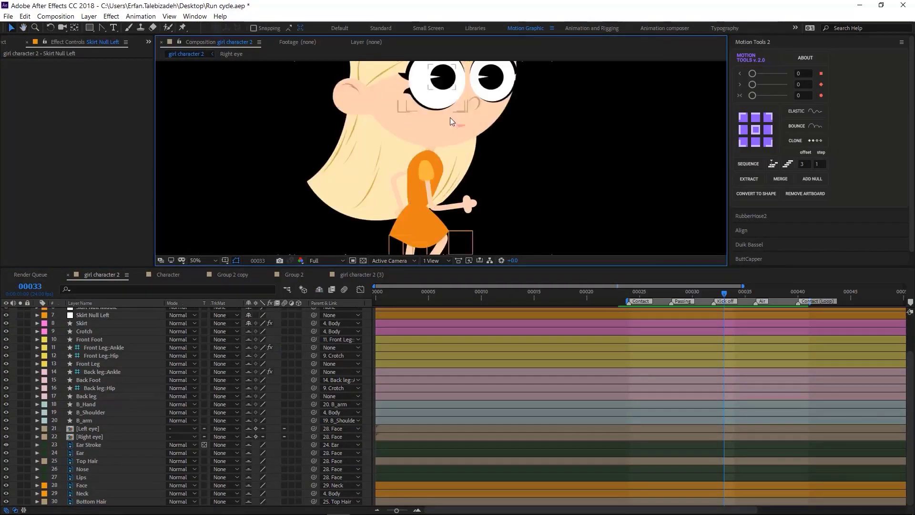
key(comma)
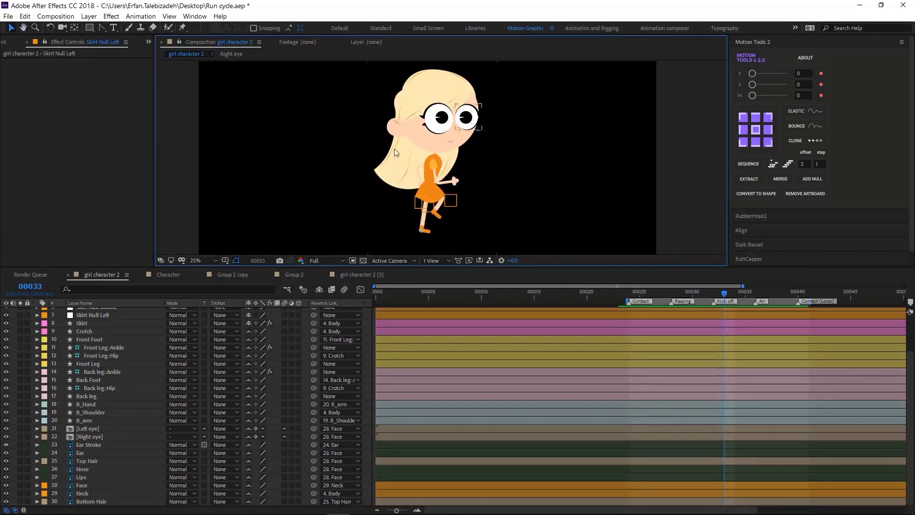
click(108, 429)
shift+click(110, 437)
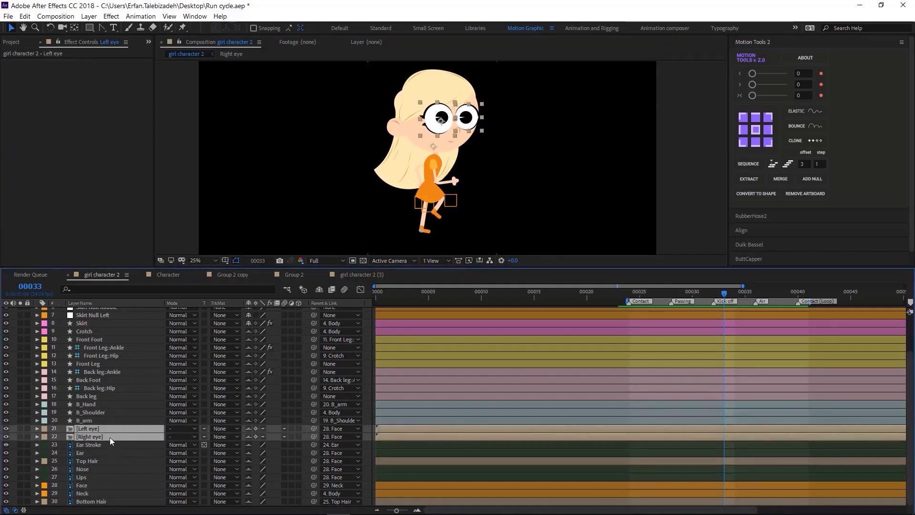
drag(111, 439, 103, 481)
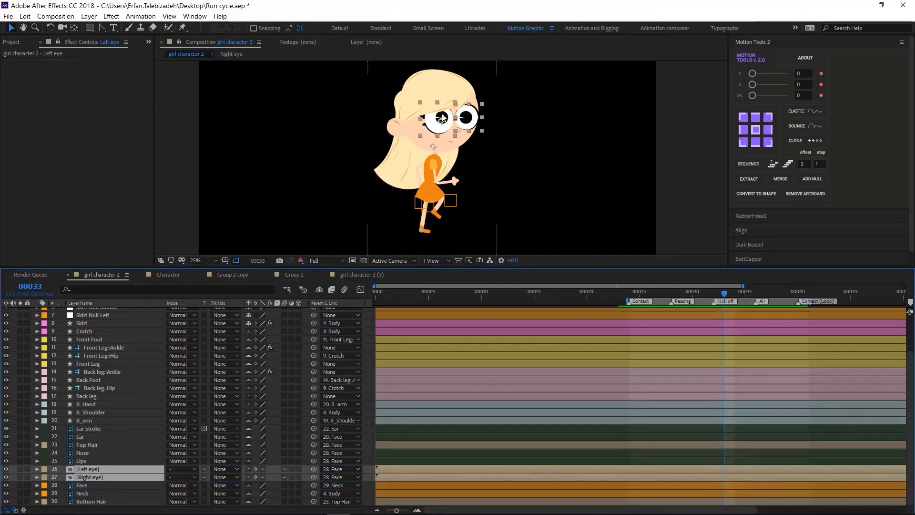
Step: Toggle shy on the hair and skirt layers and hide shy layers, returning to frame 25
click(104, 501)
ctrl+click(99, 444)
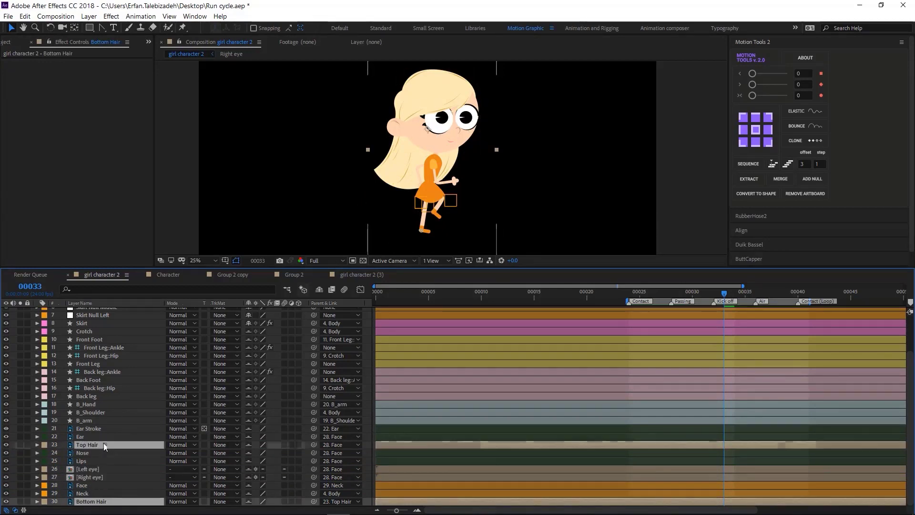
click(248, 444)
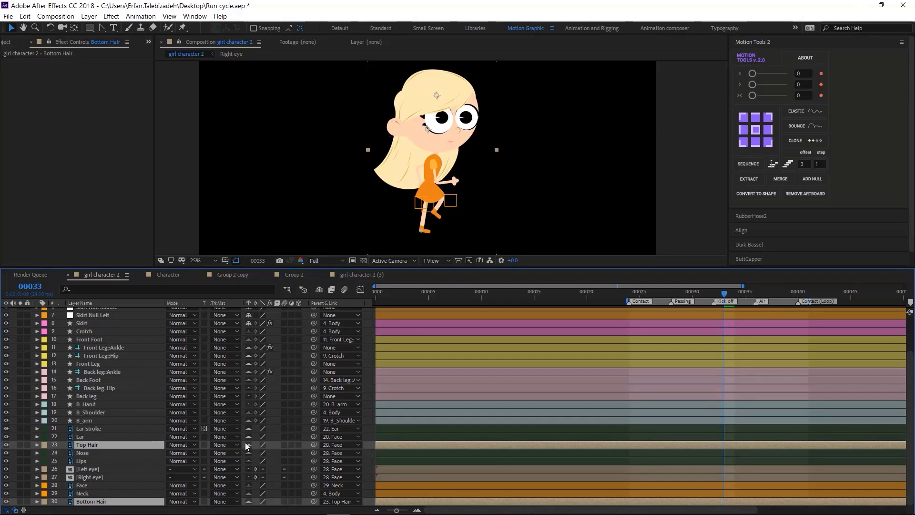
click(319, 289)
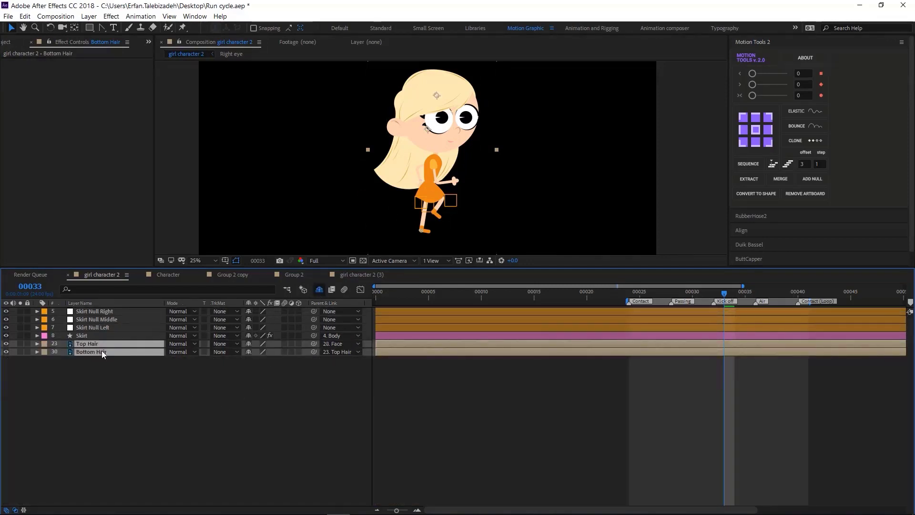
click(89, 336)
shift+click(100, 310)
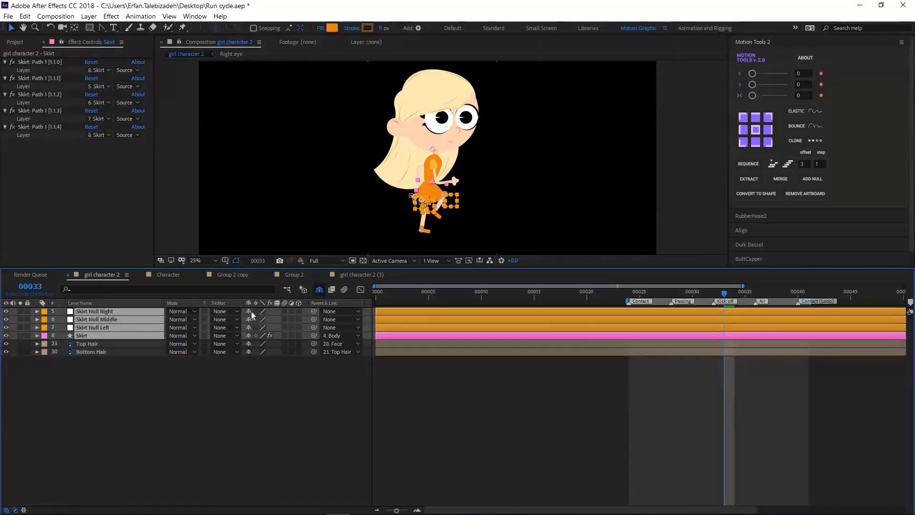
click(249, 316)
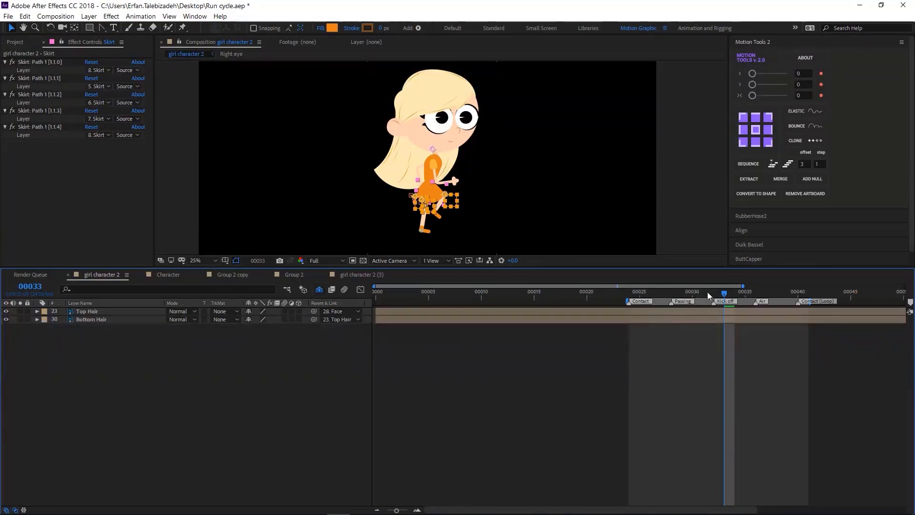
drag(714, 297, 639, 298)
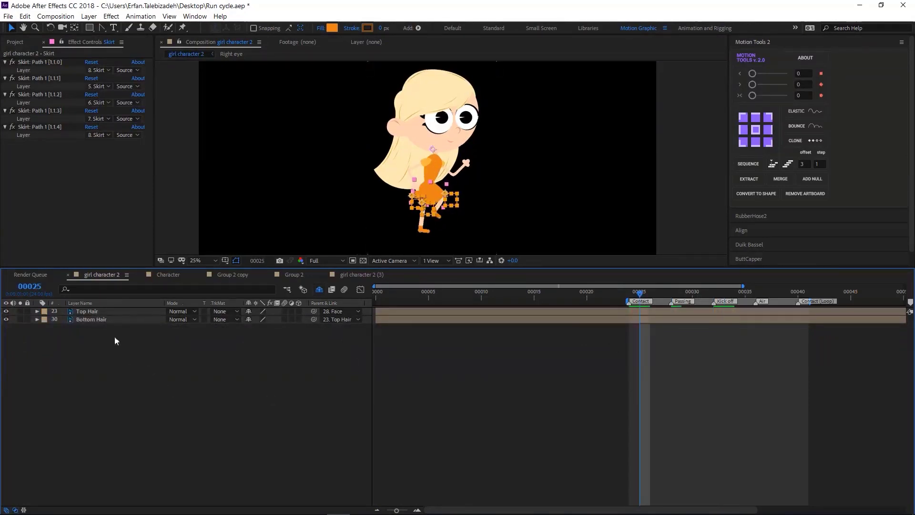
click(89, 312)
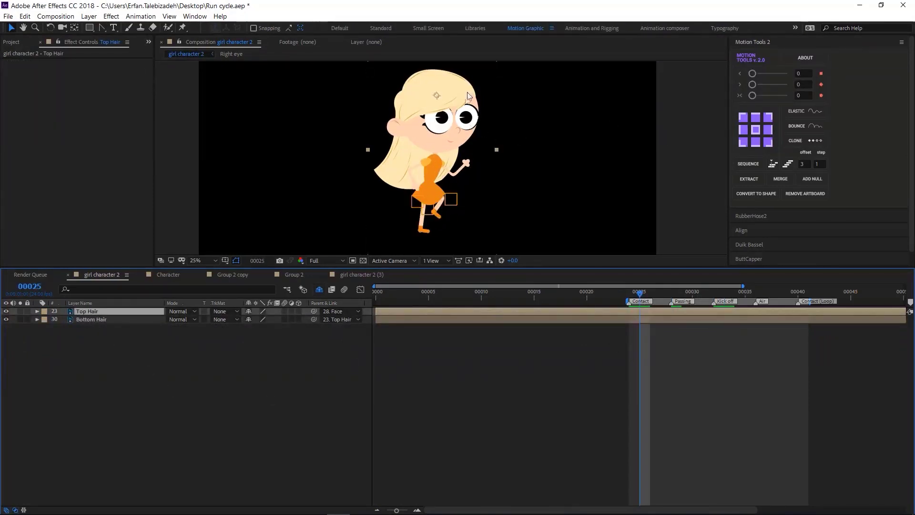
Step: Test-rotate the Top Hair layer, then undo the rotation
scroll(467, 96, up, 3)
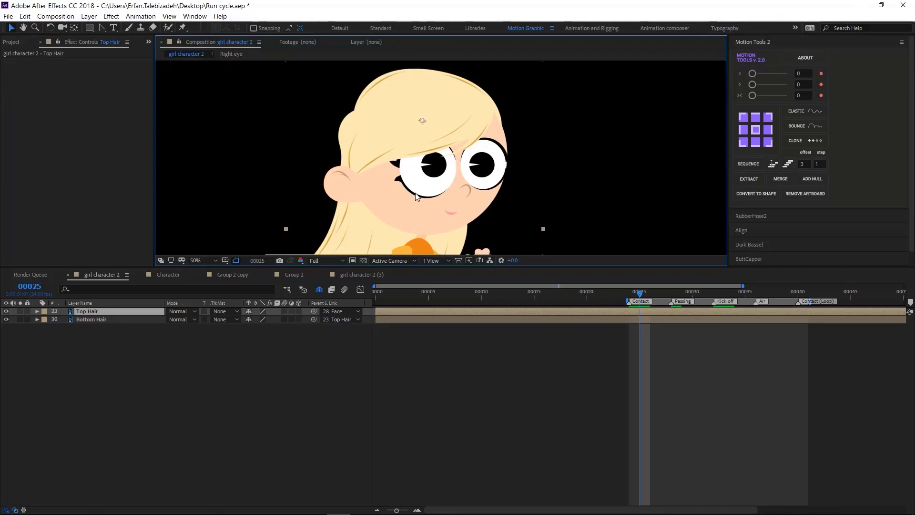
key(r)
drag(260, 320, 259, 322)
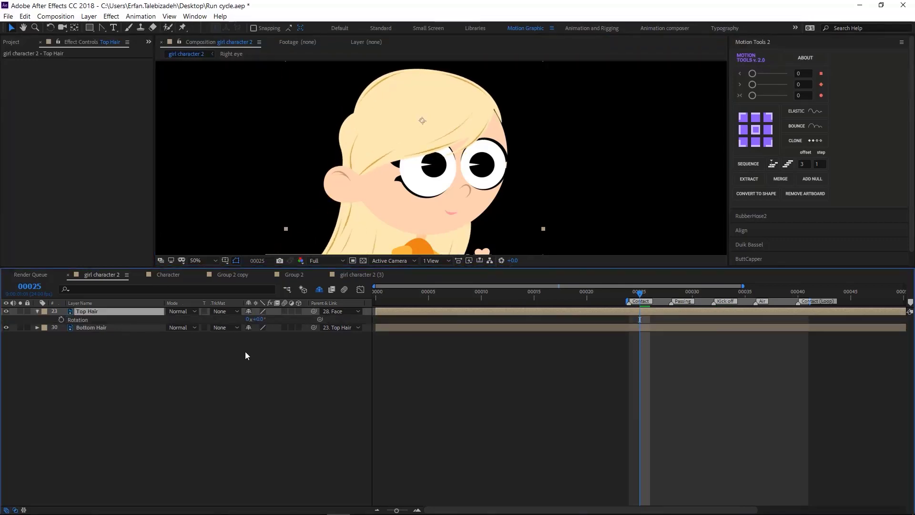
key(ctrl+z)
key(ctrl+z)
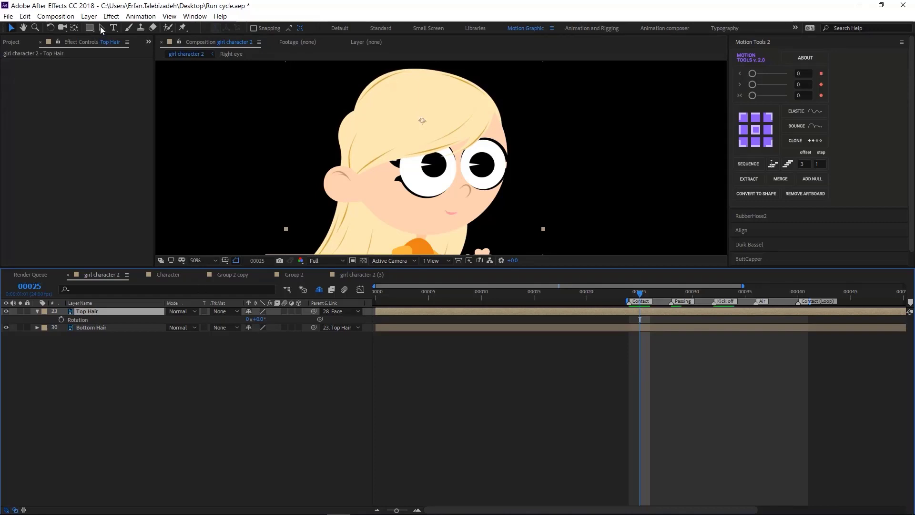
Step: At 100% zoom, draw a closed curved Pen mask around the fringe strand beside the left eye
click(102, 28)
key(period)
key(period)
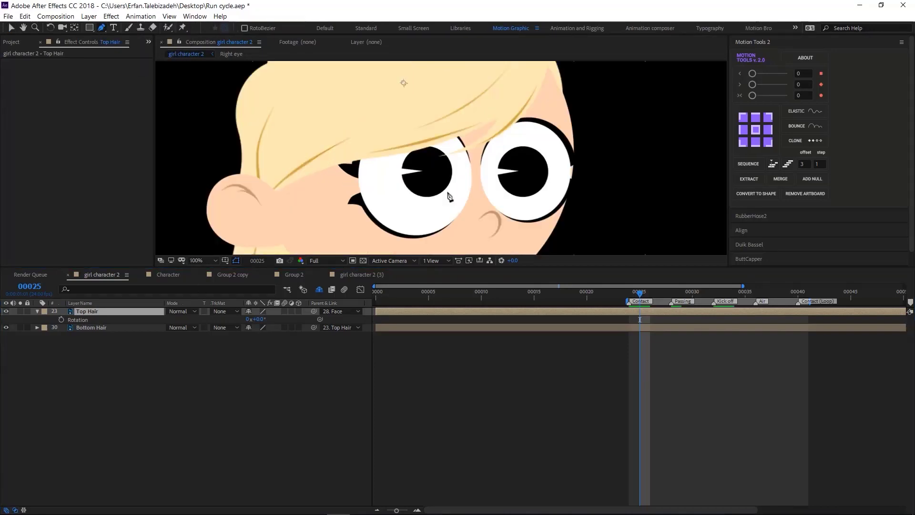
click(441, 155)
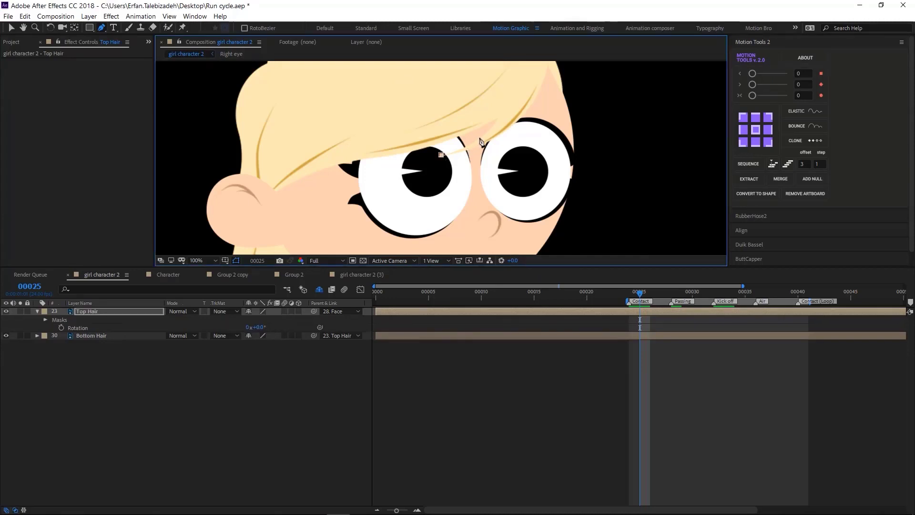
click(480, 141)
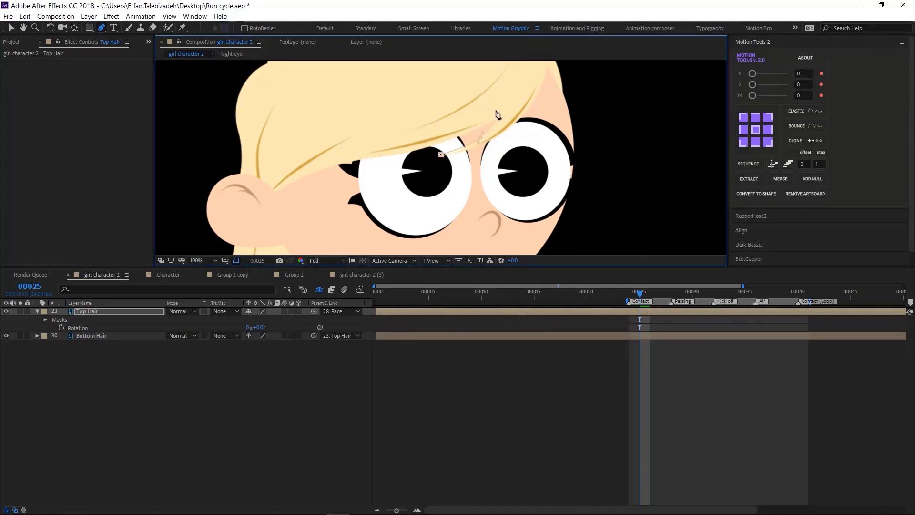
drag(508, 111, 506, 107)
drag(524, 121, 504, 138)
mouse_move(441, 155)
mouse_down()
mouse_move(465, 154)
mouse_move(438, 158)
mouse_up()
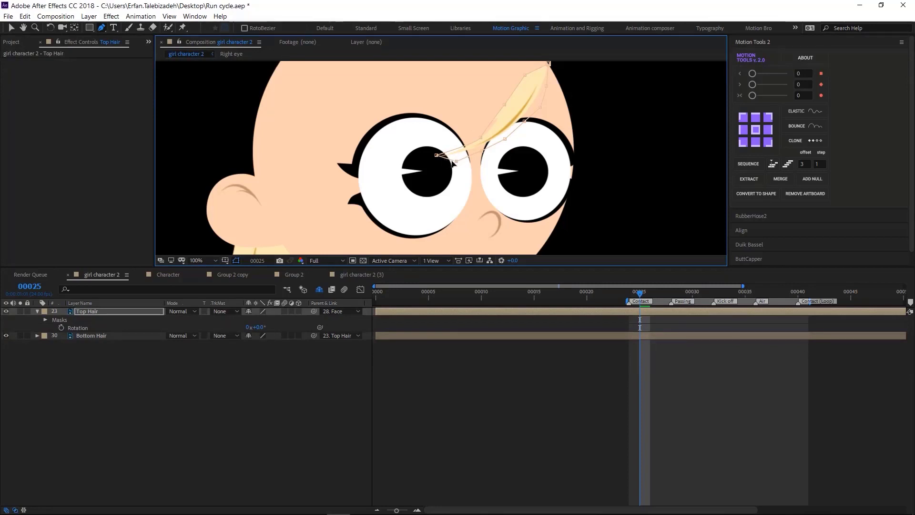
drag(437, 156, 426, 161)
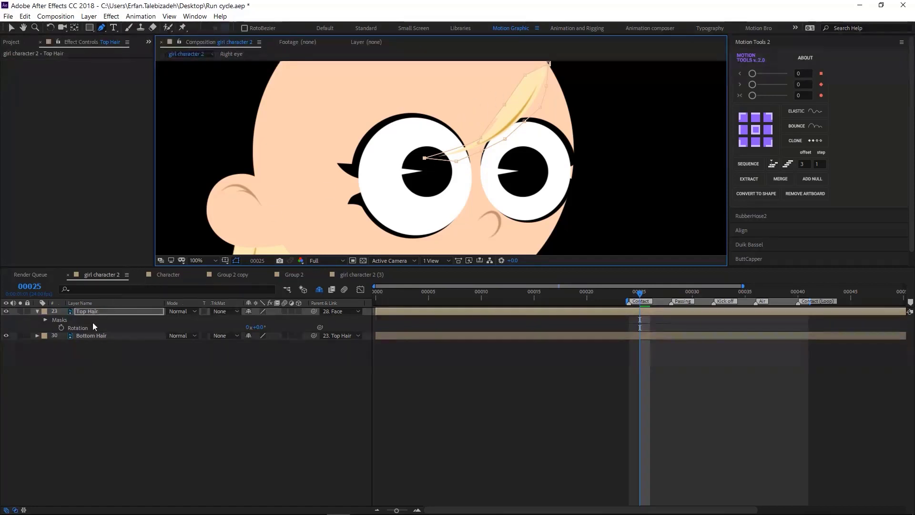
Step: Duplicate Top Hair and set the original layer's Mask 1 to Inverted
click(99, 312)
key(ctrl+d)
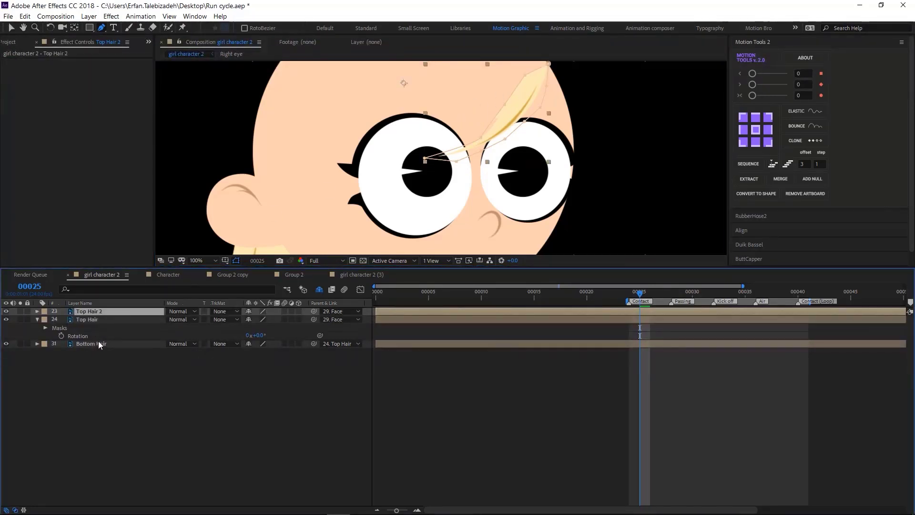
click(101, 320)
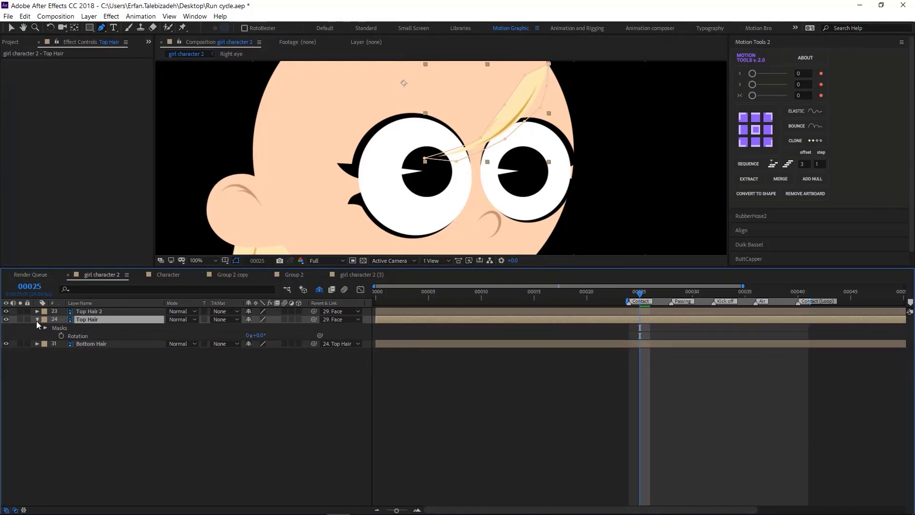
click(45, 328)
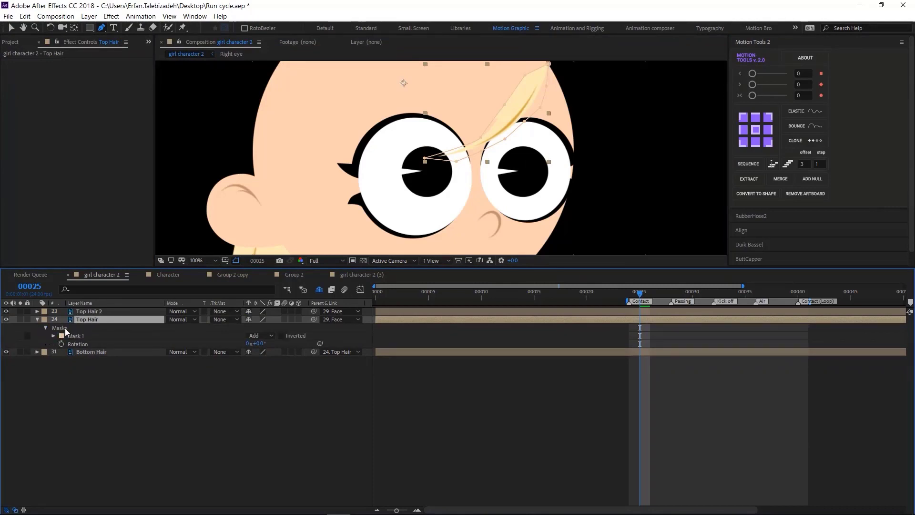
click(282, 335)
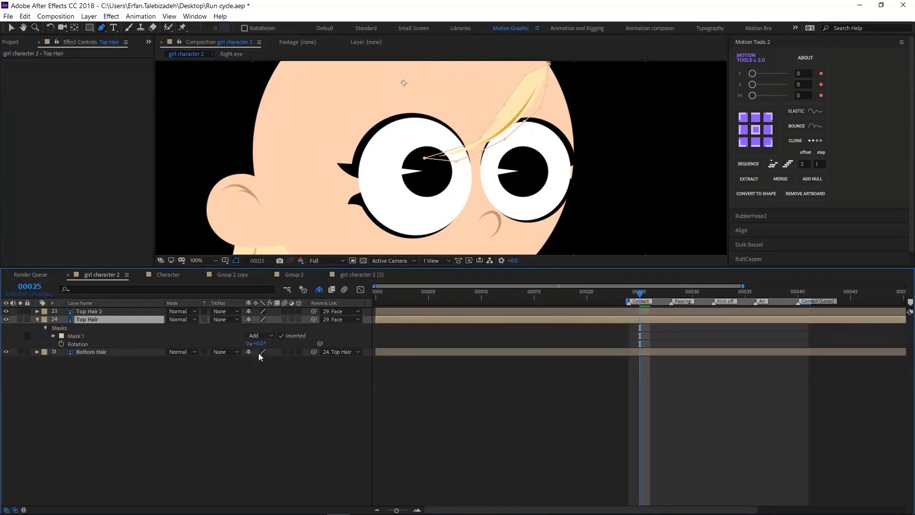
Step: Move Top Hair 2's anchor to the strand's top with Pan Behind, test-rotate, and return to frame 24
click(107, 311)
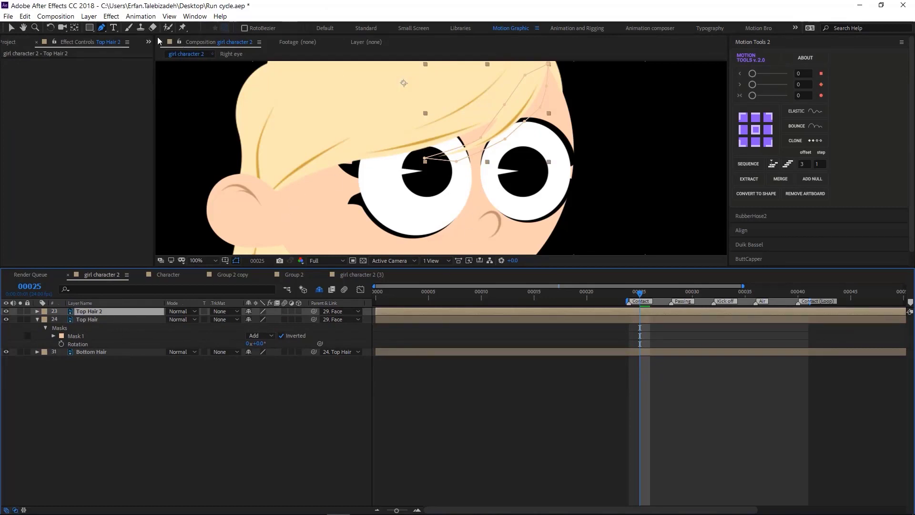
key(y)
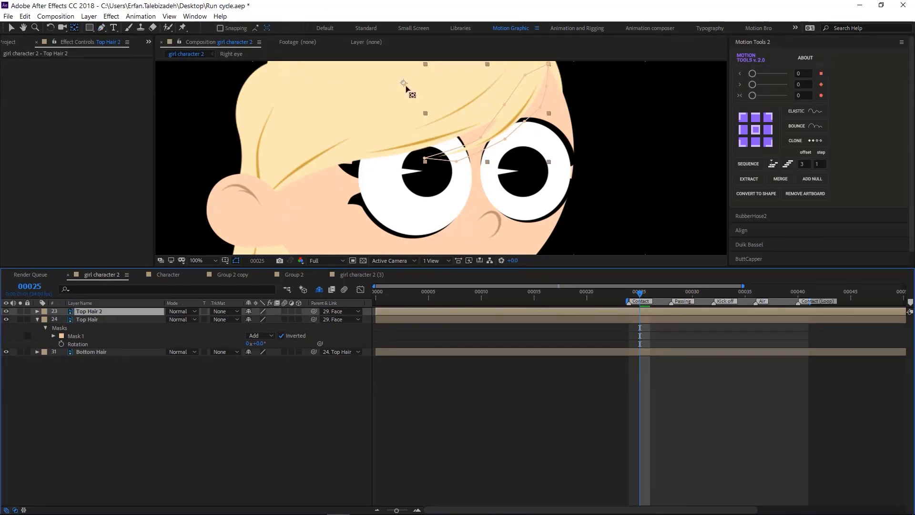
drag(403, 83, 544, 71)
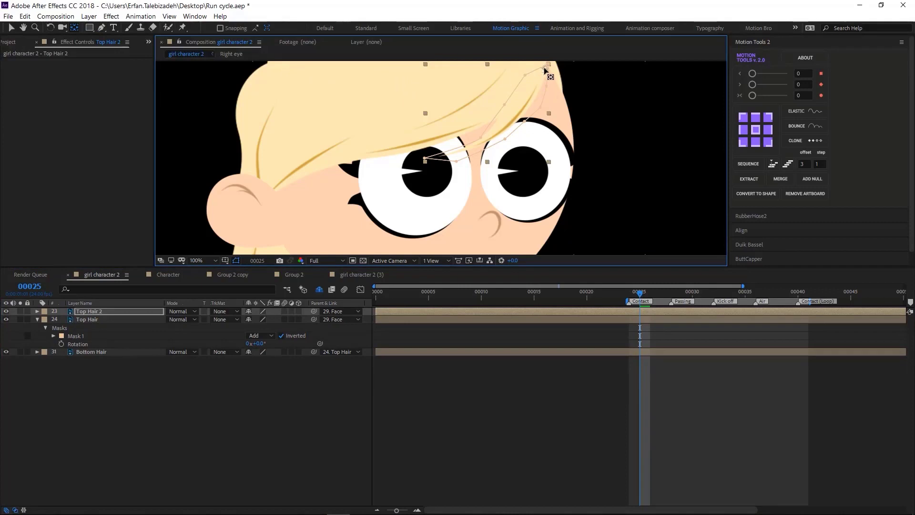
key(r)
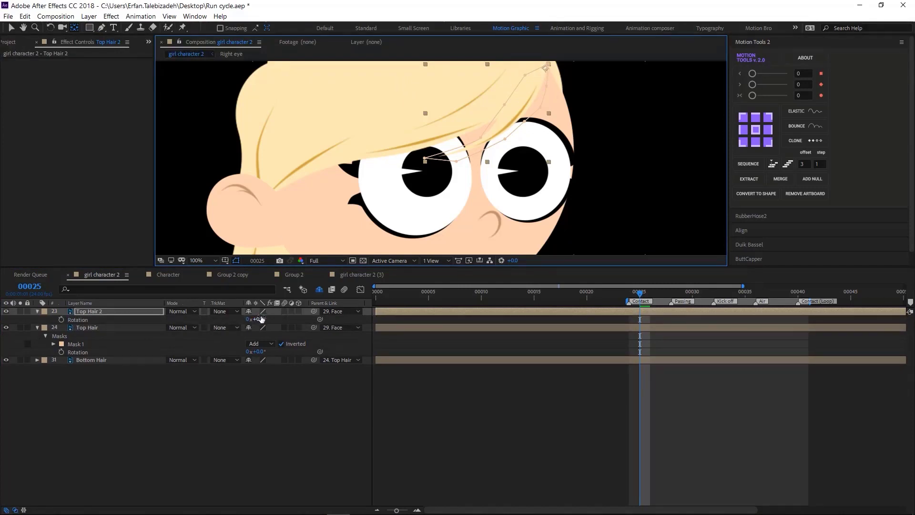
drag(257, 319, 259, 312)
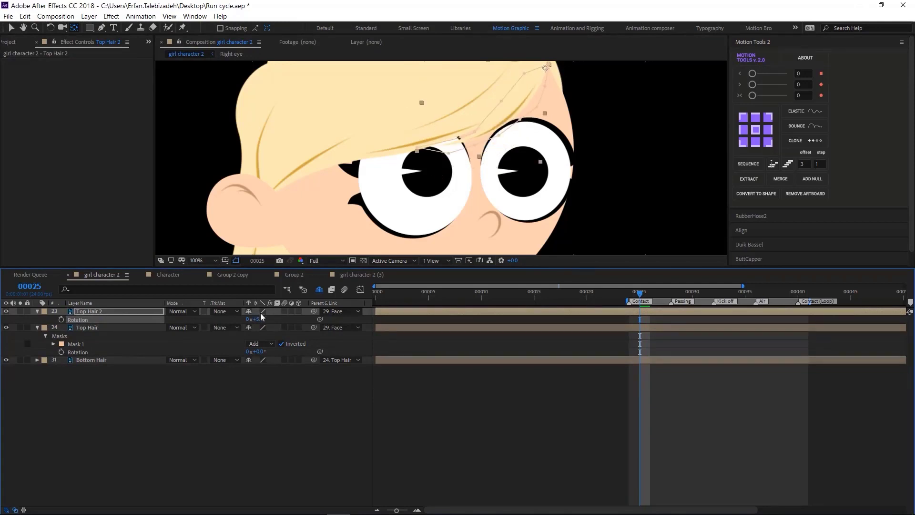
key(ctrl+z)
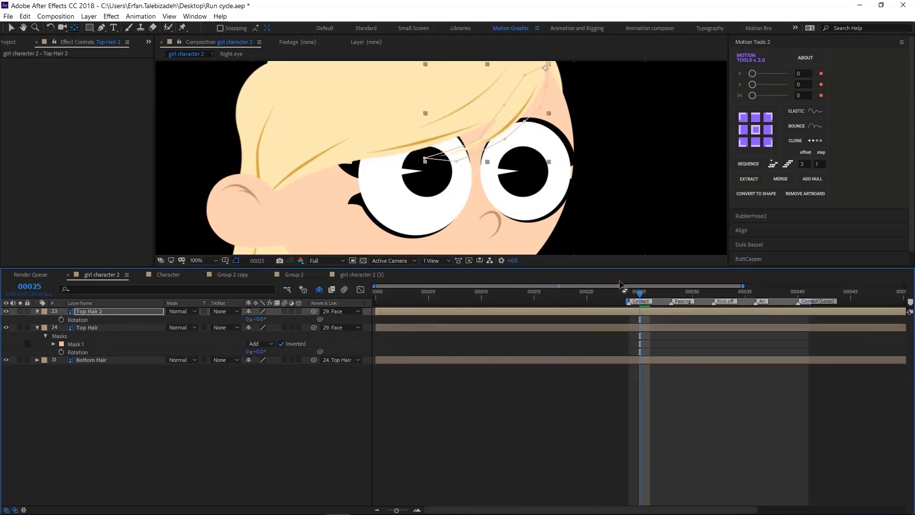
click(632, 297)
Step: Keyframe Top Hair 2's rotation at frame 24 (0°) and rotate it to 12° at frame 32
key(alt+shift+r)
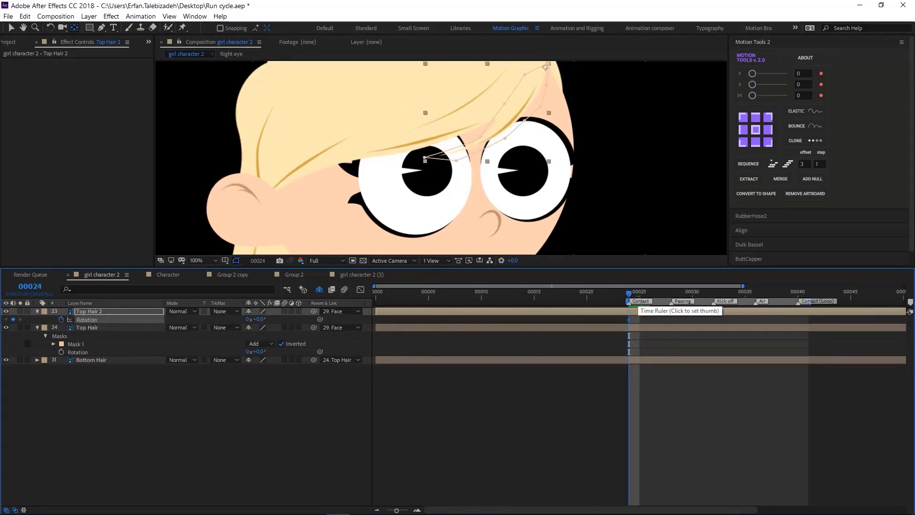
drag(630, 299, 713, 316)
drag(259, 319, 267, 318)
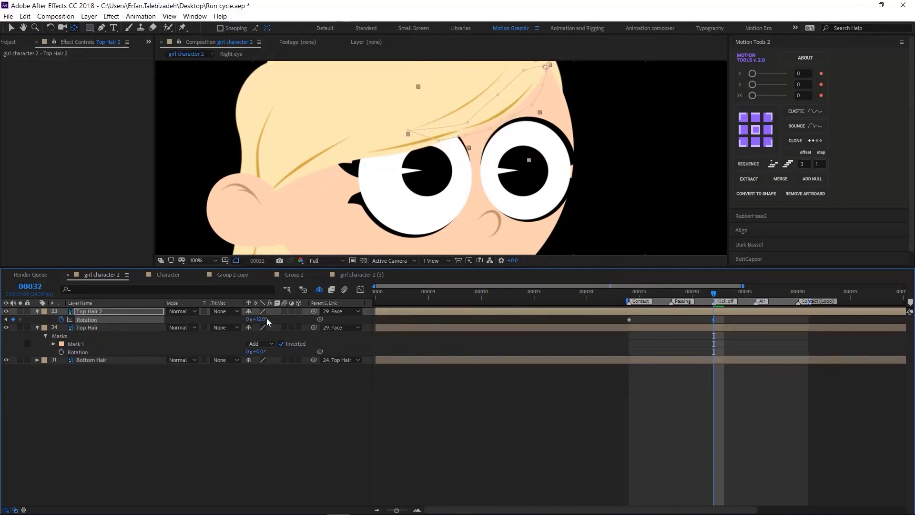
Step: Copy the frame-24 rotation keyframe to frame 40 so the strand swings back to 0°
drag(714, 293, 797, 293)
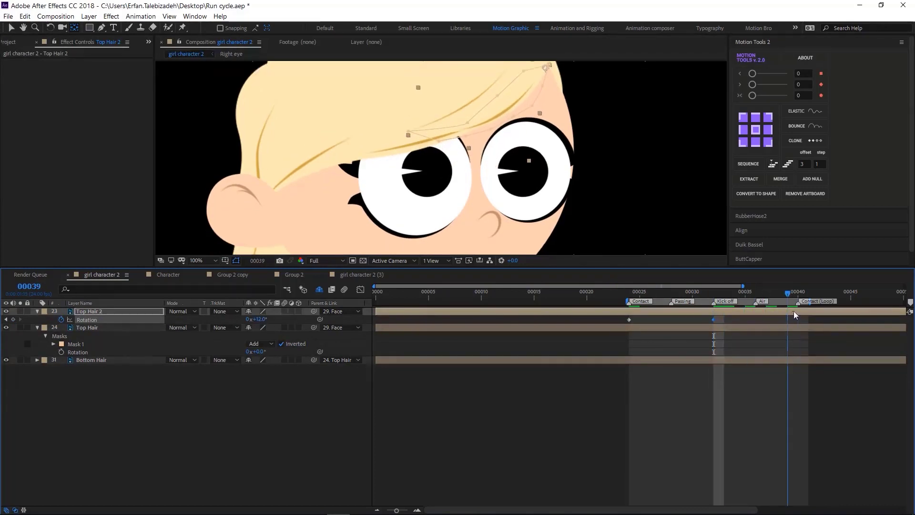
click(629, 319)
key(ctrl+c)
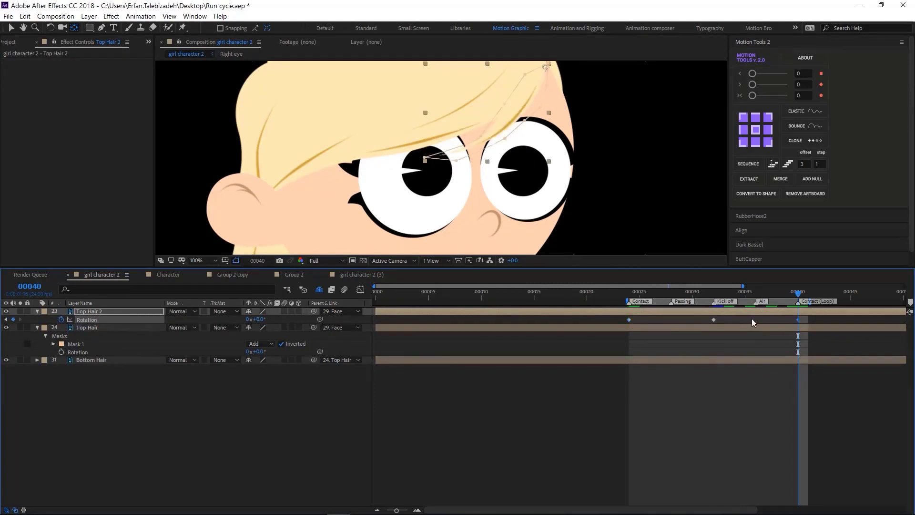
key(ctrl+v)
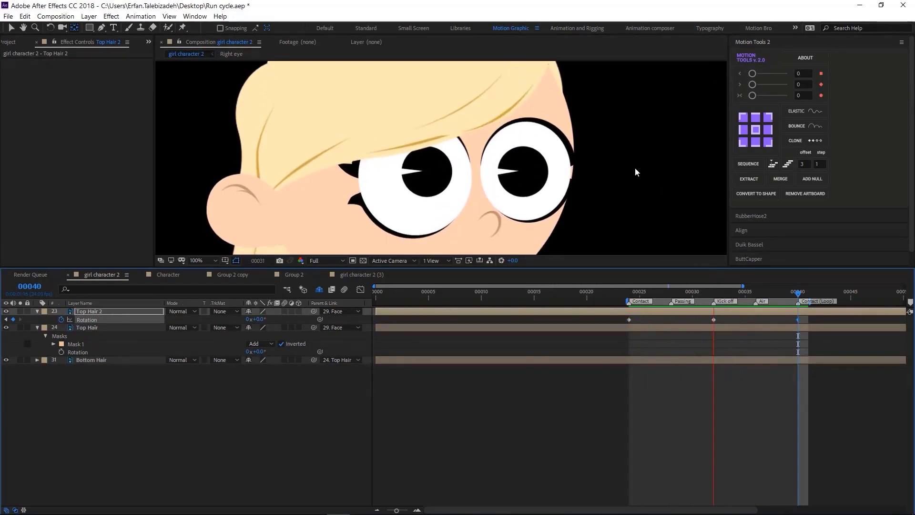
Step: Preview the hair swing, zoom out to the whole character and deselect Top Hair 2
scroll(631, 165, down, 2)
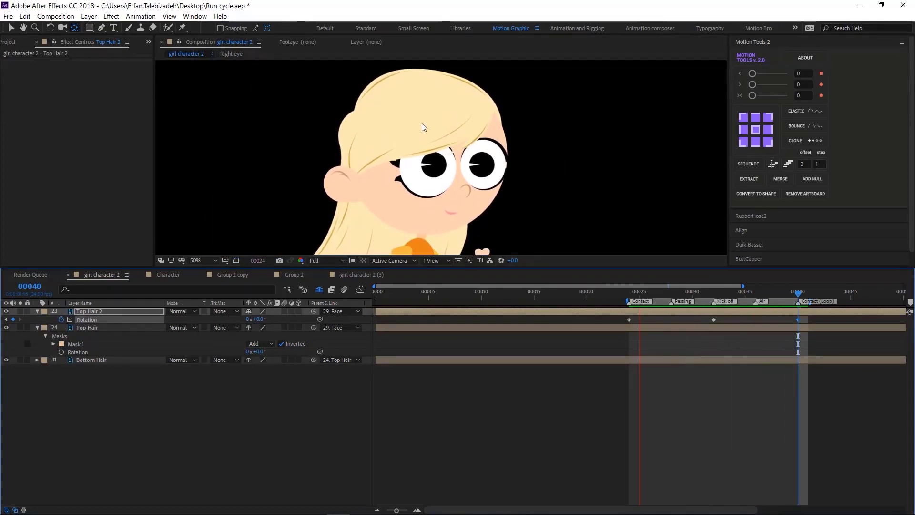
key(space)
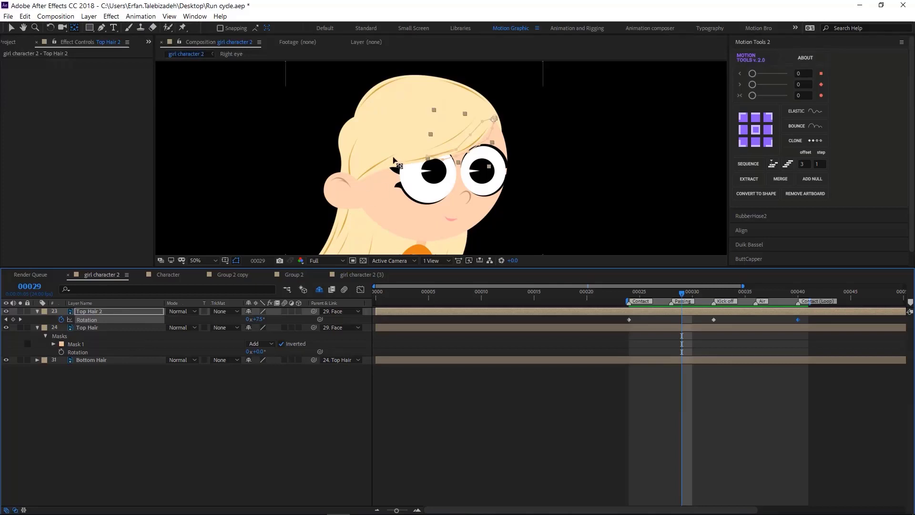
key(comma)
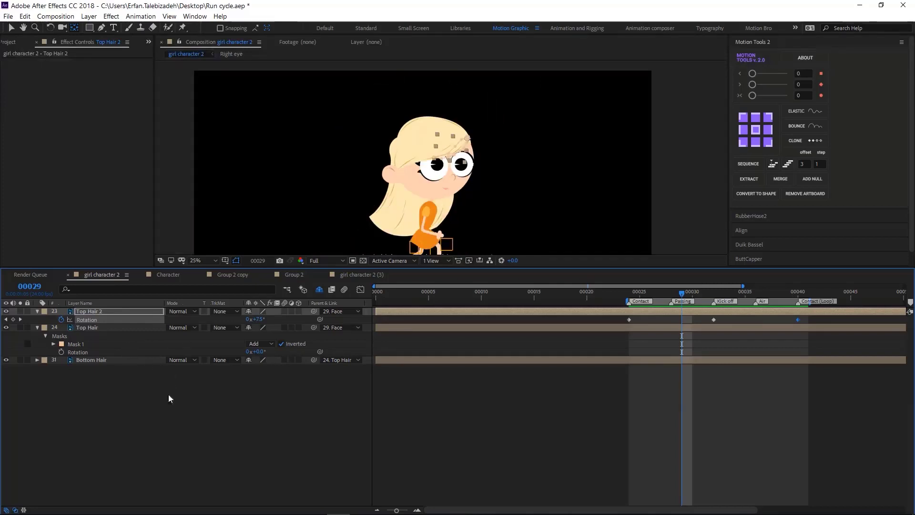
click(167, 428)
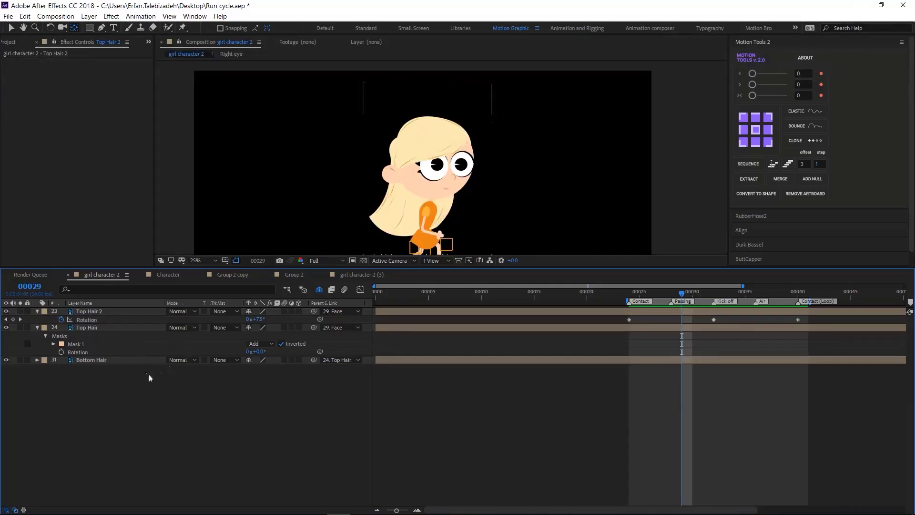
Step: Select the Bottom Hair layer and open the FX Console quick effect search
click(101, 360)
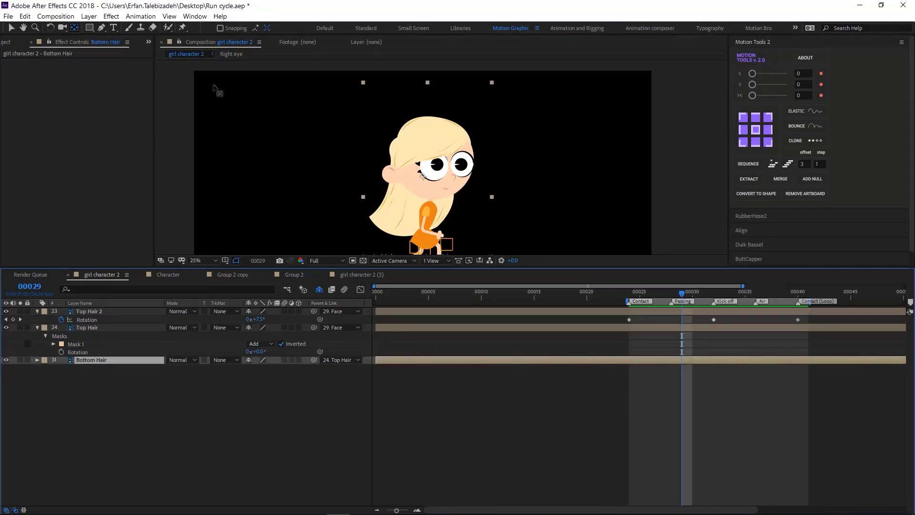
key(ctrl+shift+a)
click(203, 20)
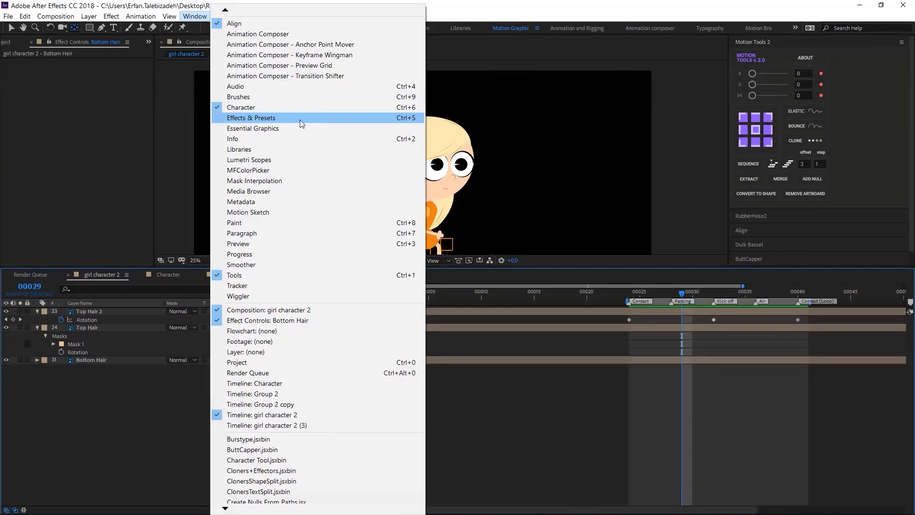
click(129, 413)
click(121, 360)
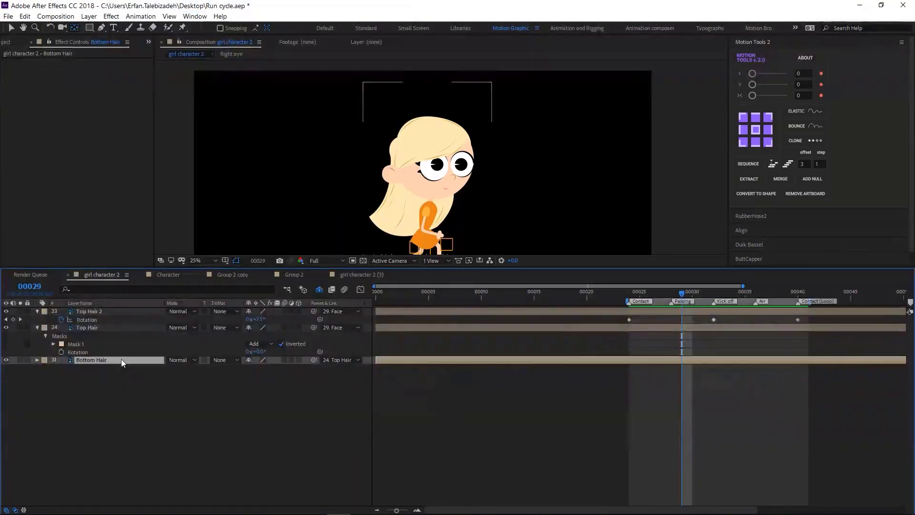
key(ctrl+space)
Step: Apply Wave Warp by searching 'wave', and solo the Bottom Hair layer
text(wave)
click(322, 260)
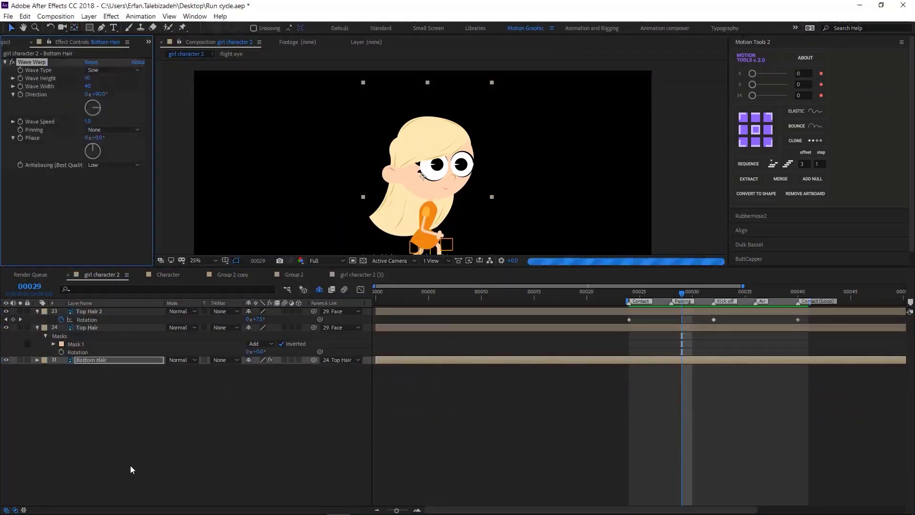
click(20, 360)
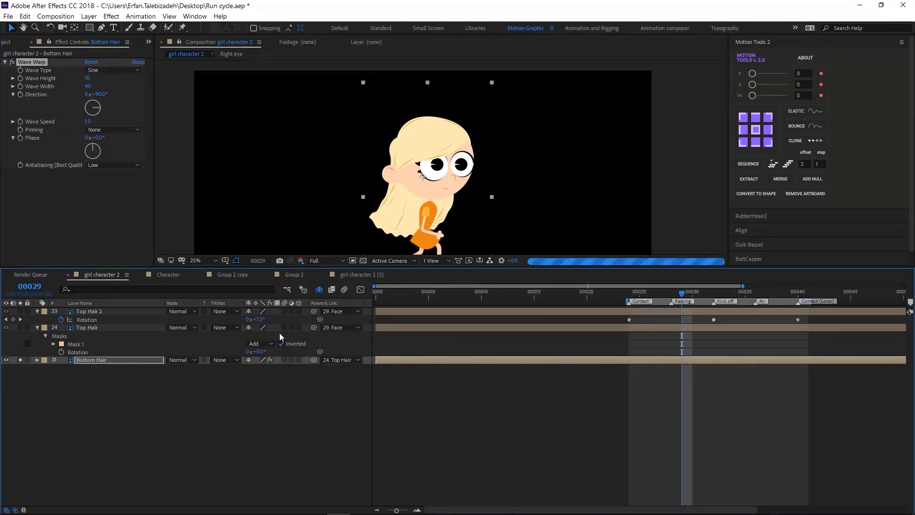
Step: Set Wave Warp's Wave Height to 20 and Wave Width to 450 at frame 24
click(96, 94)
text(90)
key(Tab)
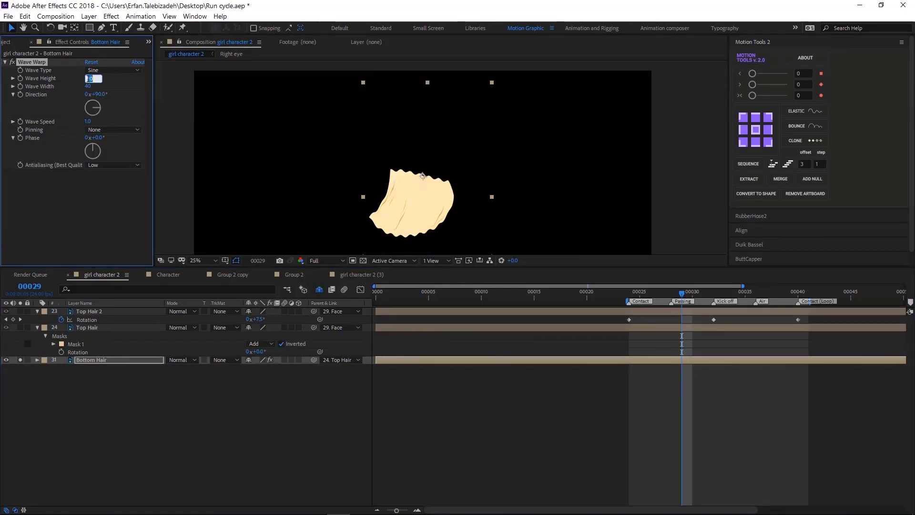
text(250)
key(Return)
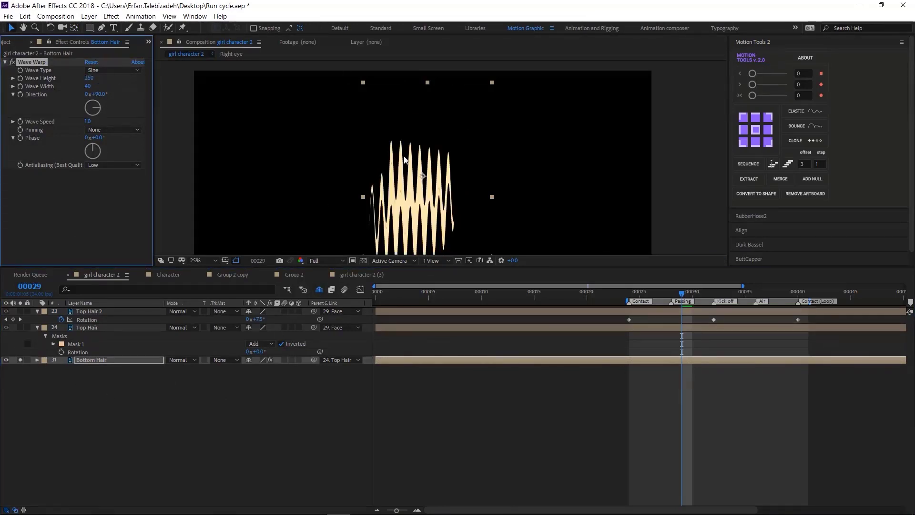
drag(682, 299, 639, 297)
click(90, 78)
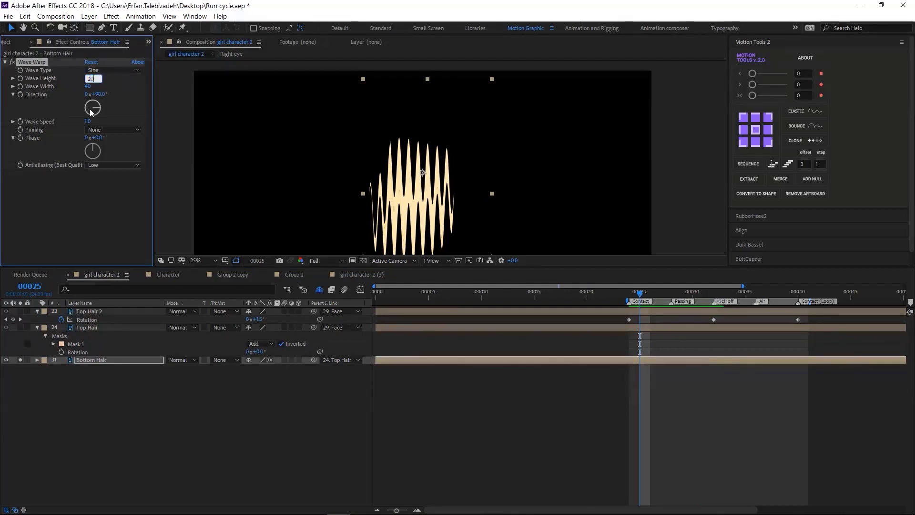
key(Return)
click(88, 86)
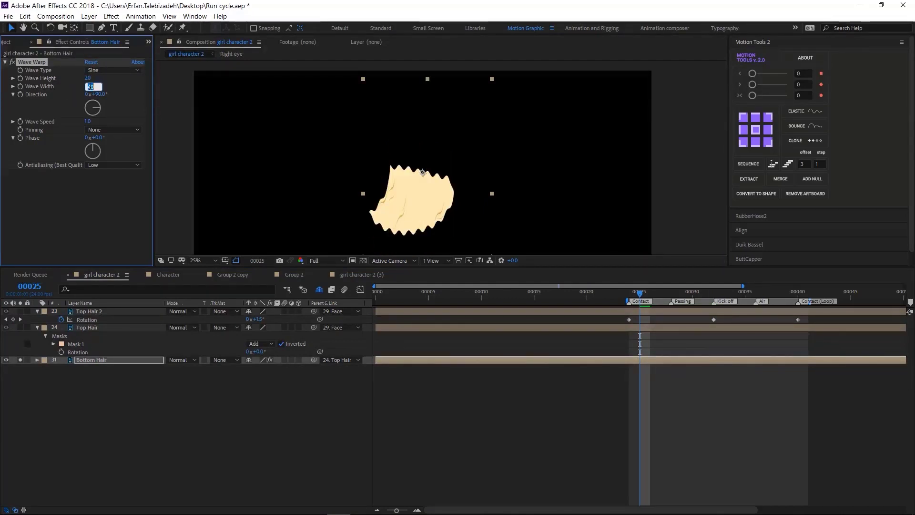
text(450)
key(Return)
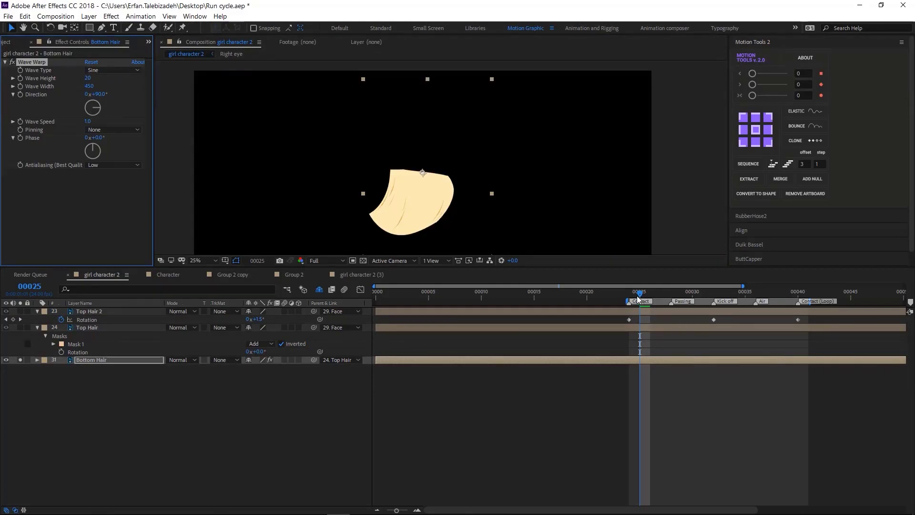
Step: Preview the waving bottom hair from frame 24
click(633, 296)
key(space)
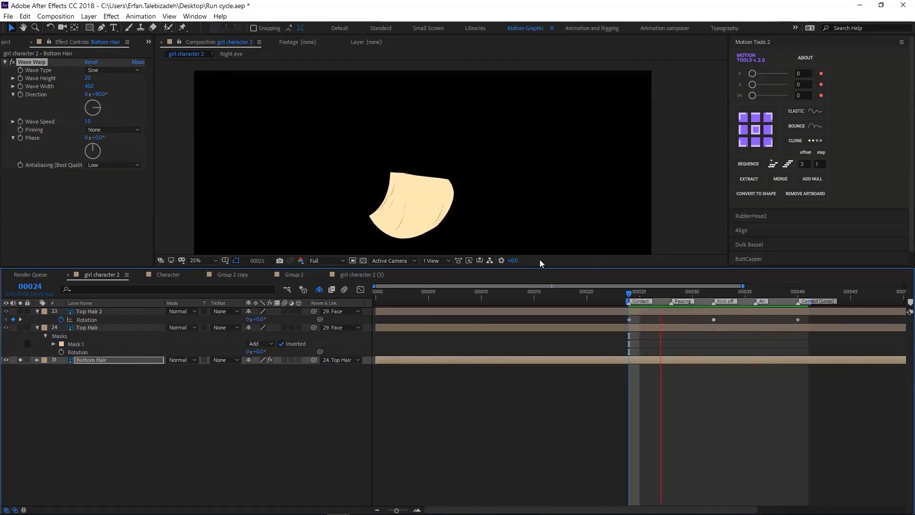
key(space)
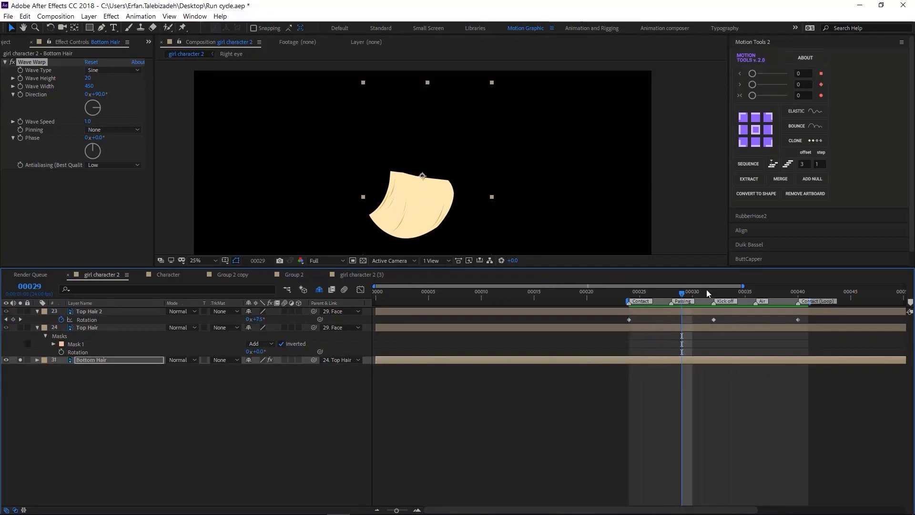
drag(687, 293, 633, 299)
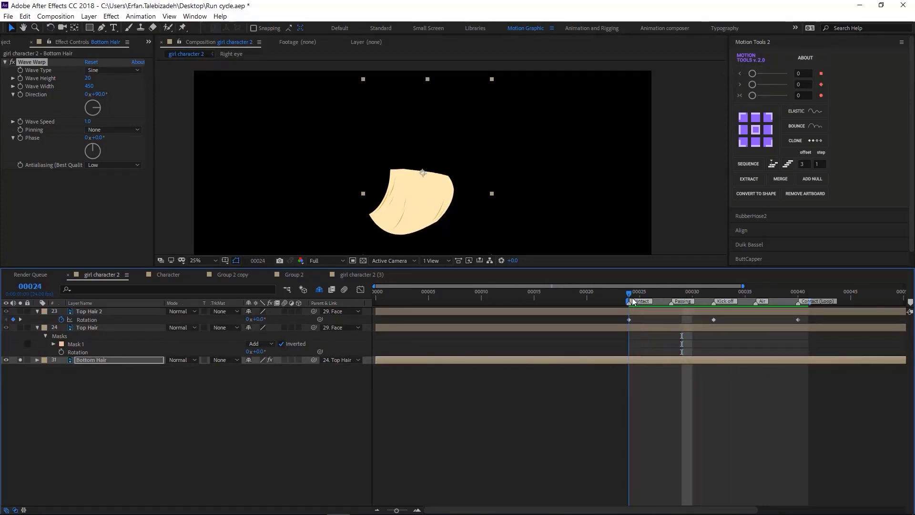
Step: Unsolo Bottom Hair, keyframe its Position at frame 24 and raise it to 752 at frame 32
click(21, 359)
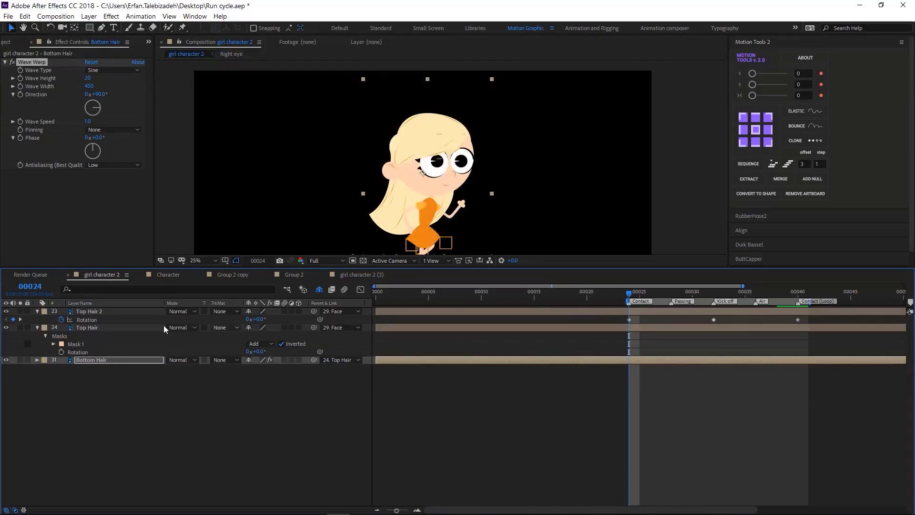
key(p)
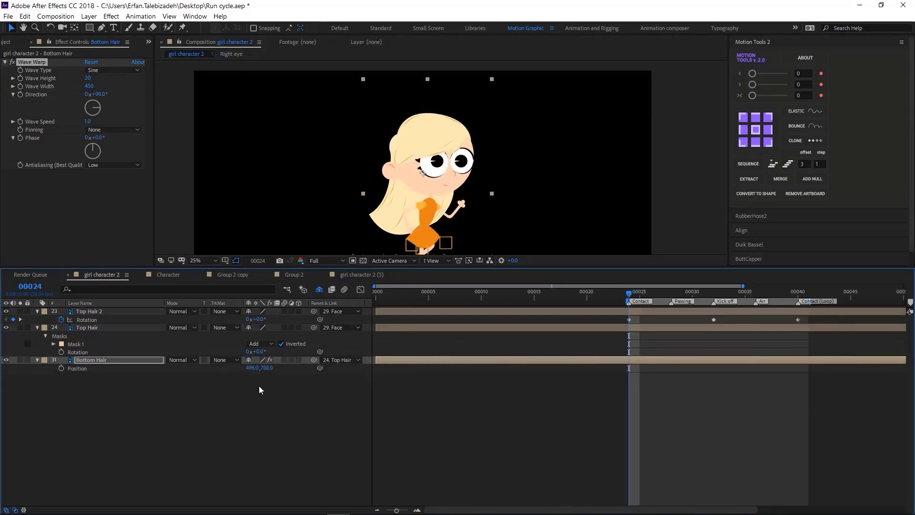
click(61, 368)
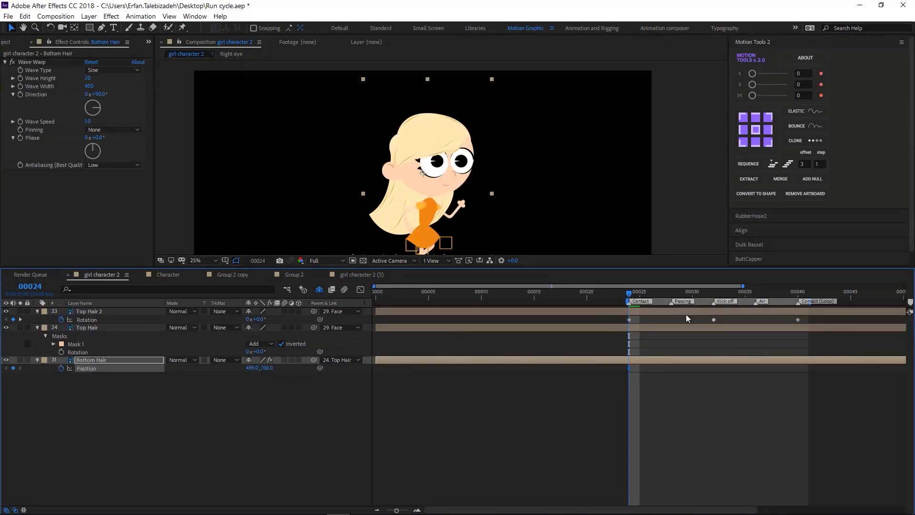
key(k)
key(Up)
key(Up)
key(Up)
key(Up)
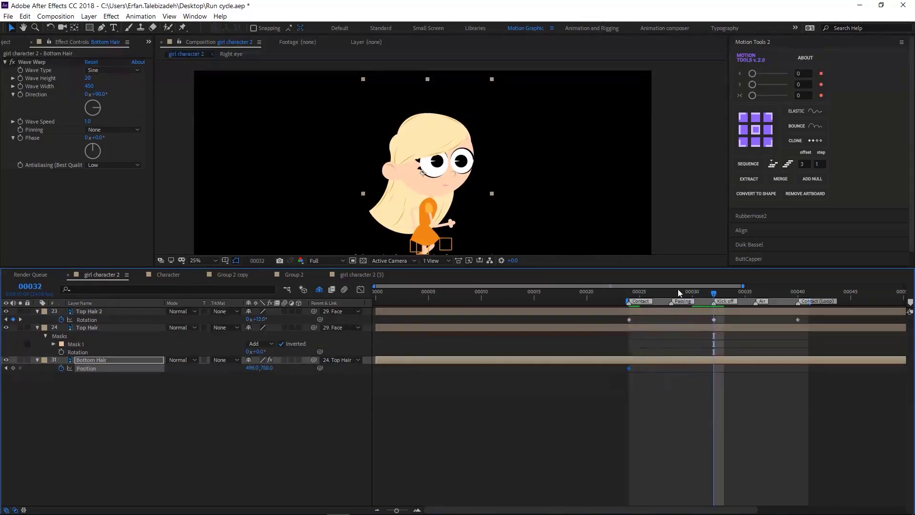
key(shift+Up)
key(shift+Up)
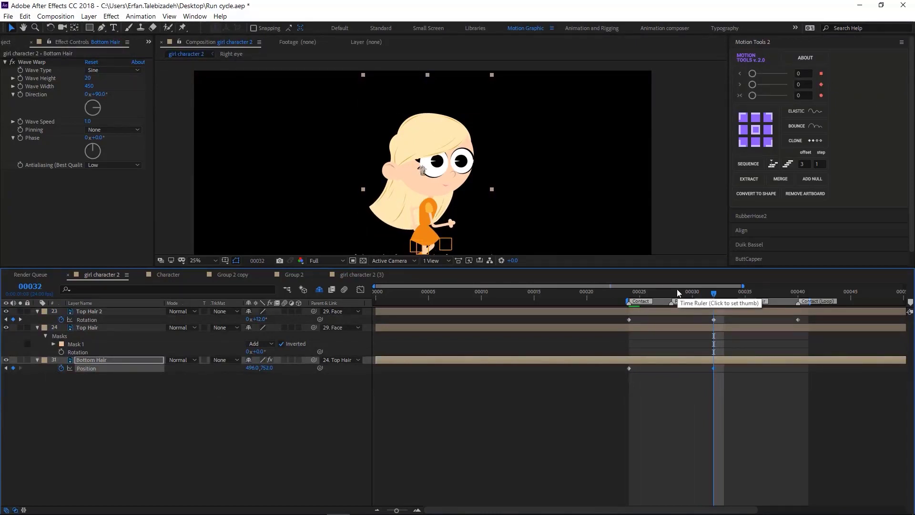
Step: Copy the starting Position keyframe (788) to frame 40
click(629, 368)
key(ctrl+c)
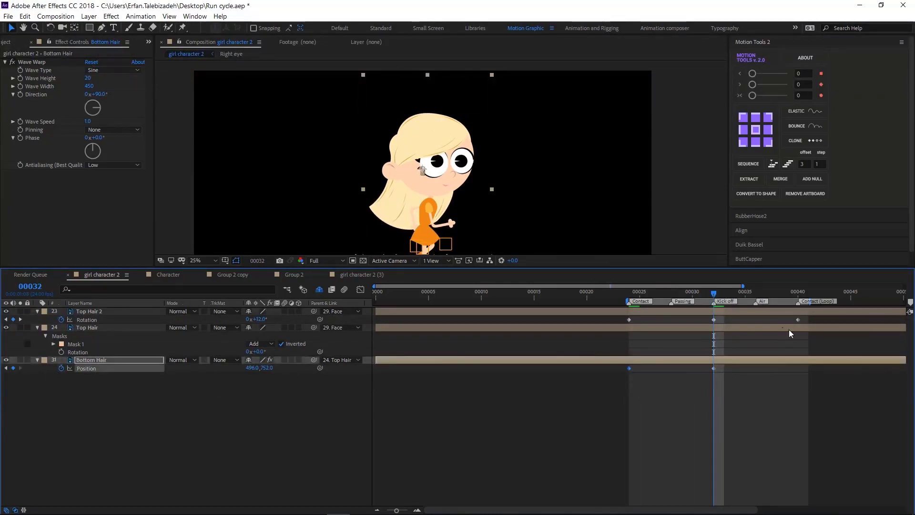
click(798, 292)
key(ctrl+v)
Step: Preview the bobbing bottom hair animation
key(space)
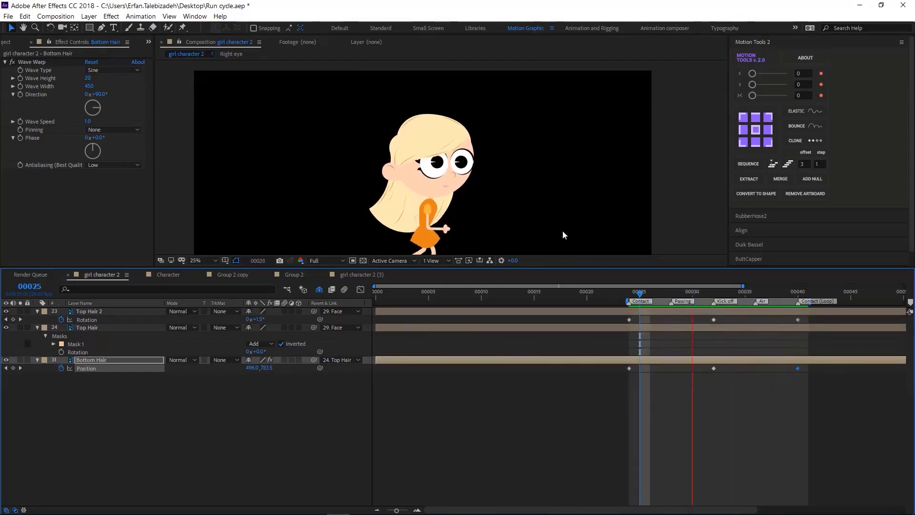
scroll(539, 206, down, 1)
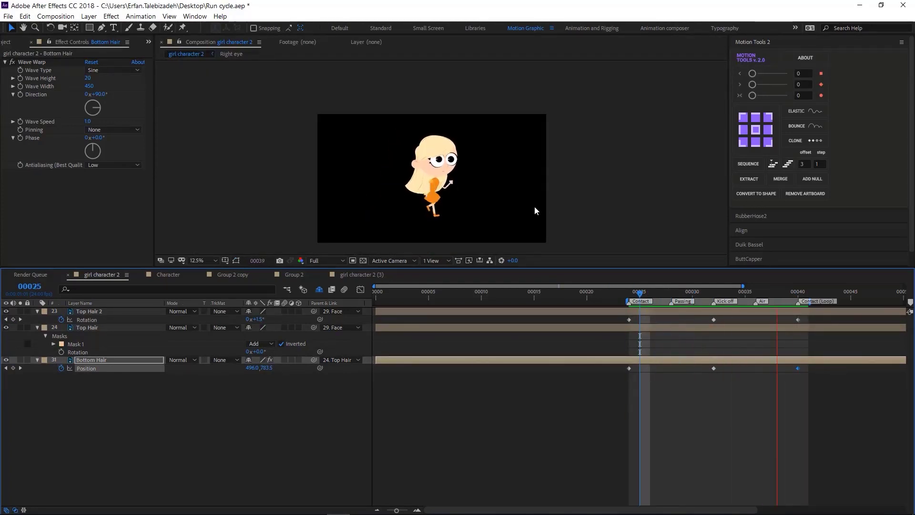
key(space)
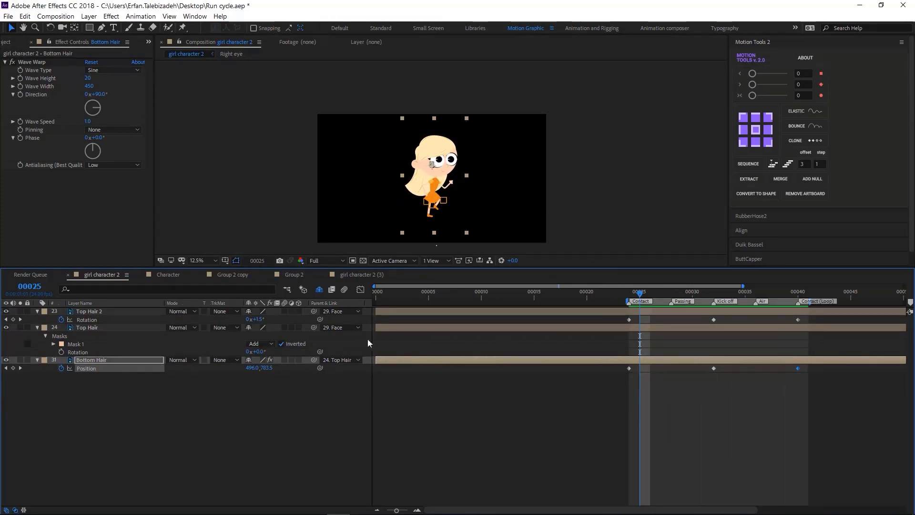
Step: Show shy layers, extend the work area, trim all layers at frame 24 and shift them earlier
click(317, 290)
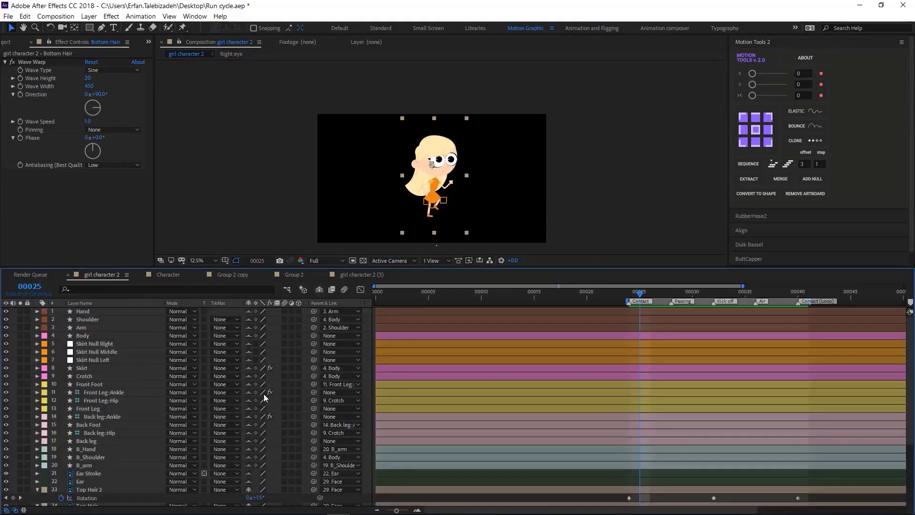
click(629, 293)
drag(625, 302, 338, 329)
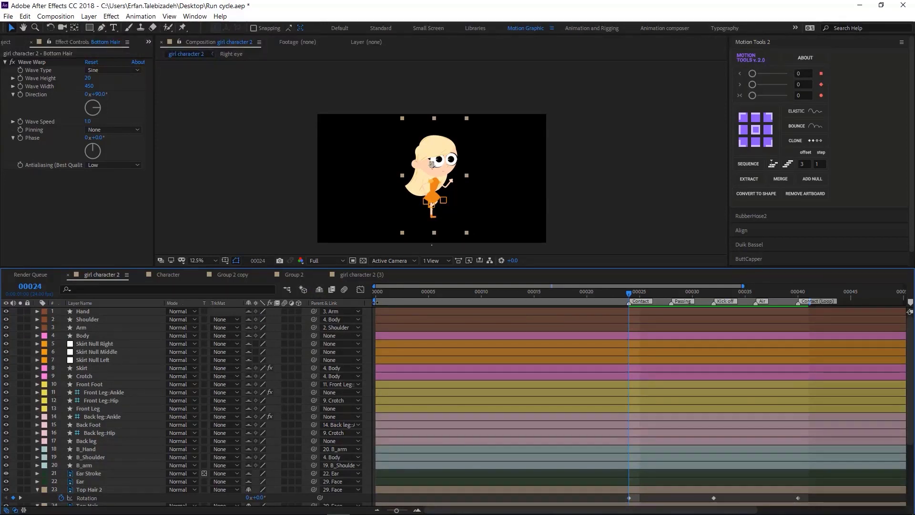
click(124, 350)
key(ctrl+a)
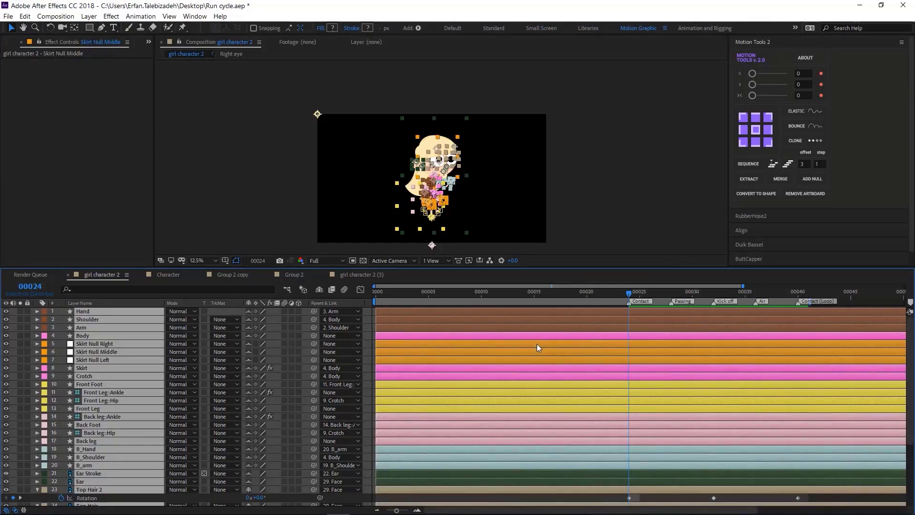
key(alt+bracketleft)
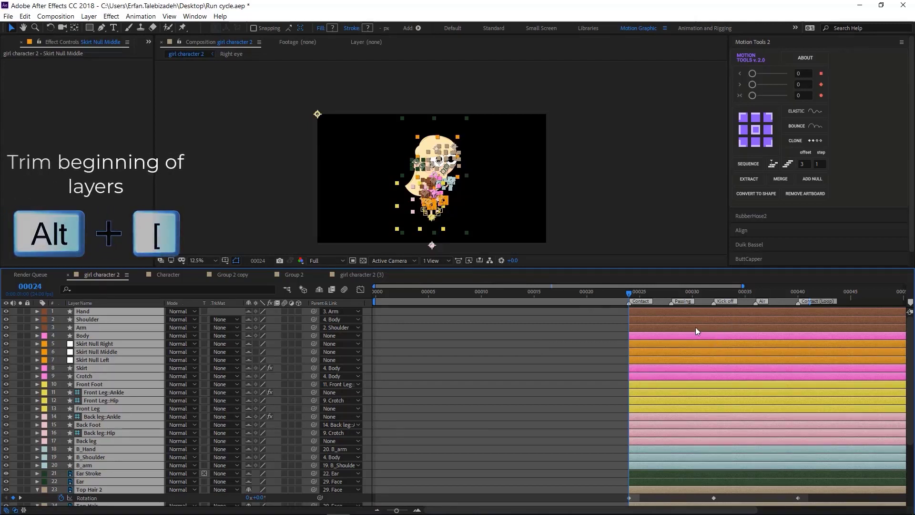
drag(691, 322, 439, 342)
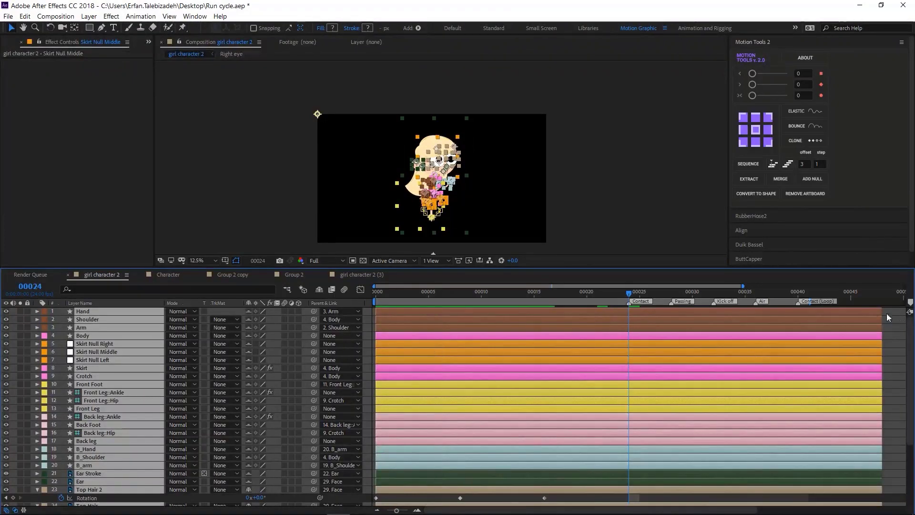
Step: Extend every selected layer's out point to frame 71, then return to the first frame
key(space)
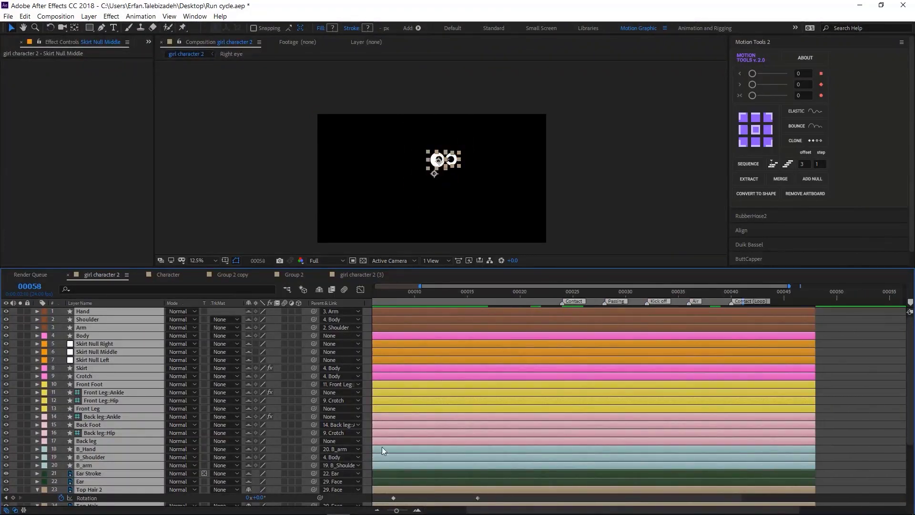
drag(400, 512, 390, 511)
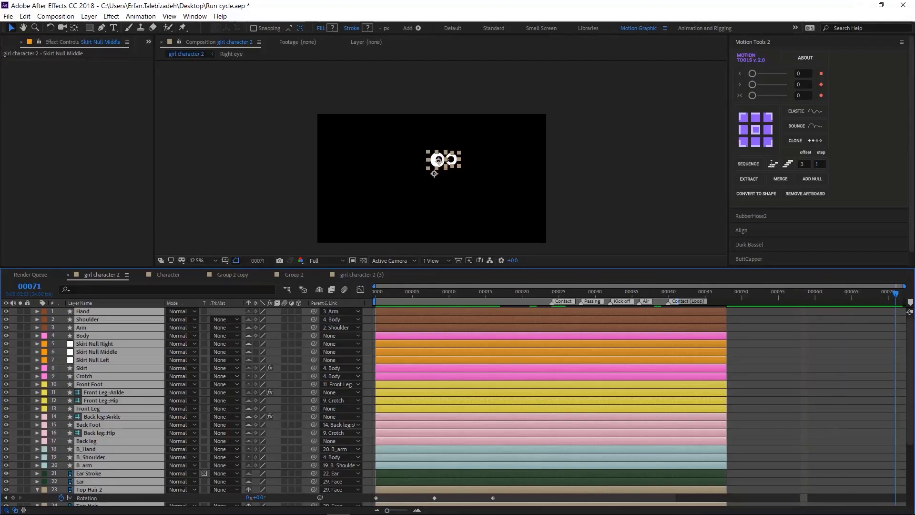
key(alt+bracketright)
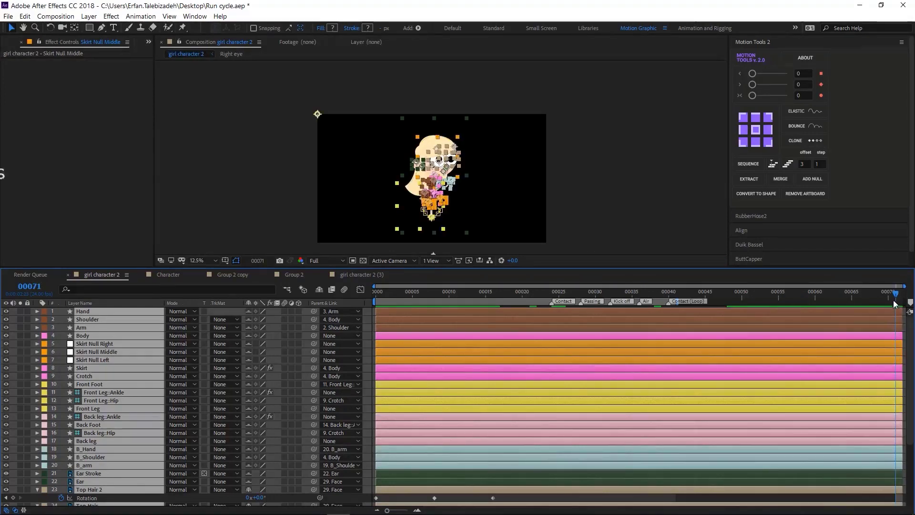
drag(868, 305, 421, 319)
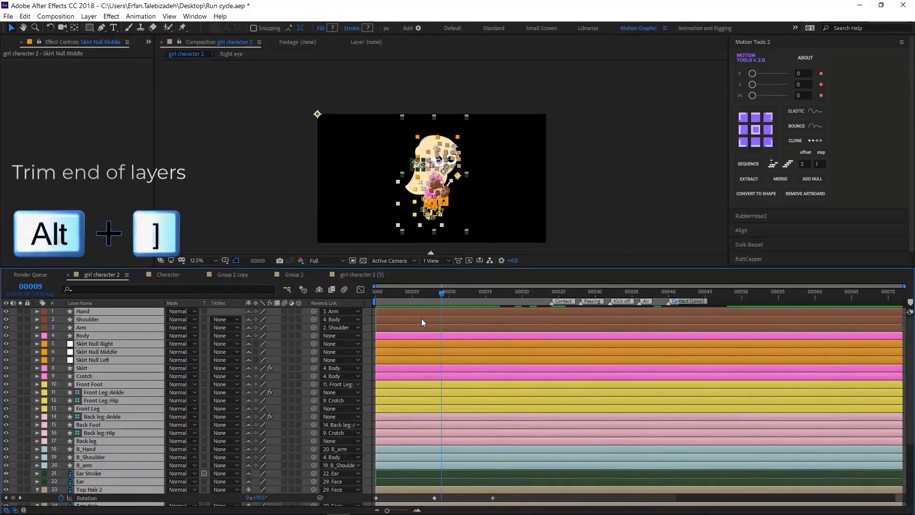
key(Home)
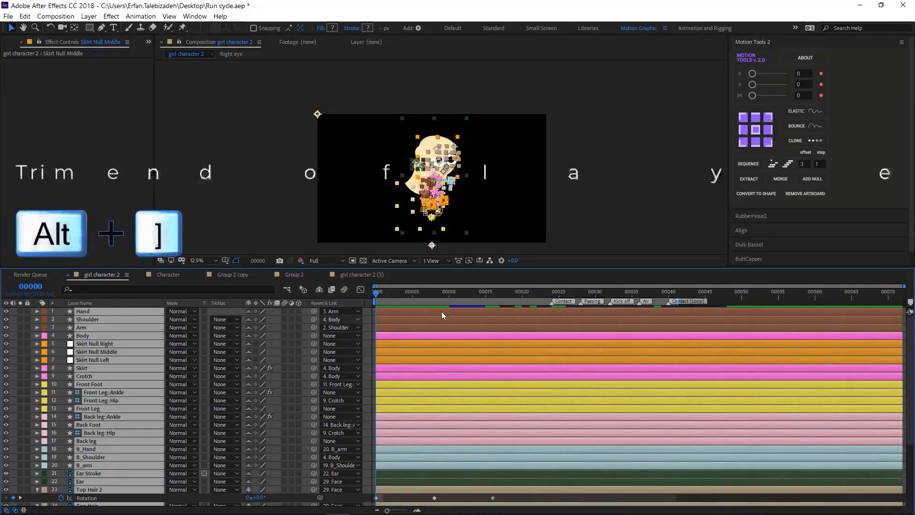
Step: Add a loopOut("cycle") expression to the Shoulder layer's Rotation
key(u)
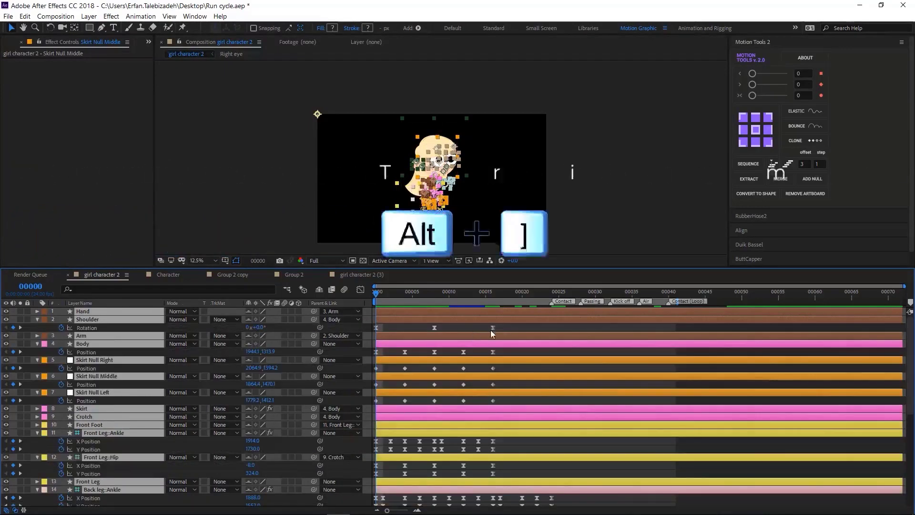
click(287, 326)
click(86, 327)
key(alt+shift+equal)
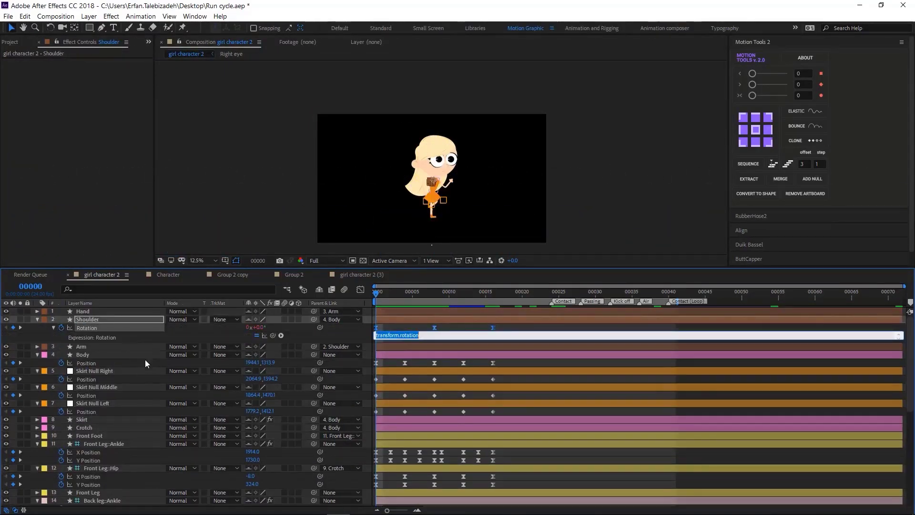
text(loopOut("cycle)
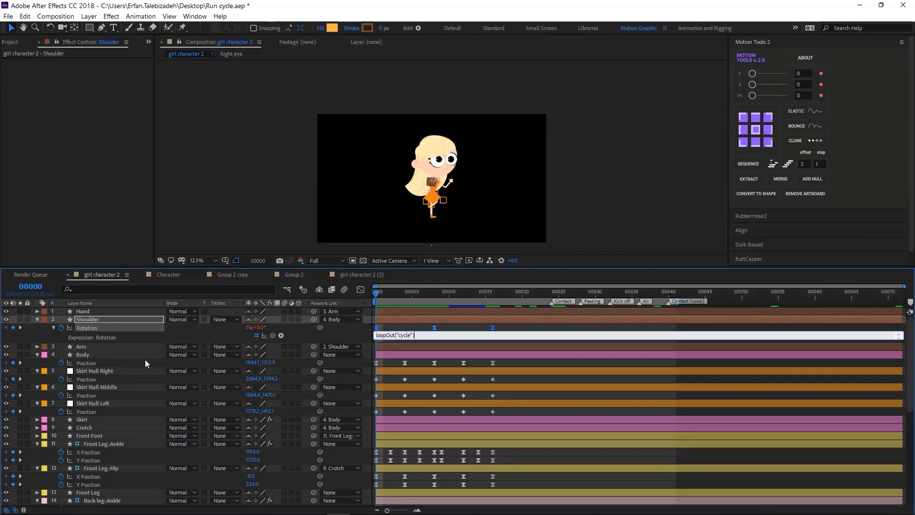
click(551, 331)
Step: Copy the expression only and apply it to Body, the three Skirt Nulls and Front Leg positions
right_click(103, 333)
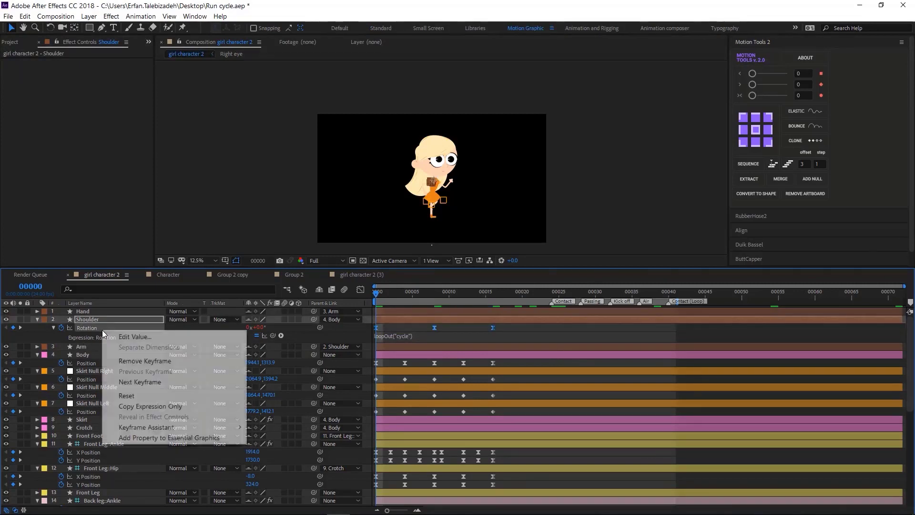
click(150, 405)
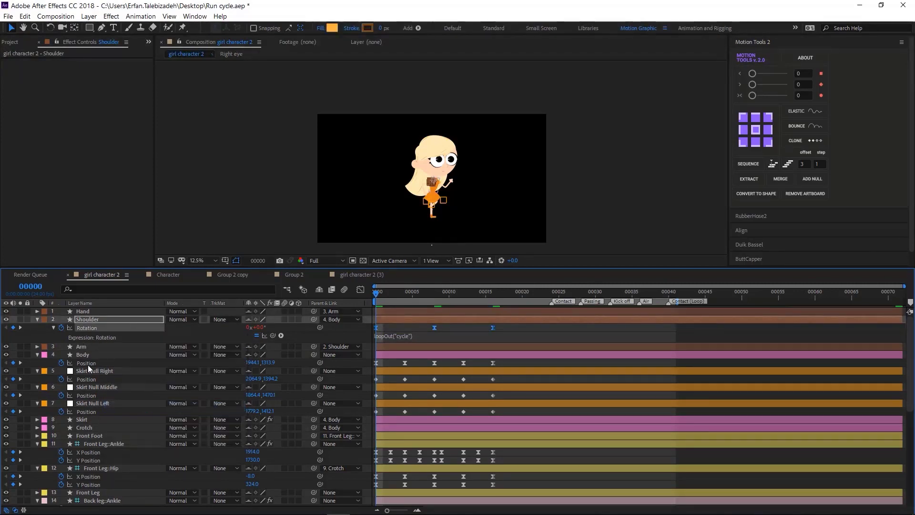
click(88, 364)
click(89, 380)
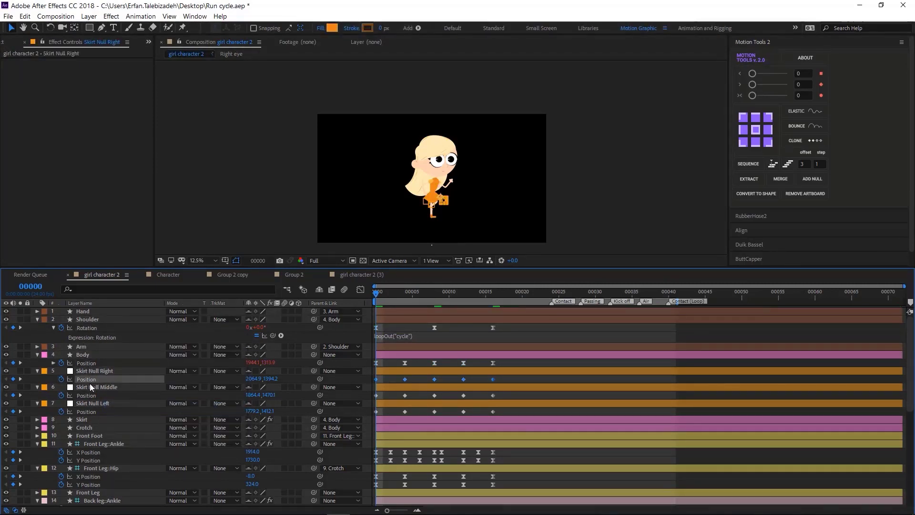
click(91, 395)
click(92, 411)
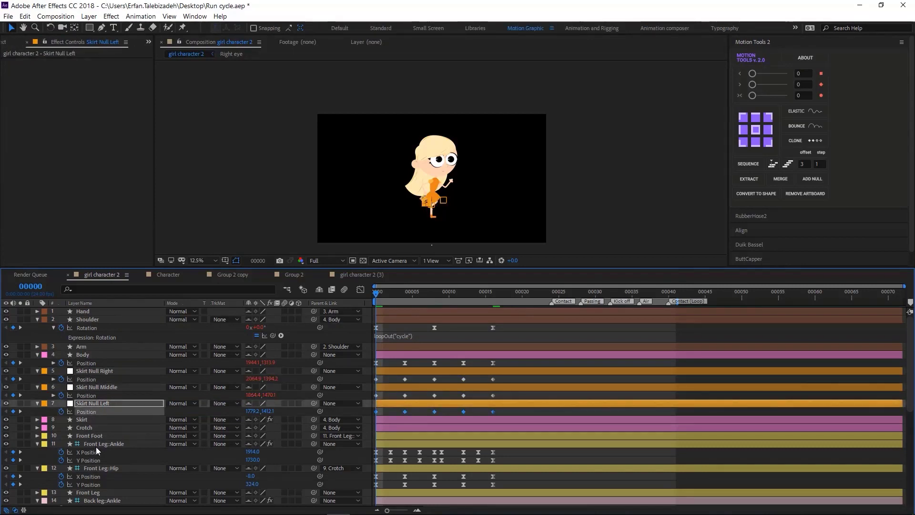
click(96, 460)
click(93, 483)
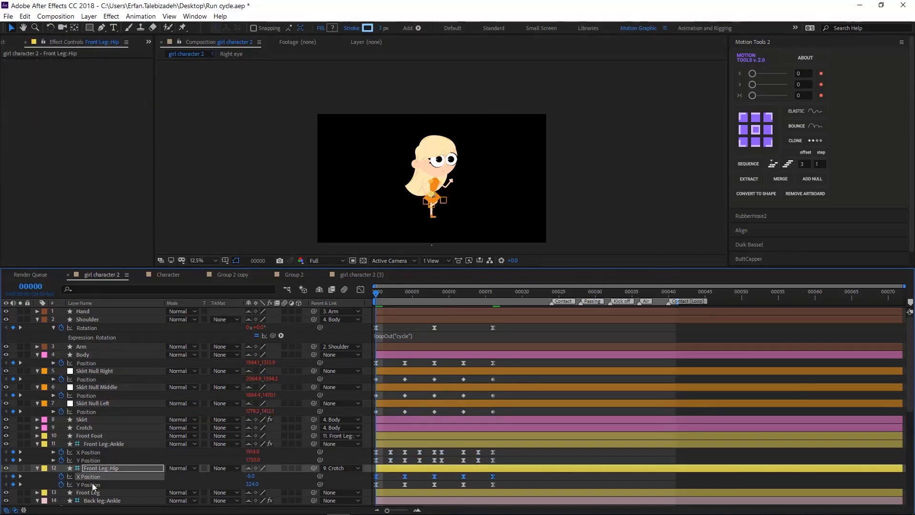
Step: Apply it to Back leg Ankle and Hip, B_Shoulder, Top Hair 2 and Bottom Hair, then preview
scroll(157, 460, down, 5)
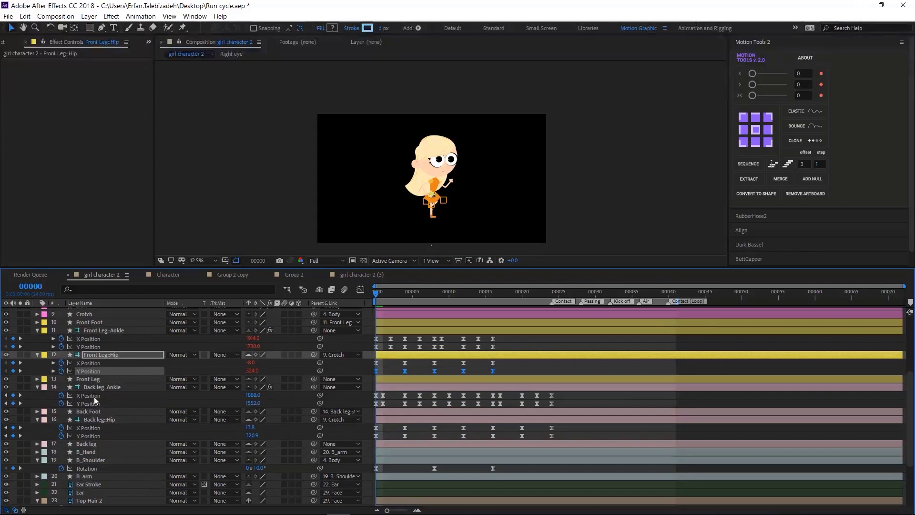
click(95, 403)
click(95, 436)
click(101, 469)
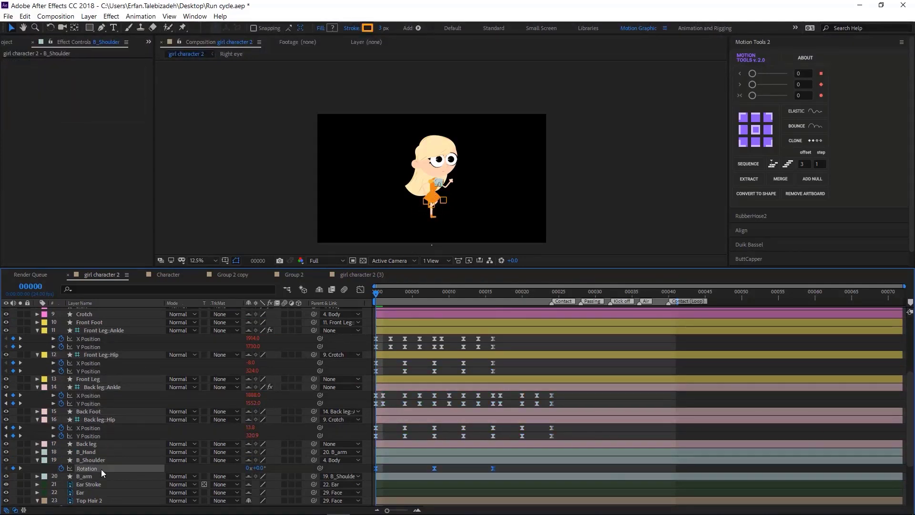
scroll(153, 479, down, 3)
click(97, 428)
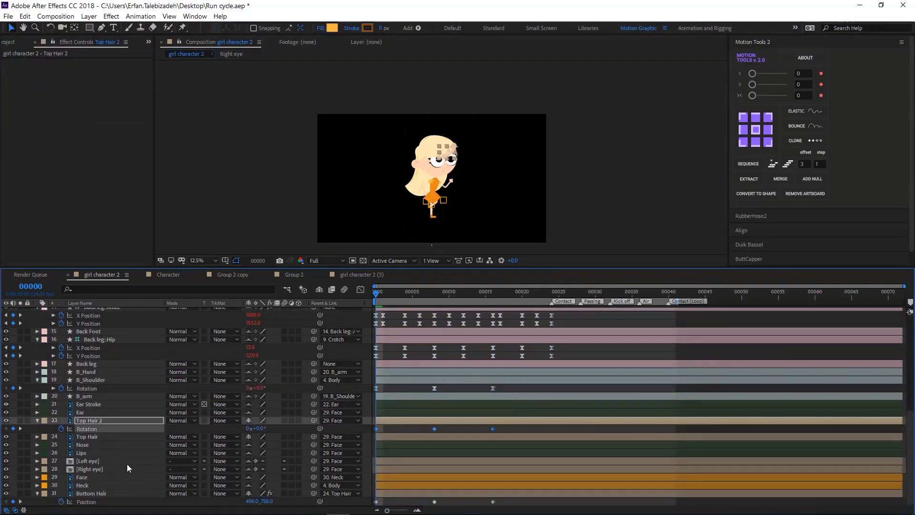
click(93, 493)
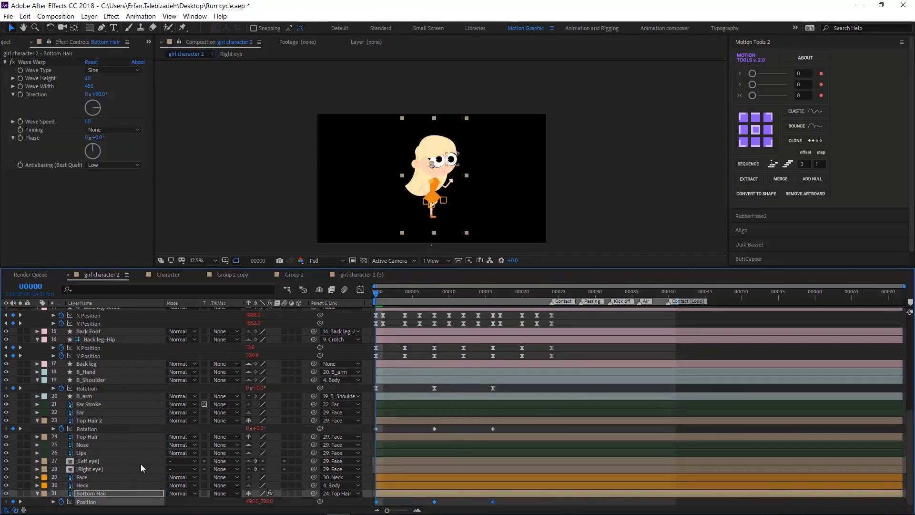
key(space)
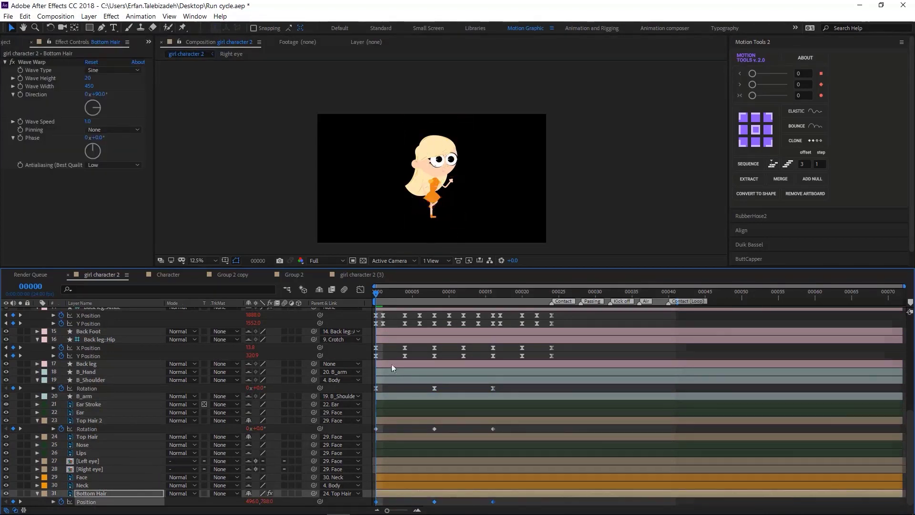
key(period)
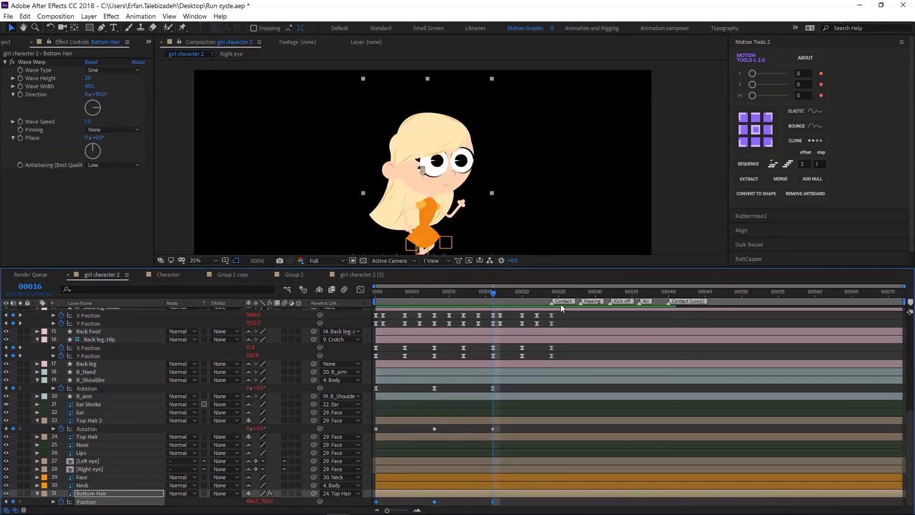
Step: Delete the Contact marker, then all remaining composition markers
right_click(553, 303)
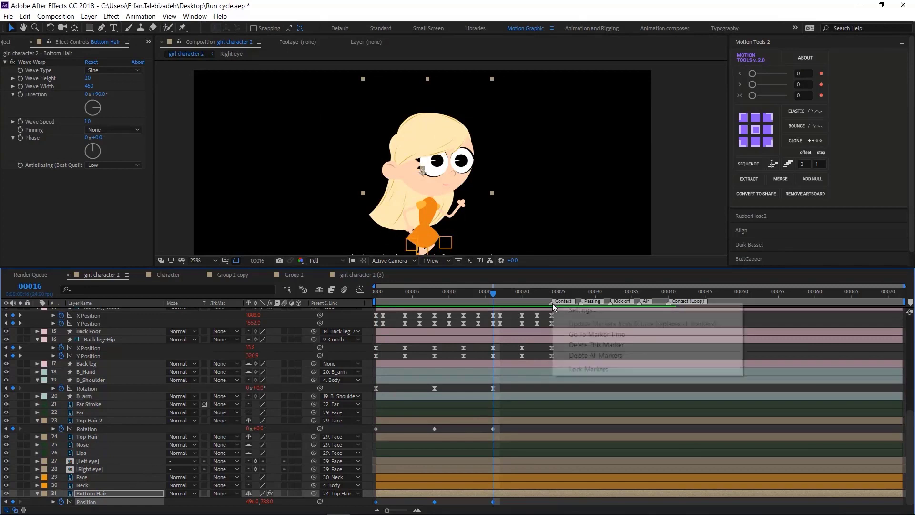
click(577, 345)
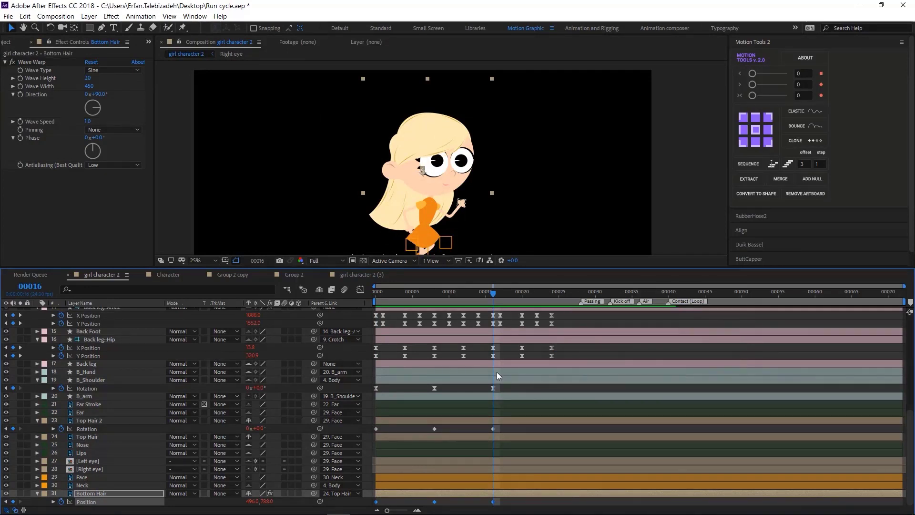
right_click(580, 303)
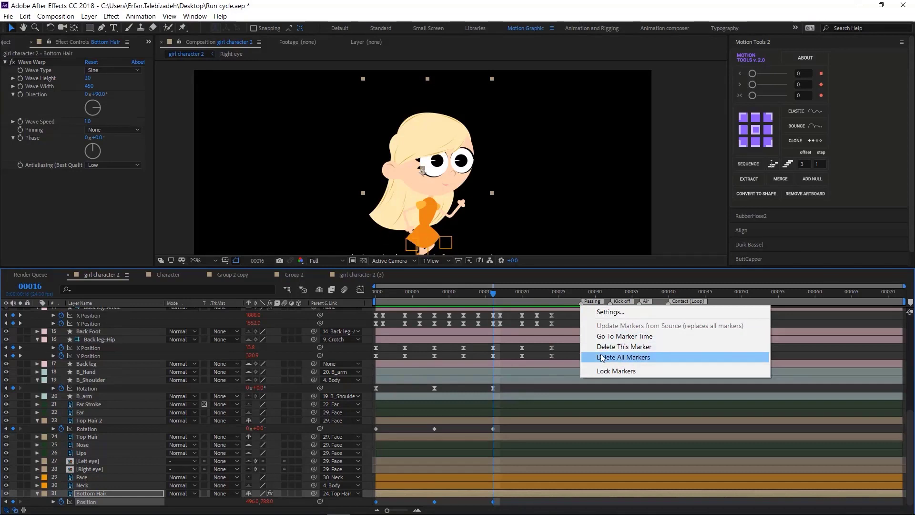
click(610, 357)
Step: Play the looping run cycle from the first frame at 12.5% zoom
key(comma)
key(Home)
key(space)
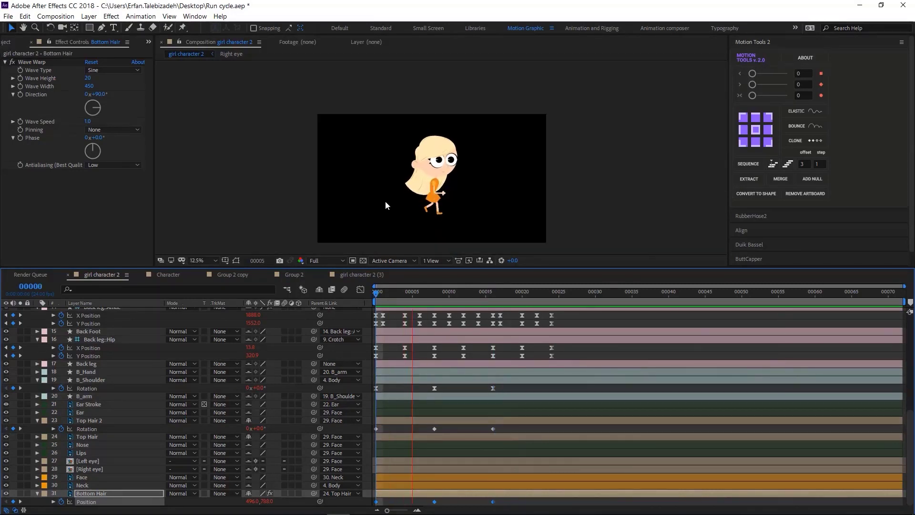